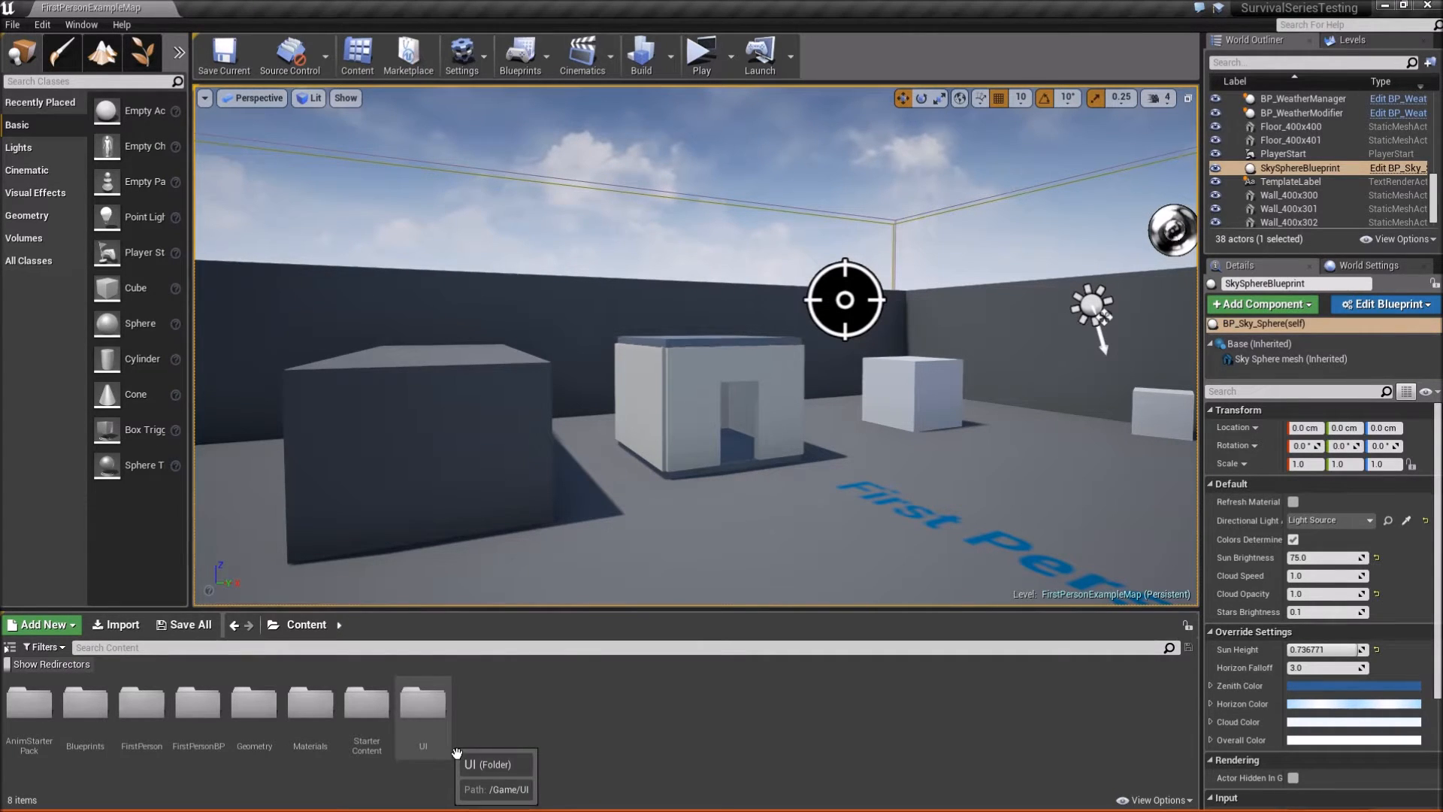
- Create a Widget Blueprint in the UI content folder and name it Widget_Health
double_click(454, 720)
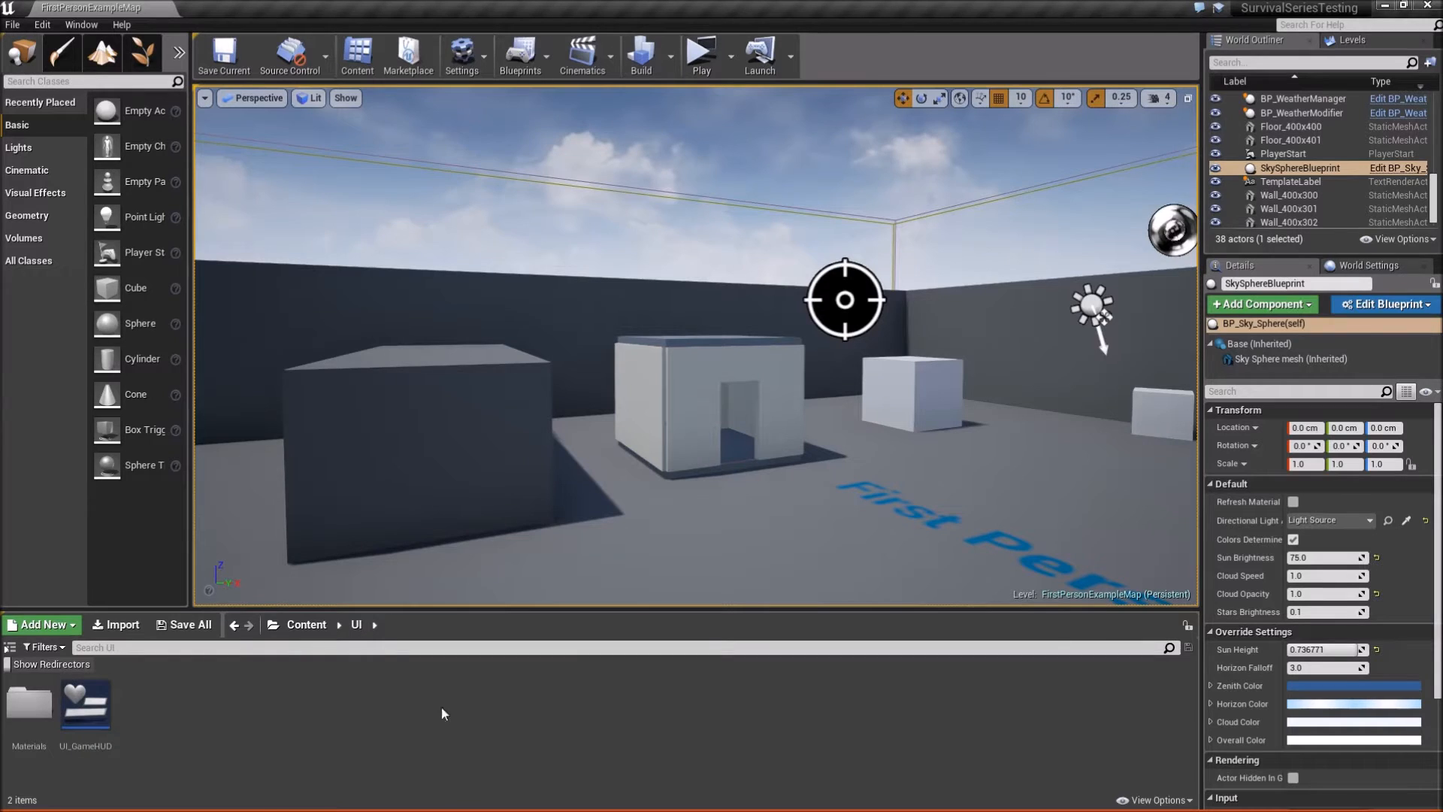
right_click(156, 713)
mouse_move(201, 706)
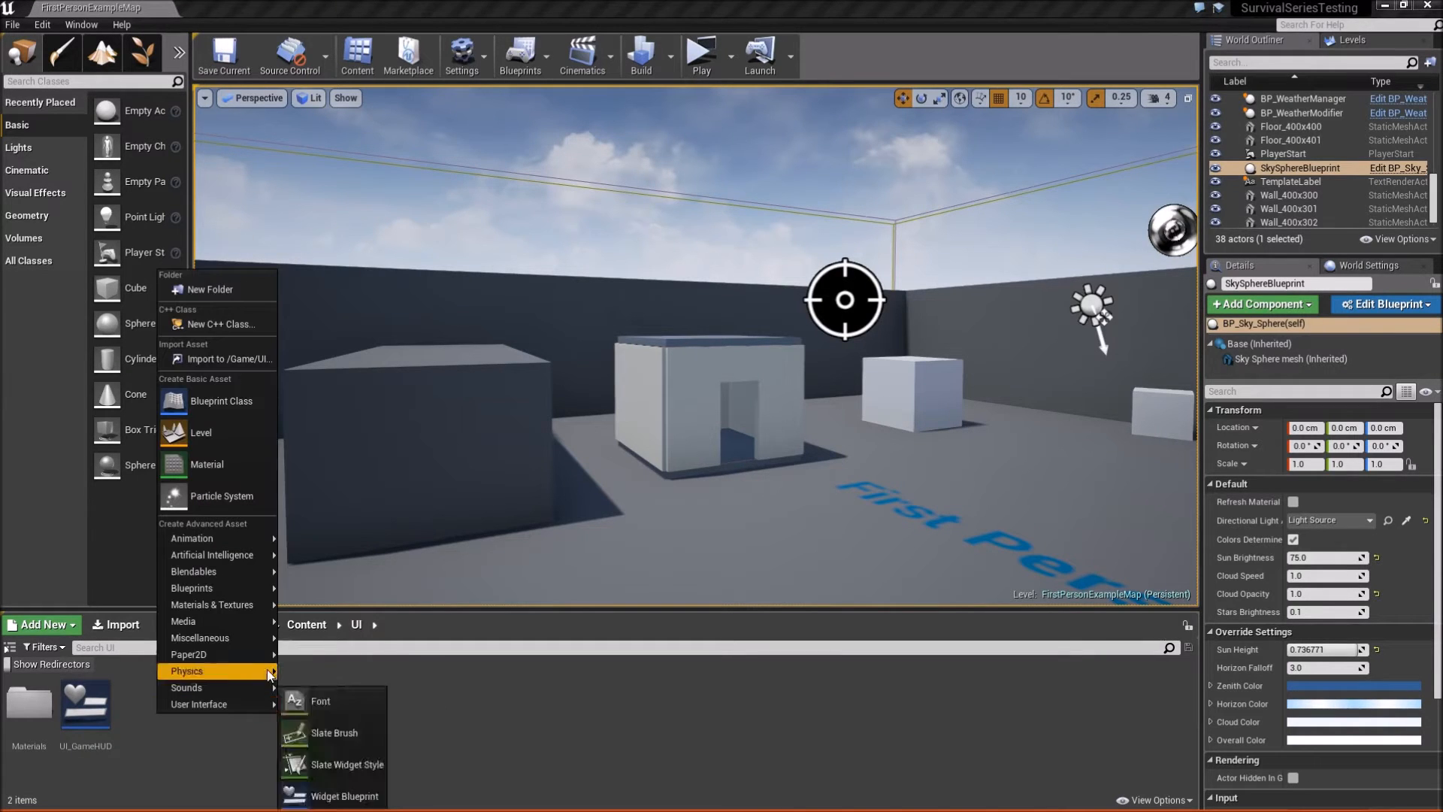
click(345, 796)
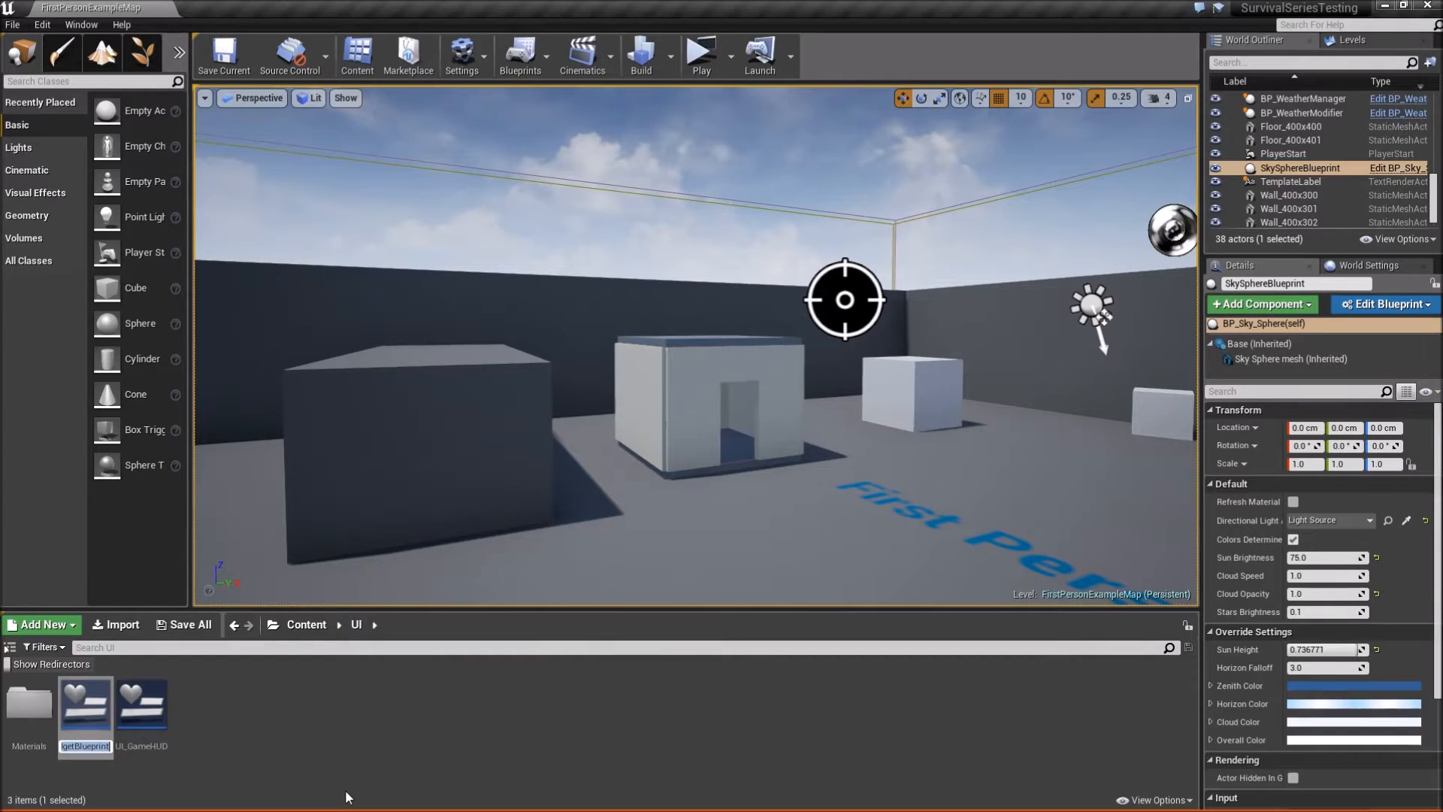
text(Widget_)
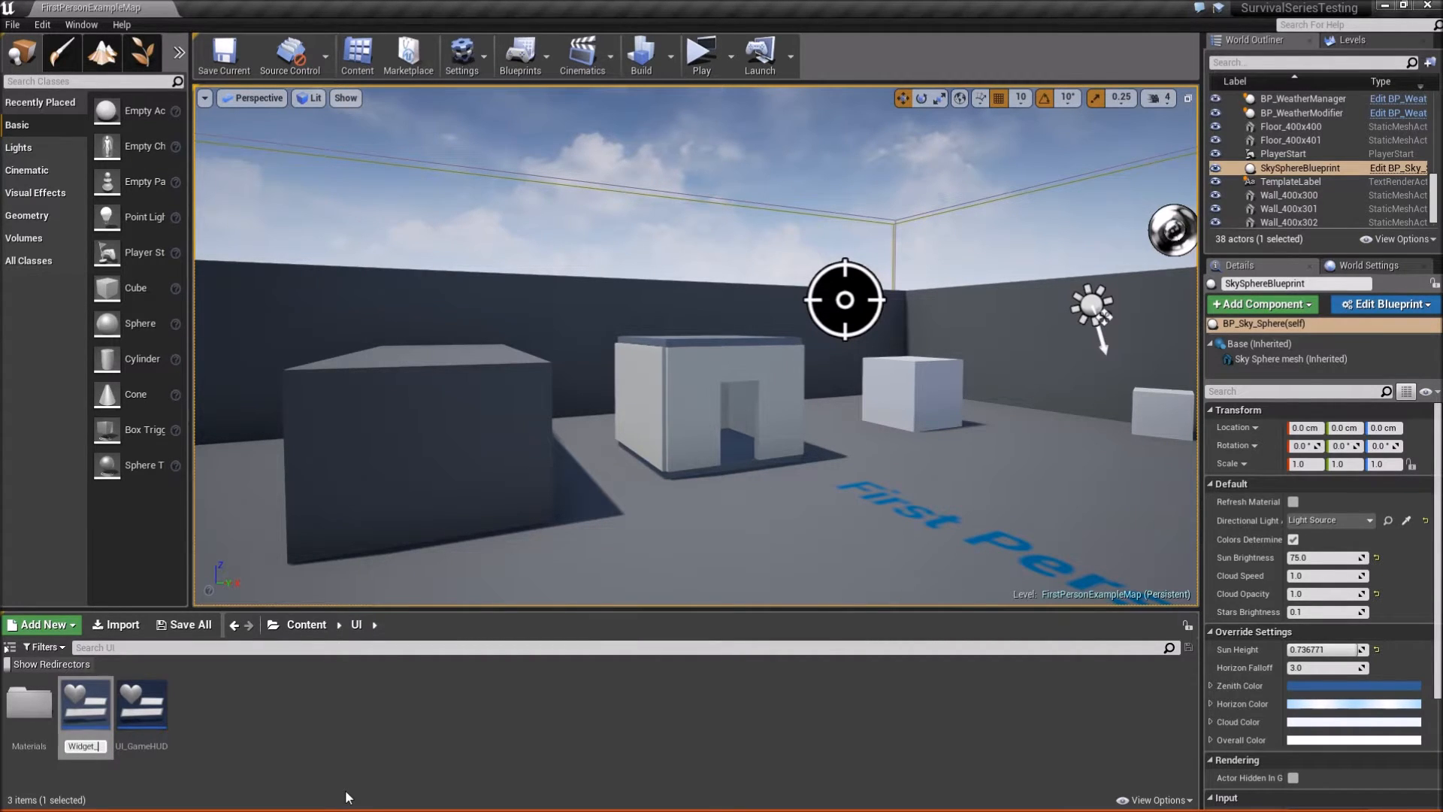
text(Health)
key(Return)
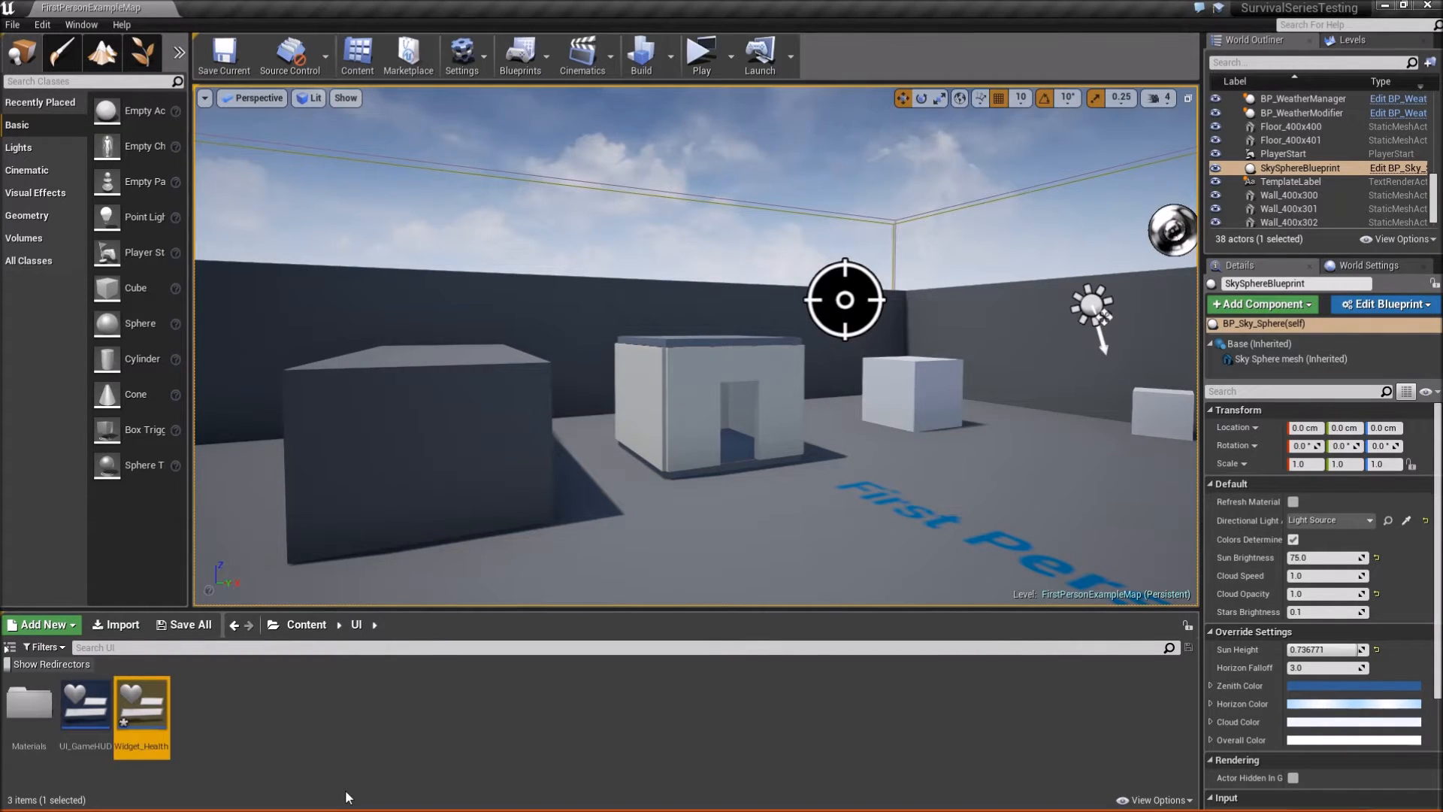
- Open Widget_Health for editing, remove its default Canvas Panel and save the widget
double_click(141, 711)
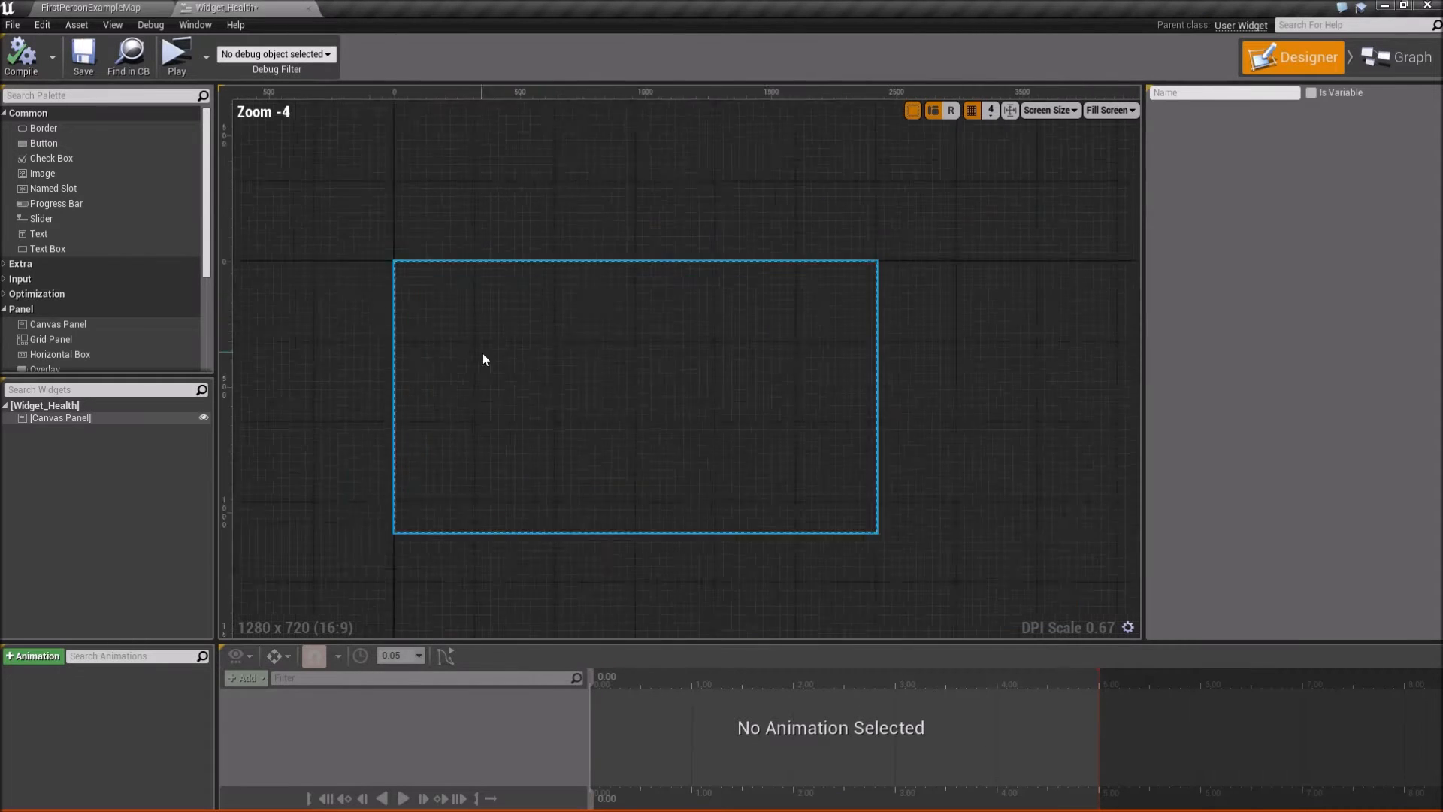
scroll(492, 354, up, 2)
click(101, 418)
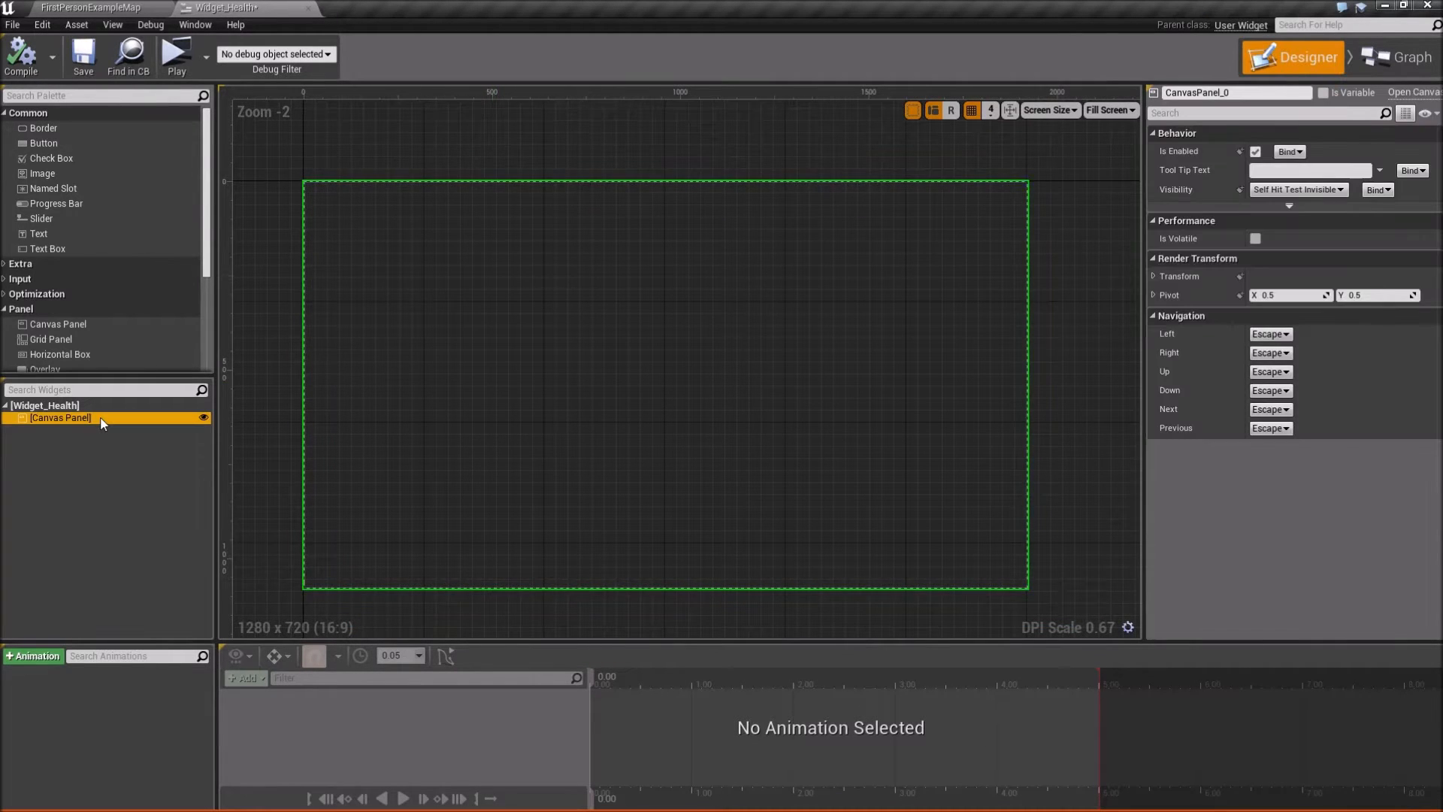
key(Delete)
click(84, 56)
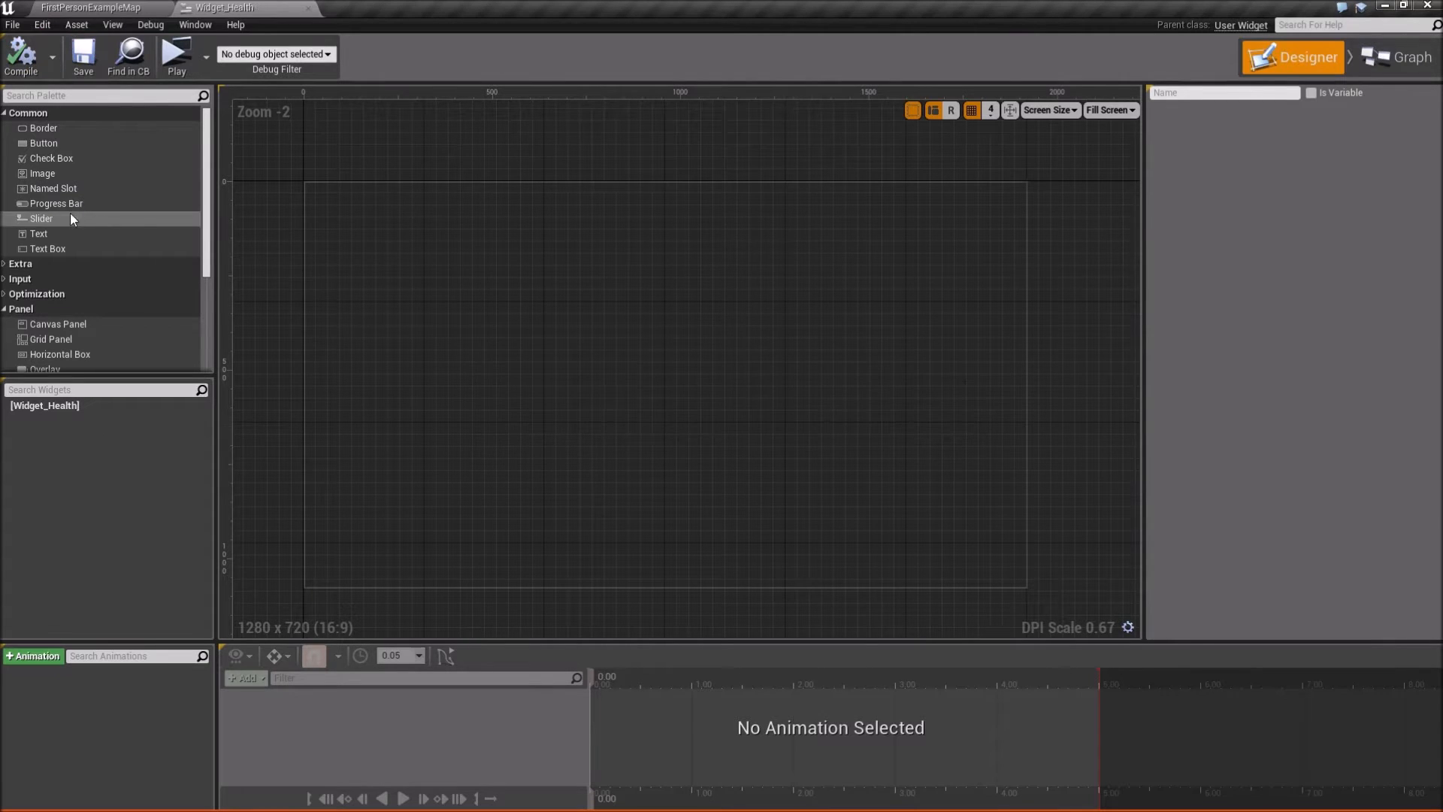
- Add an Overlay as the root of Widget_Health and save the widget
scroll(75, 335, down, 2)
drag(72, 329, 70, 403)
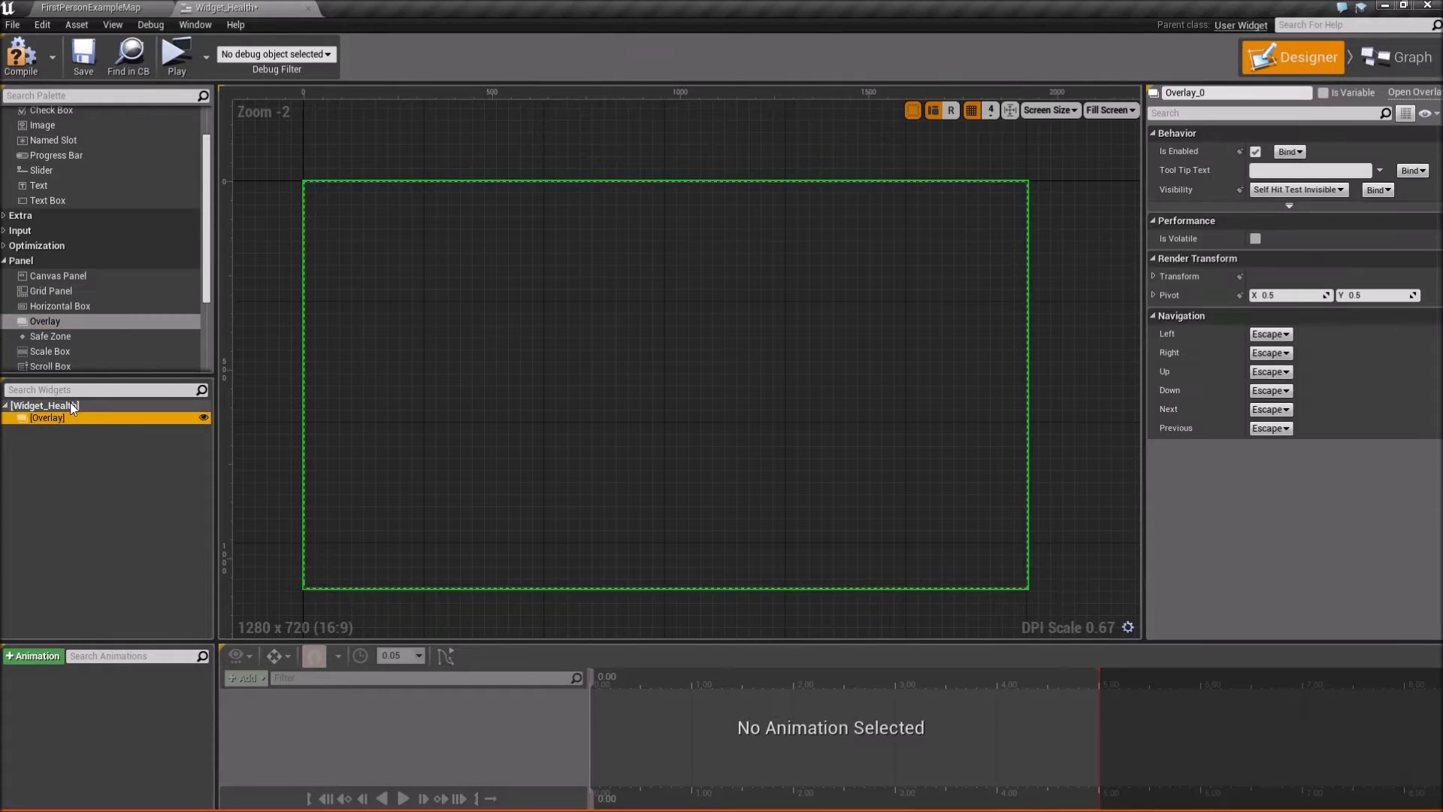
click(84, 56)
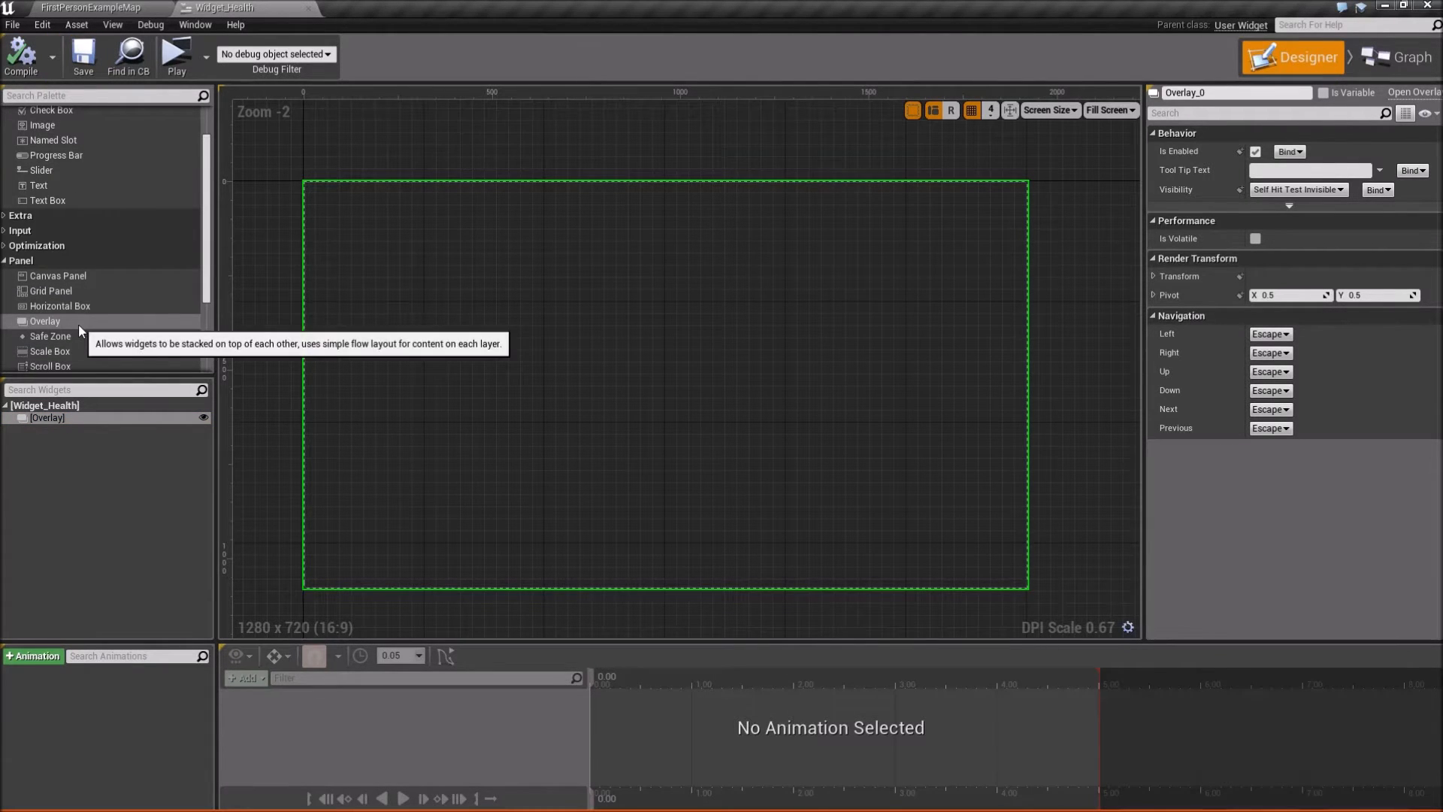
- Add three Image widgets as children of the Overlay
scroll(78, 296, up, 2)
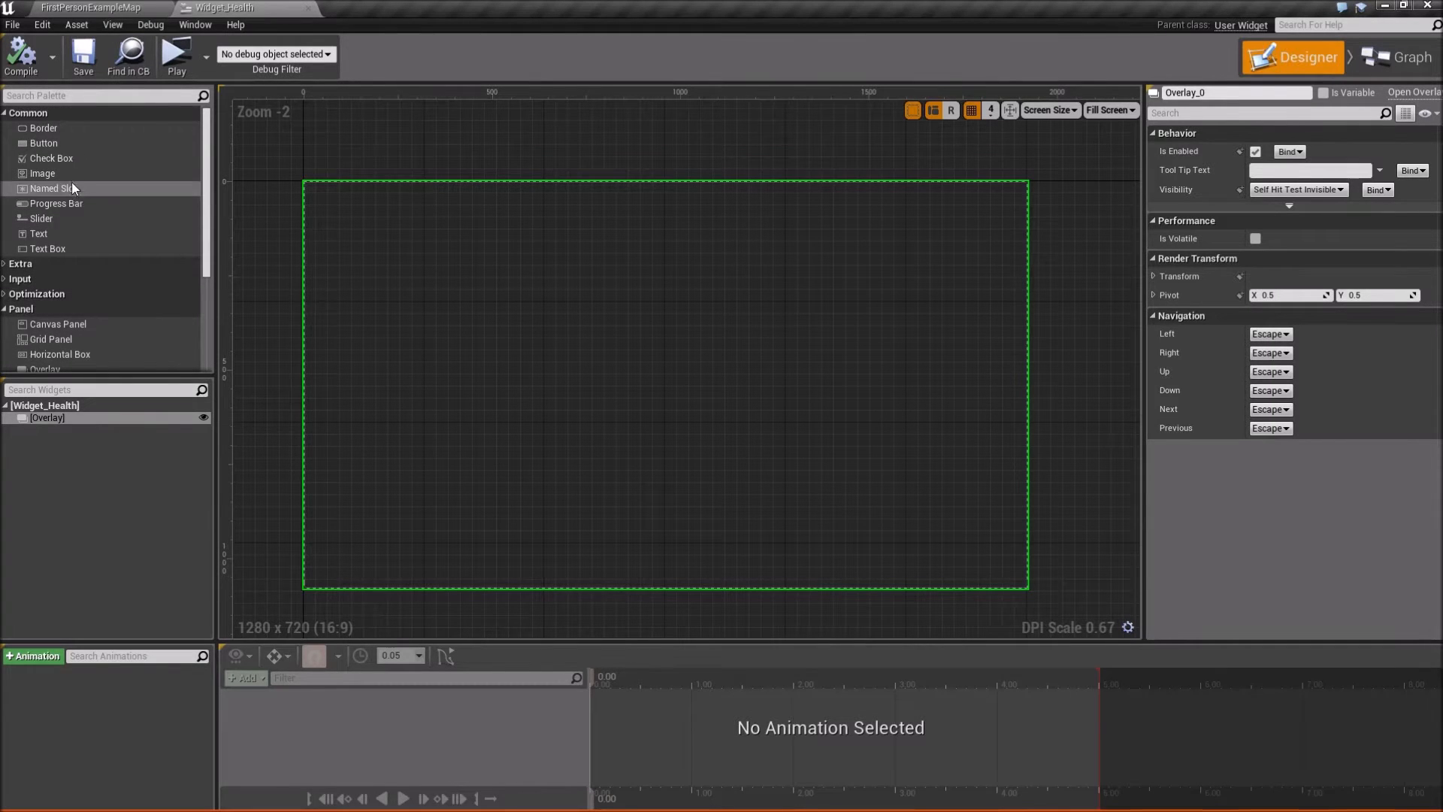
drag(66, 173, 48, 418)
drag(52, 176, 52, 418)
drag(53, 174, 60, 421)
- Turn off Is Variable for the first image in the Overlay and rename it Background
click(111, 430)
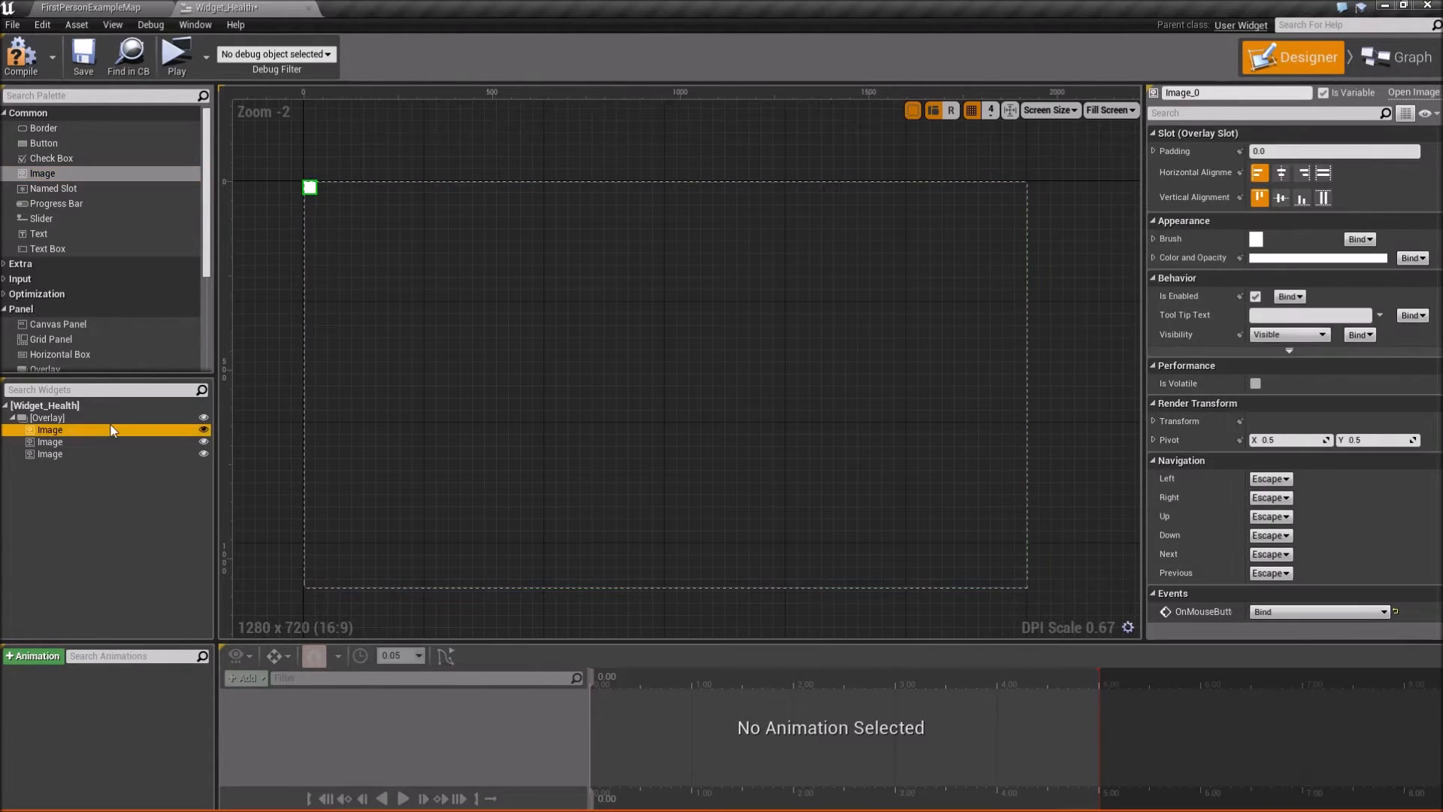
click(1323, 92)
click(1230, 95)
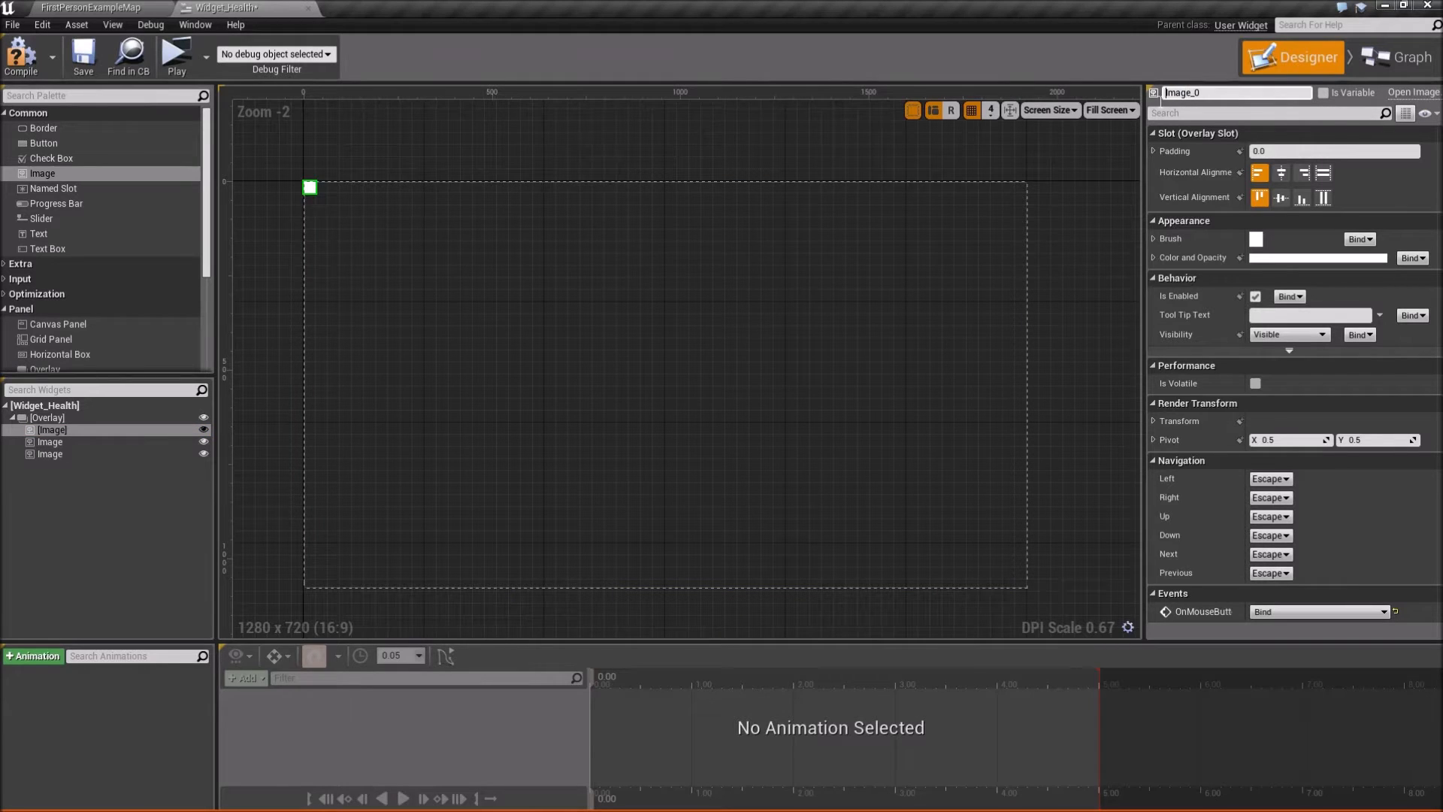
text(Background)
key(Return)
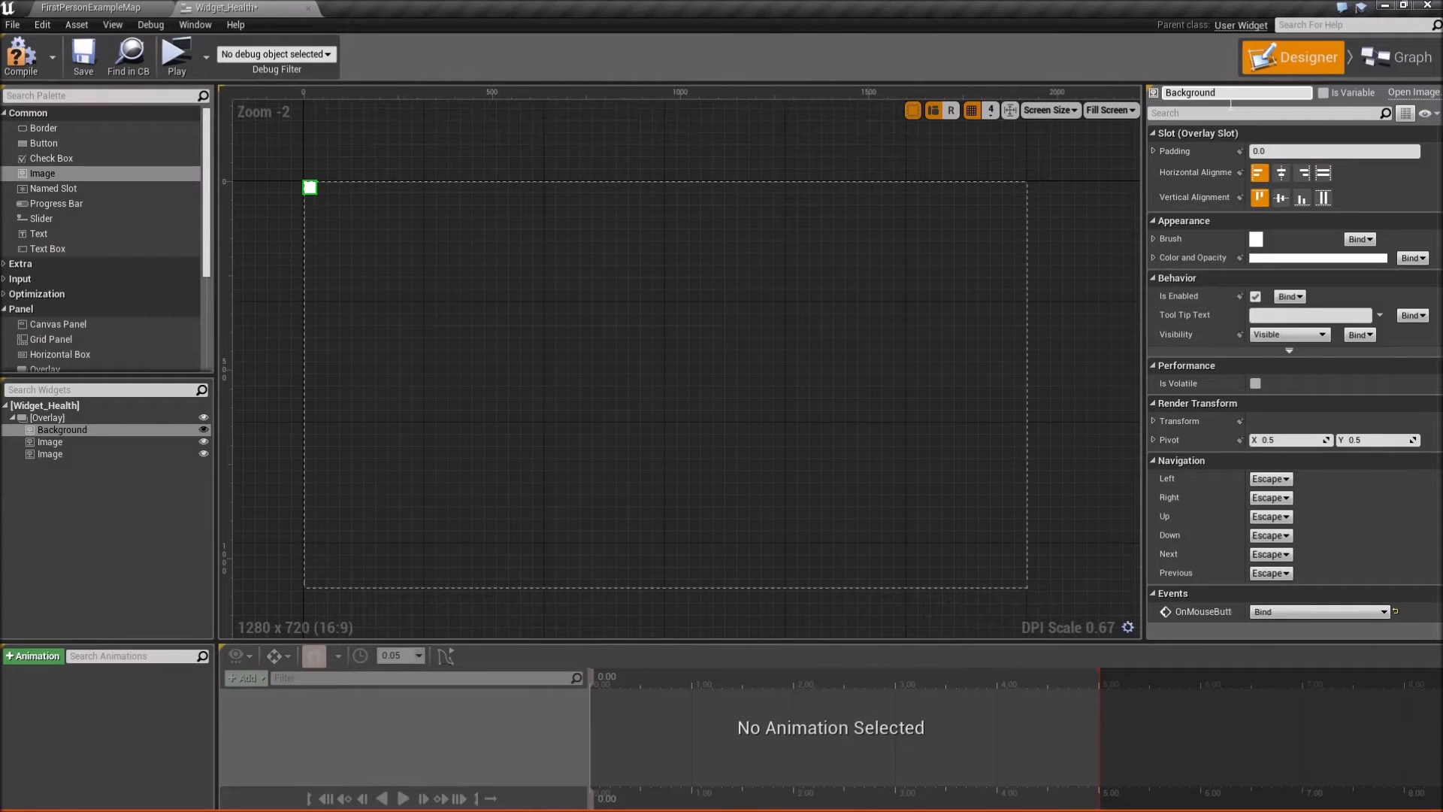
- Rename the second image in the Overlay to Ring
click(57, 443)
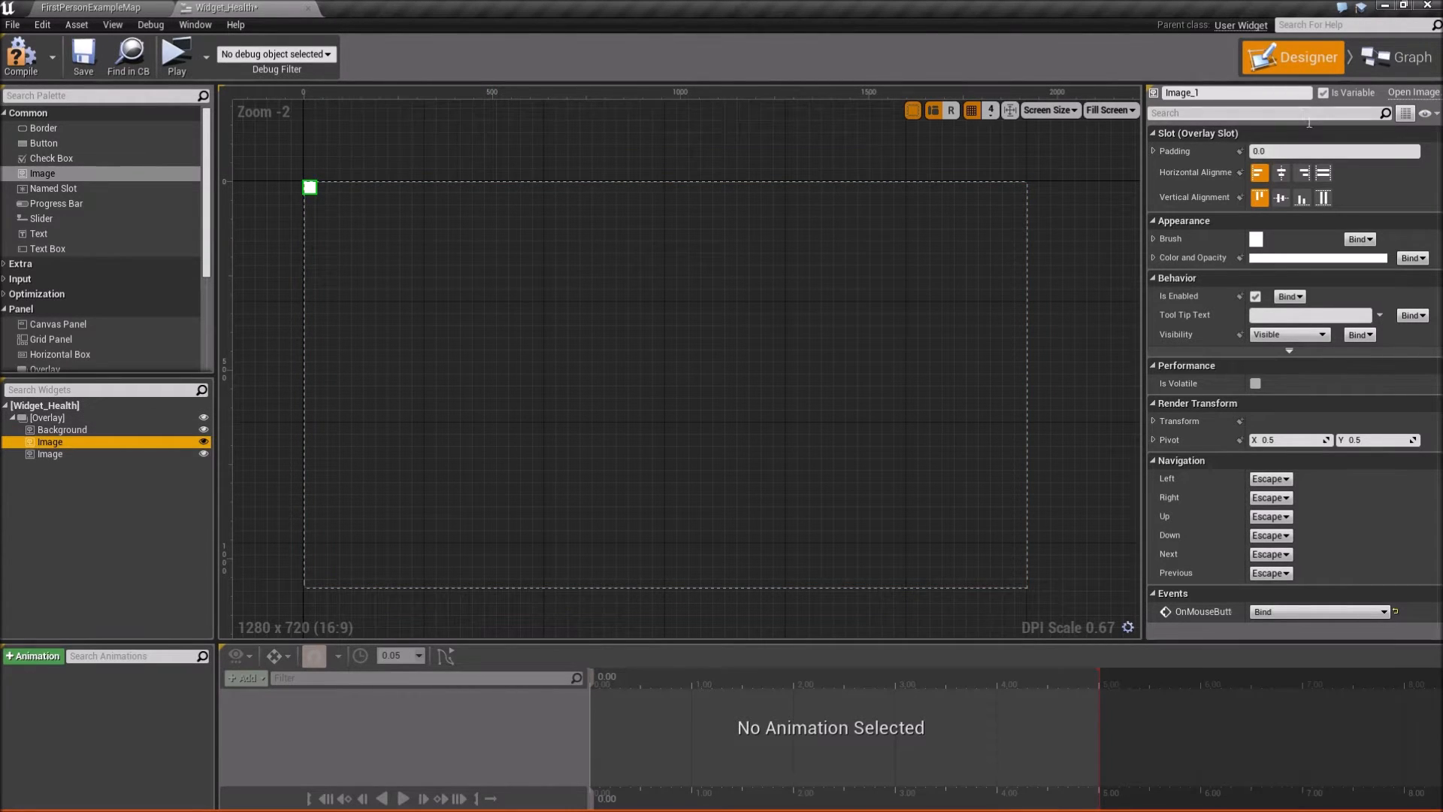
click(1252, 94)
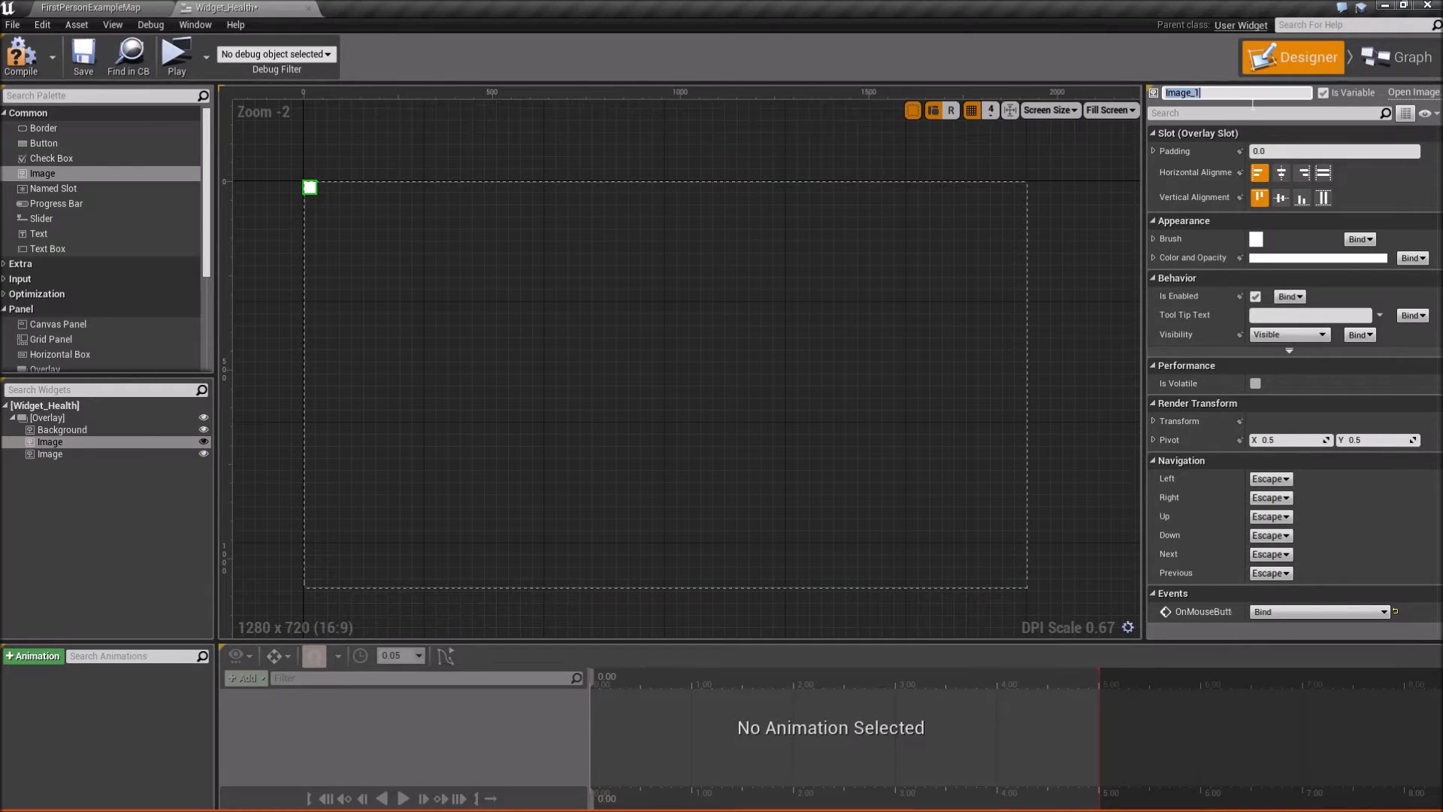
text(Ring)
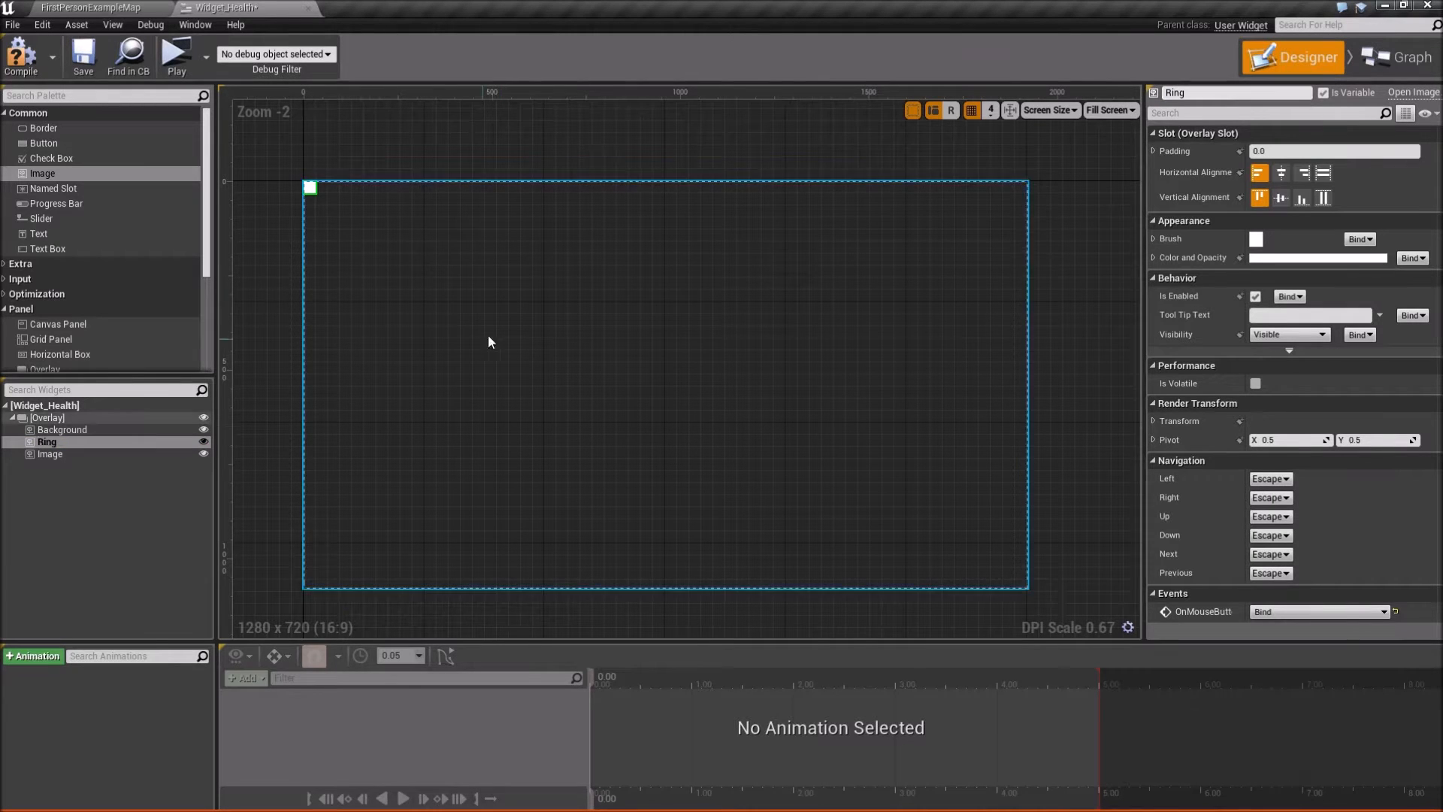
- Rename the third image in the Overlay to Symbol, turn off its Is Variable option and save the widget
click(97, 454)
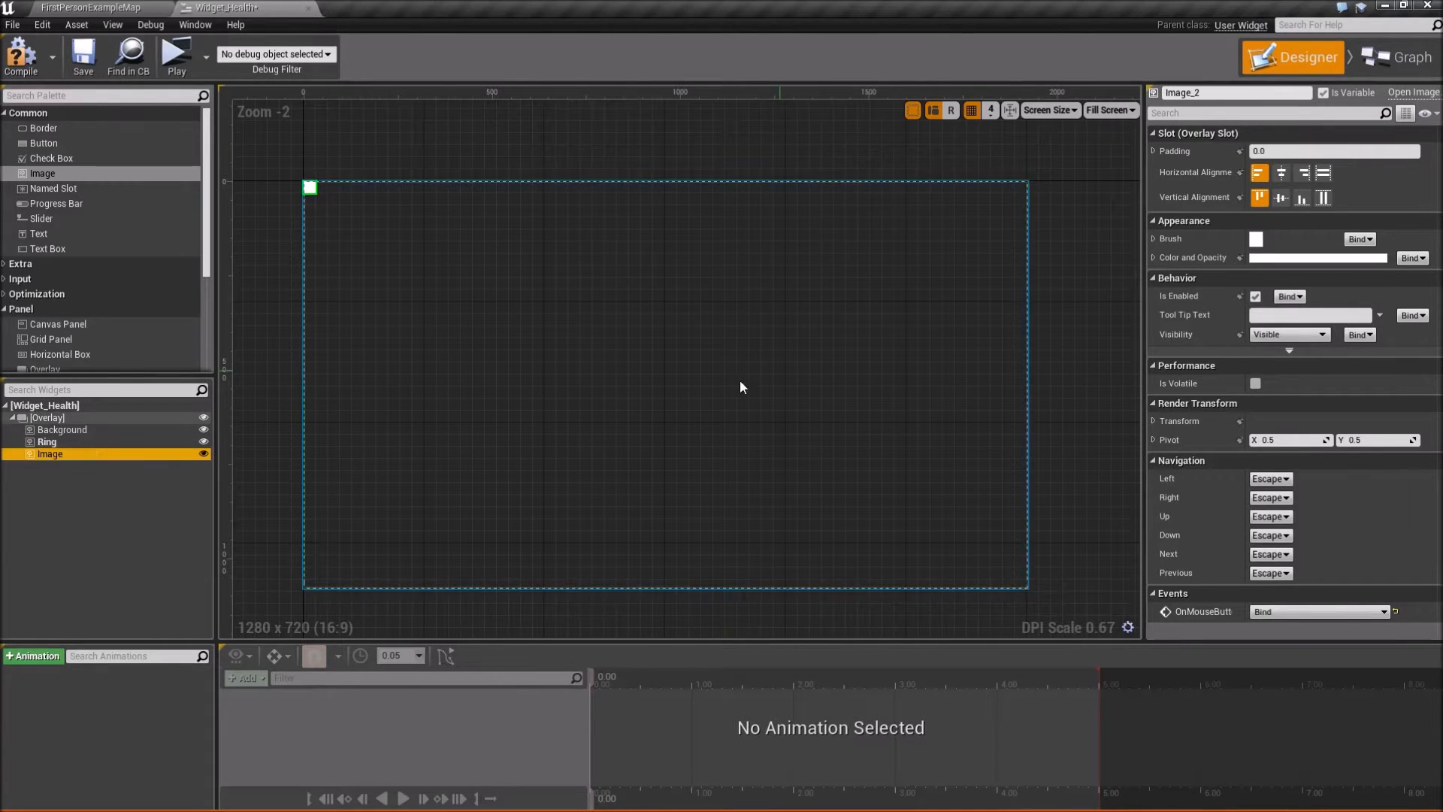
click(1251, 94)
text(Symbo)
click(1241, 102)
click(1241, 103)
text(l)
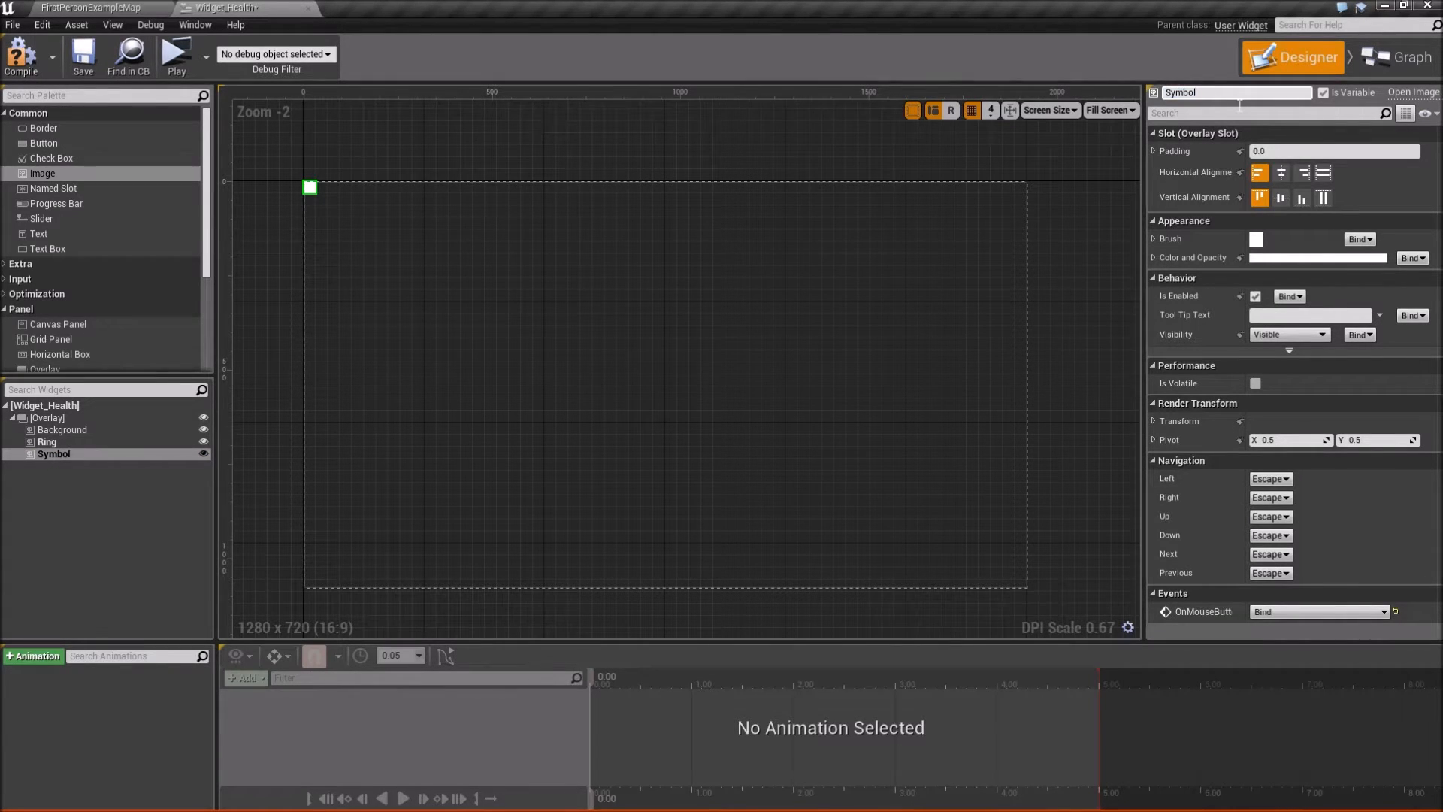
click(1324, 93)
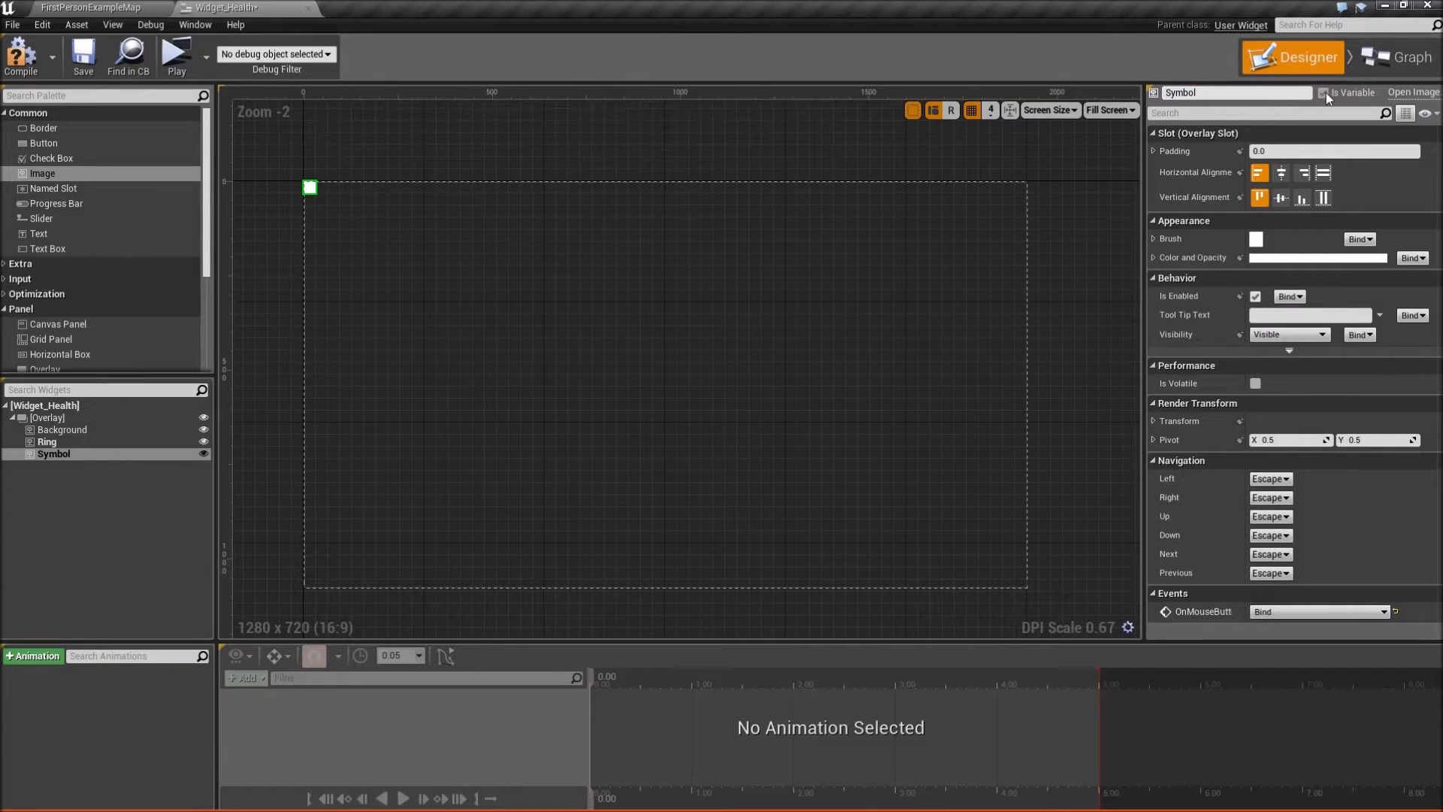
click(84, 57)
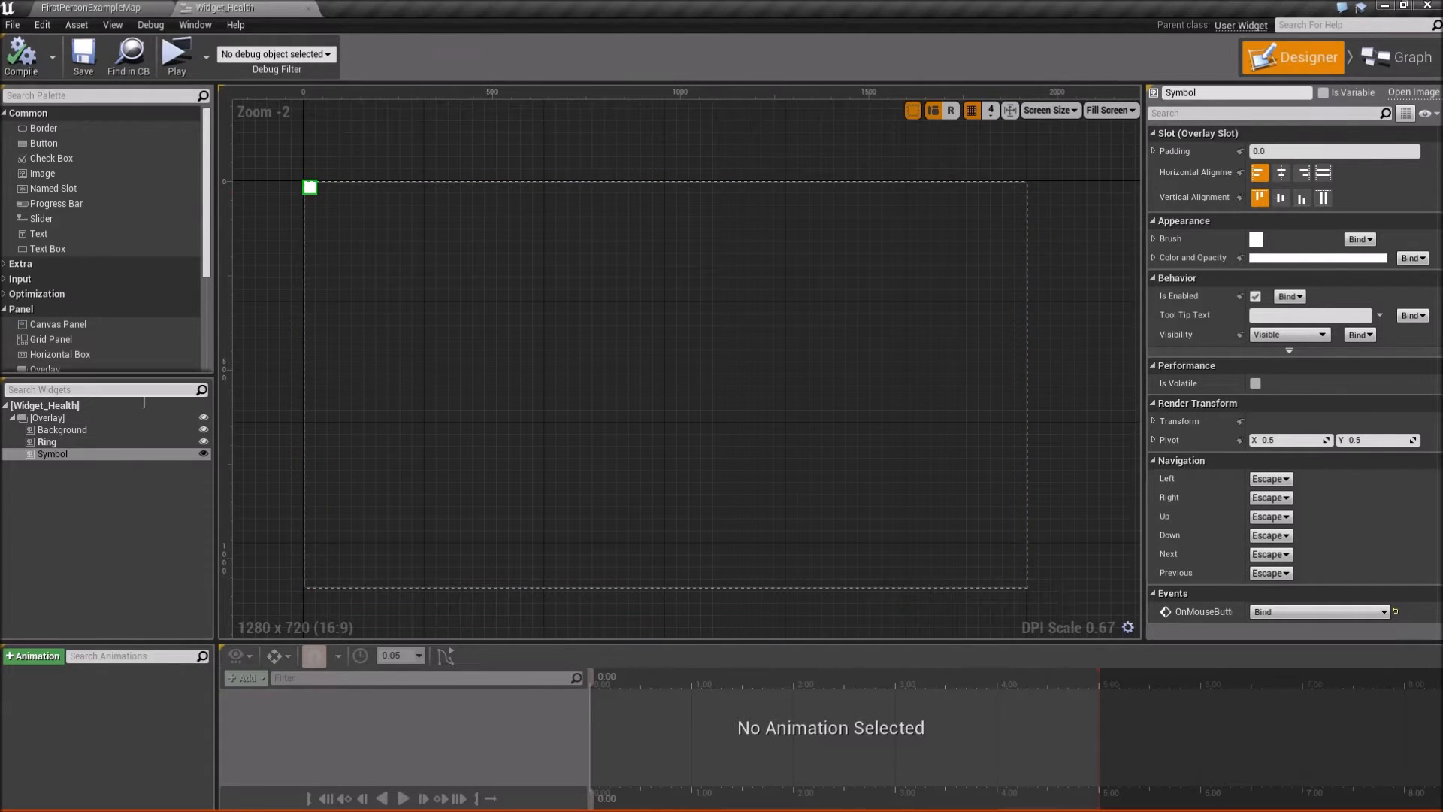
- Set the Background image's brush to the T_ProgressRing_Empty_New texture and center it horizontally and vertically in the Overlay
click(128, 441)
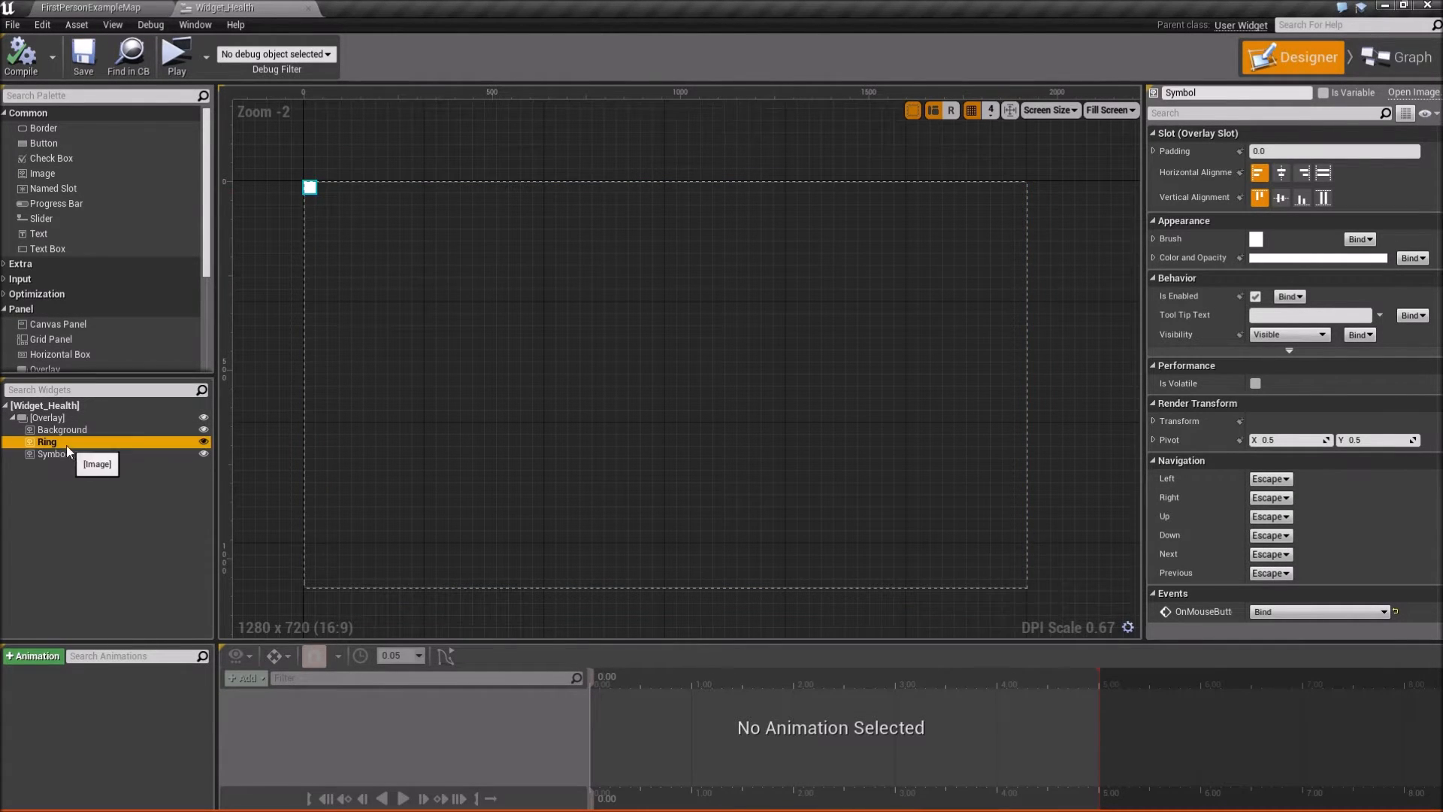
click(113, 430)
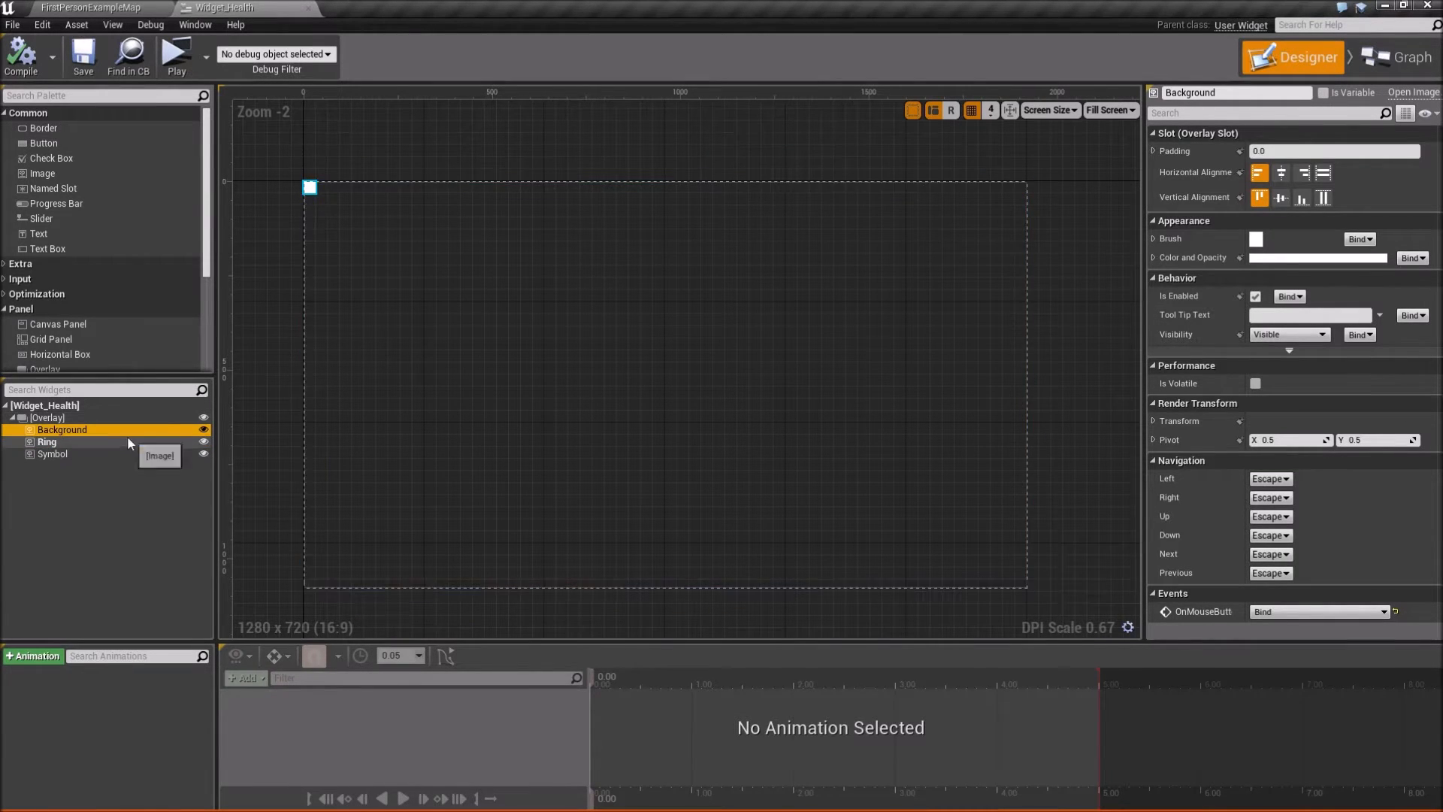
click(1156, 239)
click(1328, 269)
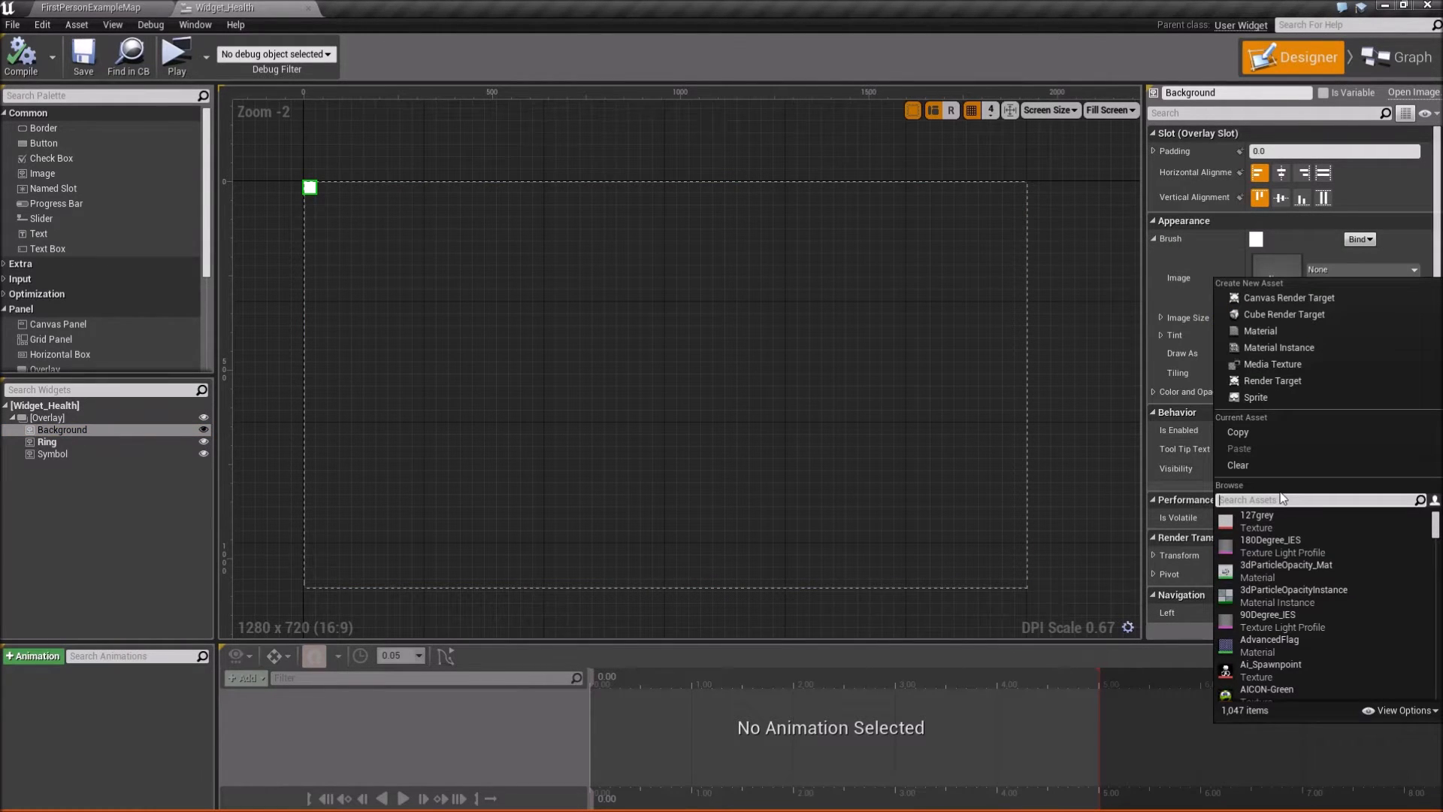
text(pr)
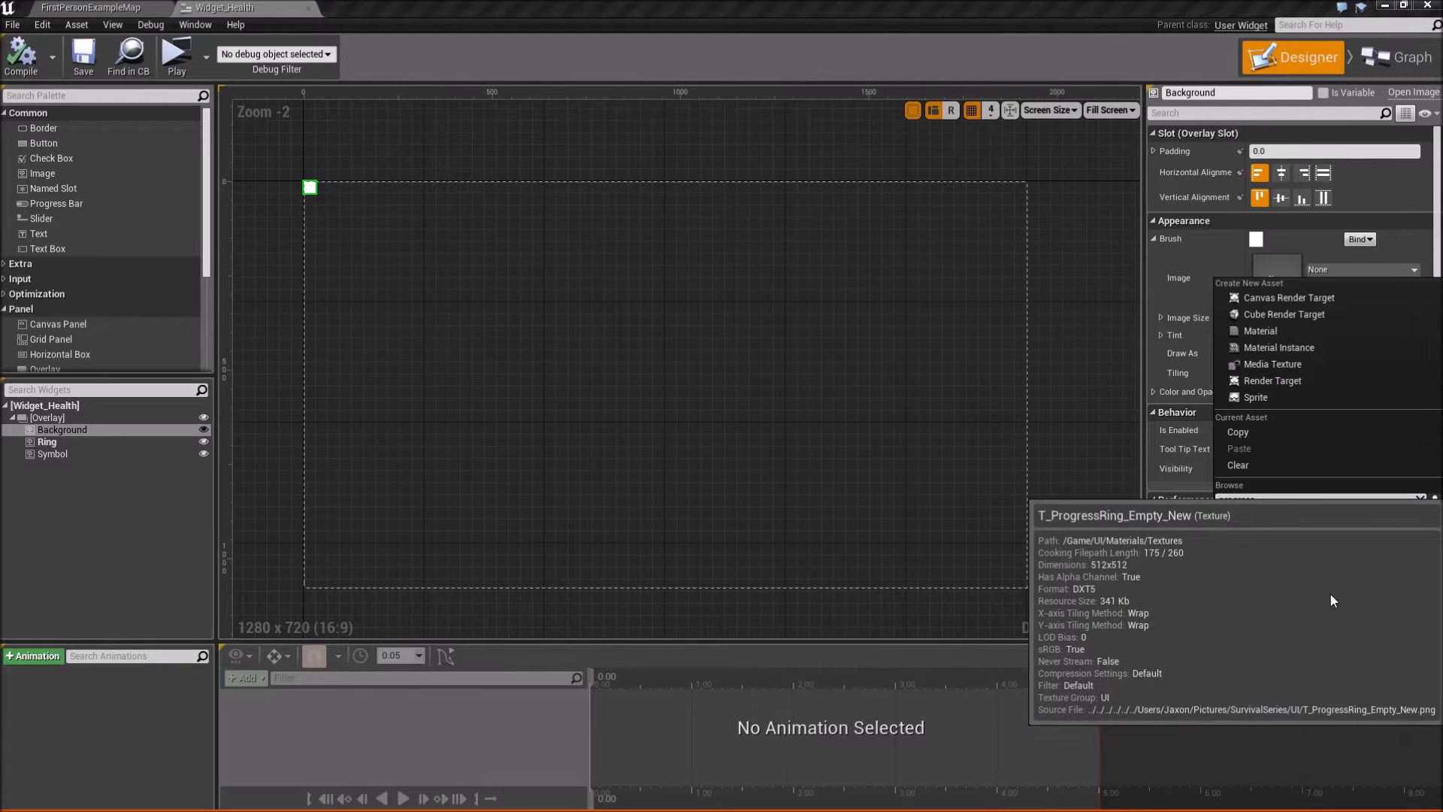
click(1330, 592)
scroll(445, 266, up, 5)
scroll(432, 252, down, 5)
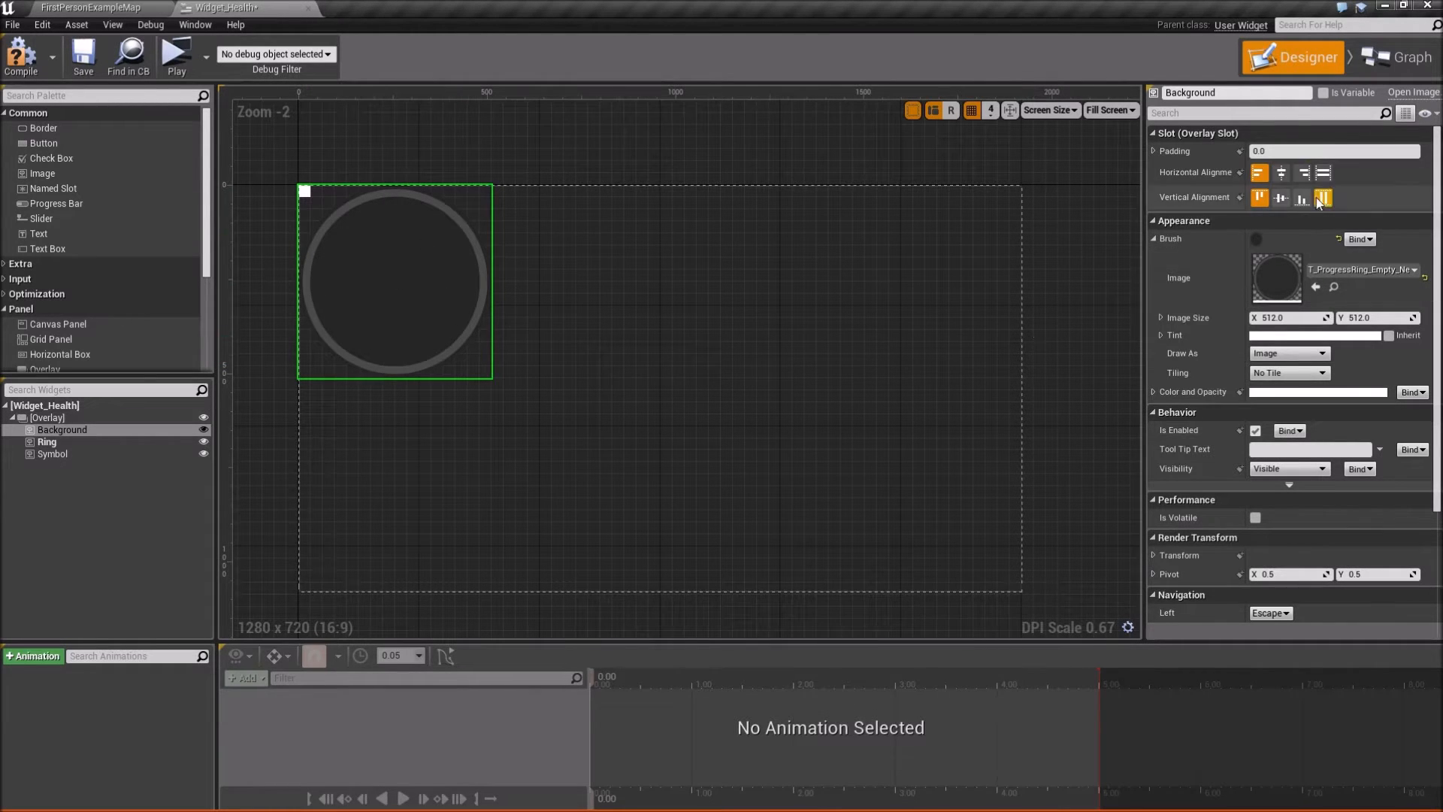
click(1281, 172)
click(1281, 197)
- Set the Ring image's brush to the MI_ProgressRing material instance
click(53, 442)
click(1354, 270)
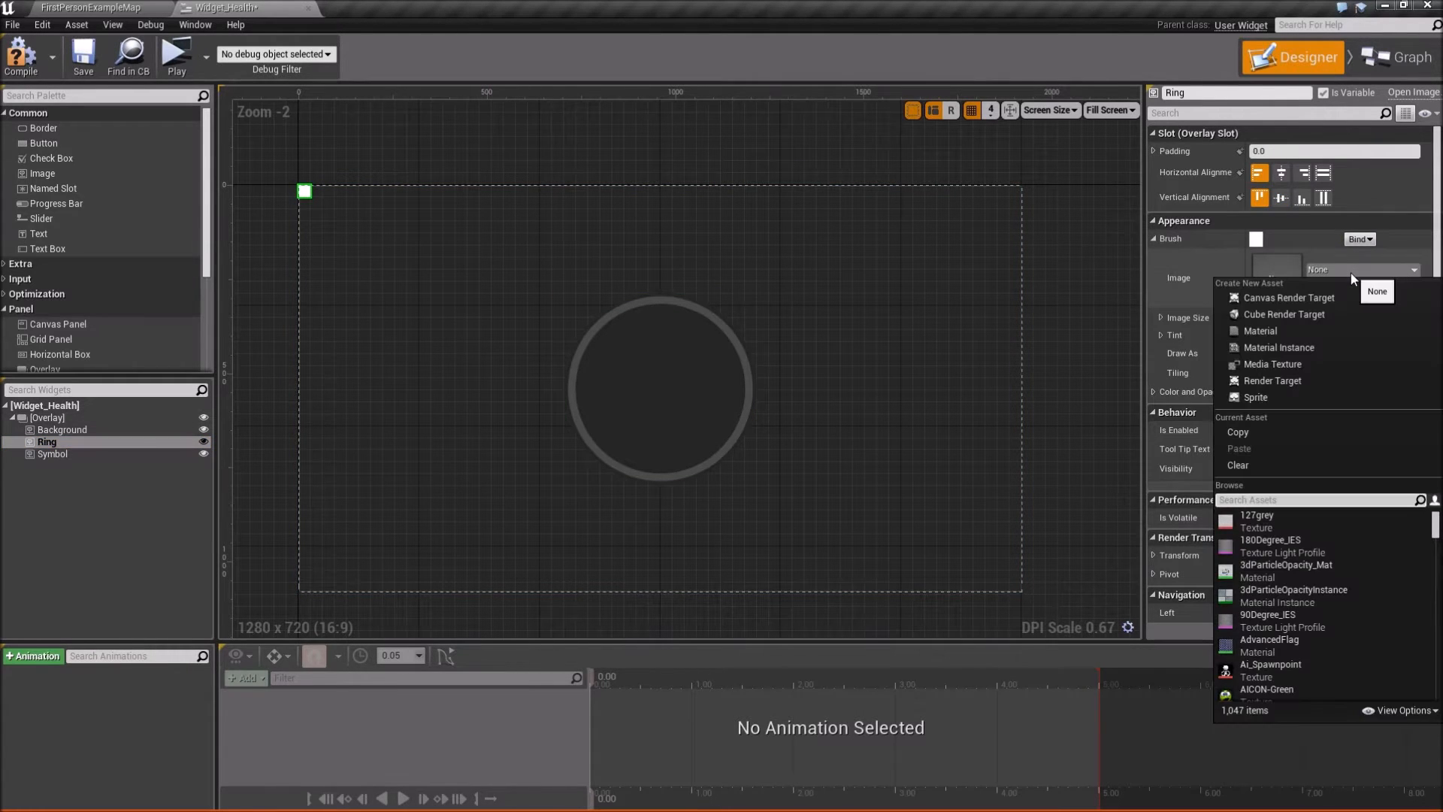
text(ring)
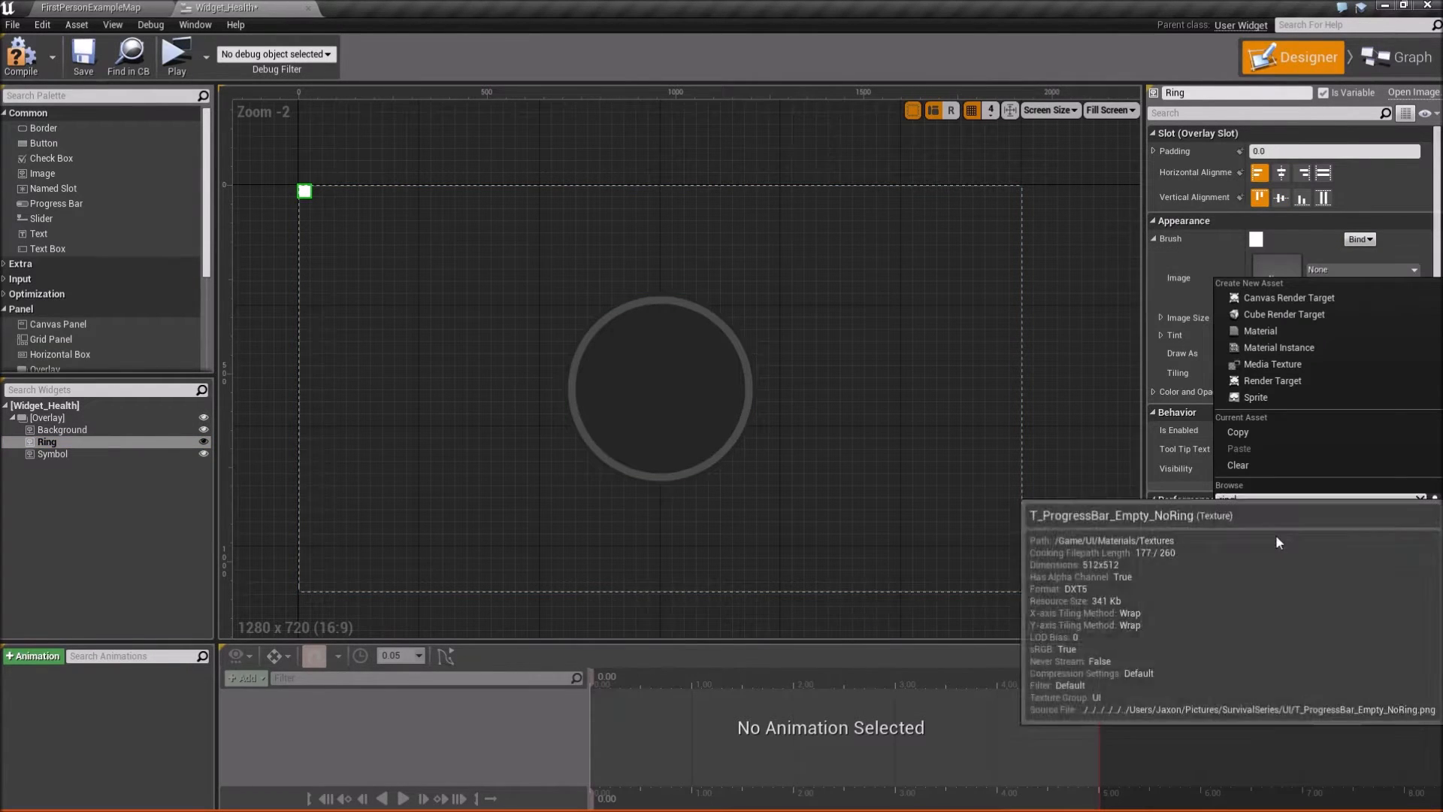
click(1287, 518)
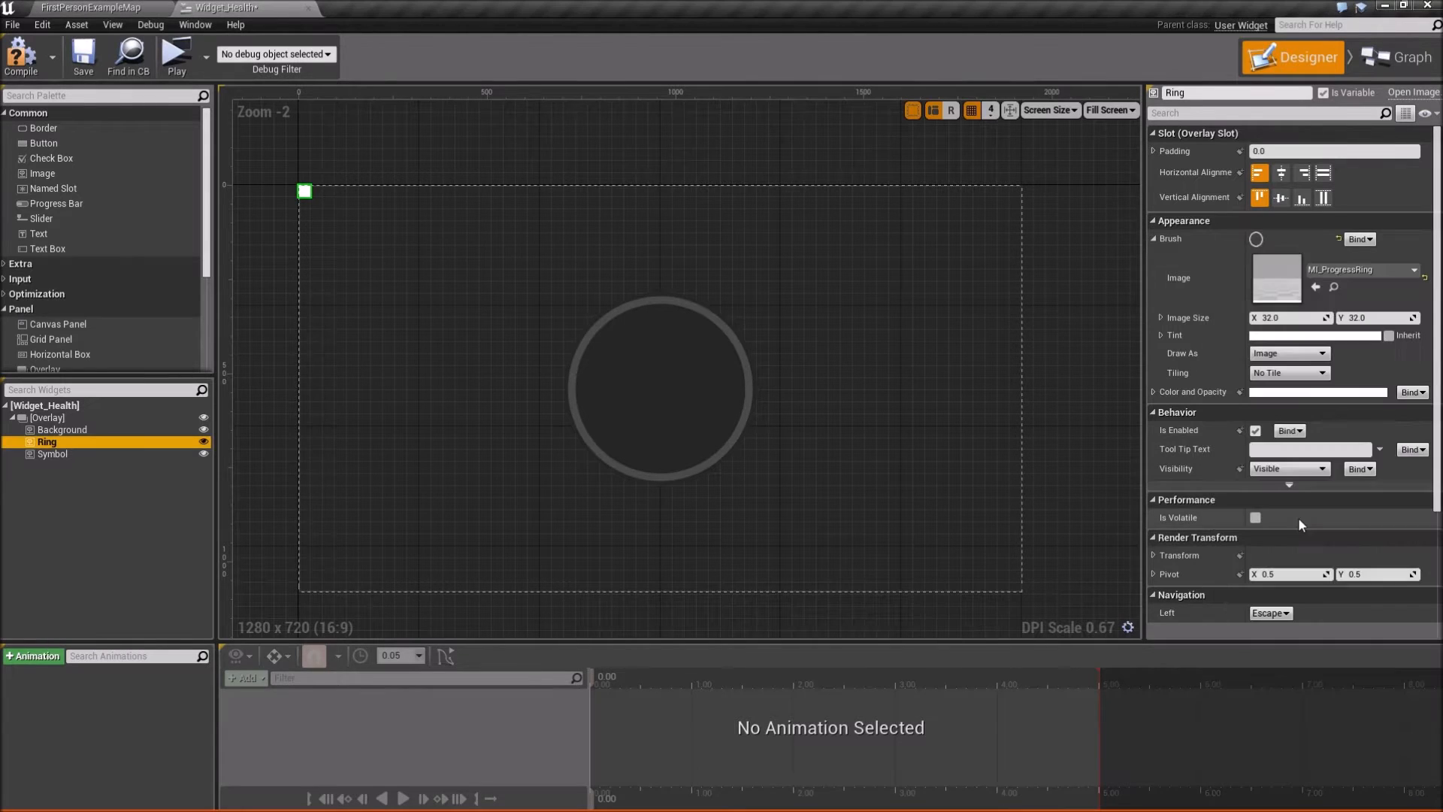
- Set the Ring's image size to 512 by 512
click(1282, 317)
text(51)
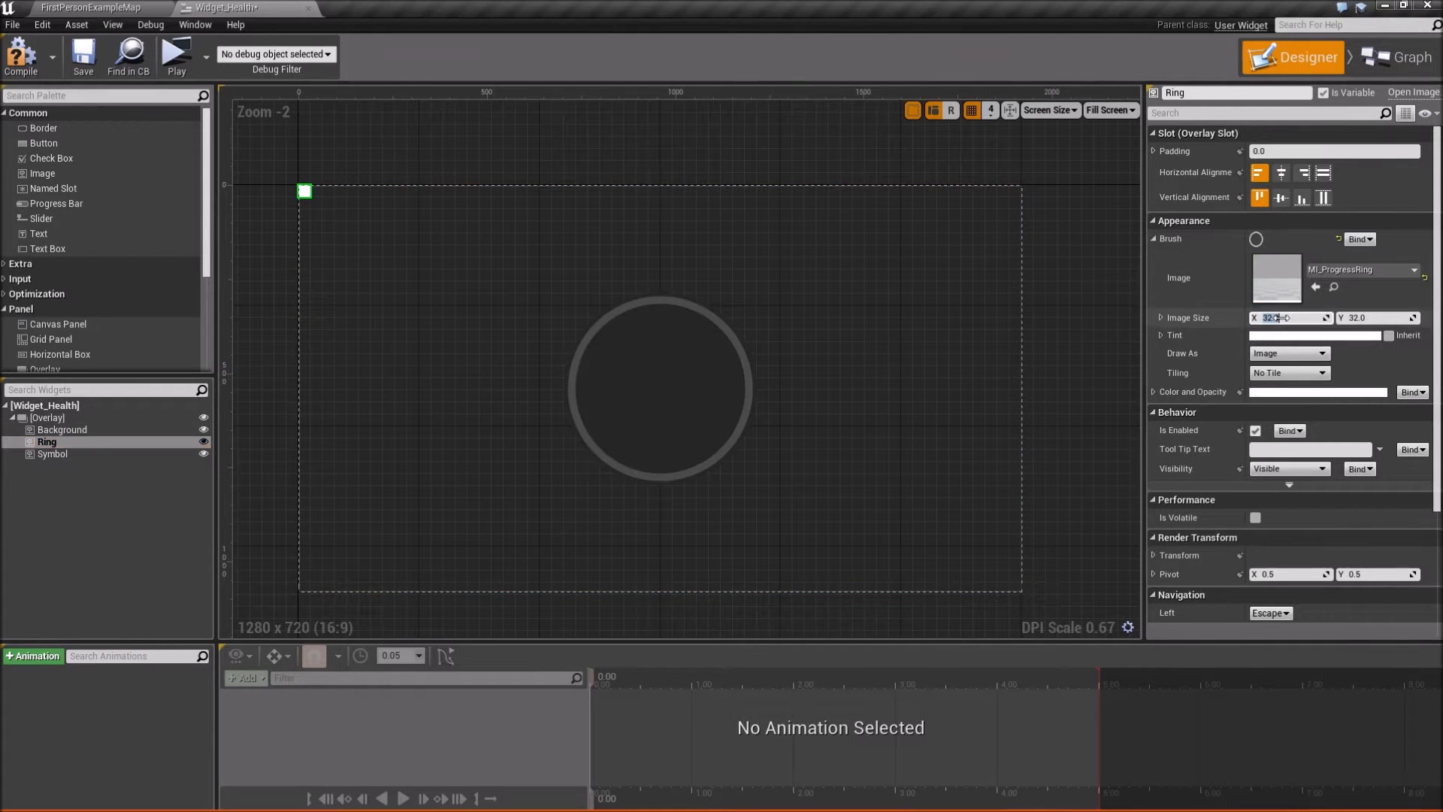
text(2)
click(1364, 318)
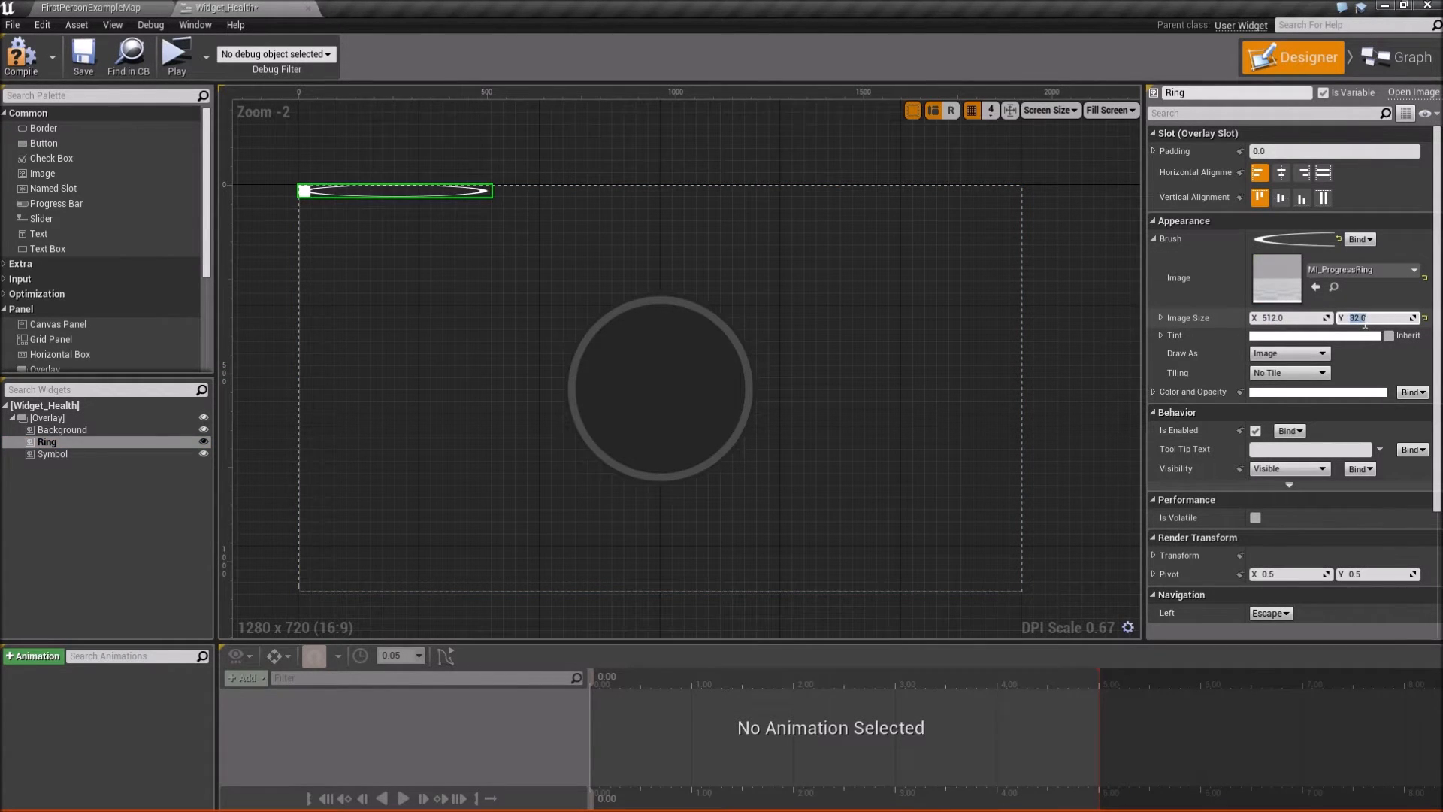
text(512)
key(Return)
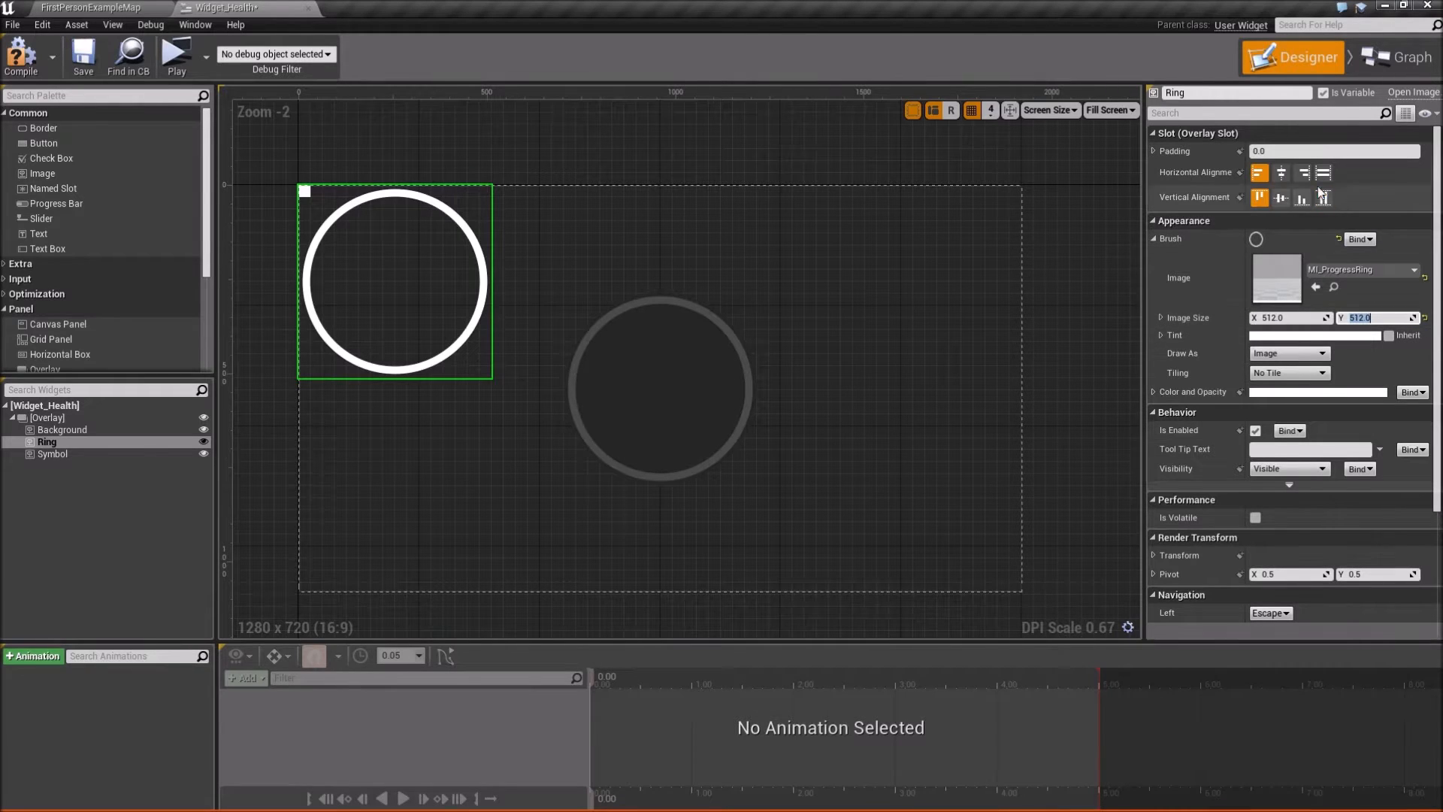
- Center the Ring image horizontally and vertically in the Overlay so it lines up with the Background
click(1281, 173)
click(1282, 197)
scroll(752, 364, up, 6)
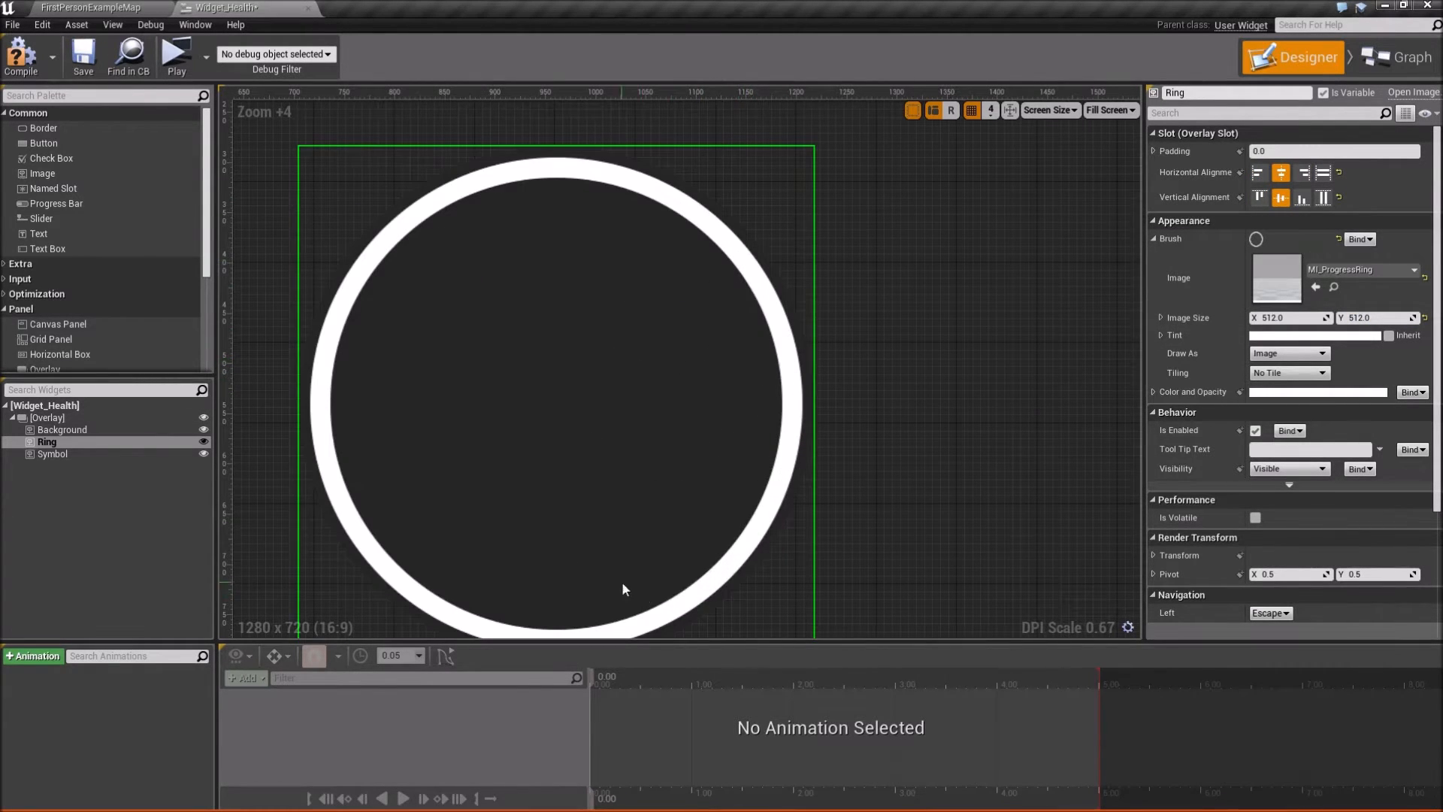
right_drag(621, 581, 668, 454)
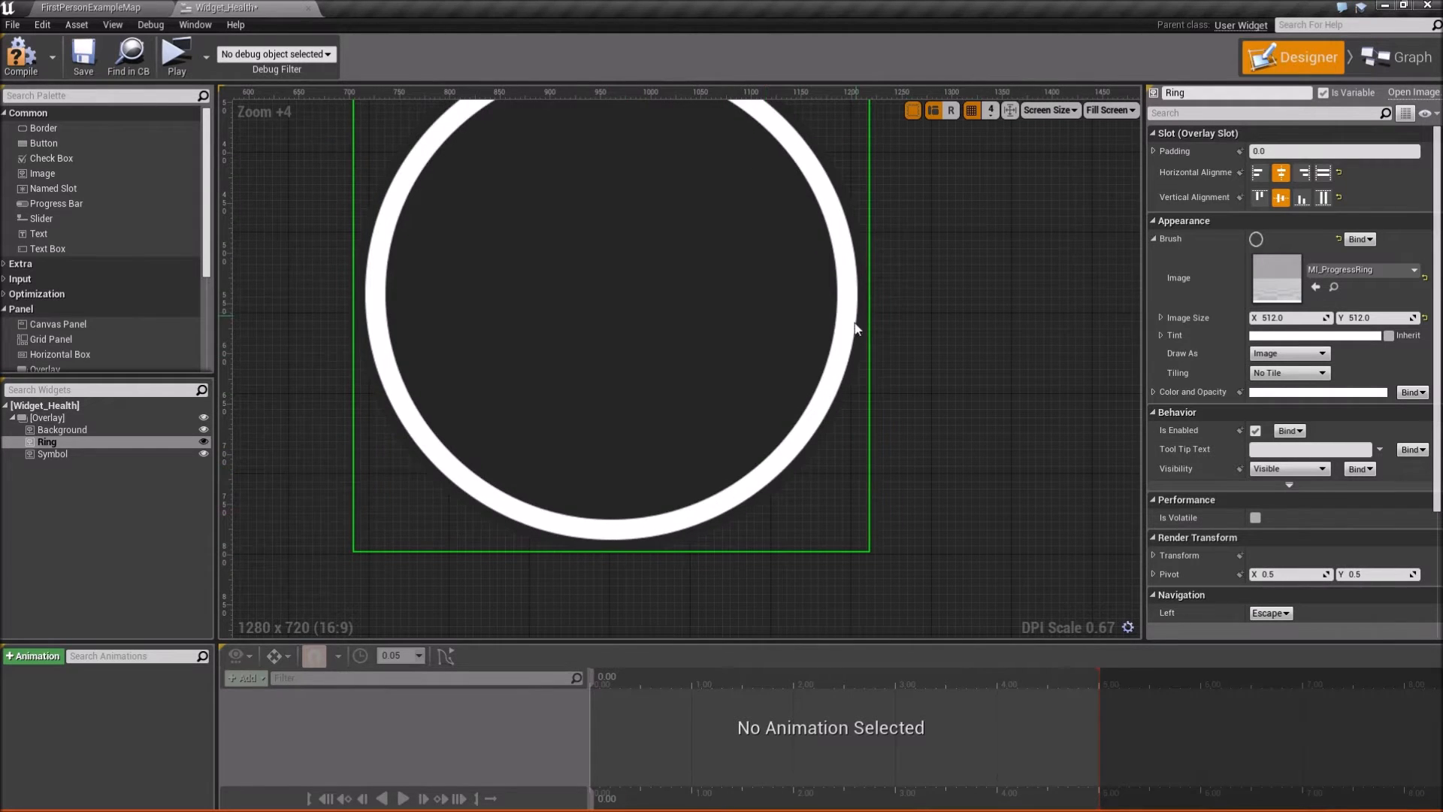
right_drag(808, 246, 825, 325)
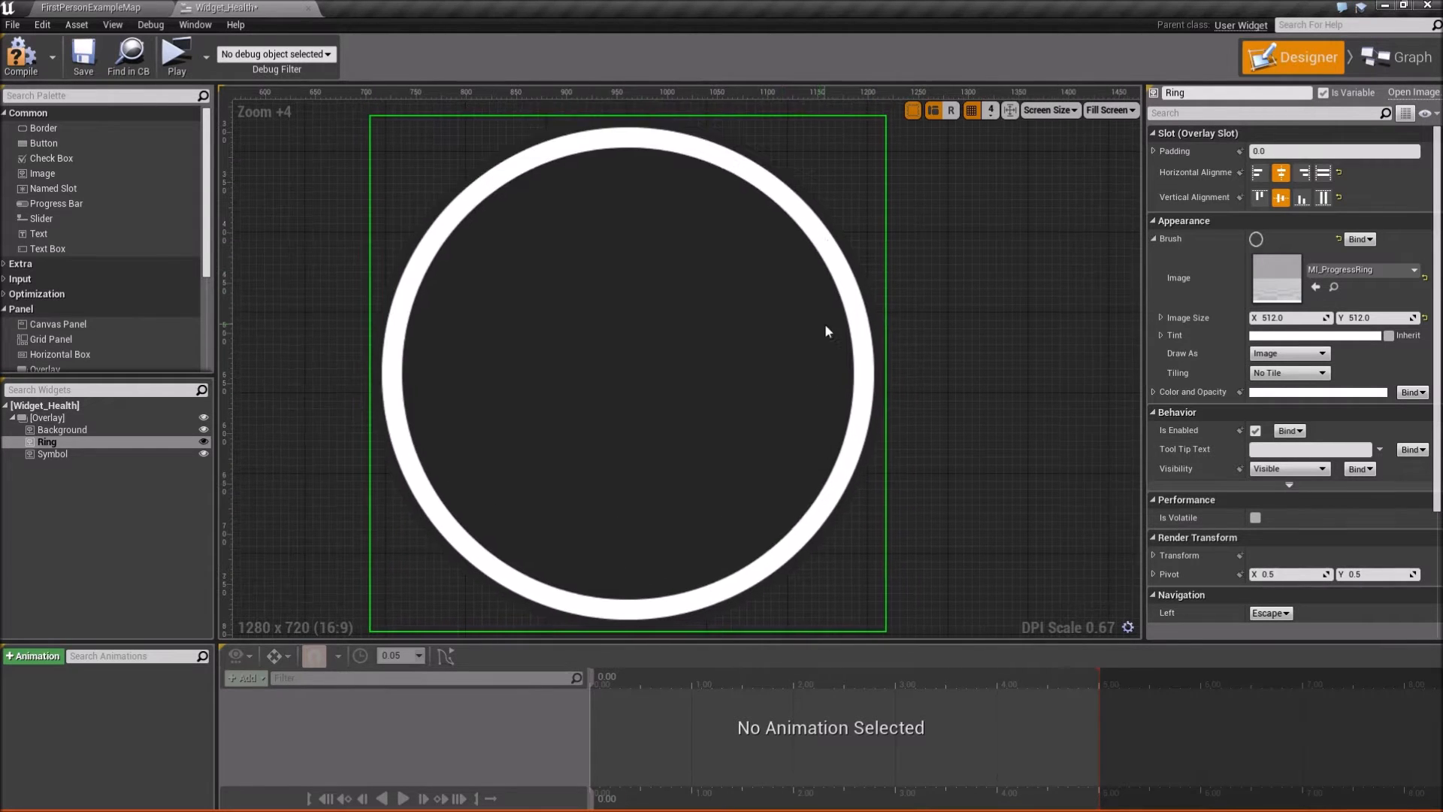
- Center the Symbol image horizontally and vertically in the Overlay
click(962, 408)
scroll(626, 427, down, 2)
right_drag(627, 426, 517, 408)
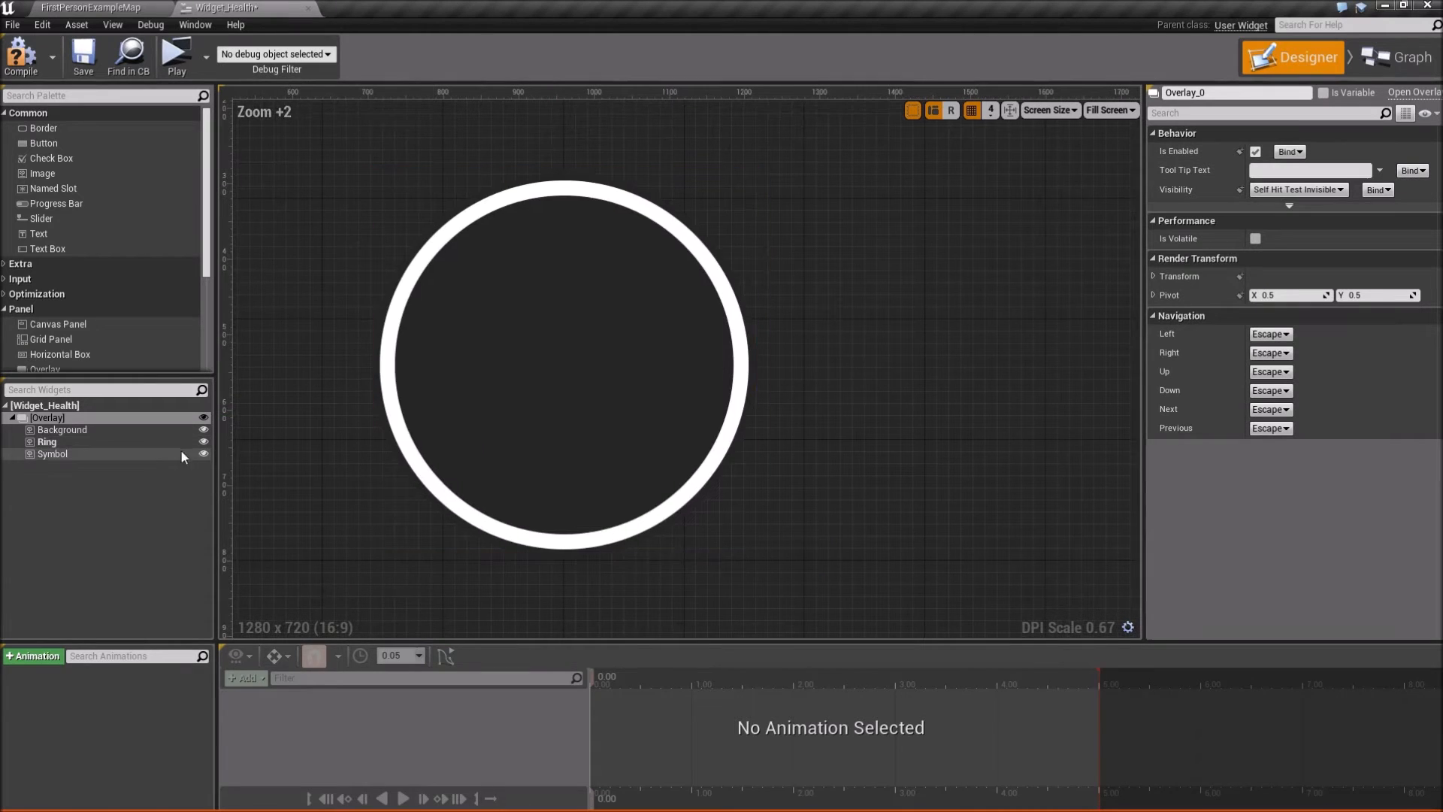
click(134, 454)
right_drag(359, 330, 506, 362)
scroll(519, 355, down, 2)
click(1281, 172)
click(1281, 197)
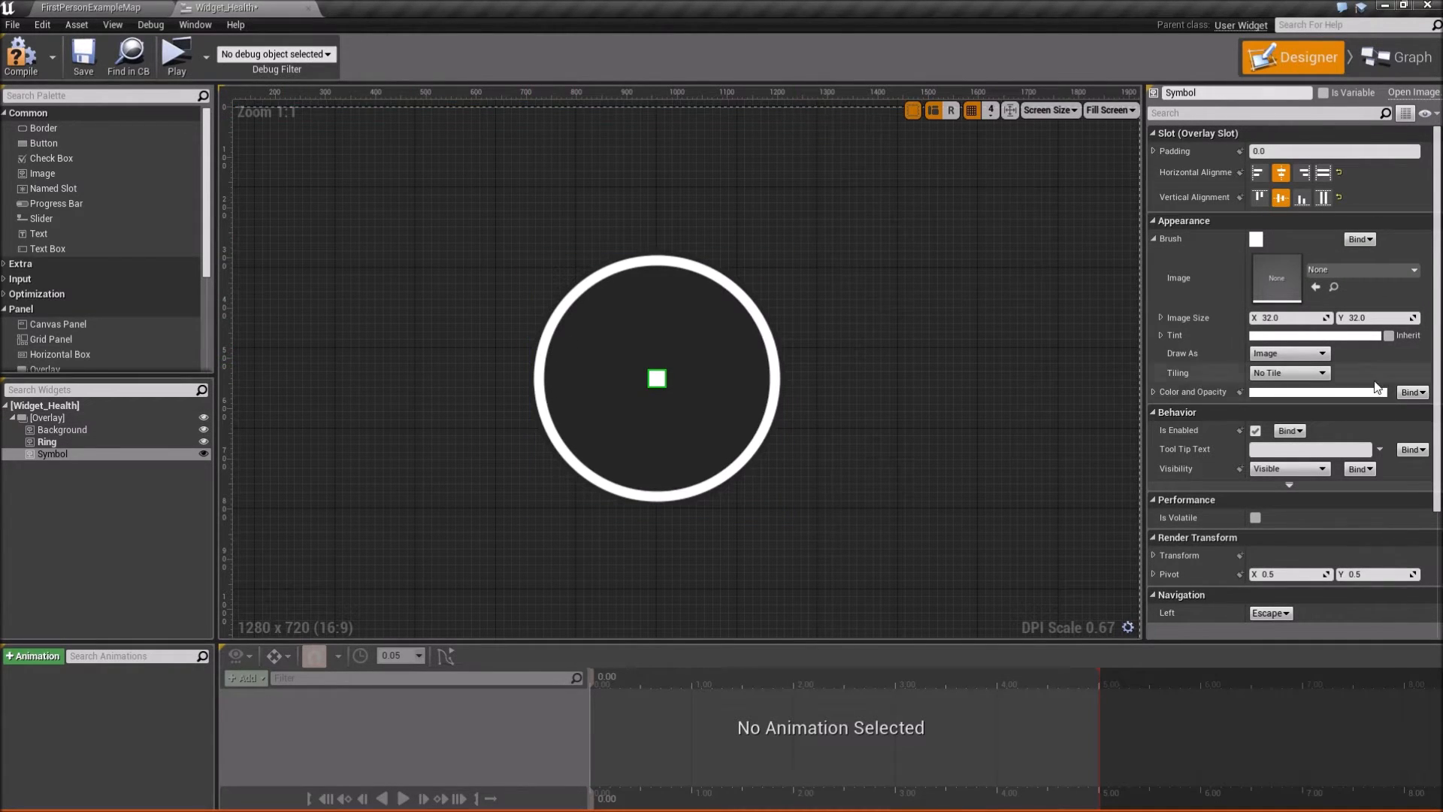
- Set the Symbol image's brush to the T_Heart texture
click(1349, 269)
text(heart)
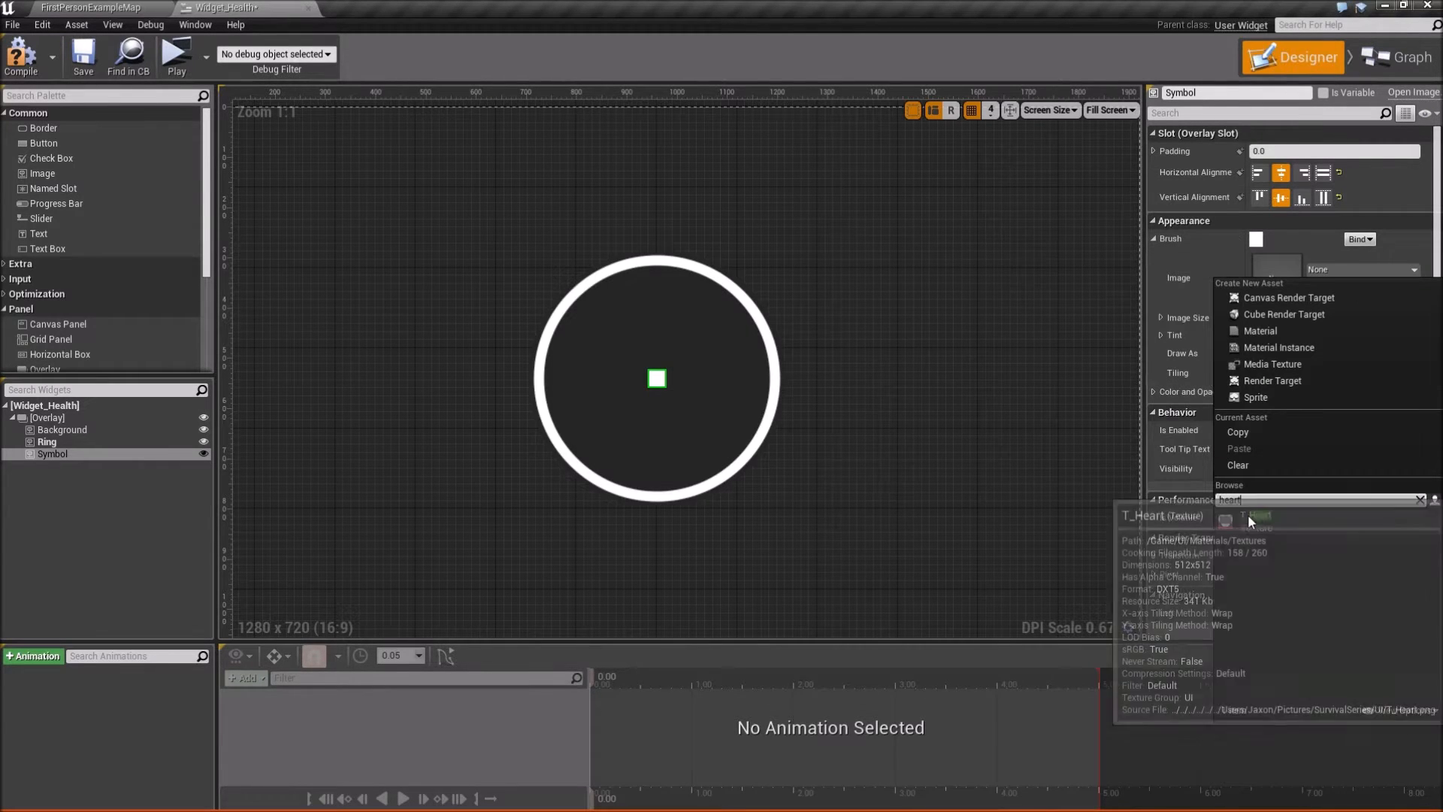
click(1248, 515)
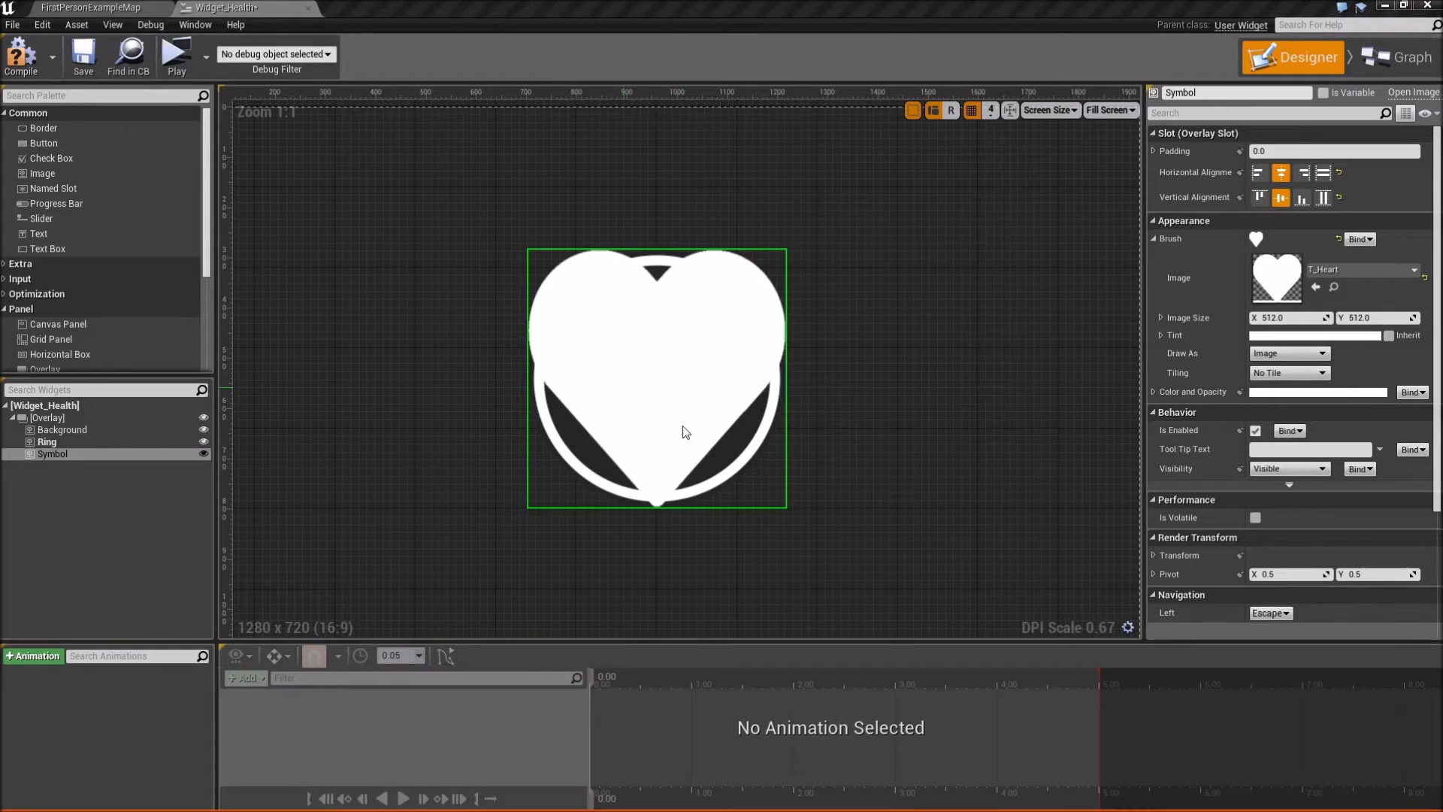
- Temporarily hide the Symbol image to examine the Background and Ring behind it, and show it again
click(82, 429)
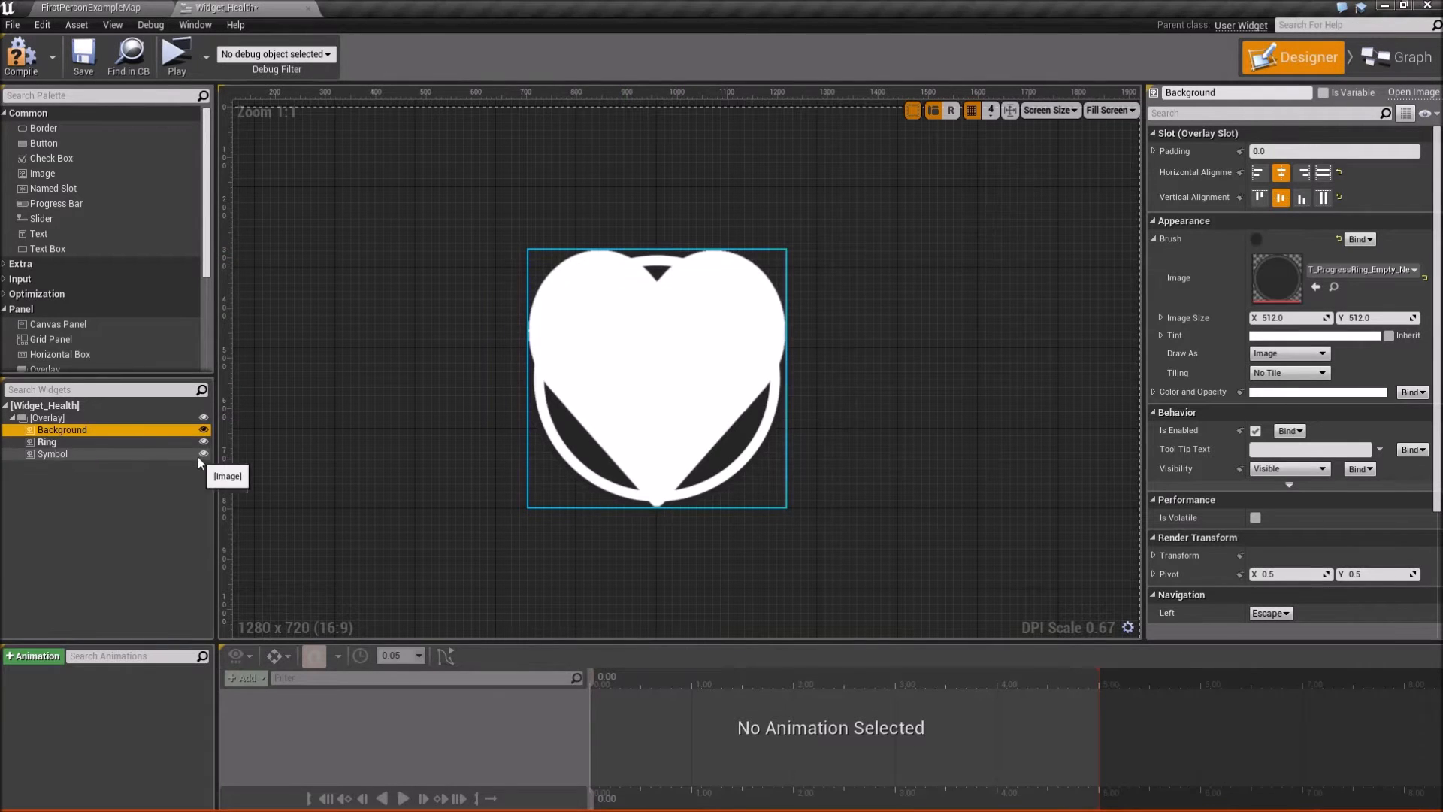
click(204, 454)
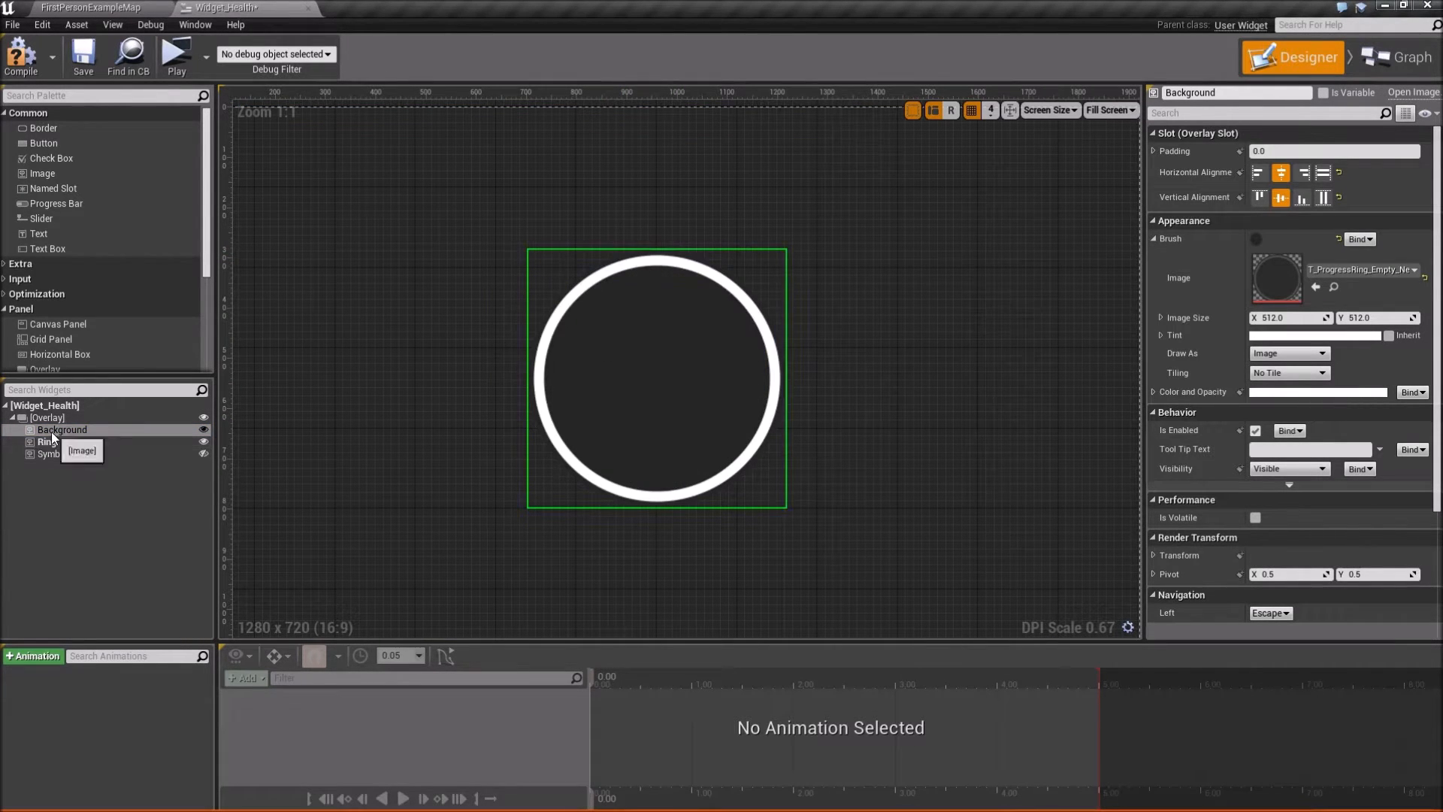
click(204, 454)
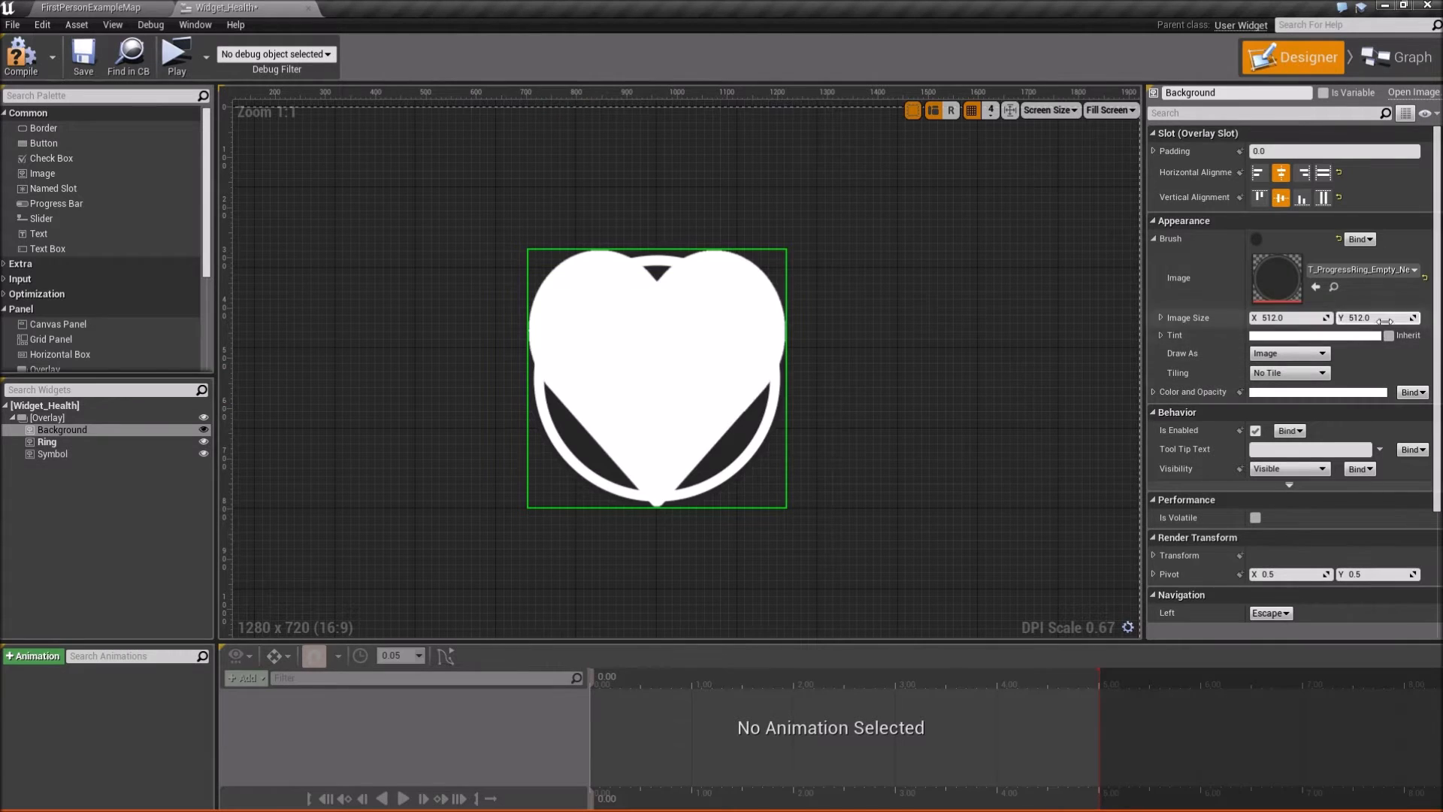
click(1295, 319)
- Set the heart Symbol's image size to 50 by 50 and save the widget
click(53, 453)
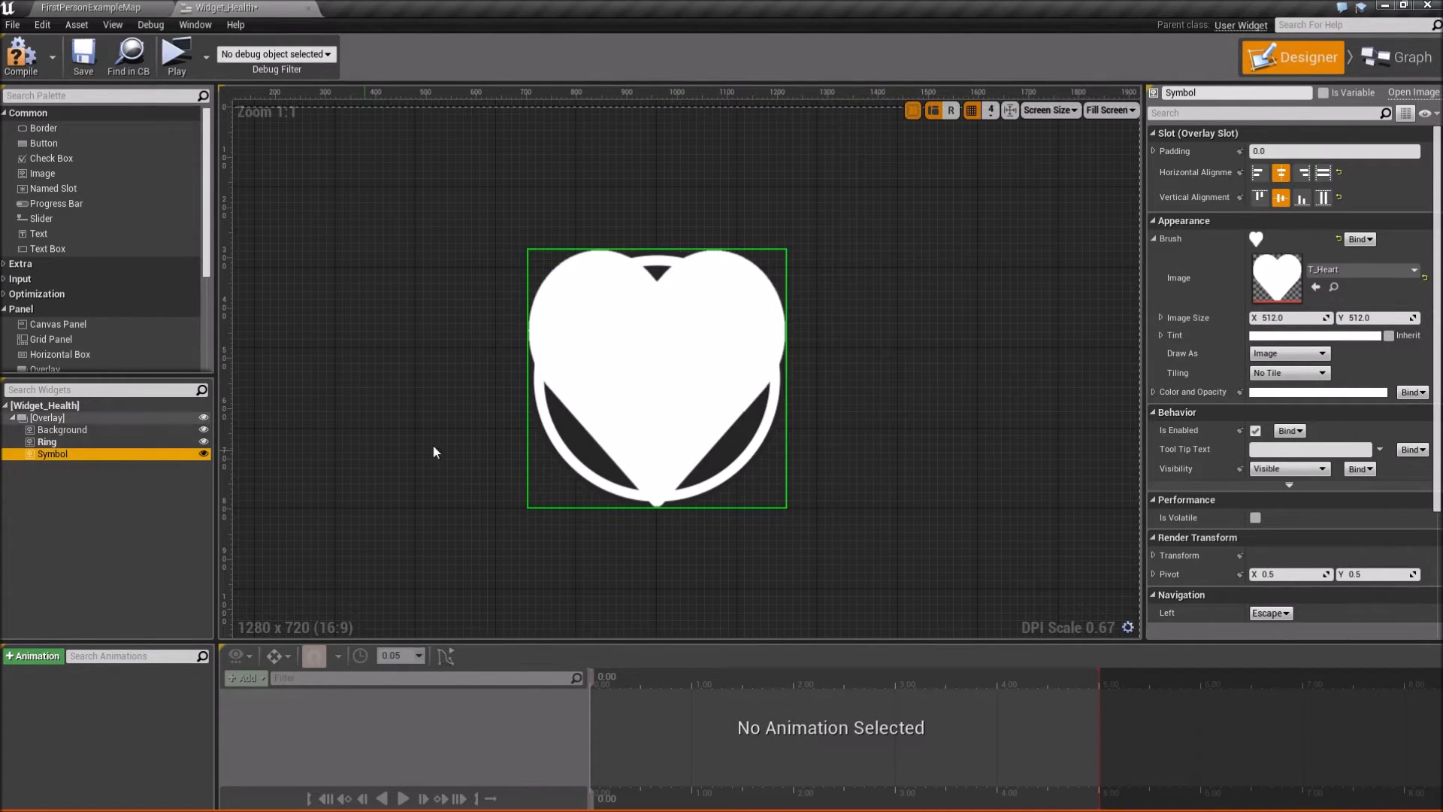
click(1291, 319)
text(50)
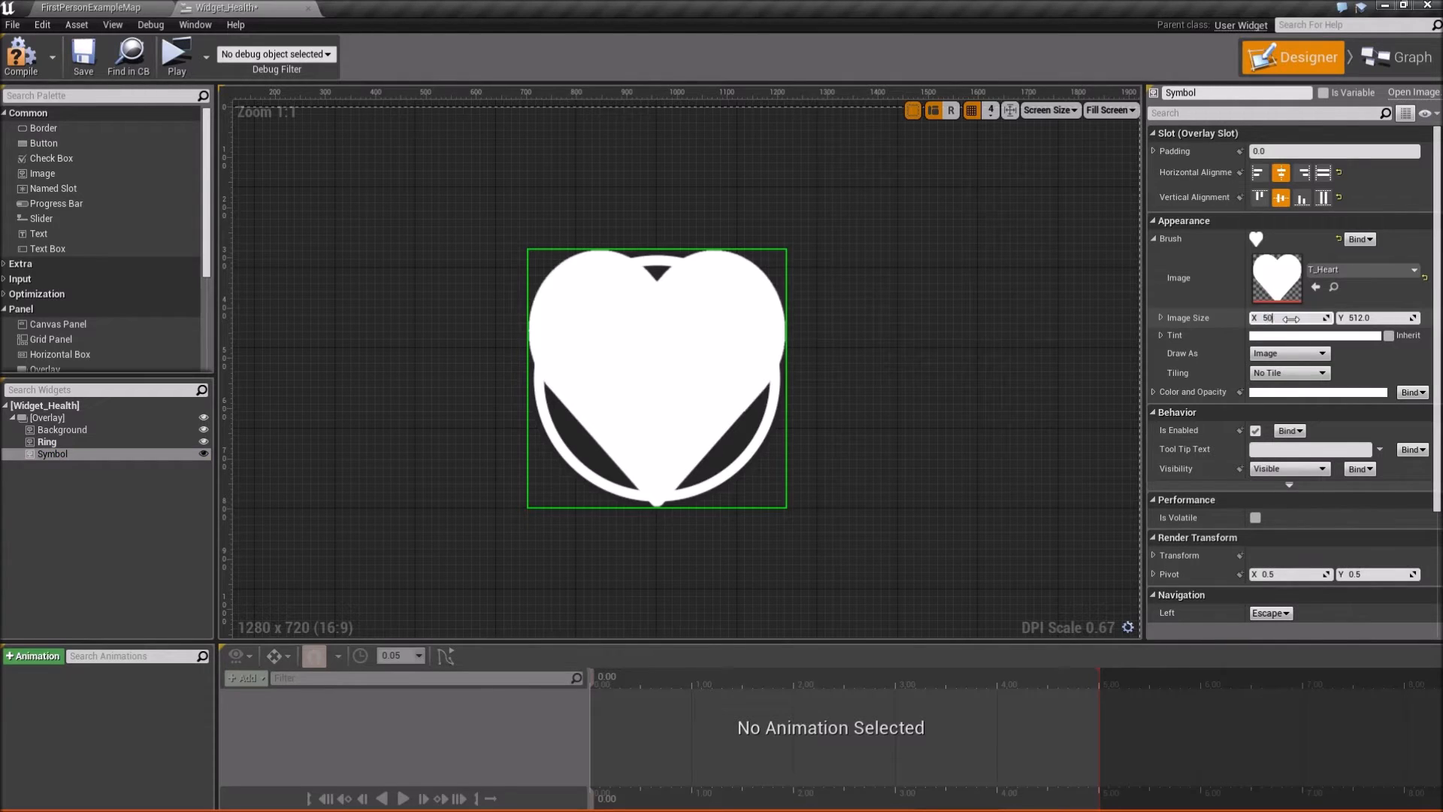
key(Return)
text(50)
key(Return)
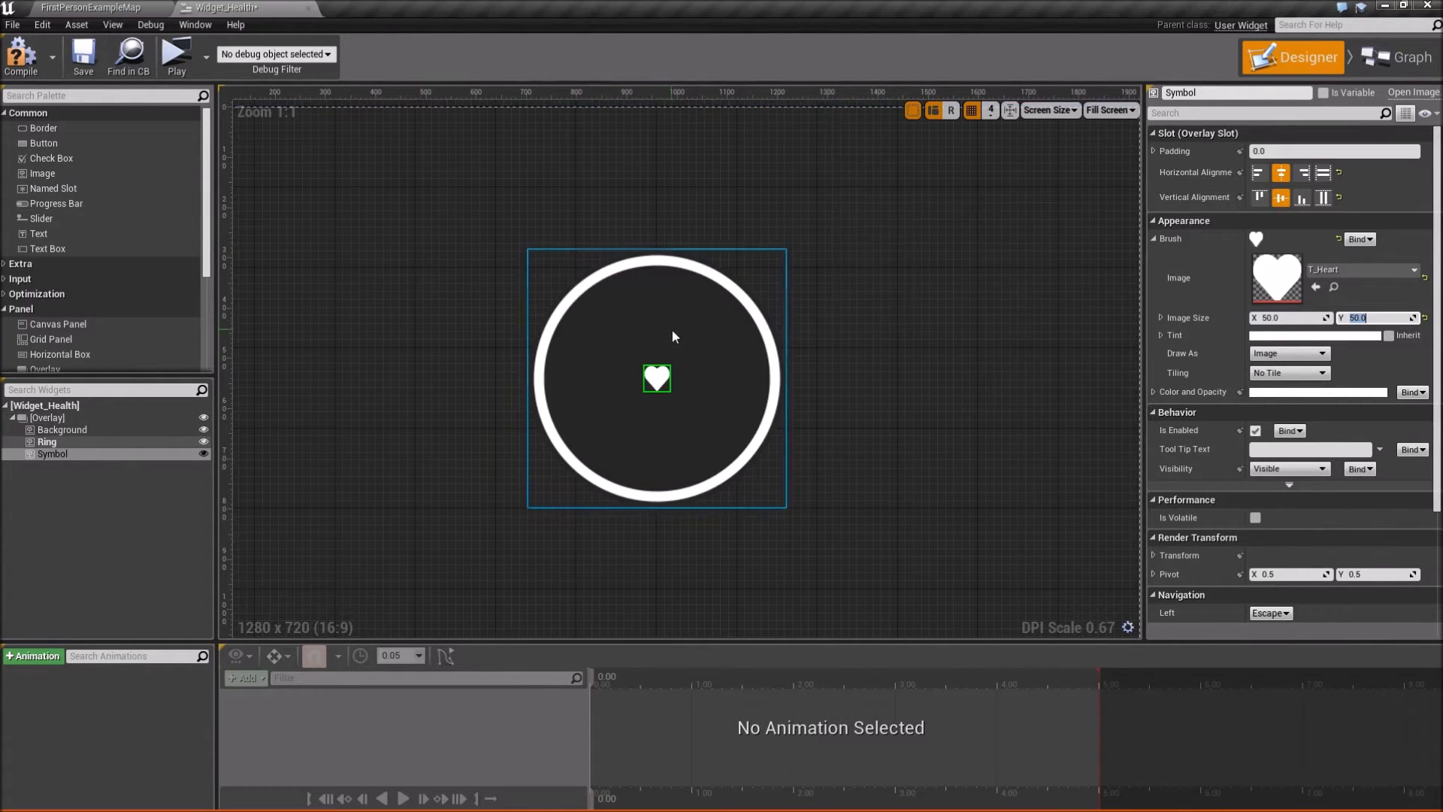
click(84, 56)
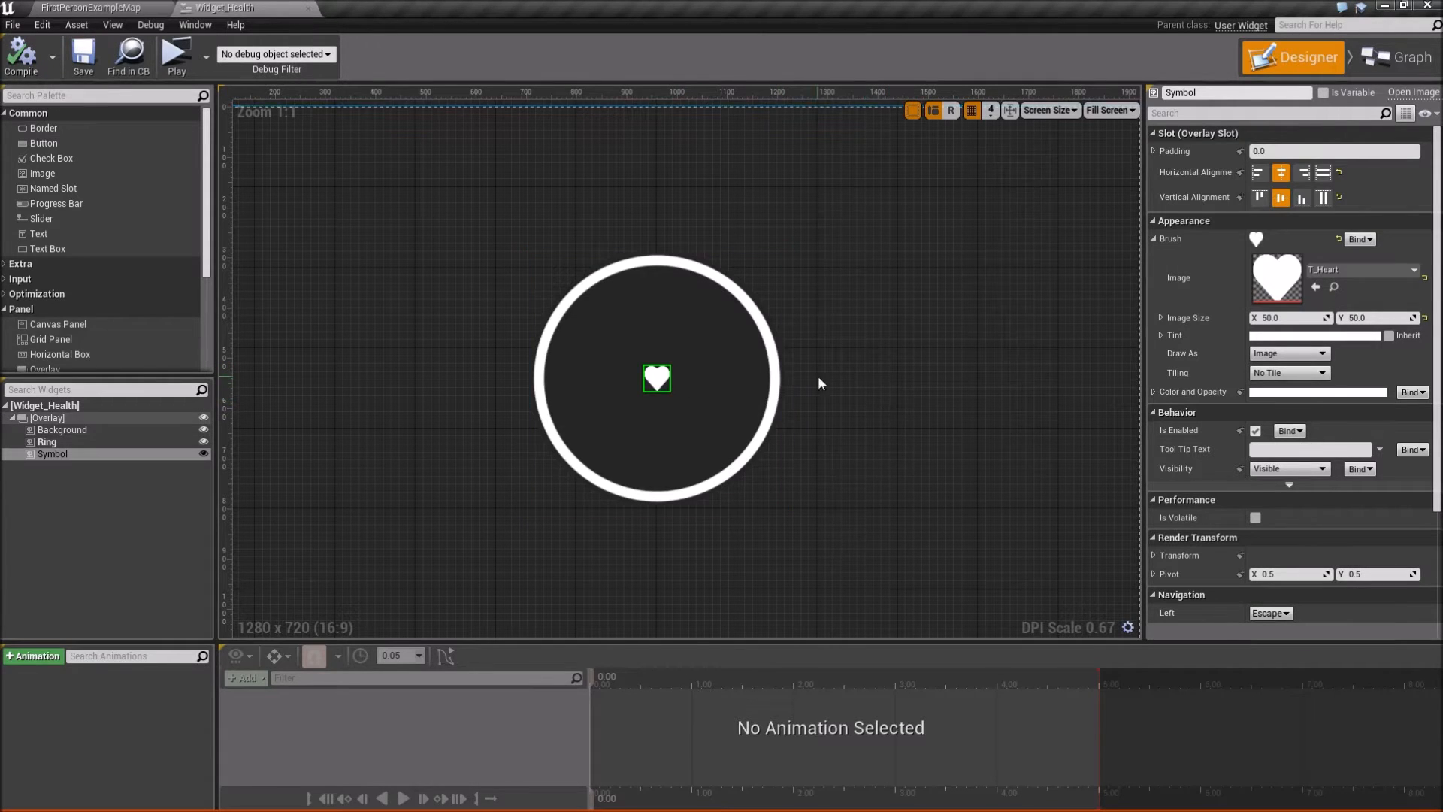
- Set the heart Symbol's top padding to 2.5, and compile and save Widget_Health
click(764, 397)
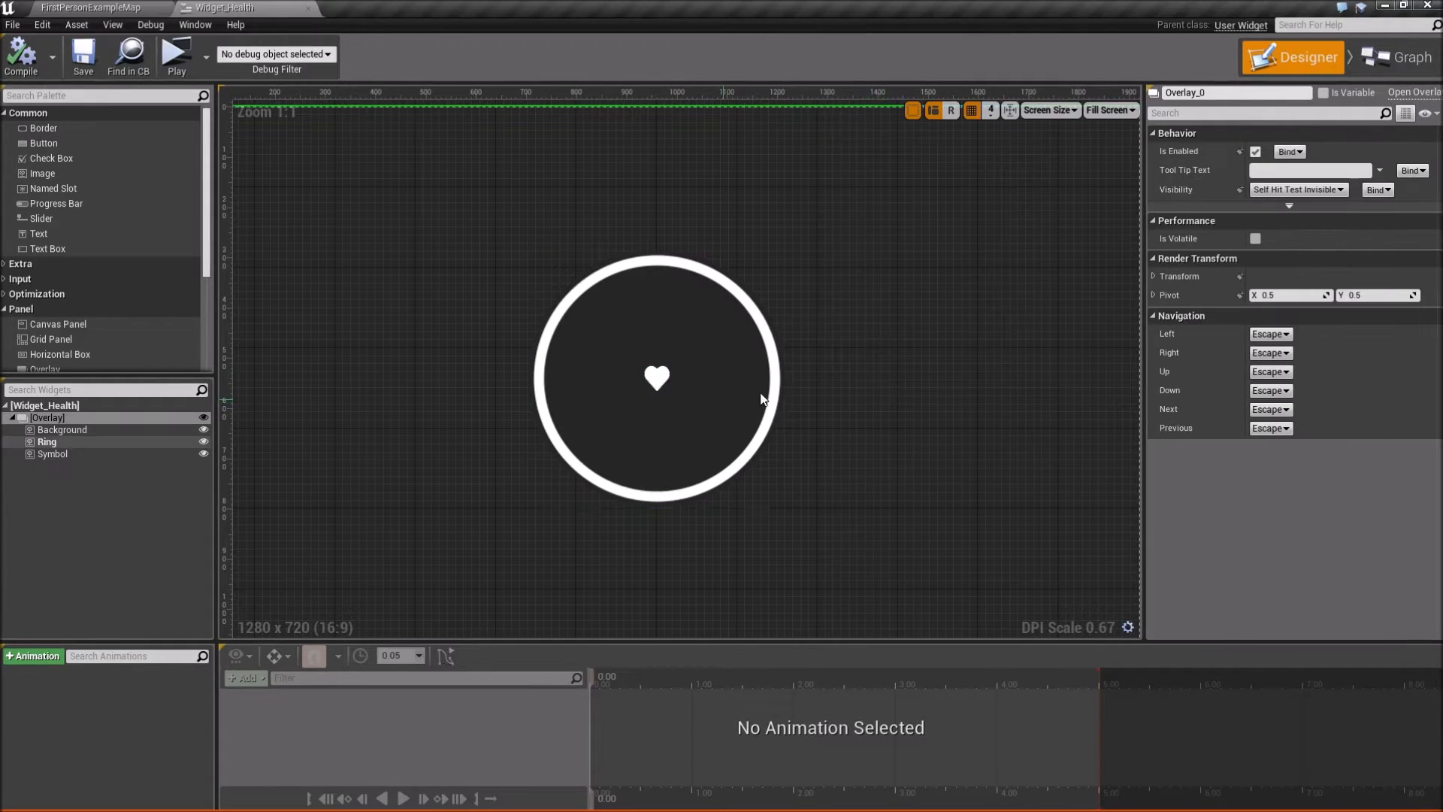
click(657, 377)
click(1154, 151)
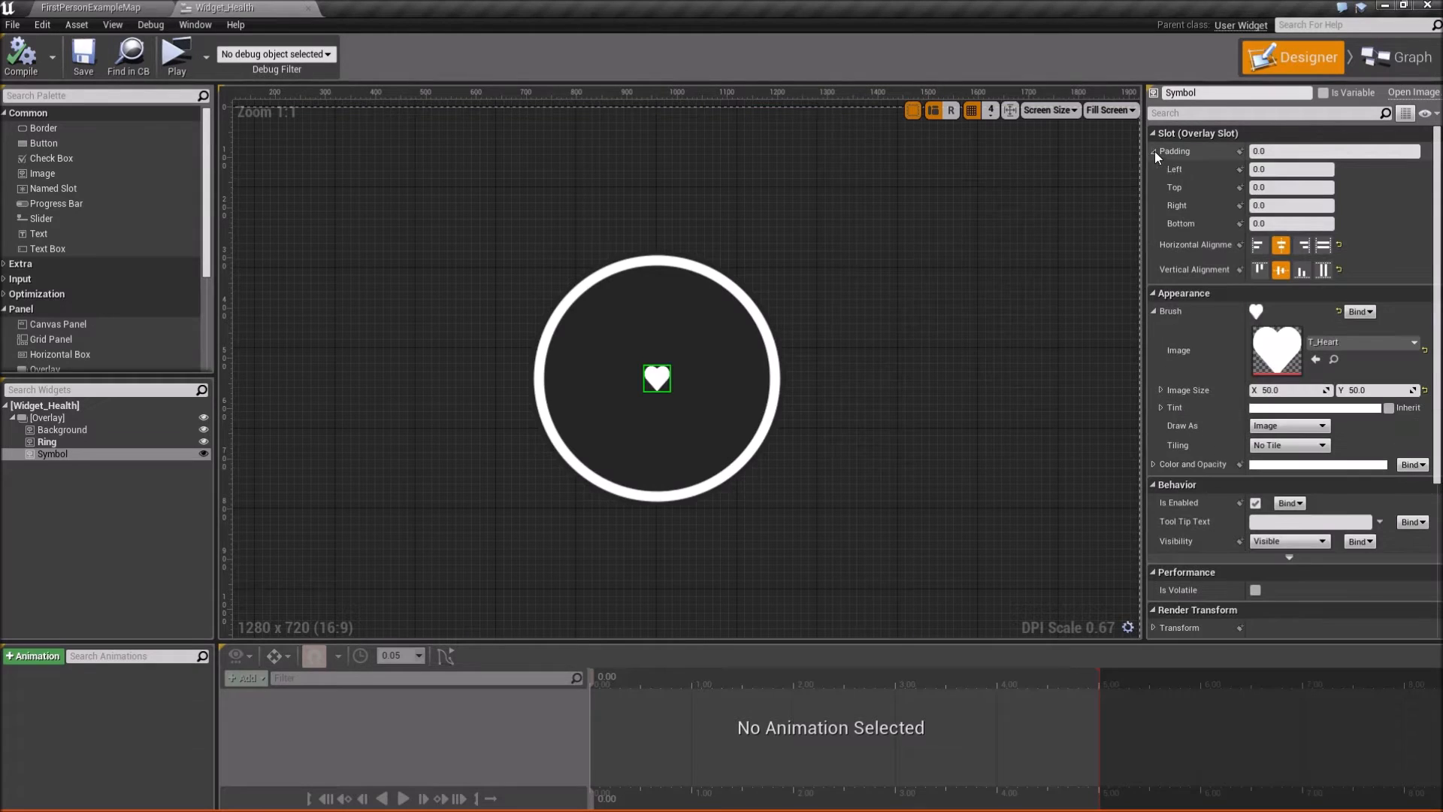
click(1269, 193)
text(2.5)
key(Return)
click(25, 63)
click(83, 68)
click(590, 406)
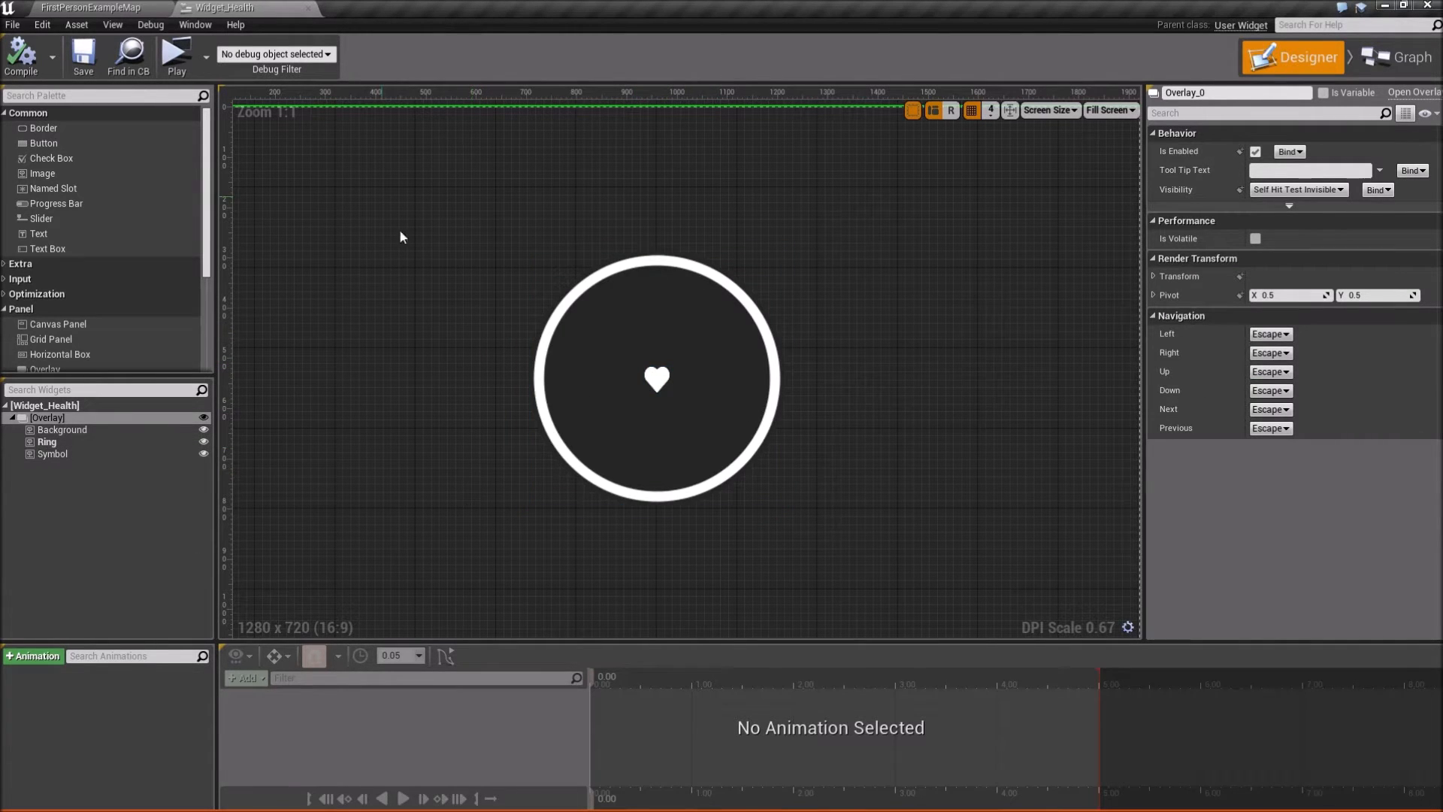
- Close the Widget_Health editor and duplicate Widget_Health in the UI folder as Widget_Stamina
click(308, 10)
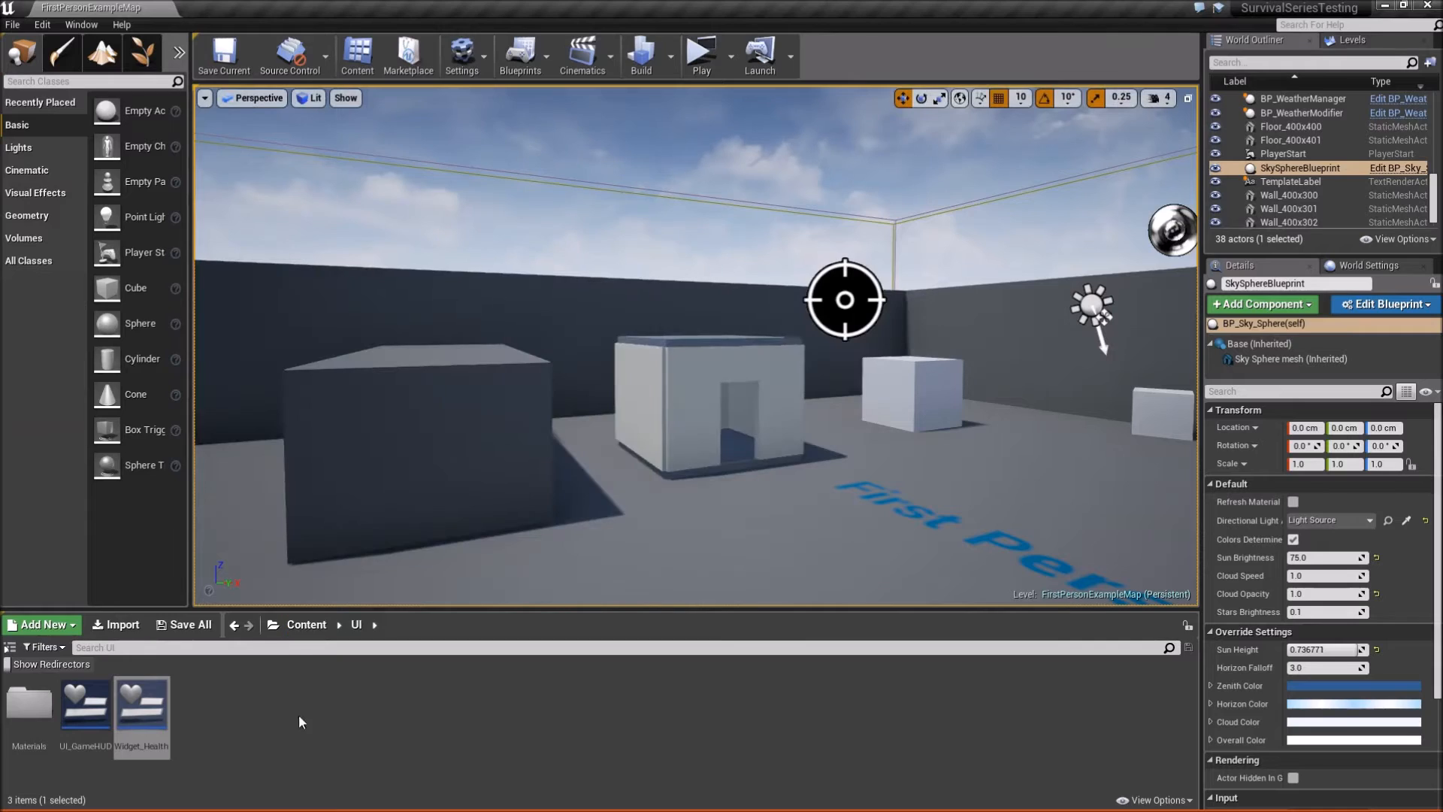
right_click(140, 711)
click(203, 480)
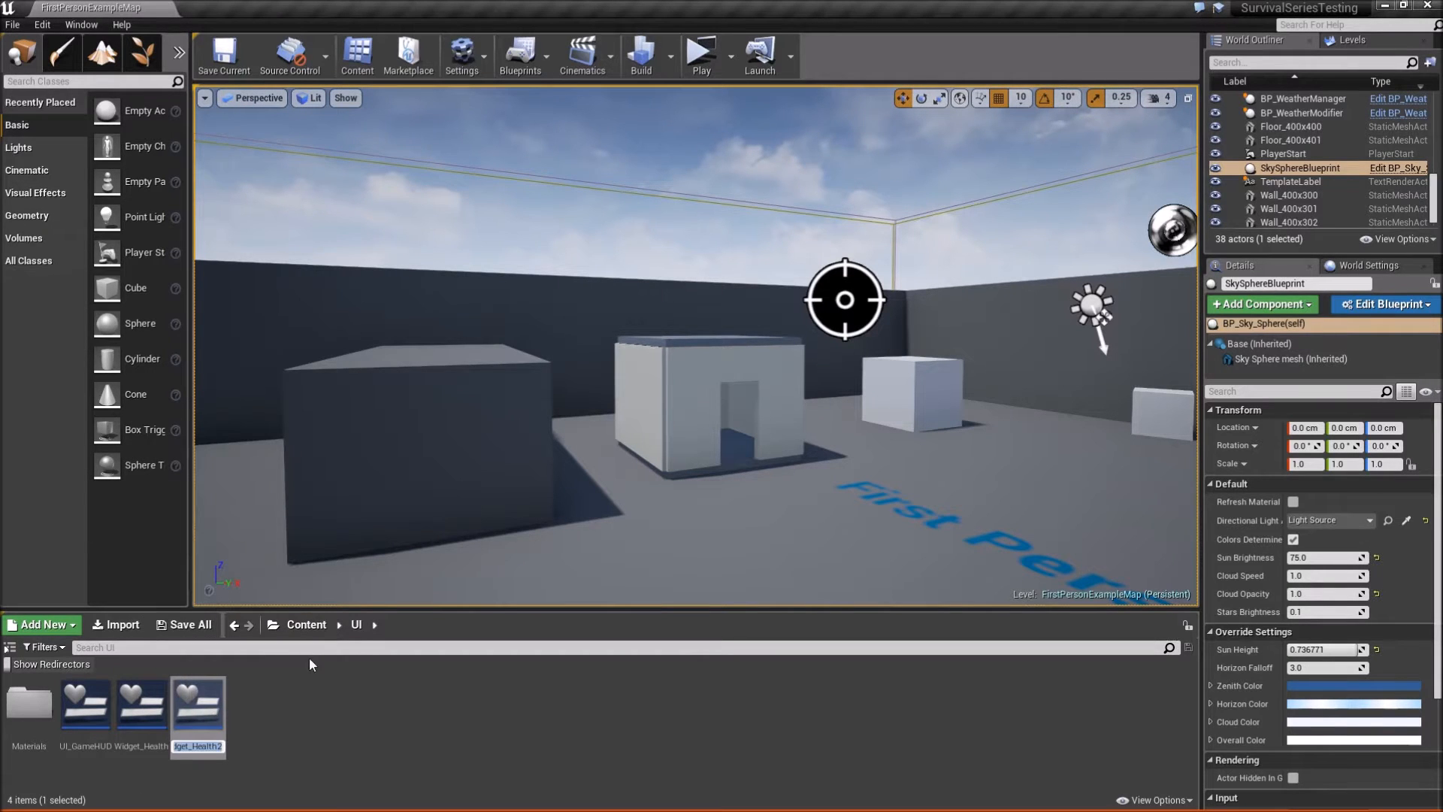
key(End)
key(BackSpace)
key(BackSpace)
key(BackSpace)
key(BackSpace)
key(BackSpace)
key(BackSpace)
key(BackSpace)
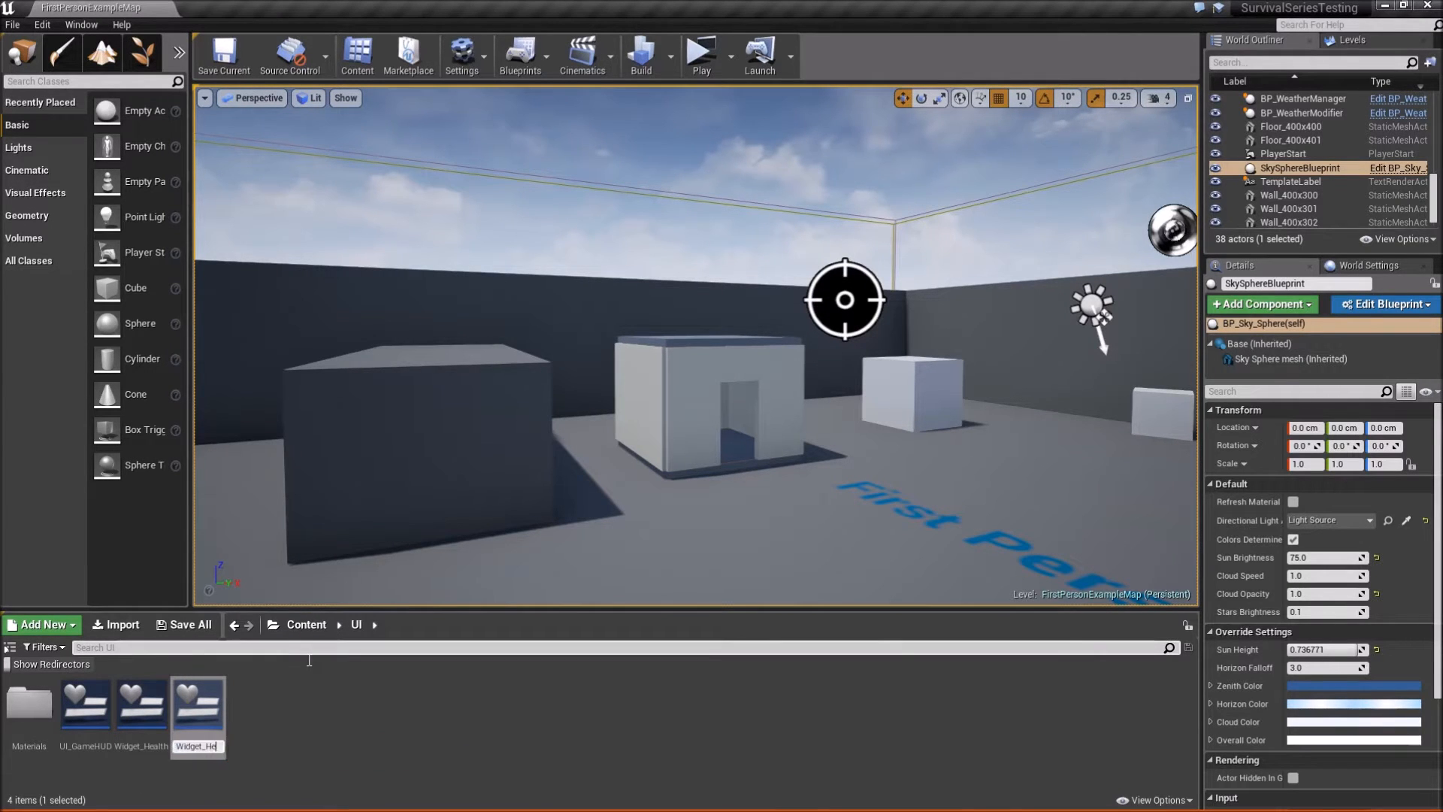
text(Stamina)
key(Return)
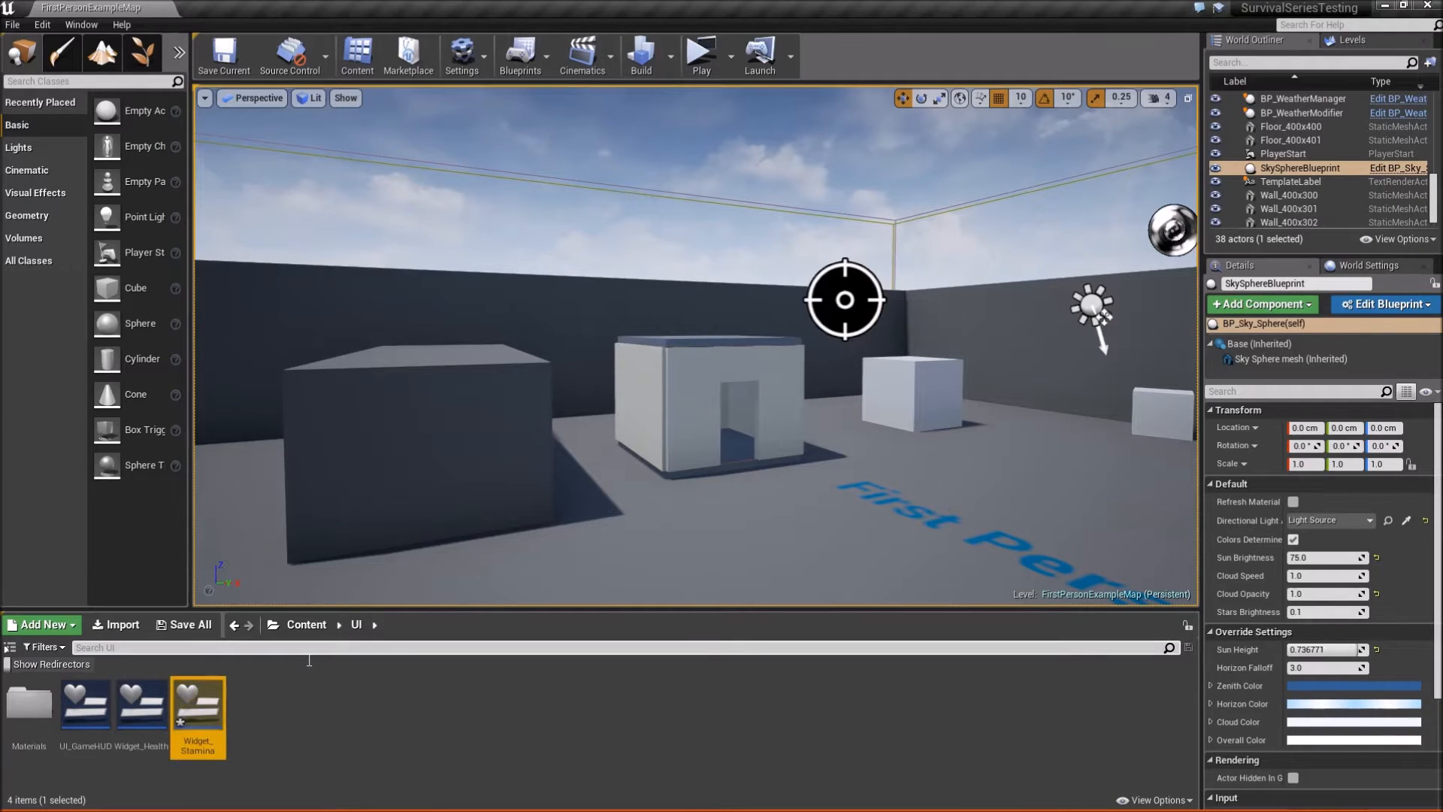
- Open Widget_Stamina and set its Symbol image's brush to the T_RunningPerson texture
double_click(198, 703)
double_click(404, 110)
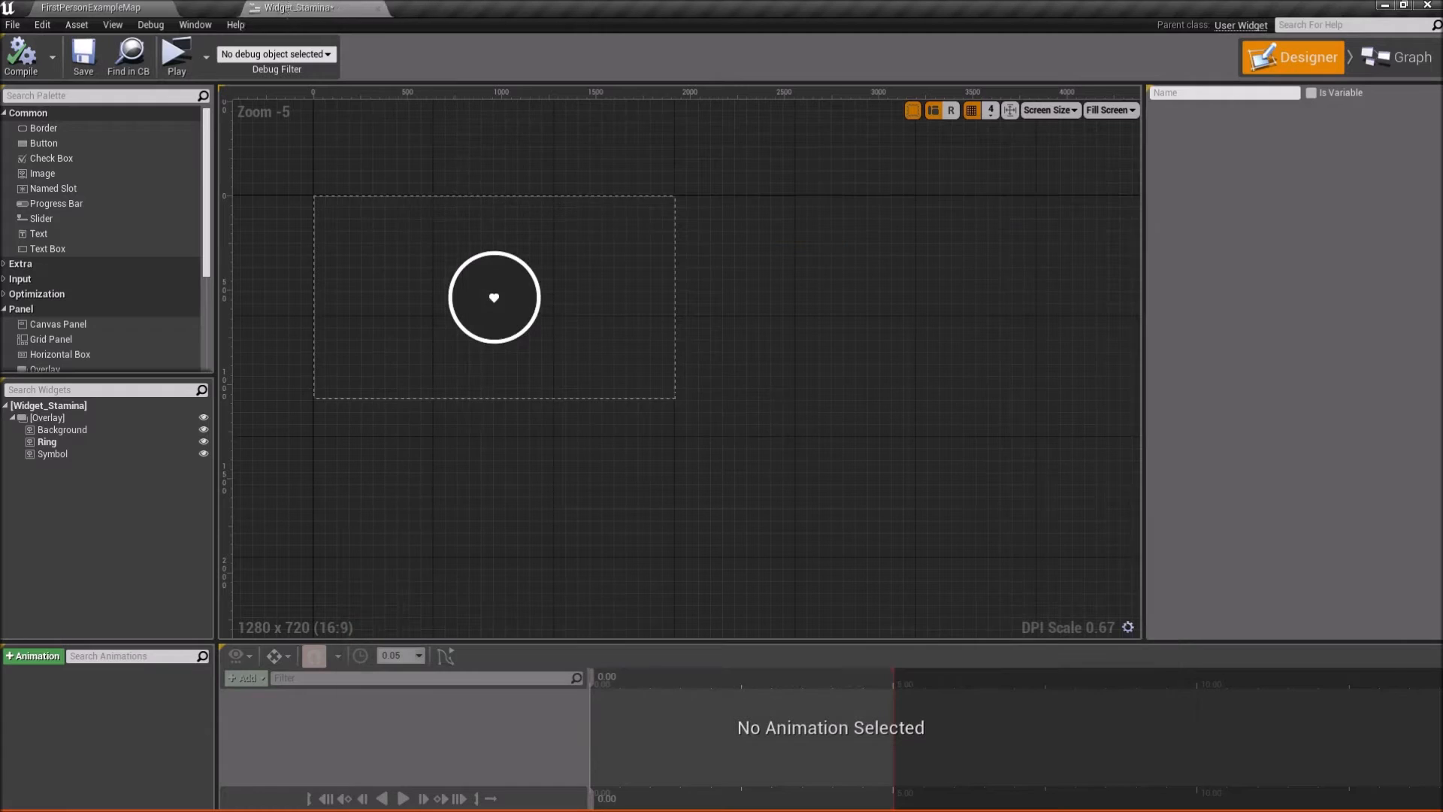
right_drag(487, 256, 580, 354)
scroll(516, 312, up, 6)
right_drag(515, 312, 583, 350)
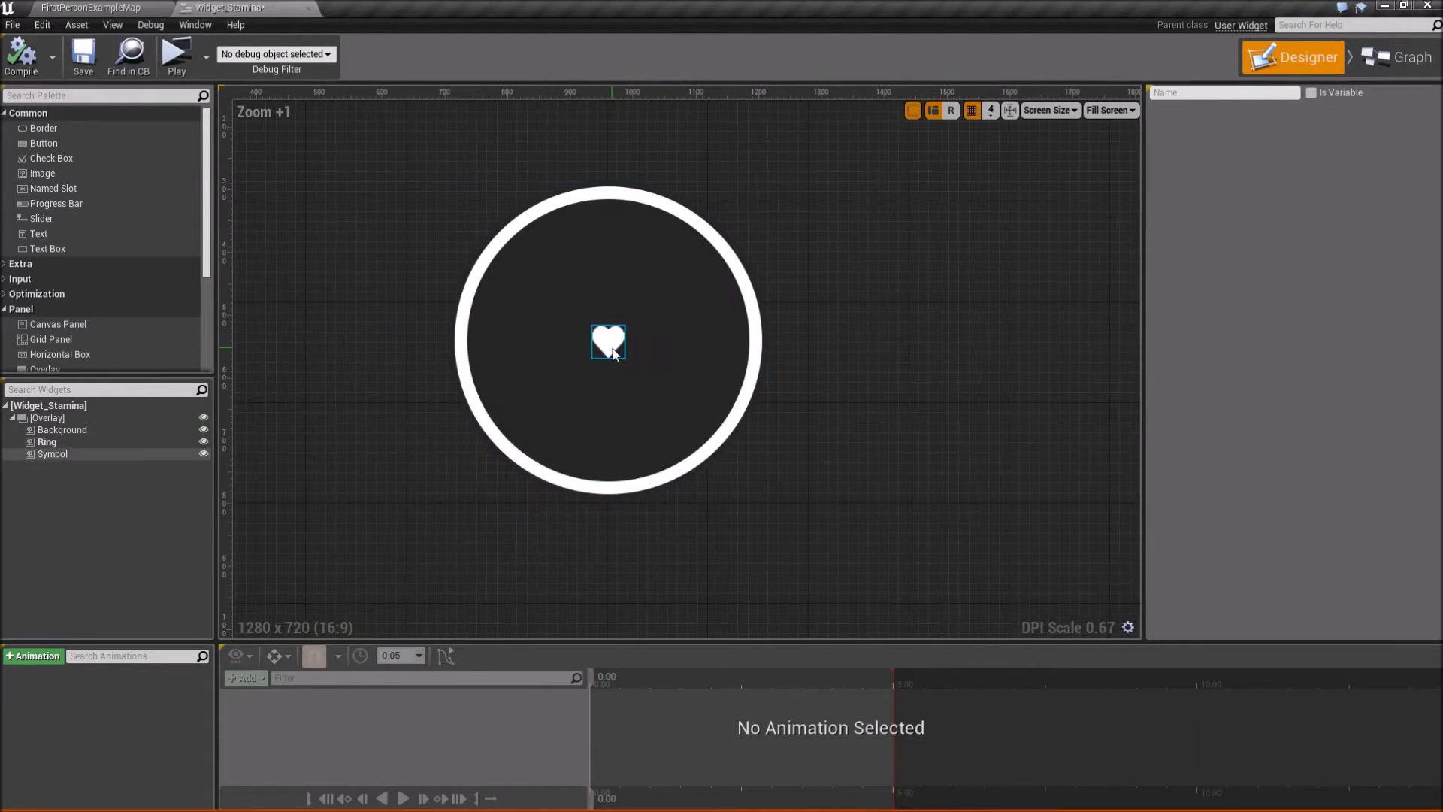
click(615, 355)
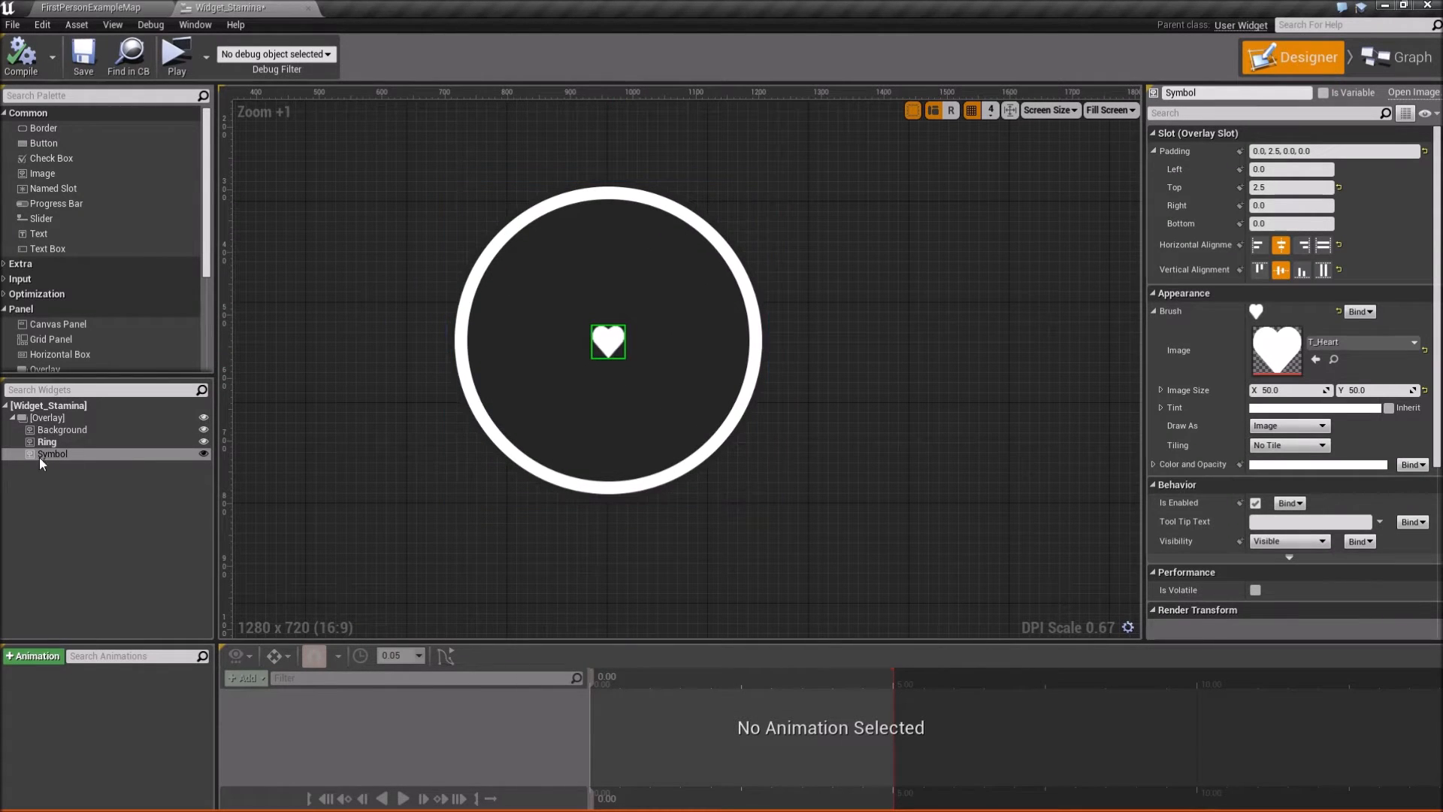
click(1329, 344)
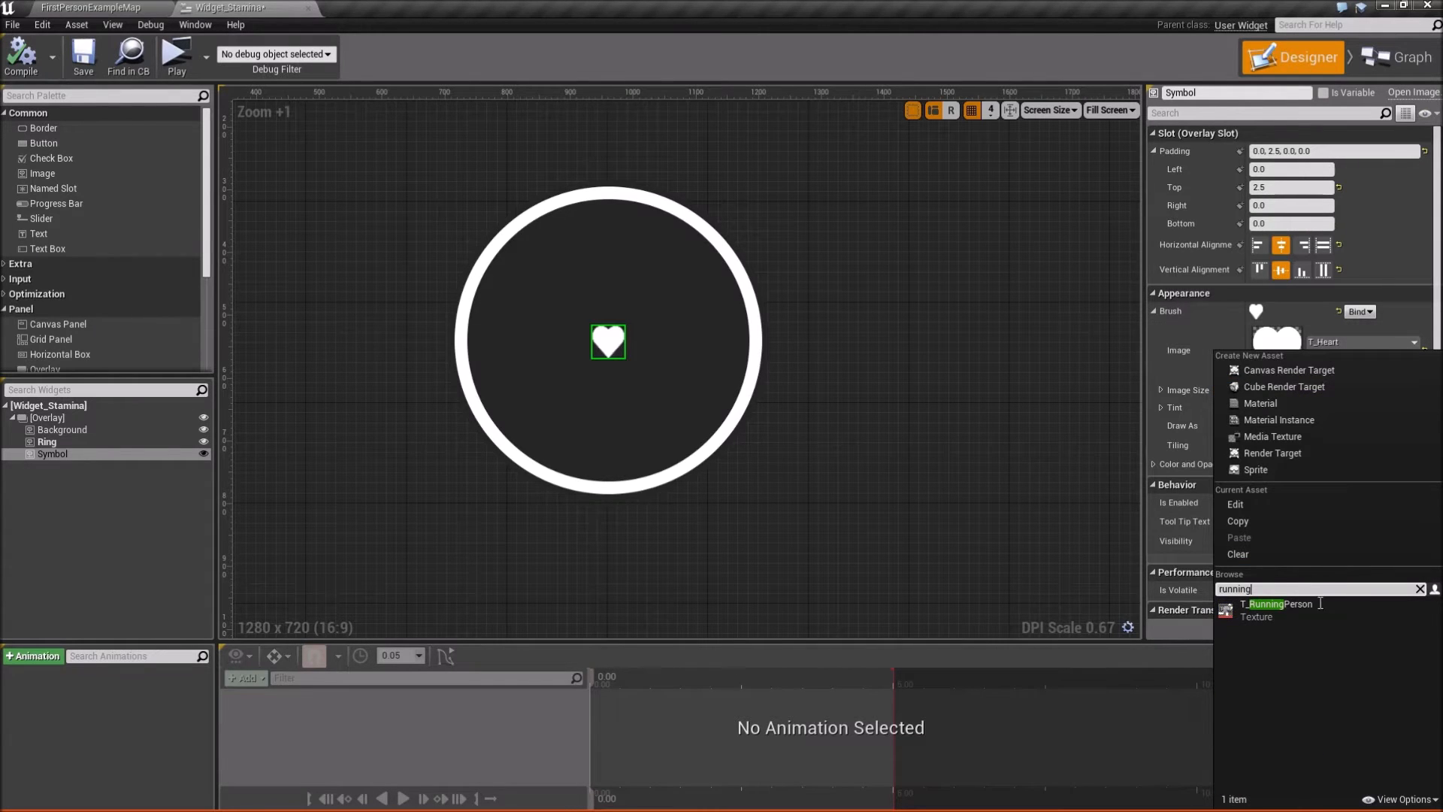
click(1316, 604)
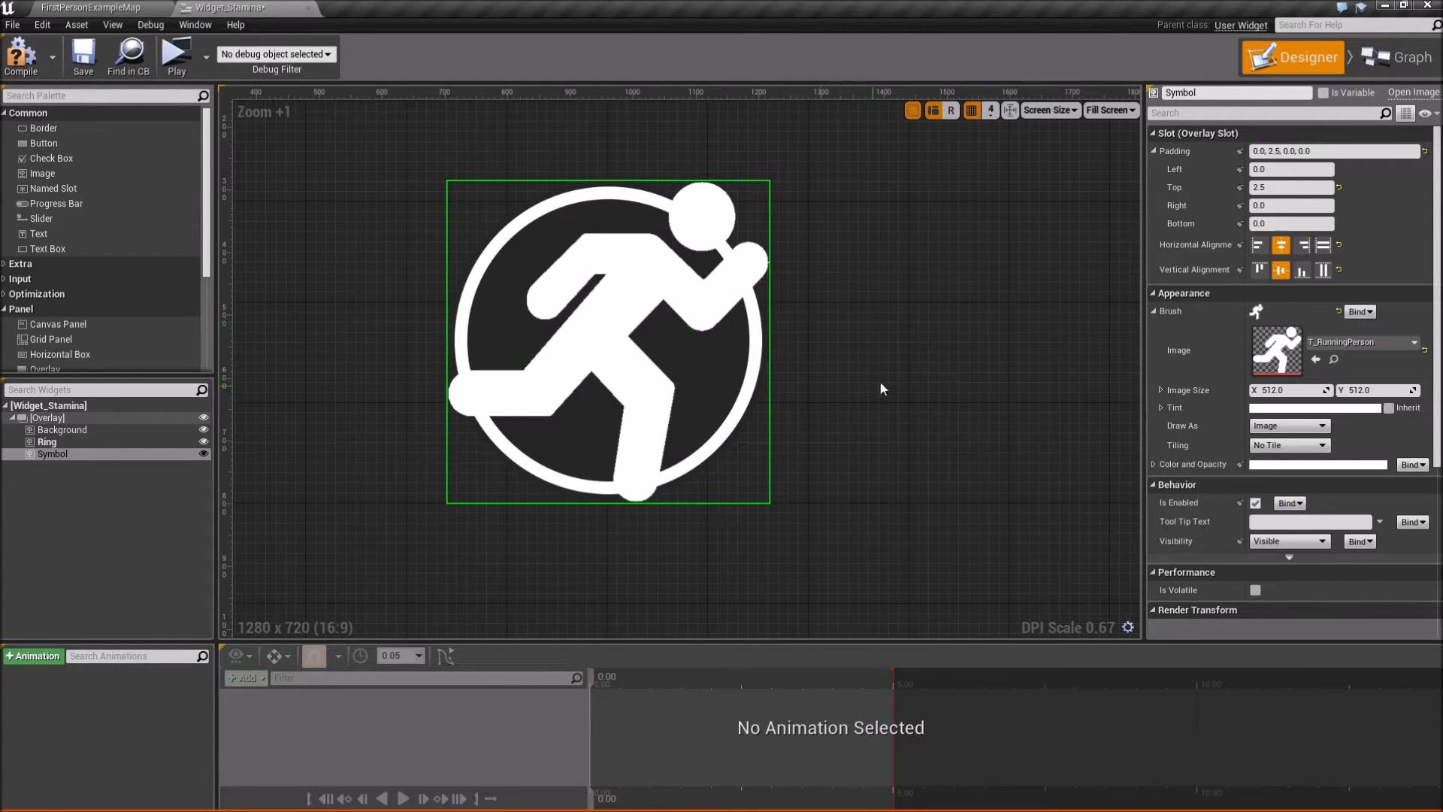
- Set the running-person Symbol's image size to 50 by 50 and reset its top padding to the default 0
right_drag(881, 384, 918, 427)
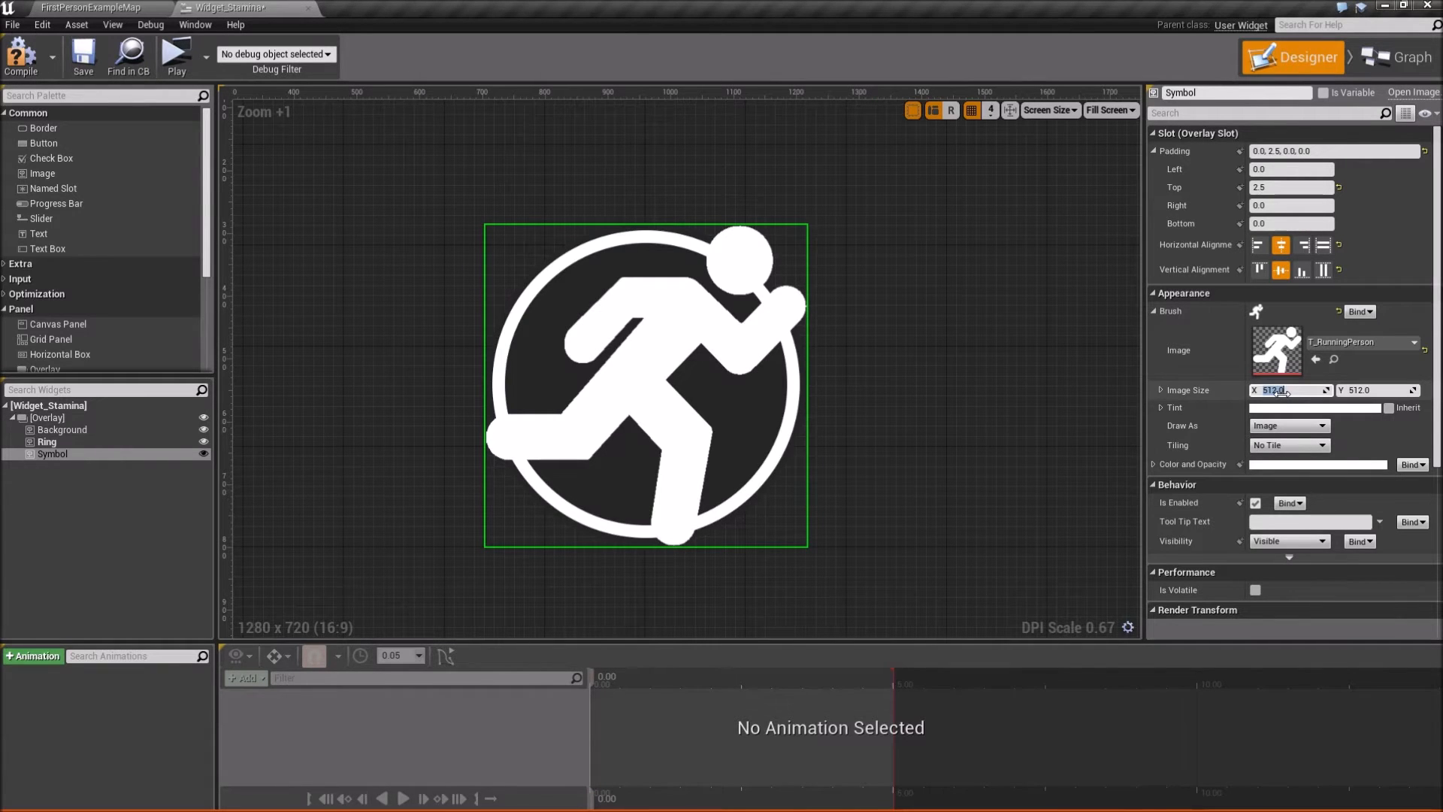
key(Return)
click(1383, 390)
text(50)
key(Return)
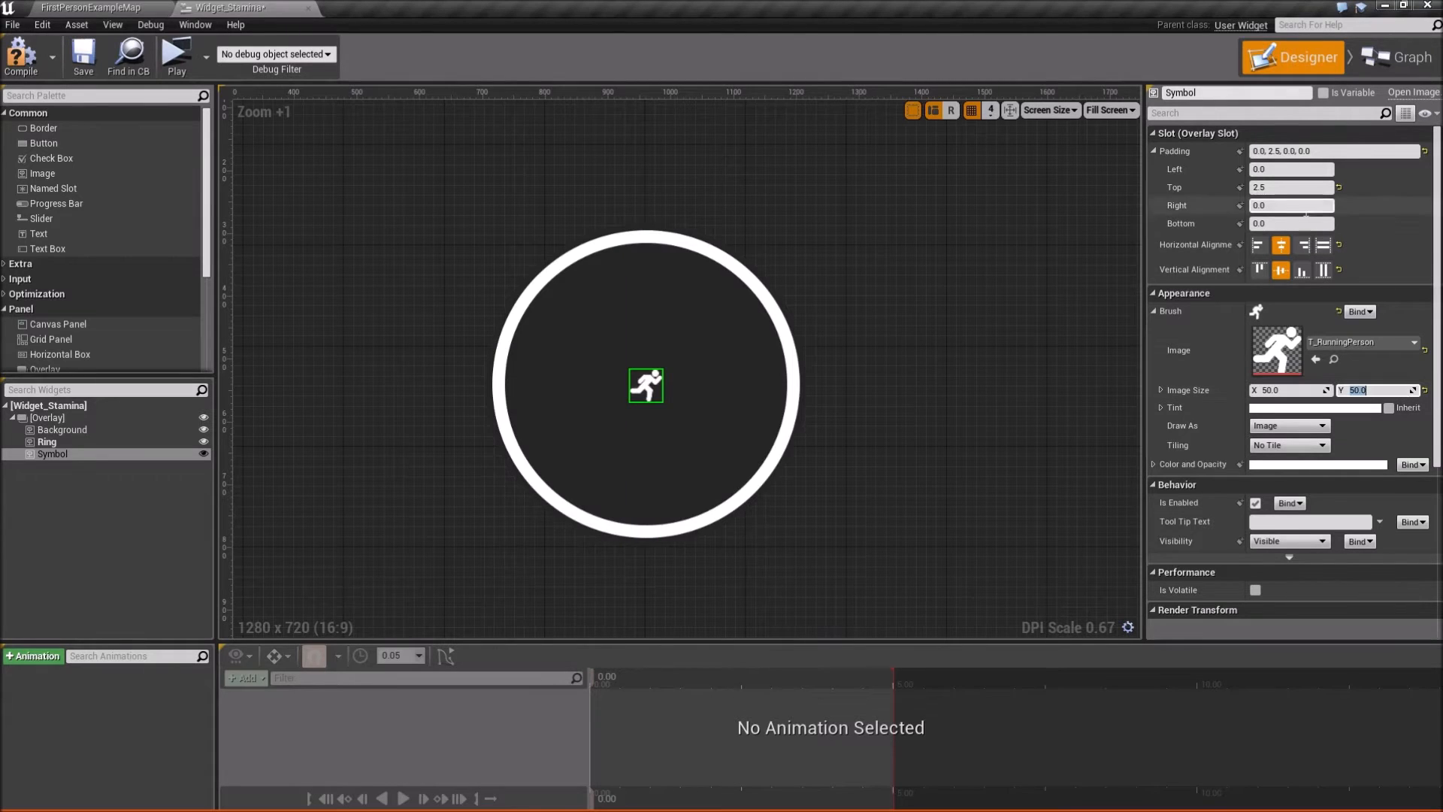
click(1339, 187)
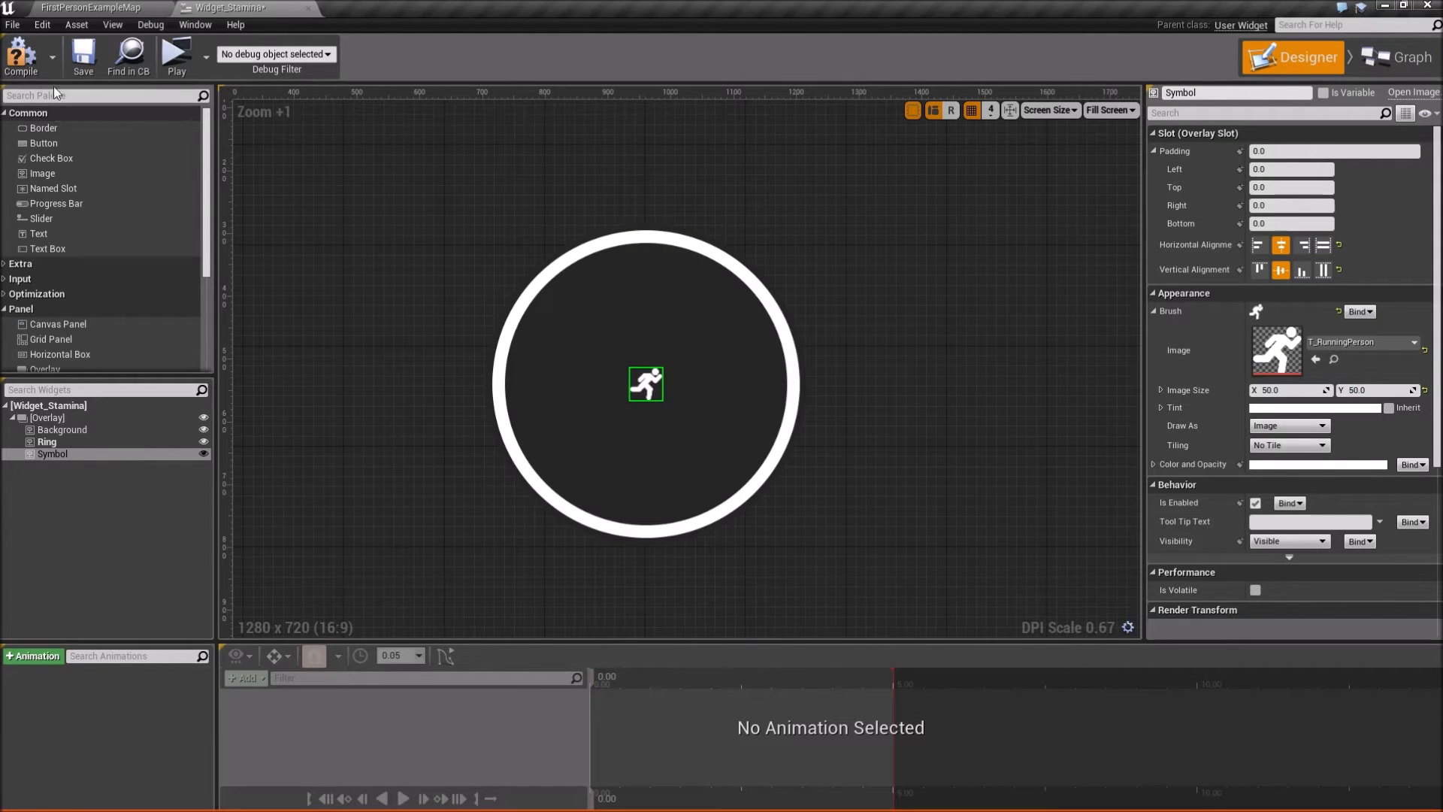
- Duplicate Widget_Stamina in the UI folder and name the copy Widget_Hunger
click(141, 11)
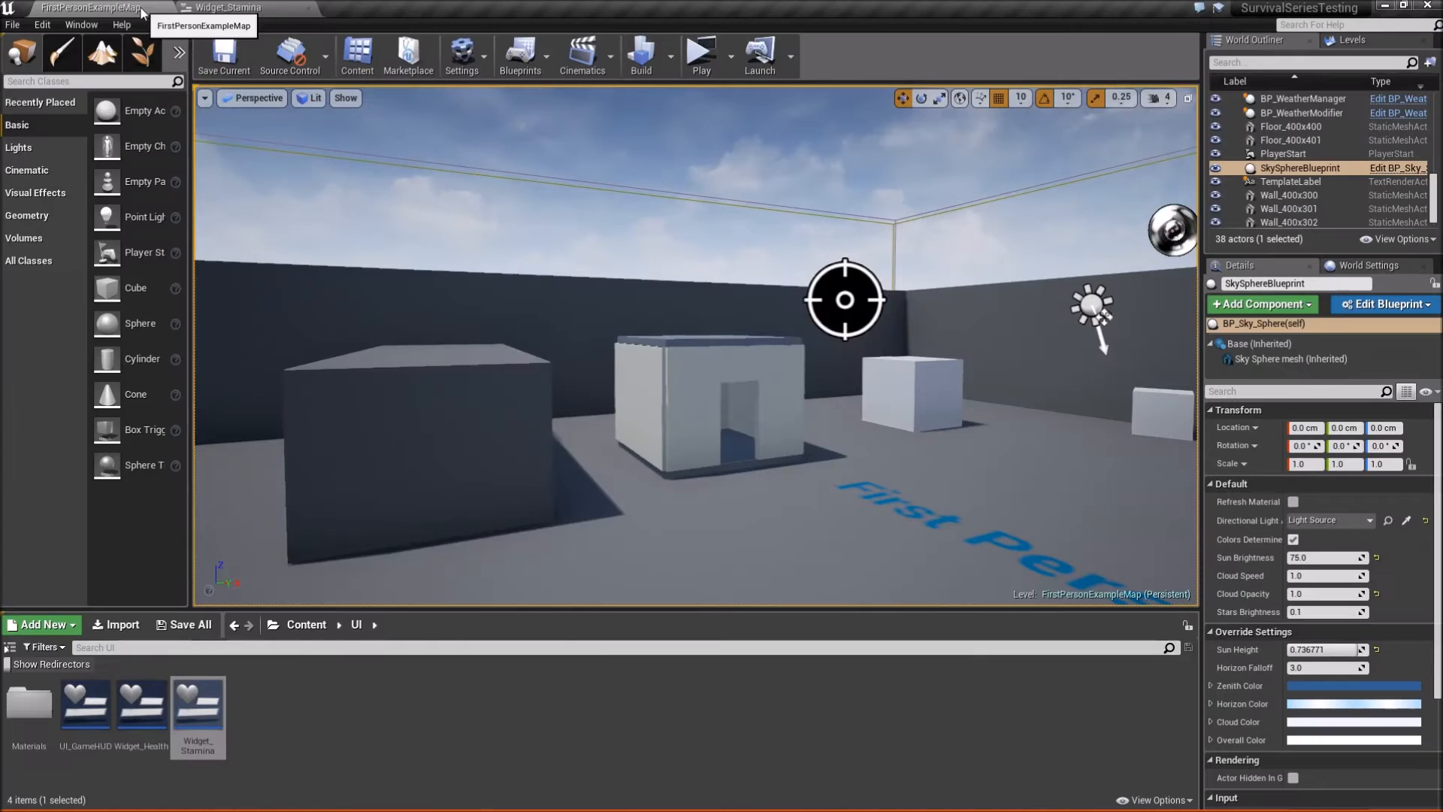
right_click(199, 703)
click(286, 485)
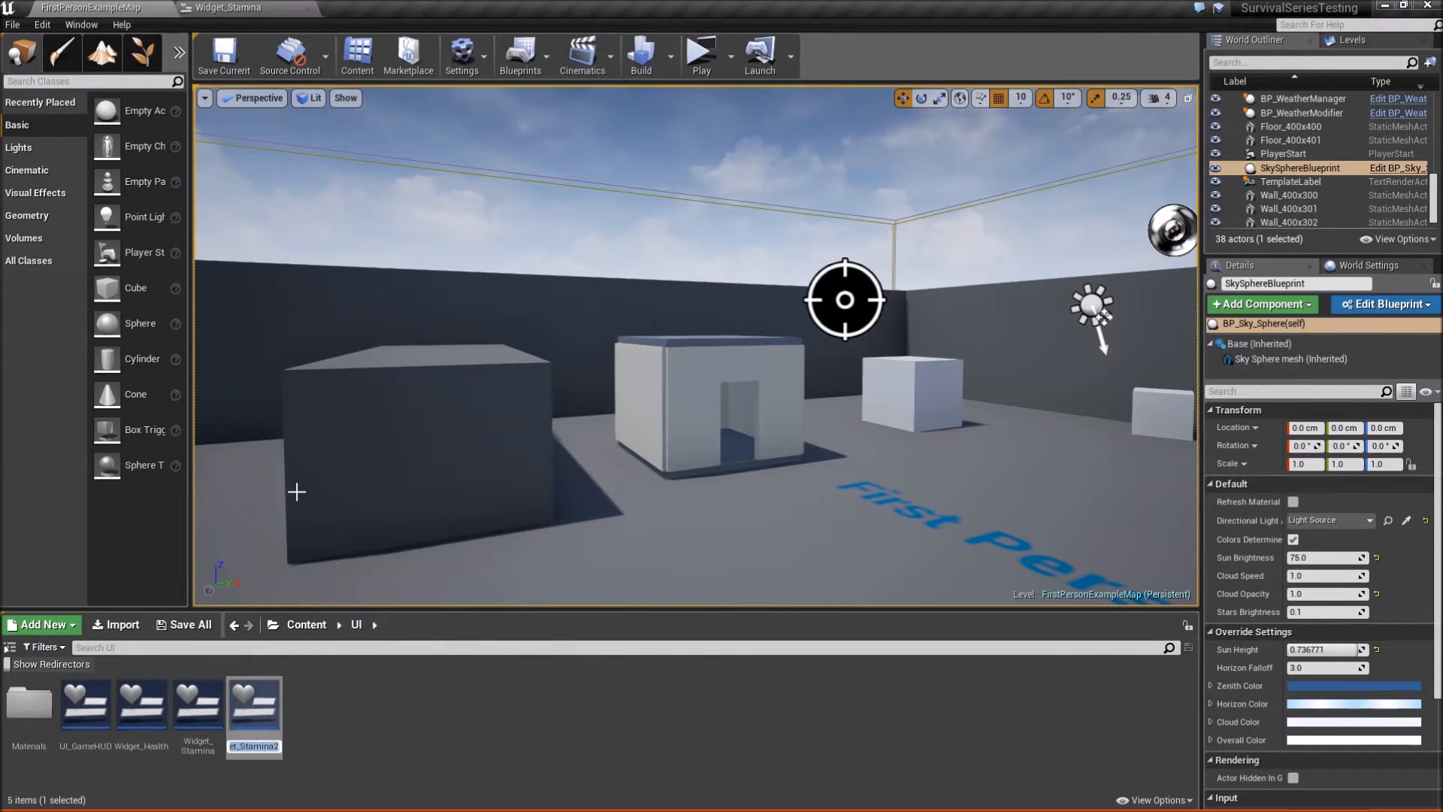
key(Right)
key(BackSpace)
key(BackSpace)
key(BackSpace)
key(BackSpace)
key(BackSpace)
key(BackSpace)
text(Hunger)
key(Return)
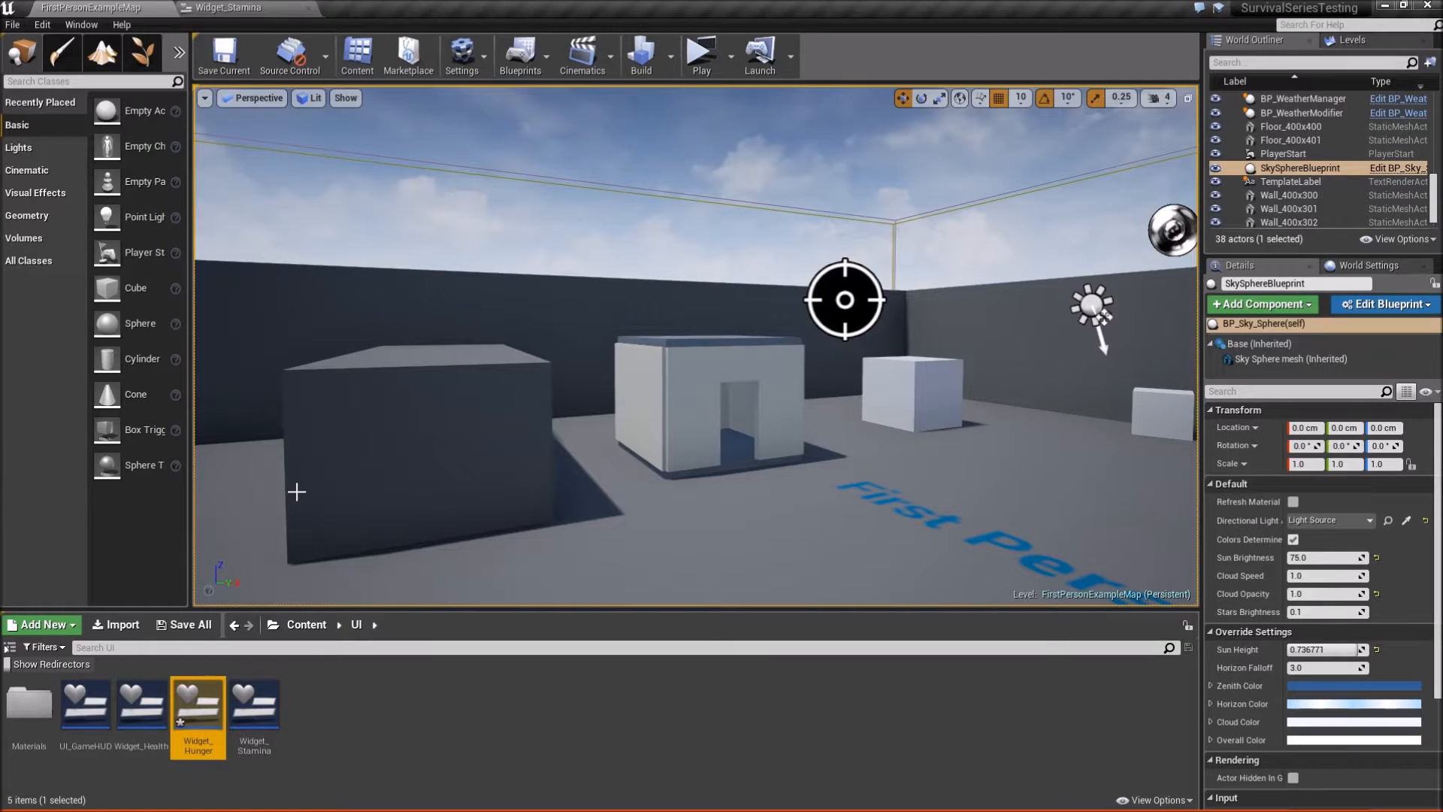
- Open Widget_Hunger and set its Symbol image's brush to the T_ChickenLeg texture
double_click(198, 706)
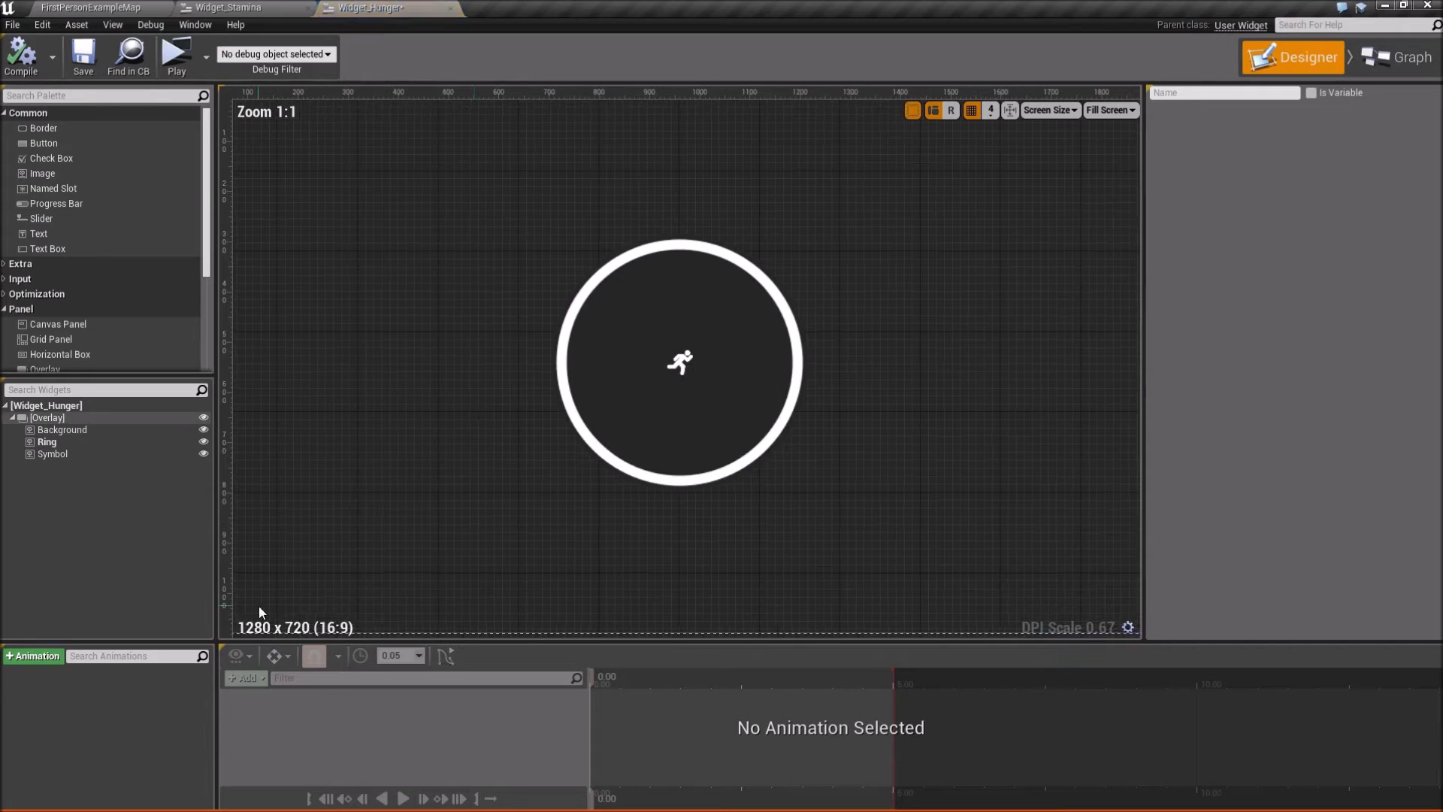
click(684, 363)
click(1344, 339)
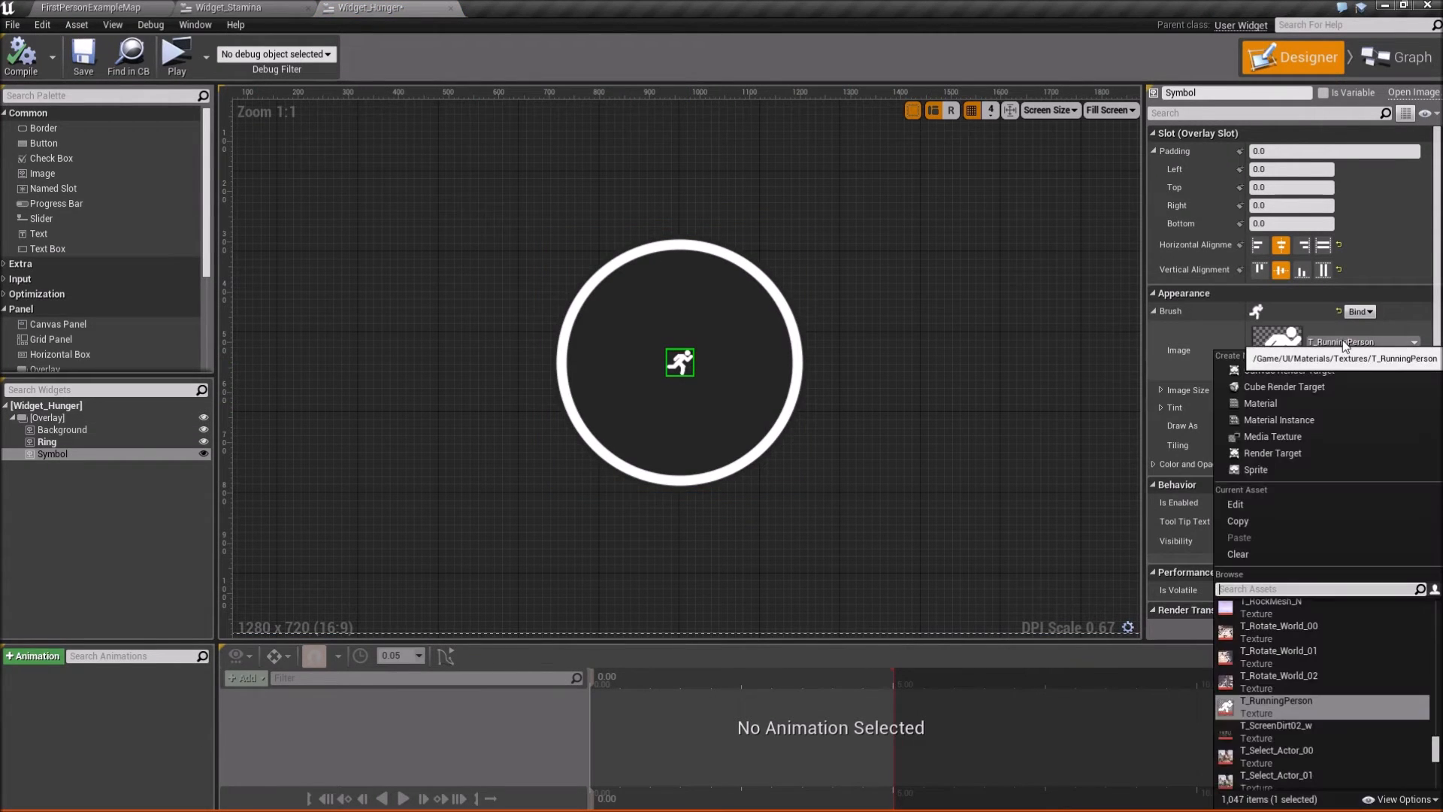
text(chicken)
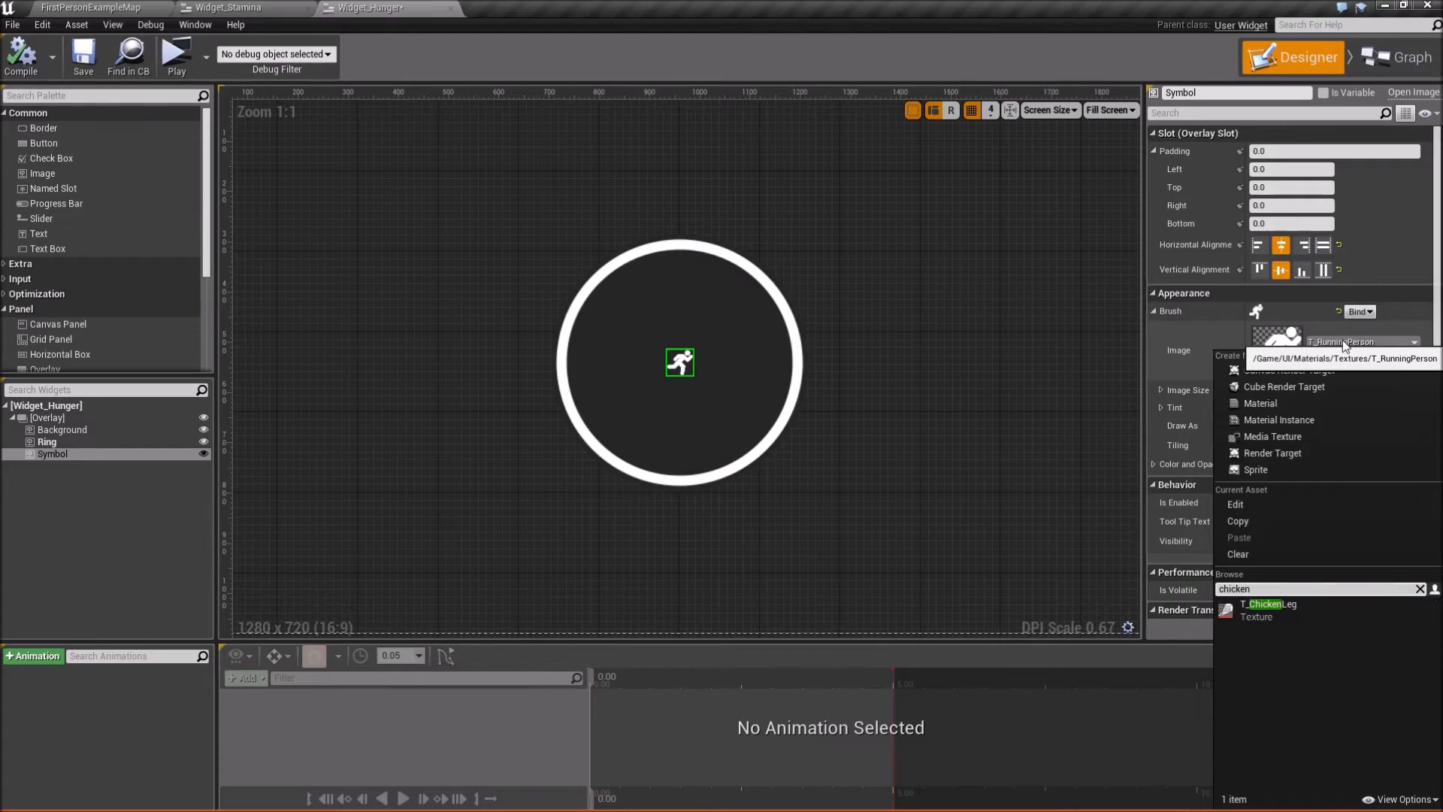
click(1295, 614)
- Set the chicken-leg Symbol's image size to 50 by 50 and save Widget_Hunger, returning to the level editor
click(1302, 390)
text(50)
key(Return)
click(1389, 391)
text(50)
key(Return)
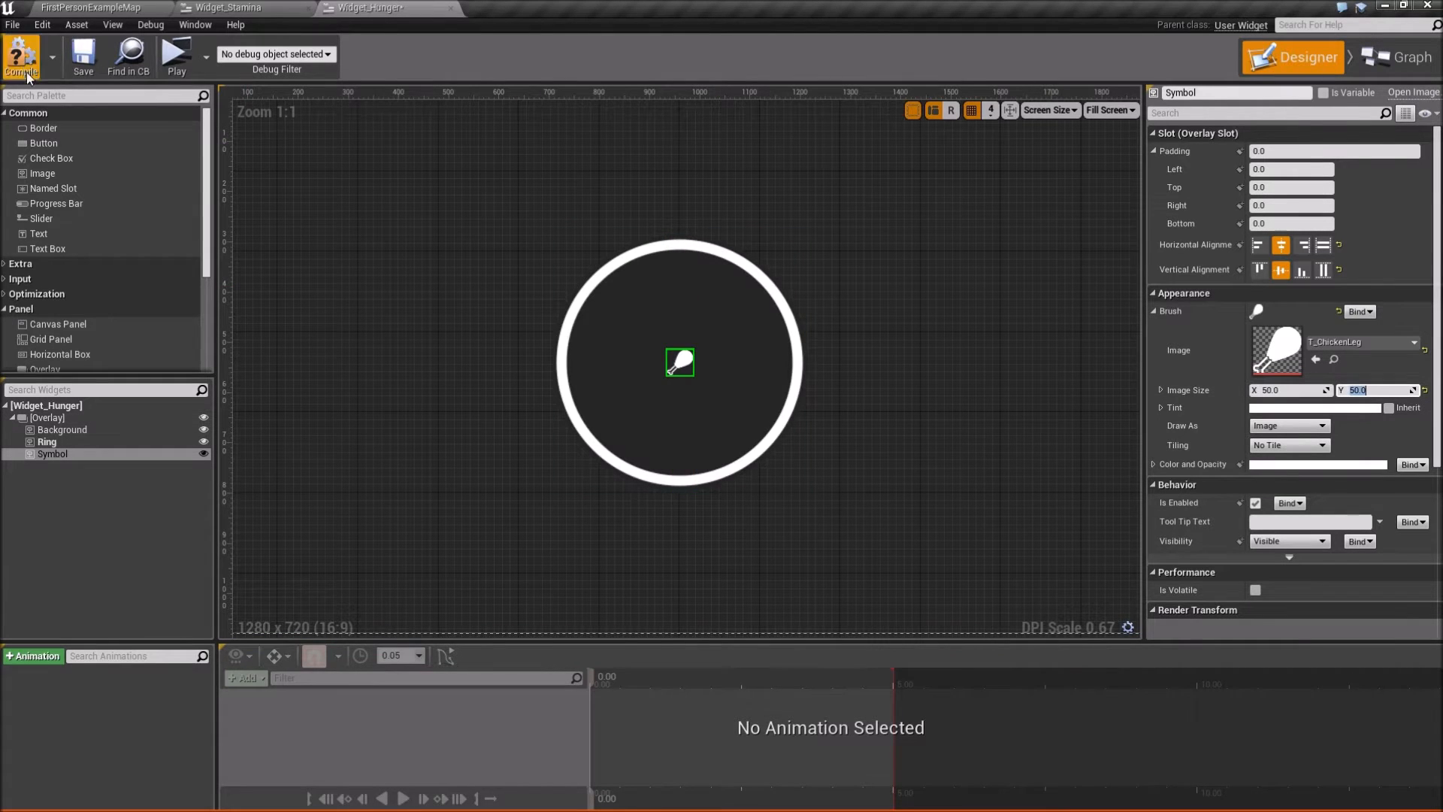
click(83, 60)
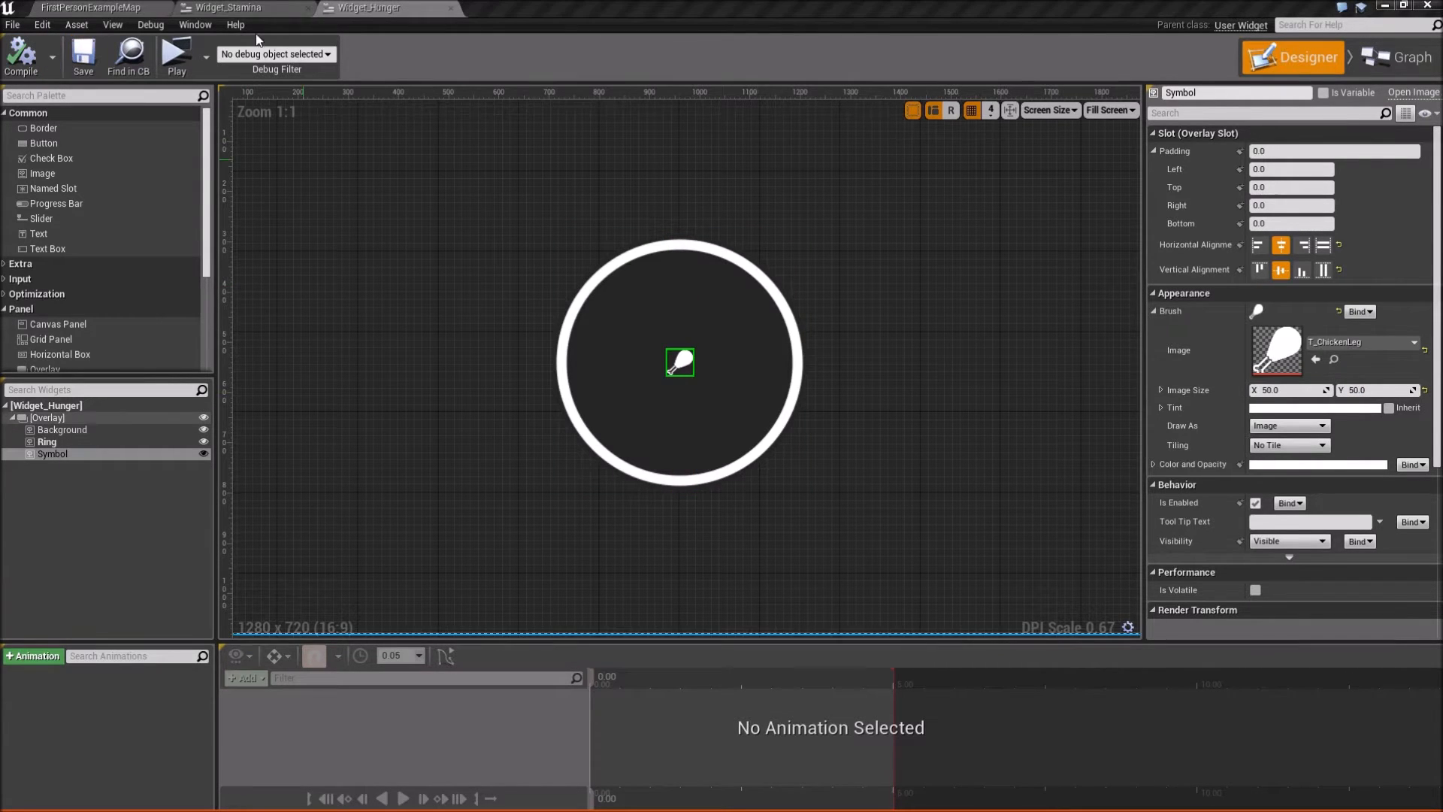
click(129, 7)
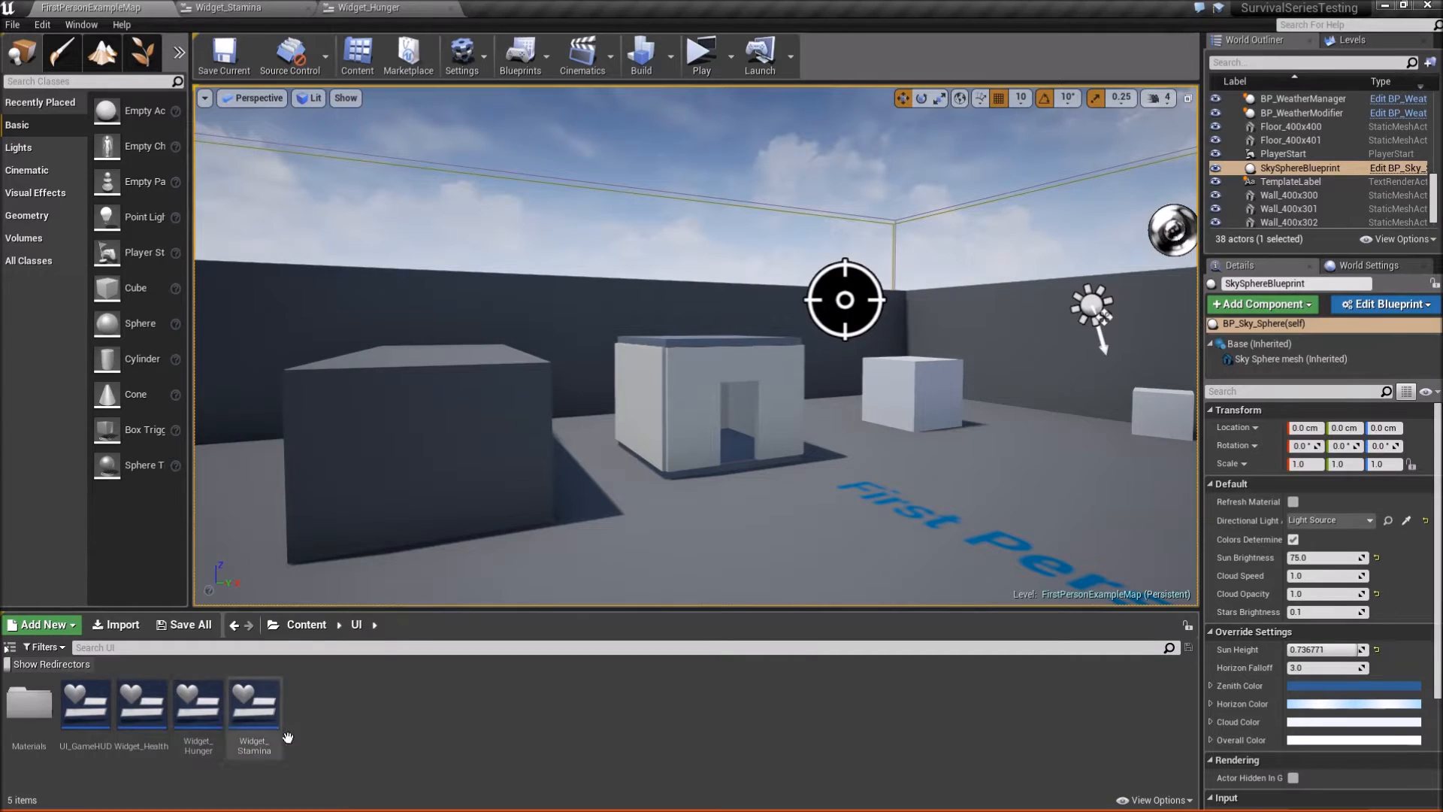
- Duplicate Widget_Hunger in the UI folder and name the copy Widget_Thirst
right_click(200, 706)
click(242, 486)
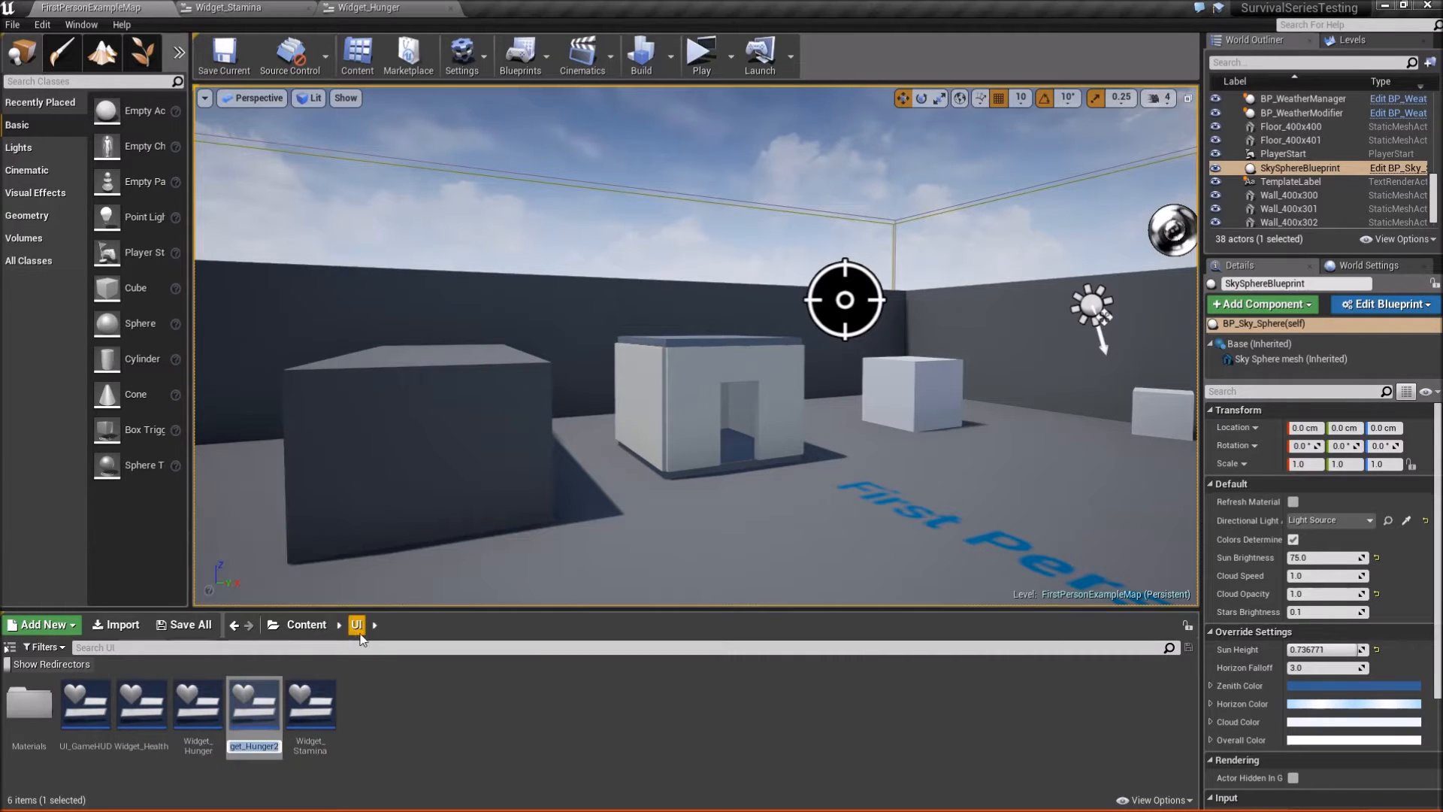
key(End)
key(BackSpace)
key(BackSpace)
key(BackSpace)
key(BackSpace)
key(BackSpace)
text(Thirst)
key(Return)
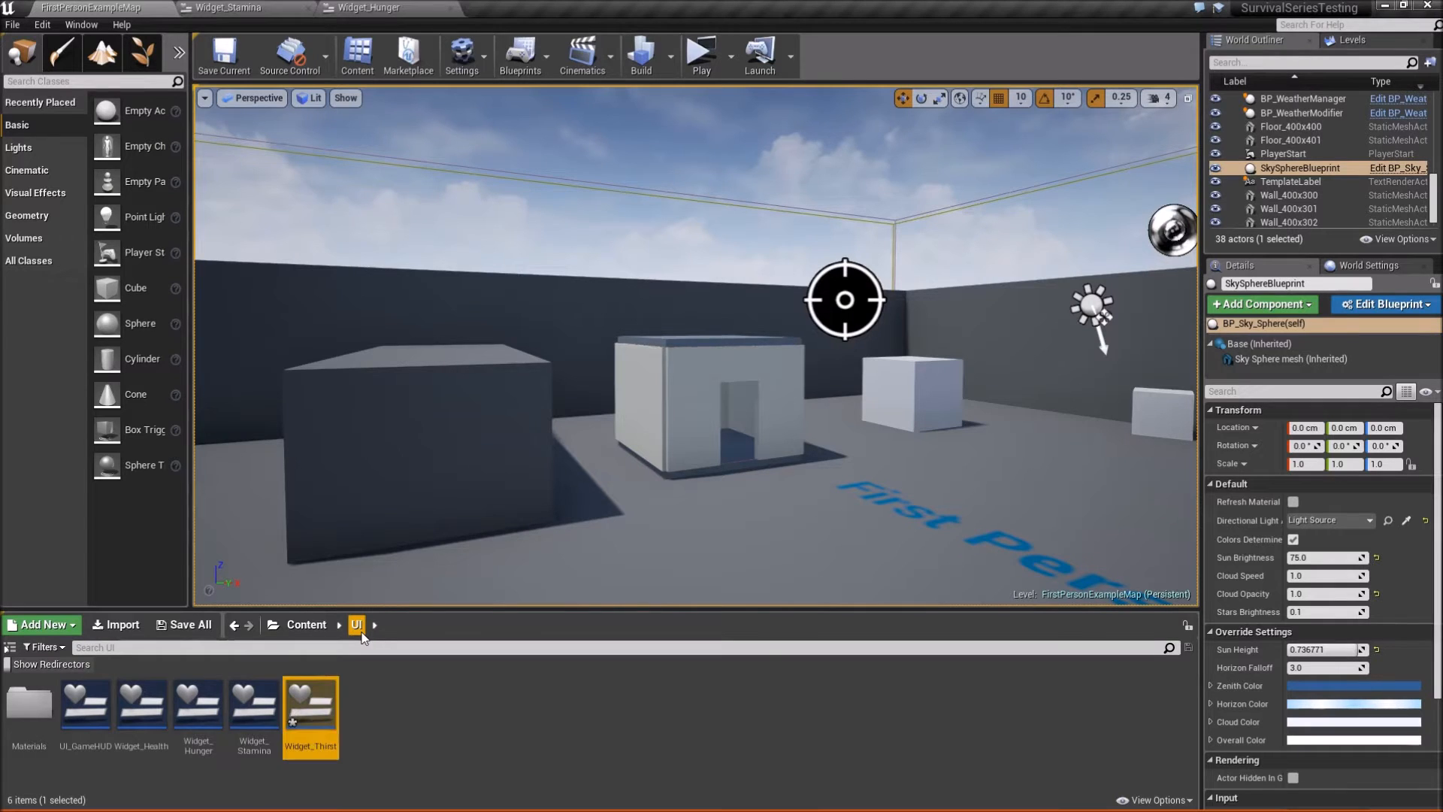
- Open Widget_Thirst and set its Symbol image's brush to the T_WaterDrop texture
double_click(310, 703)
click(667, 362)
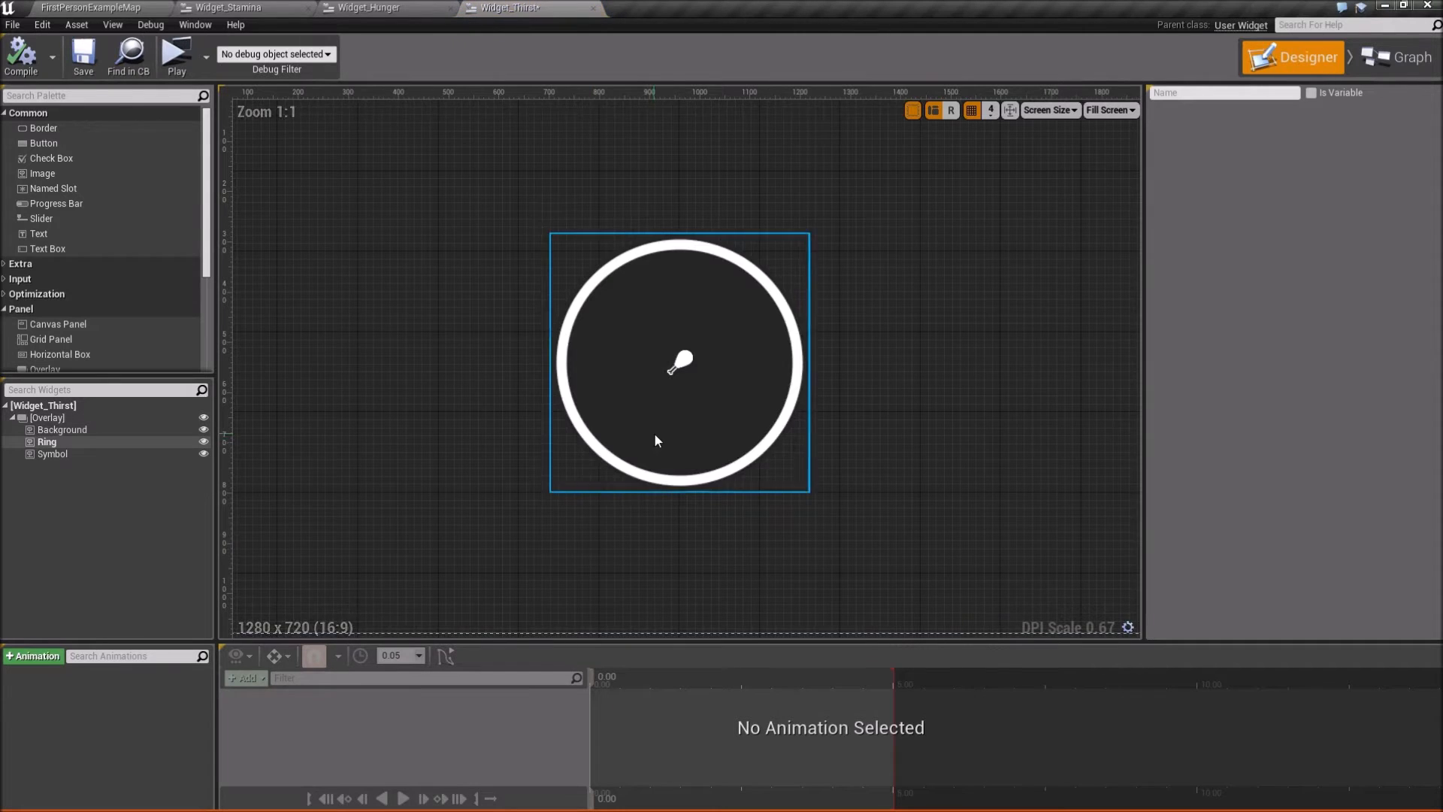
scroll(613, 390, up, 2)
click(603, 355)
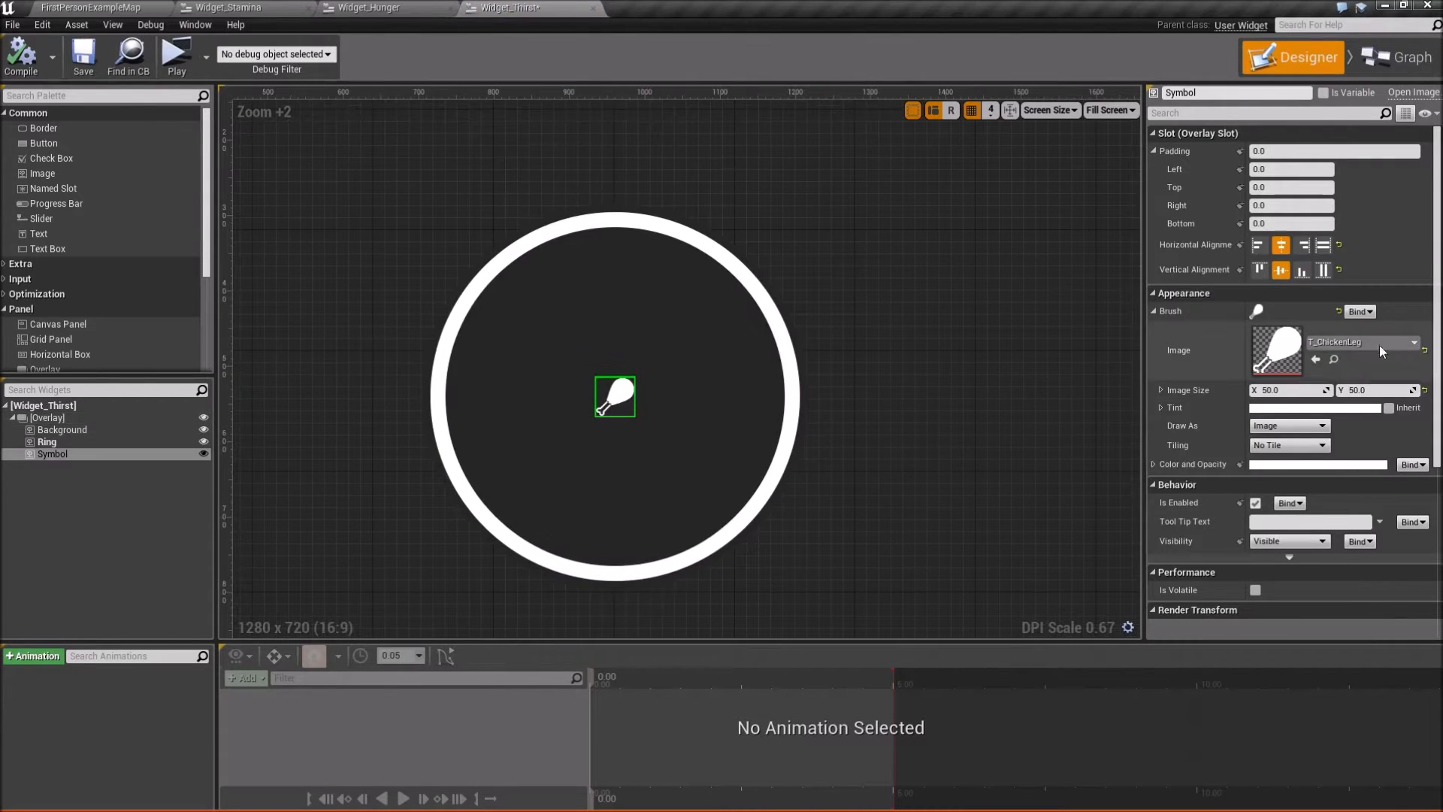
click(1344, 348)
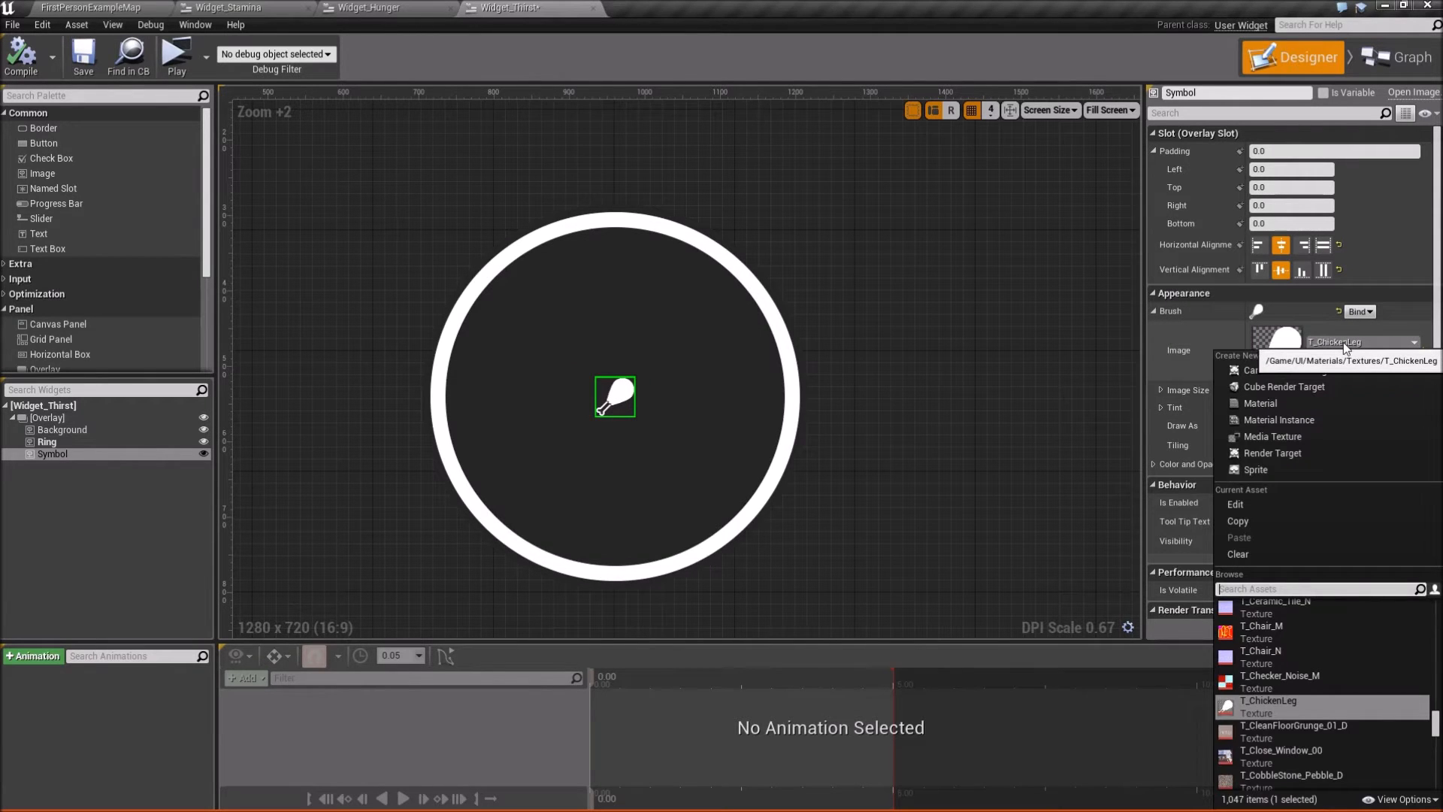
text(water)
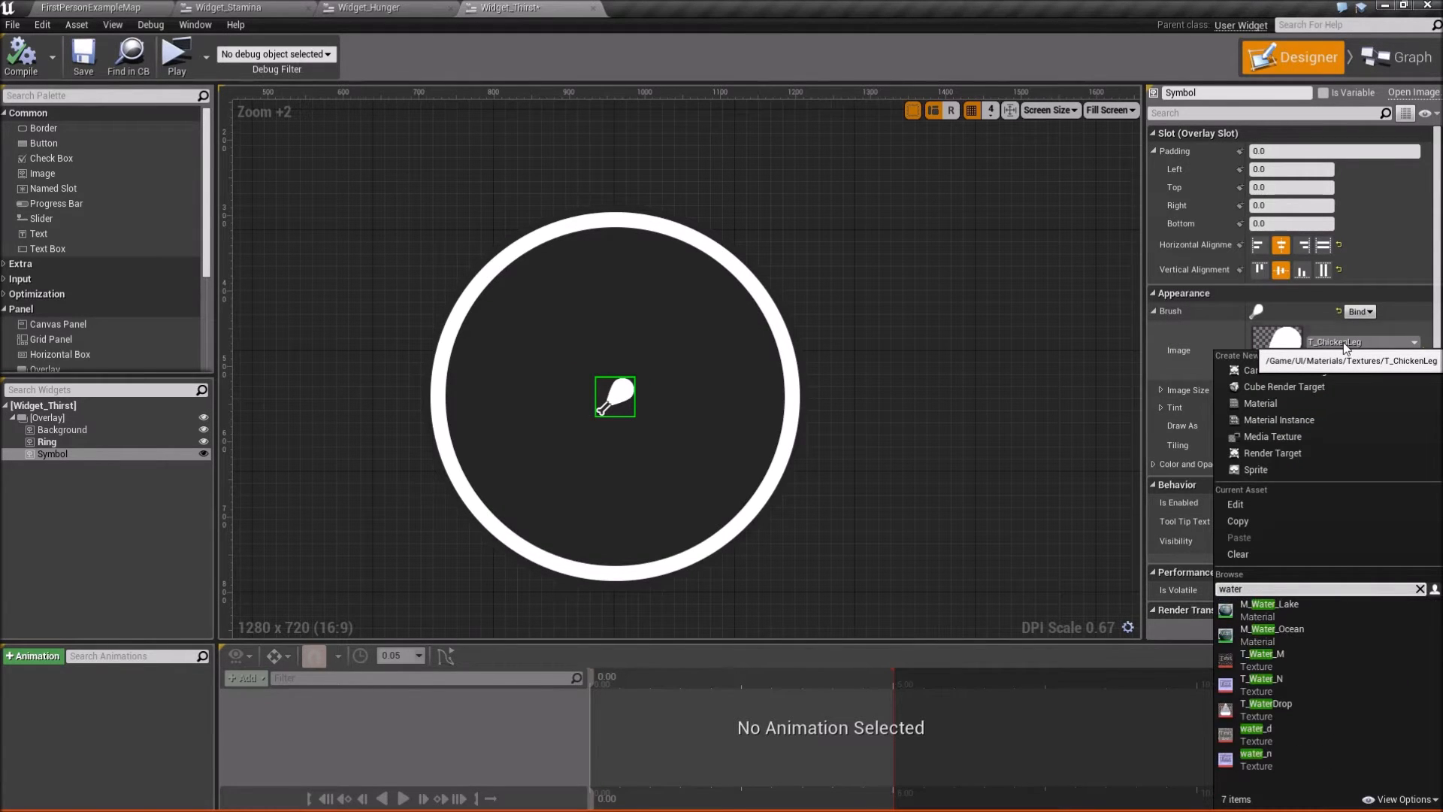
click(1281, 711)
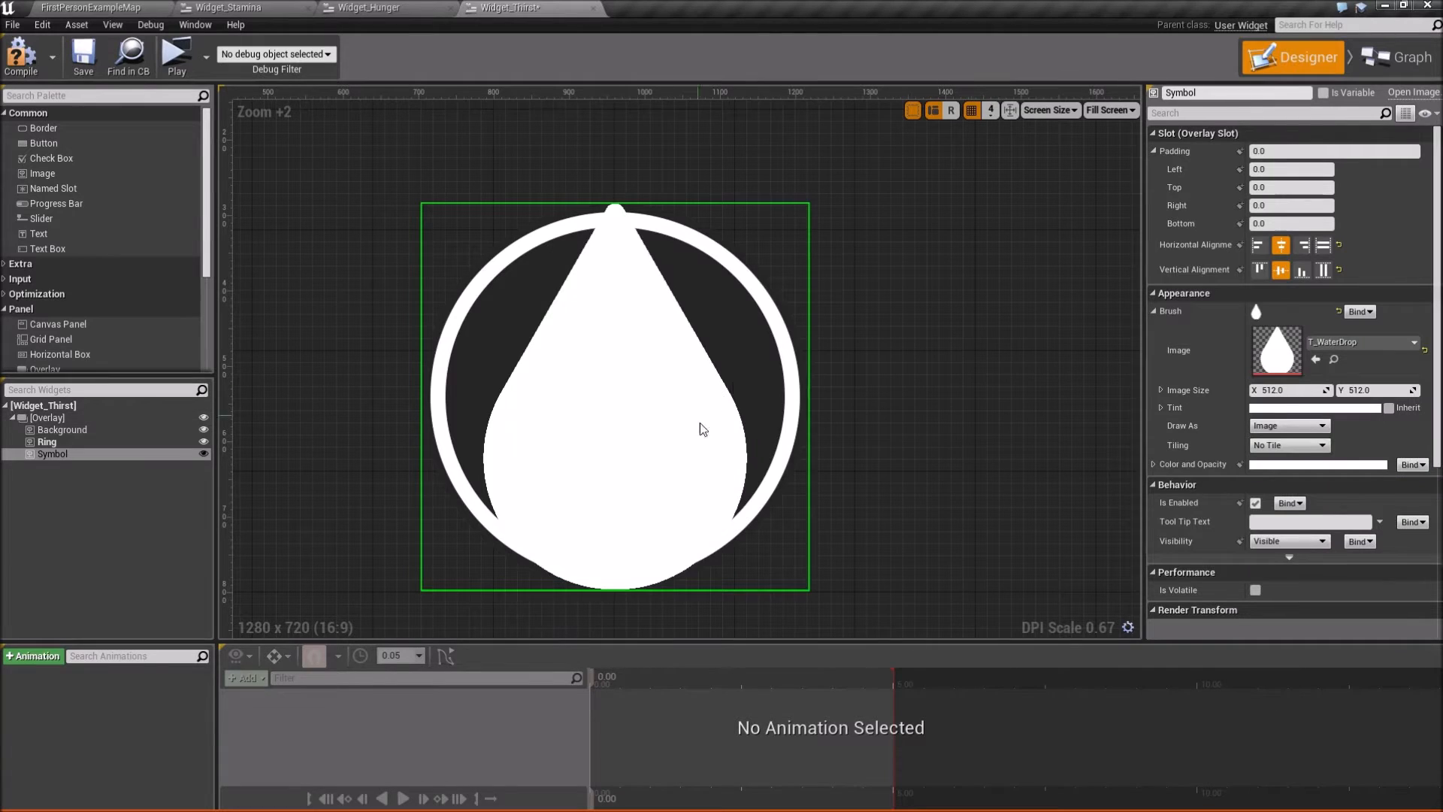
- Set the water-drop Symbol's image size to 50 by 50, compile and save Widget_Thirst, and close all open widget editors
text(50)
key(Return)
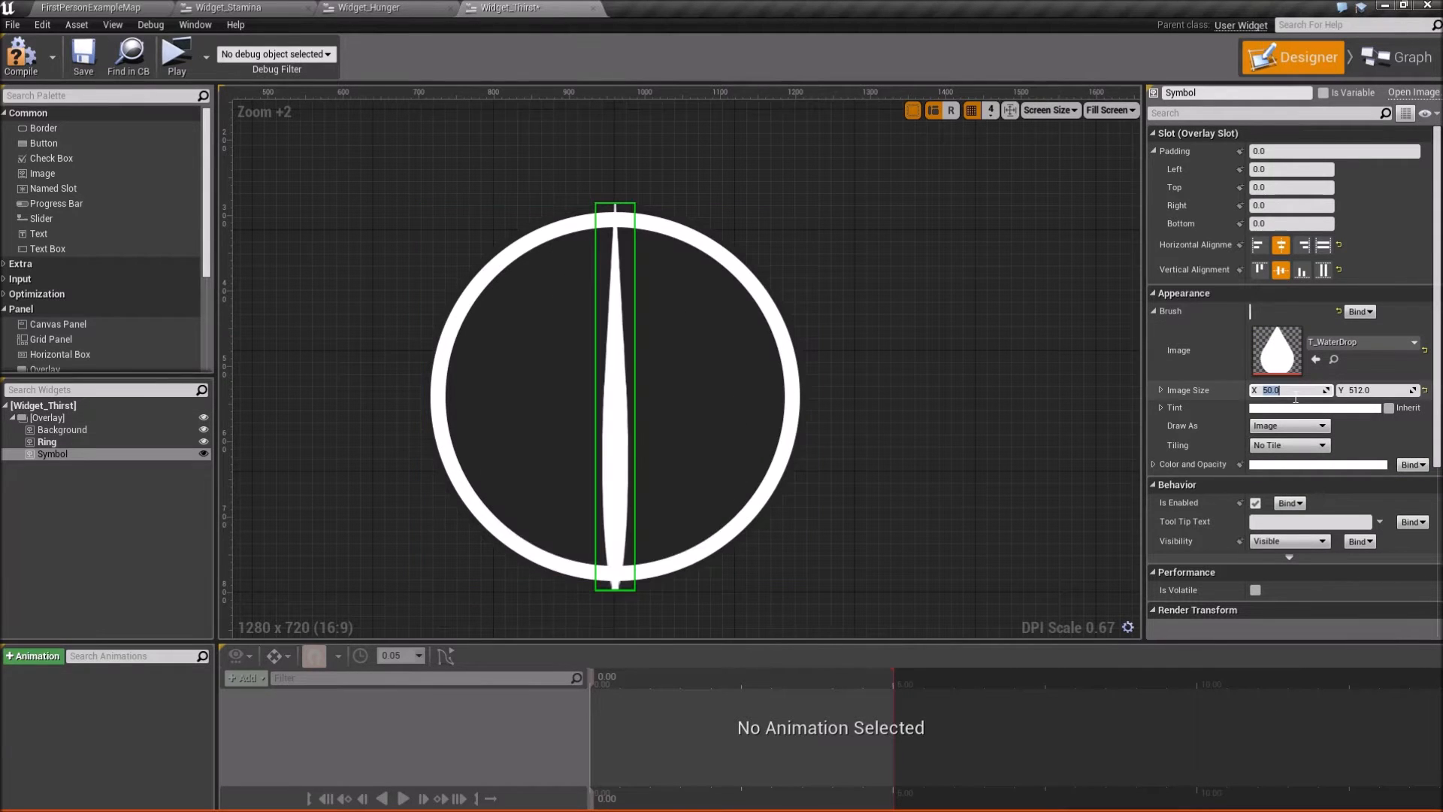
key(Tab)
text(50)
key(Return)
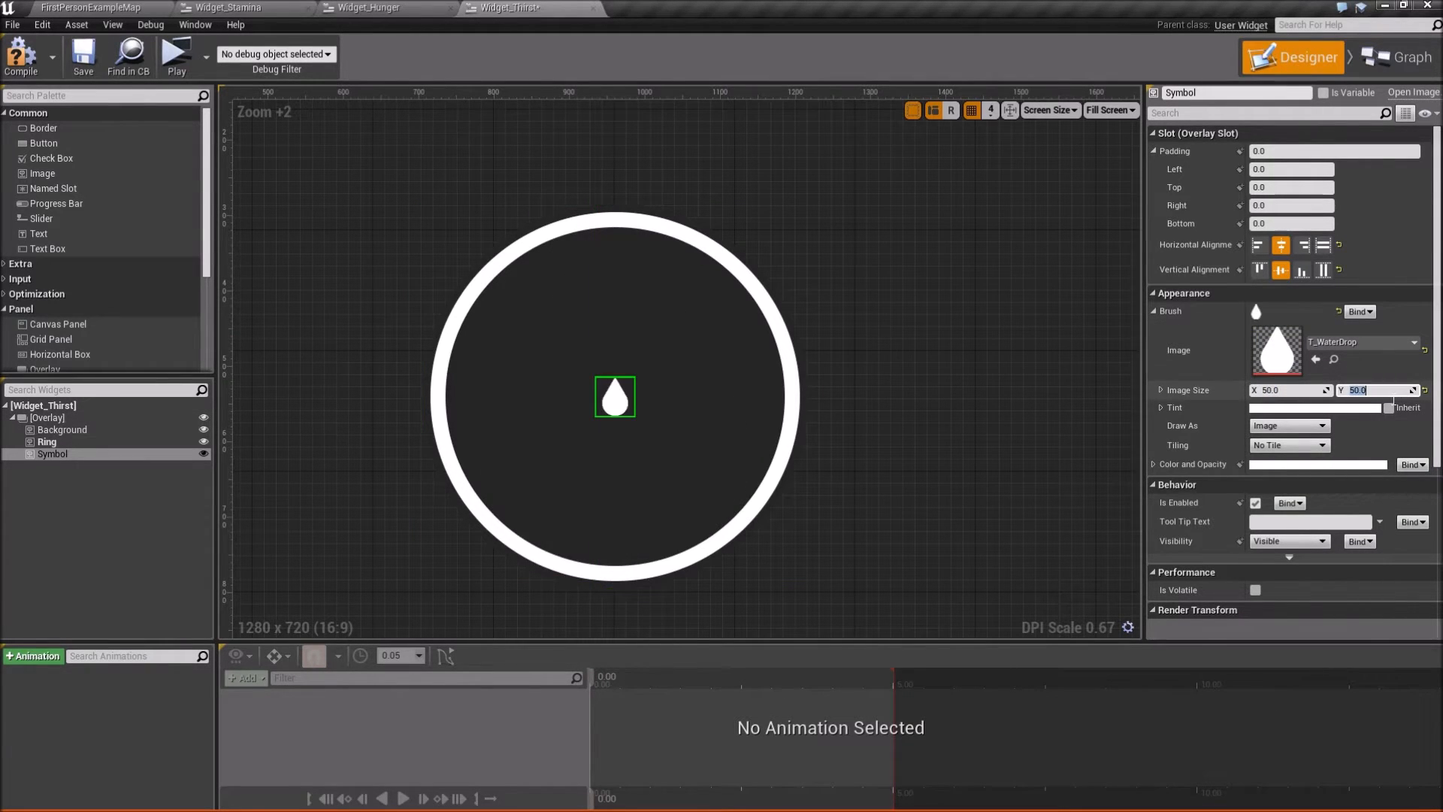
click(25, 56)
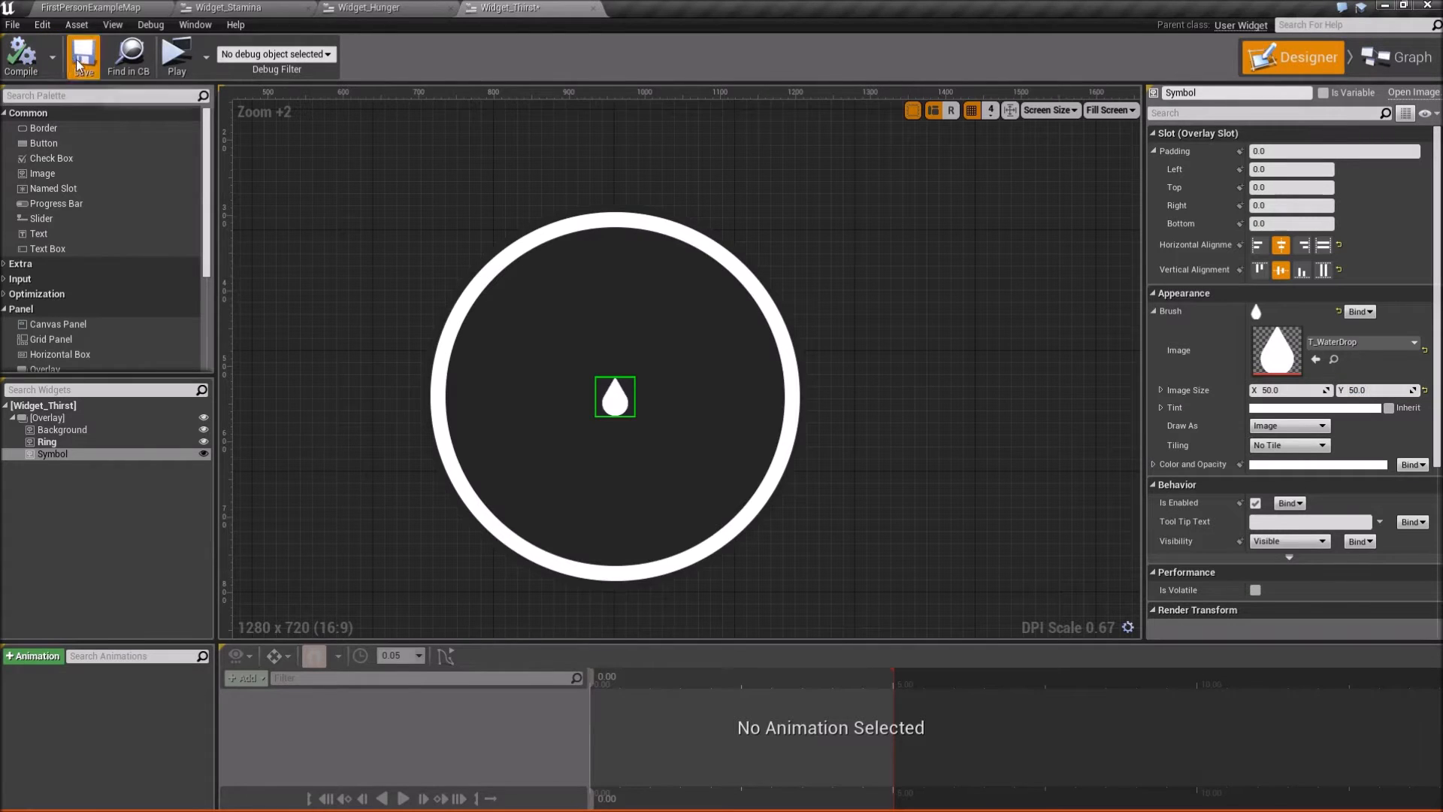
click(594, 8)
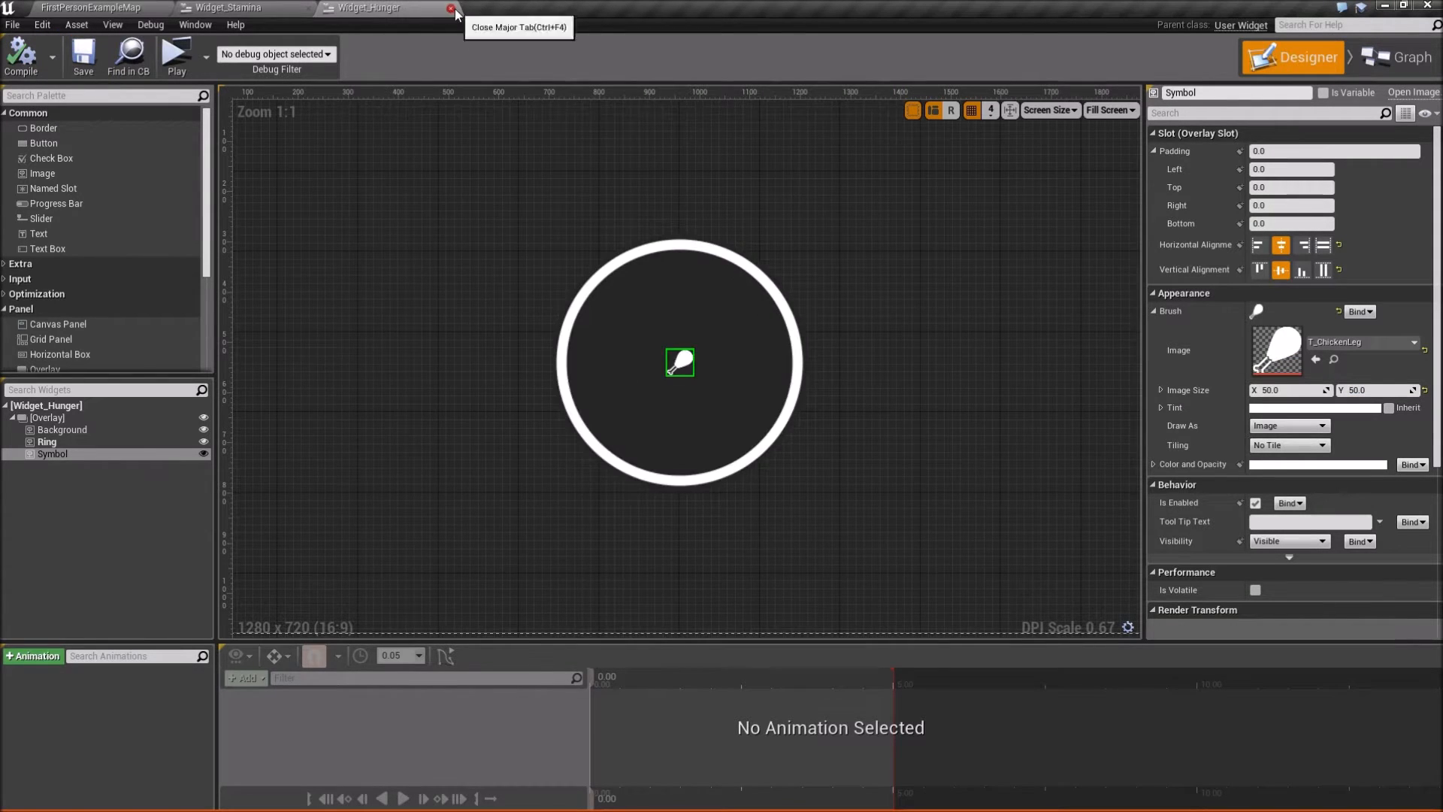
click(450, 7)
click(308, 7)
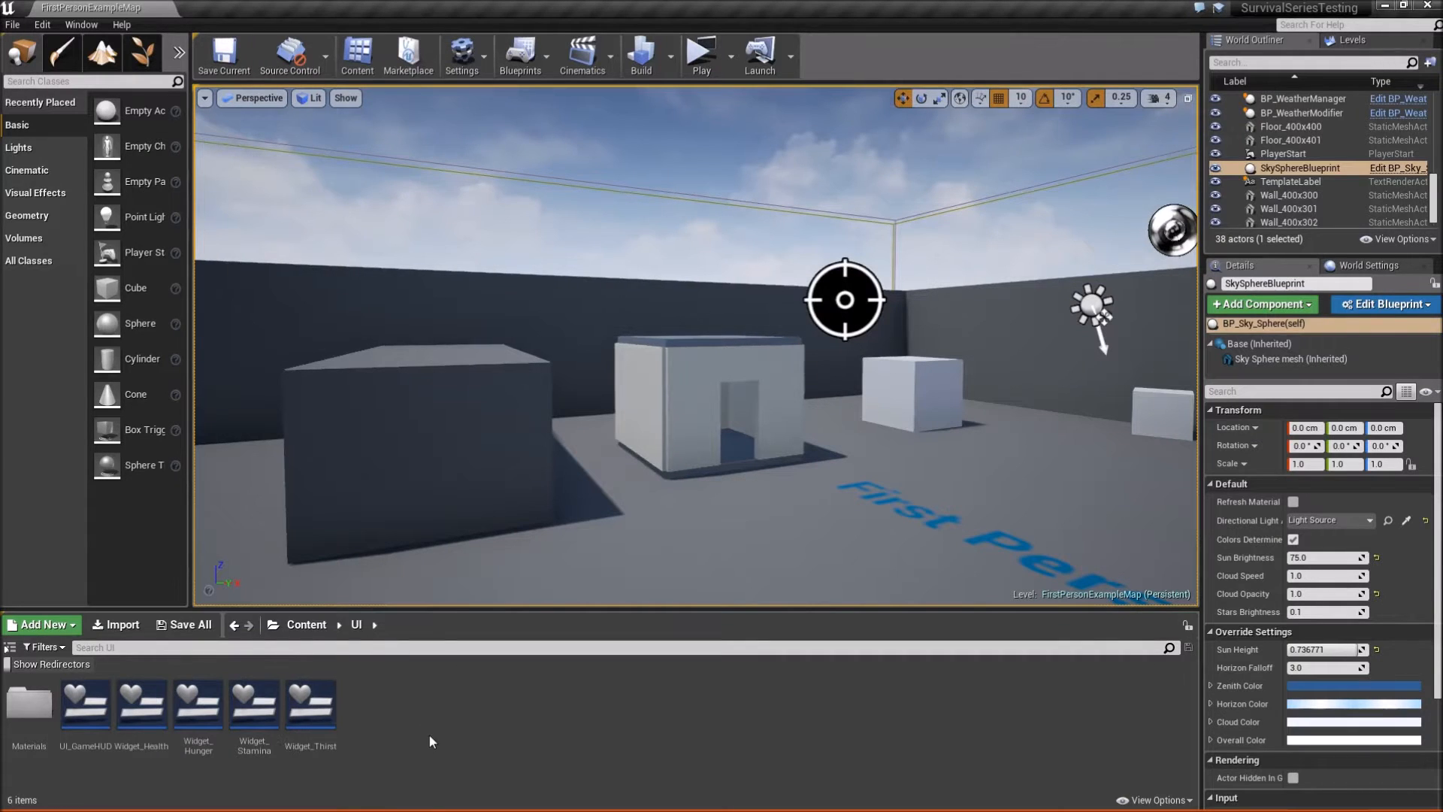
- Duplicate Widget_Thirst in the UI folder and name the copy Widget_WorldTemp
right_click(326, 711)
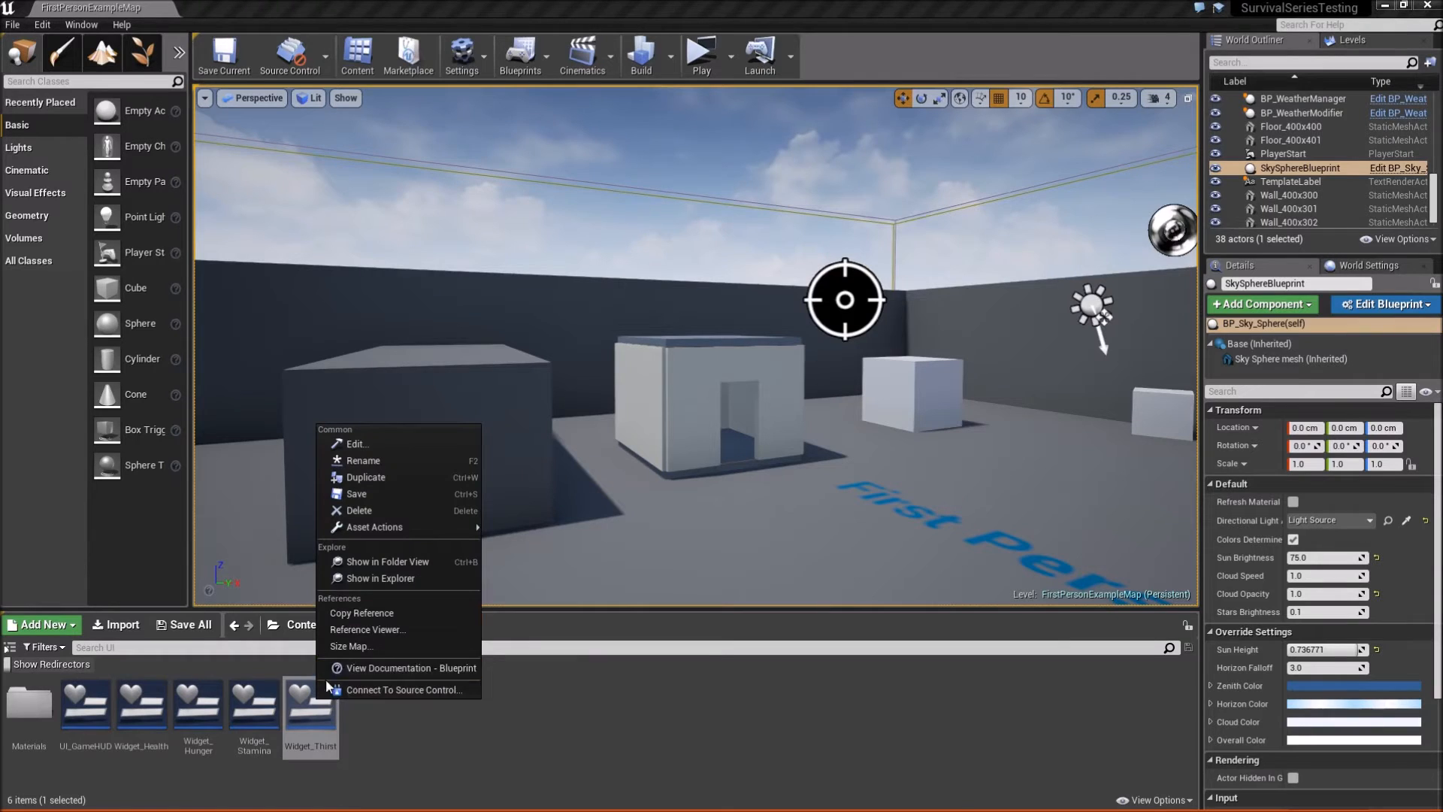
click(388, 479)
text(W)
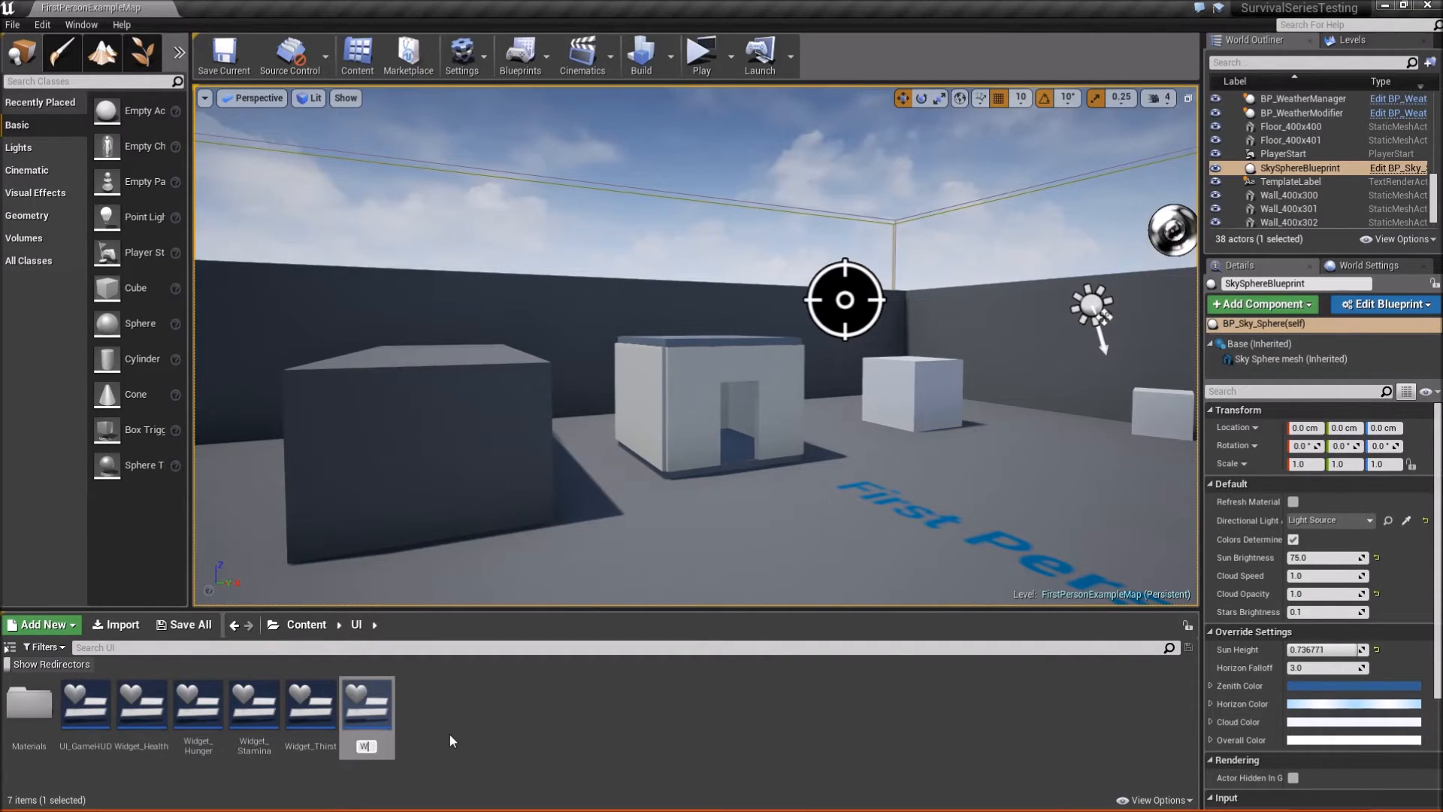
text(idget_Therm)
key(BackSpace)
key(BackSpace)
key(BackSpace)
key(BackSpace)
key(BackSpace)
text(Wor)
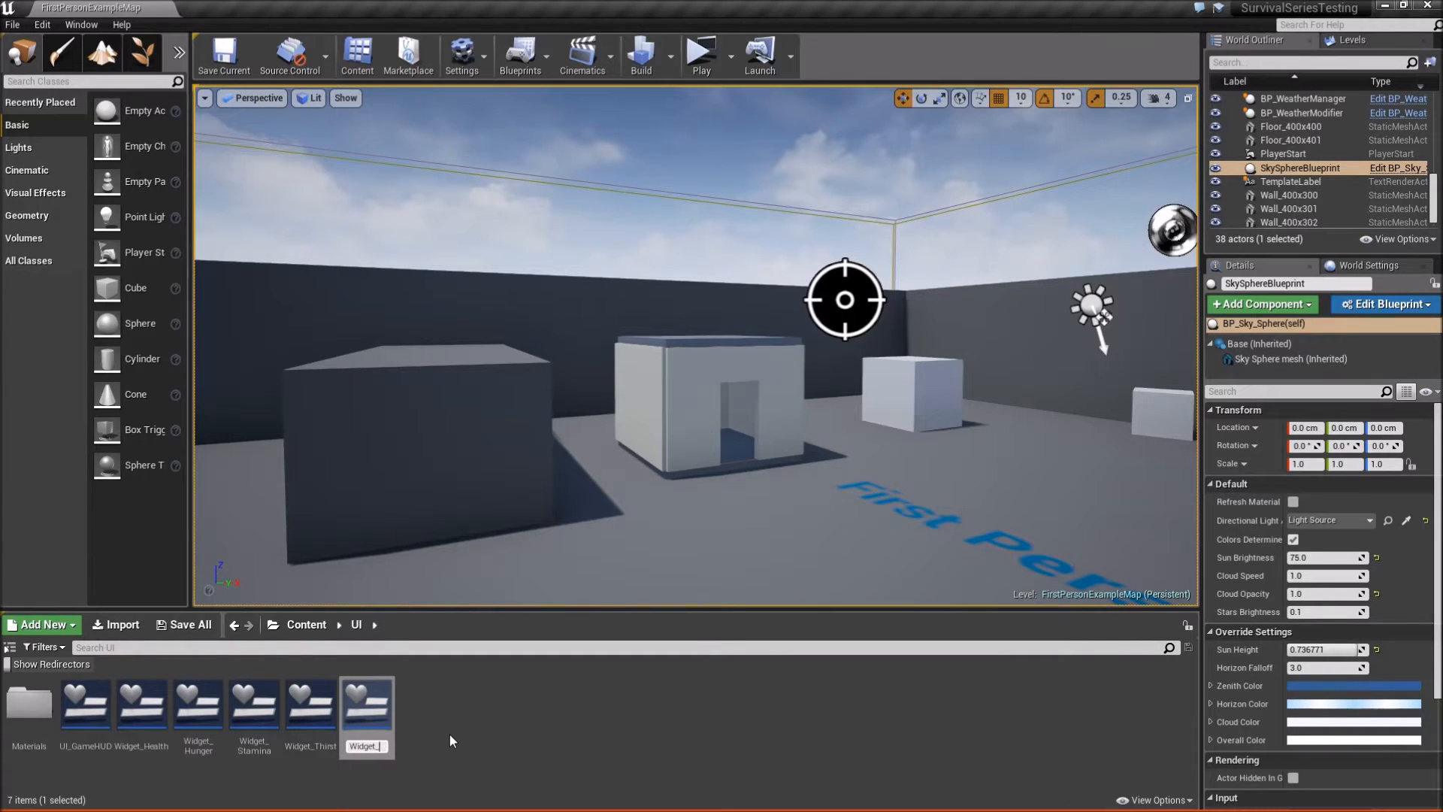
text(ldTemp)
key(Return)
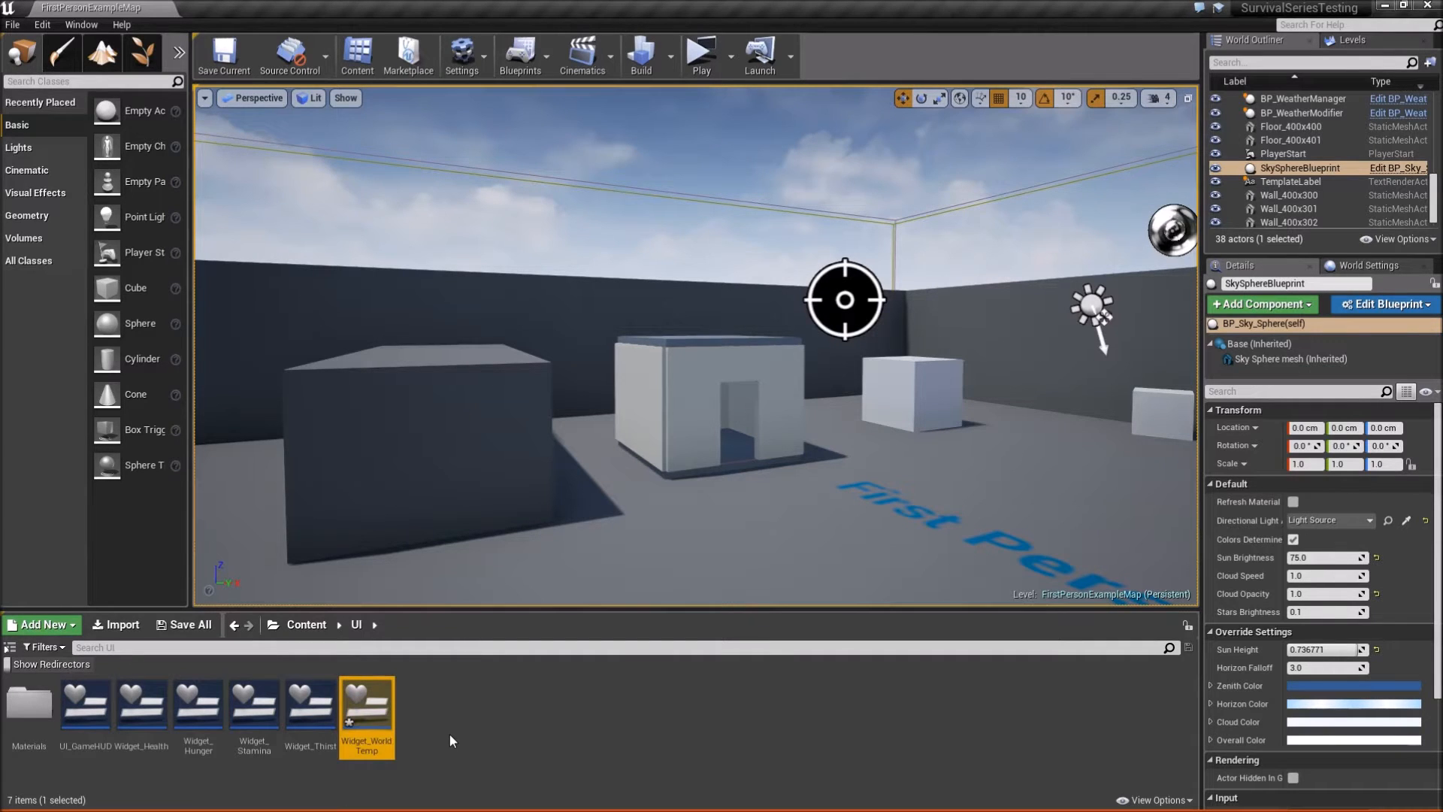
- Open Widget_WorldTemp docked in the main window, rename its Ring image to Fill and place it after Symbol in the overlay
double_click(370, 724)
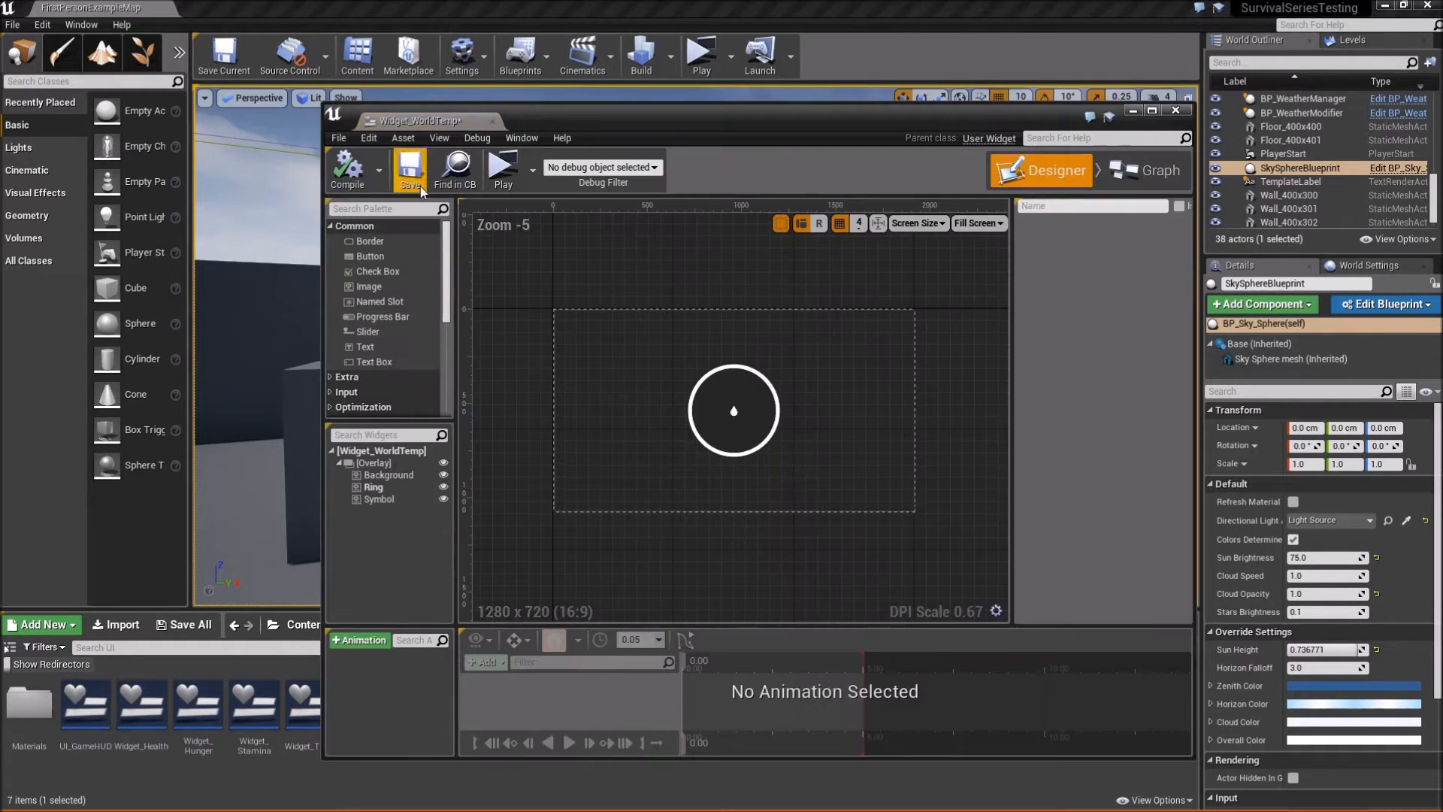
drag(415, 116, 288, 8)
click(401, 214)
scroll(518, 319, up, 4)
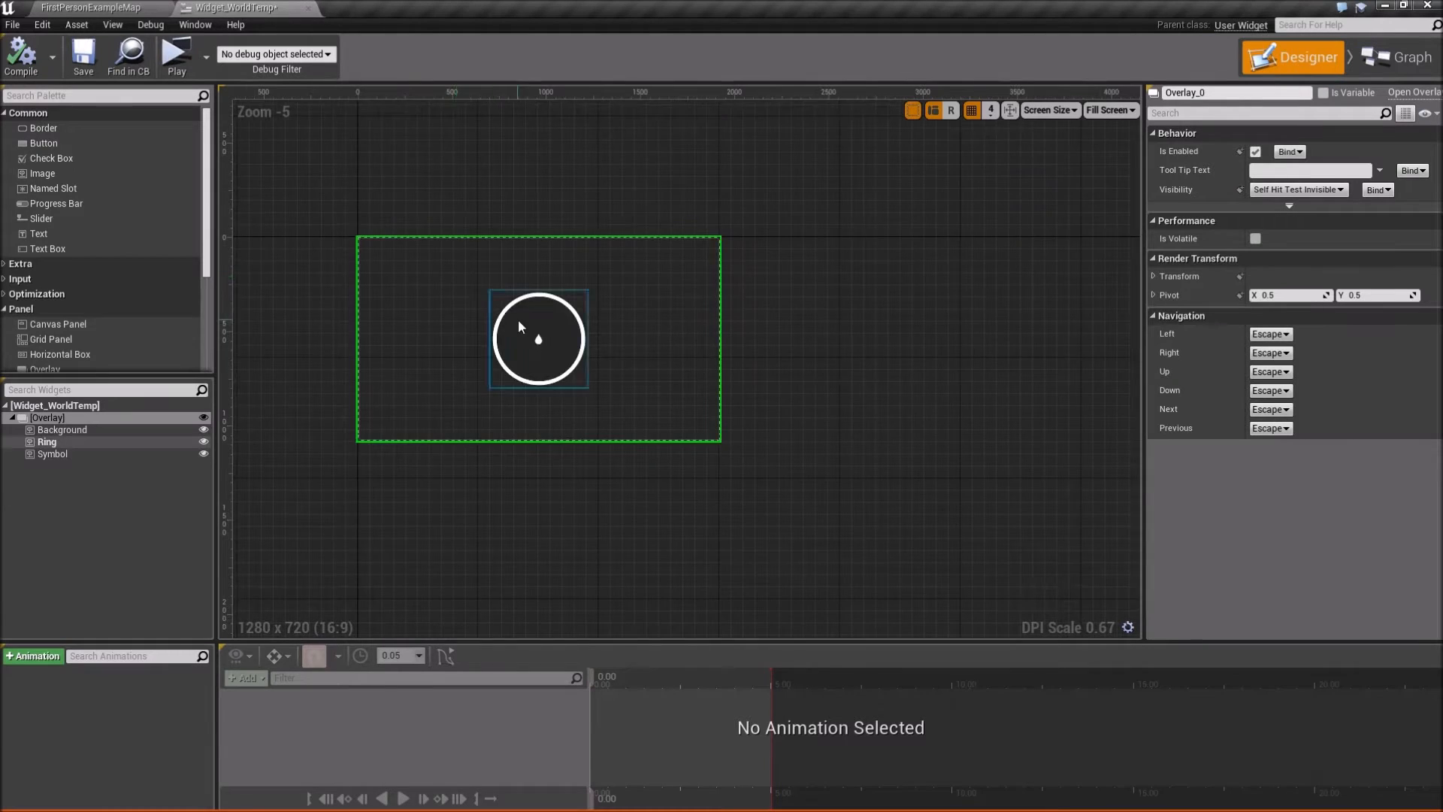
click(54, 442)
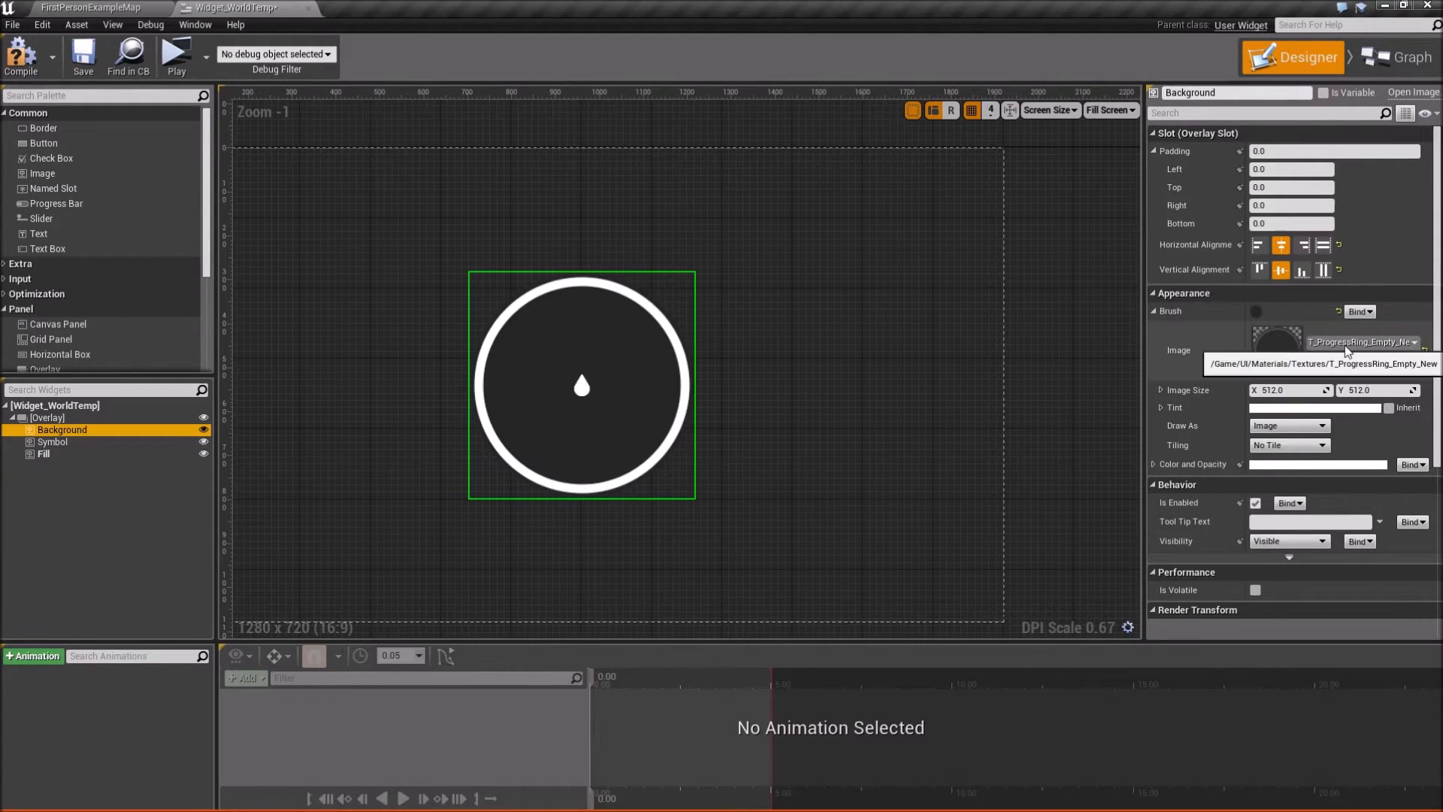
- Set the Background image's brush to the T_ProgressBar_Empty_NoRing texture
click(1363, 342)
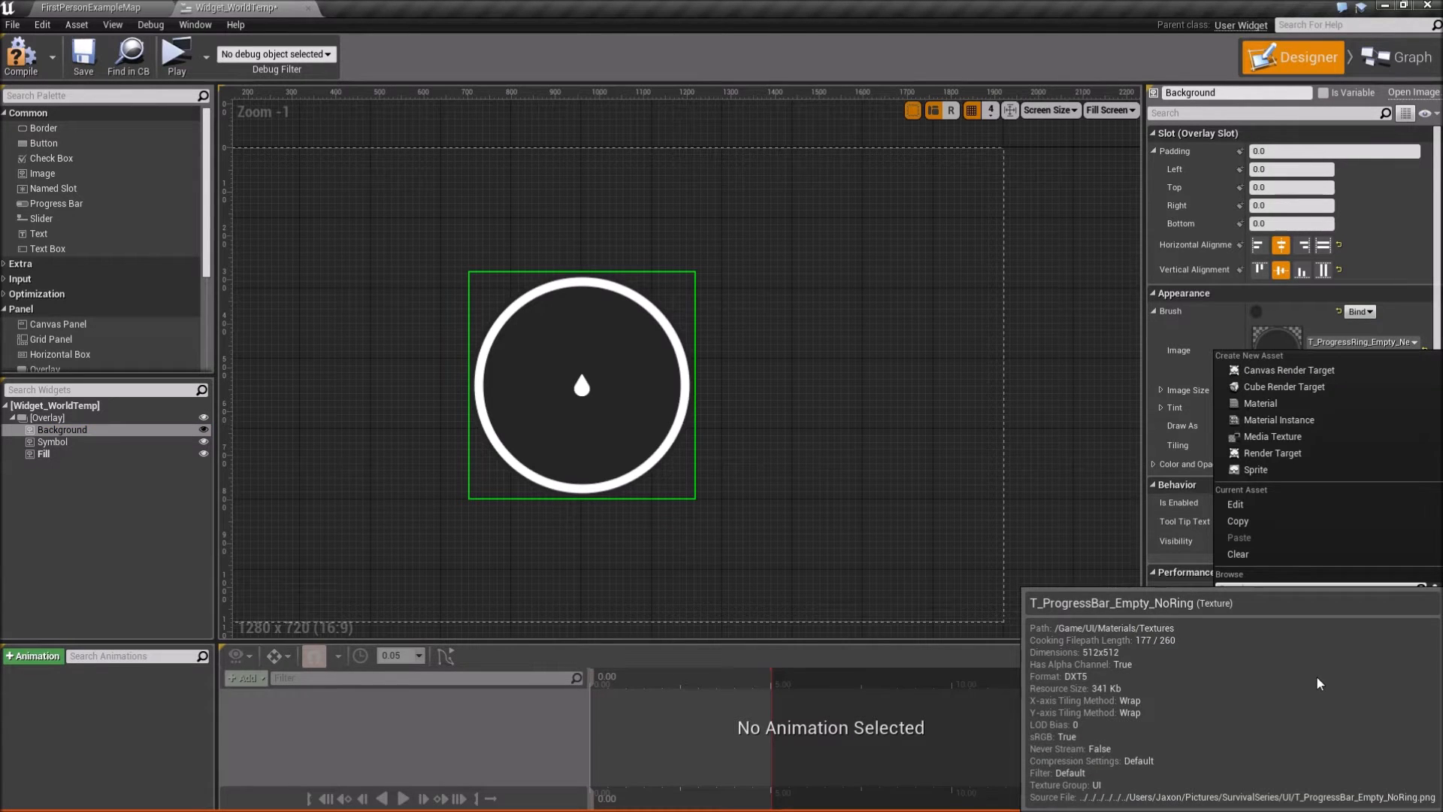
click(1321, 679)
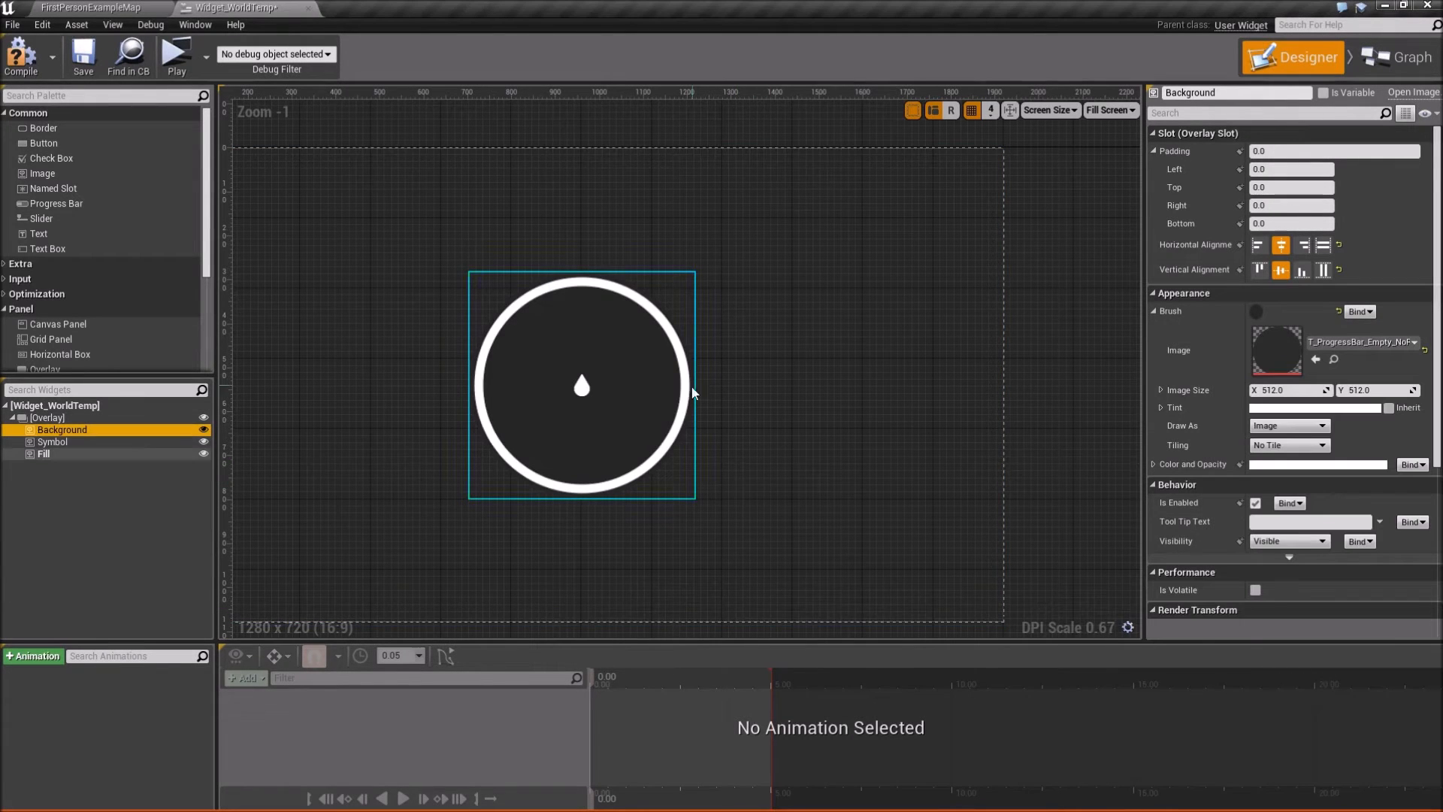
scroll(672, 400, up, 1)
- Clear the Fill image's brush so that no asset is assigned to it
click(90, 442)
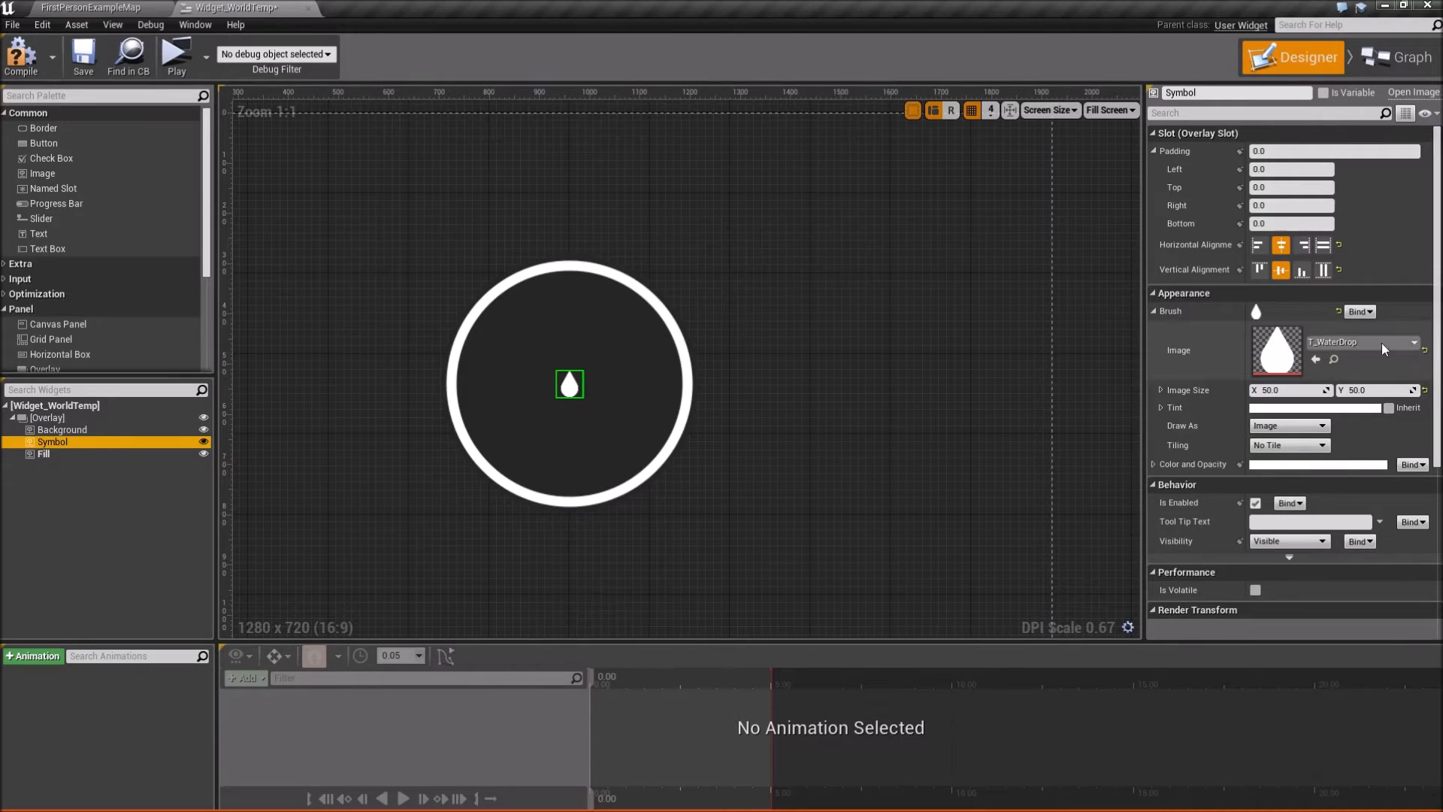
click(45, 454)
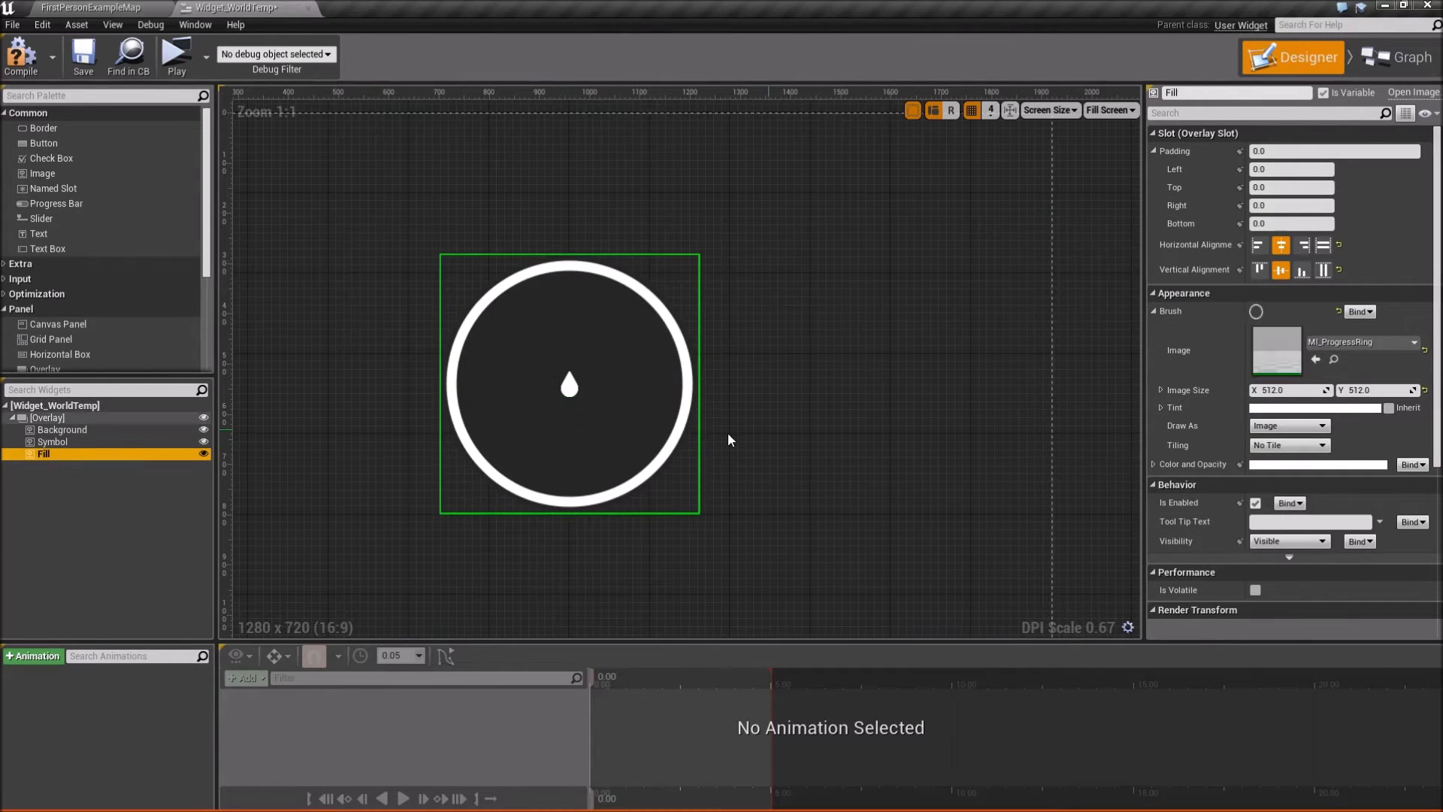
click(1425, 351)
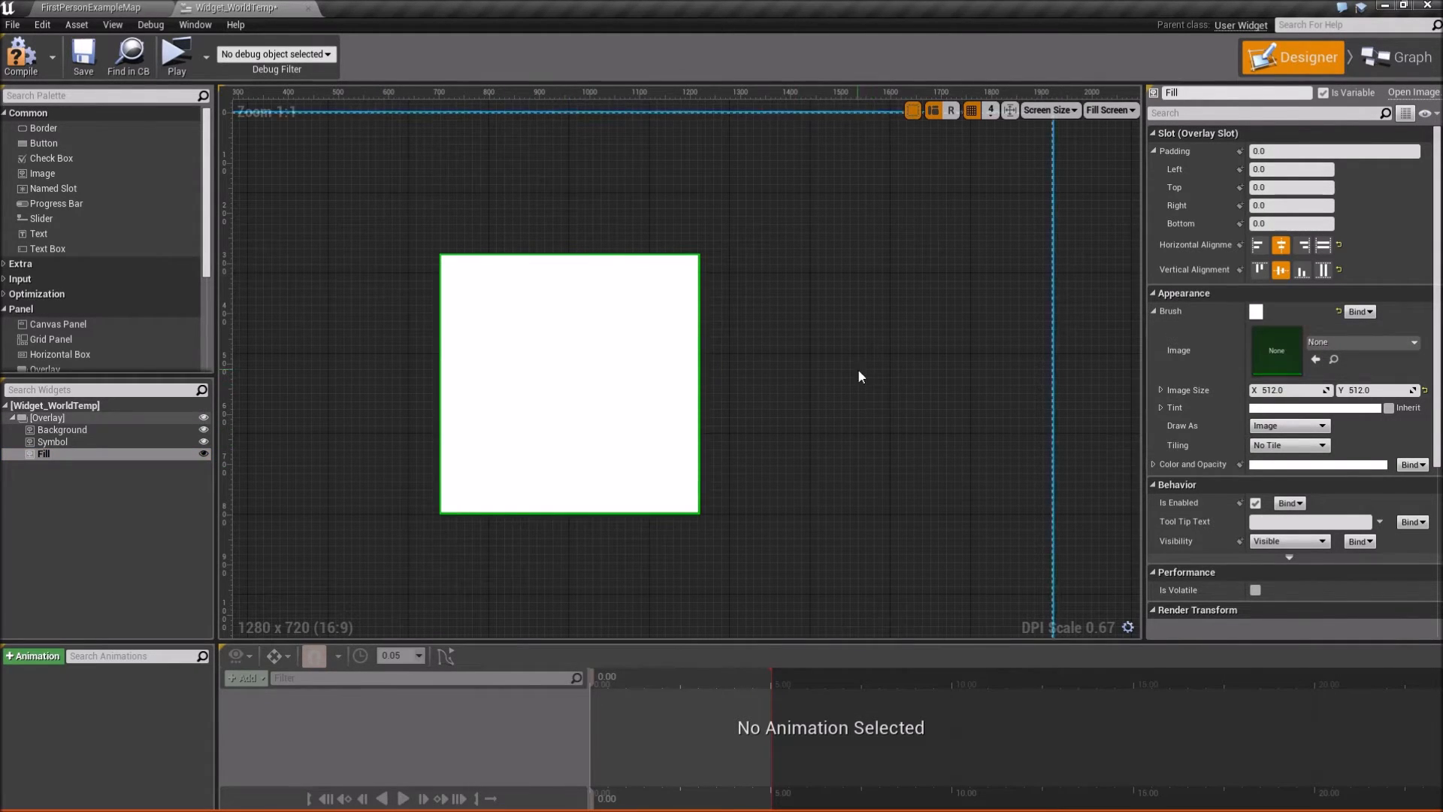
click(1402, 346)
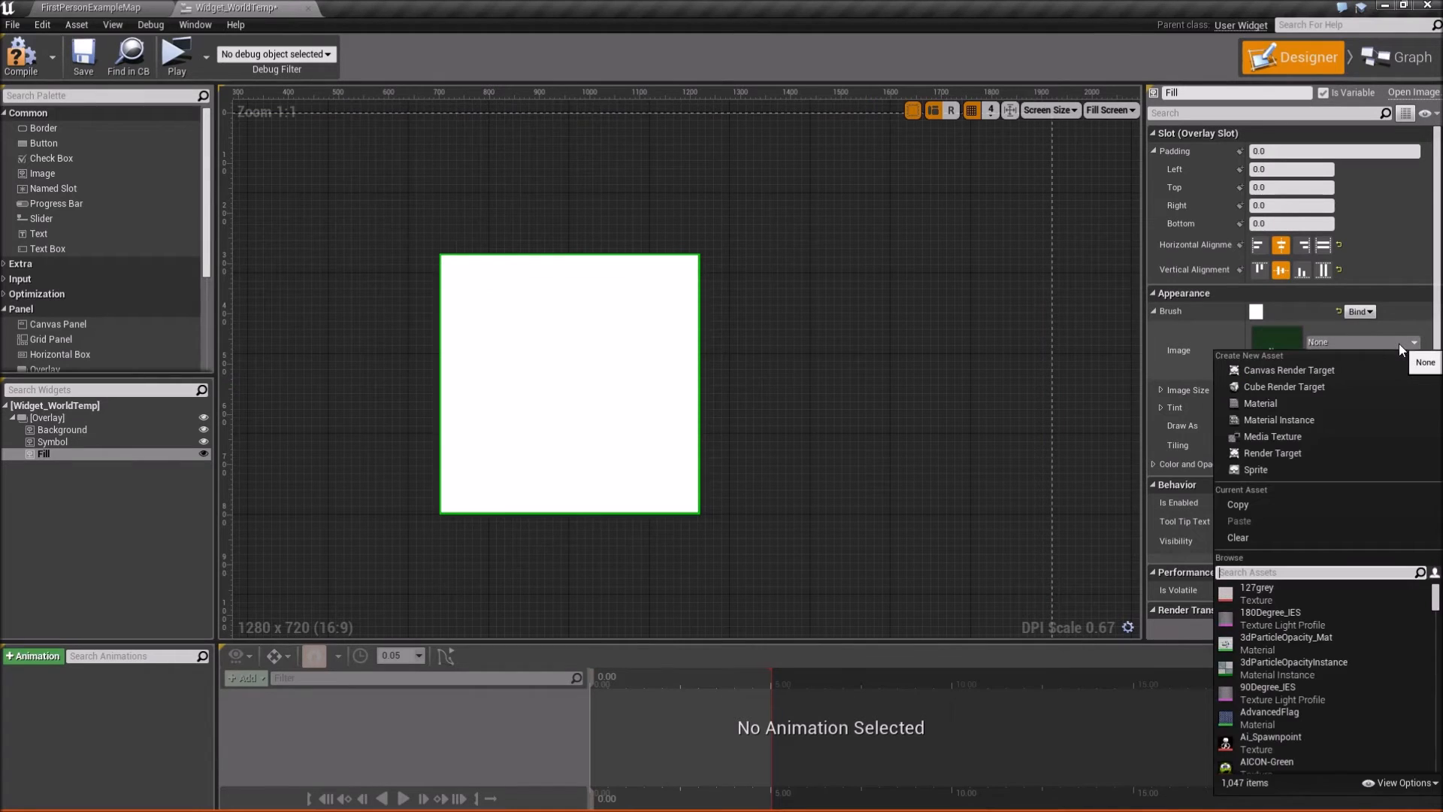
click(1273, 533)
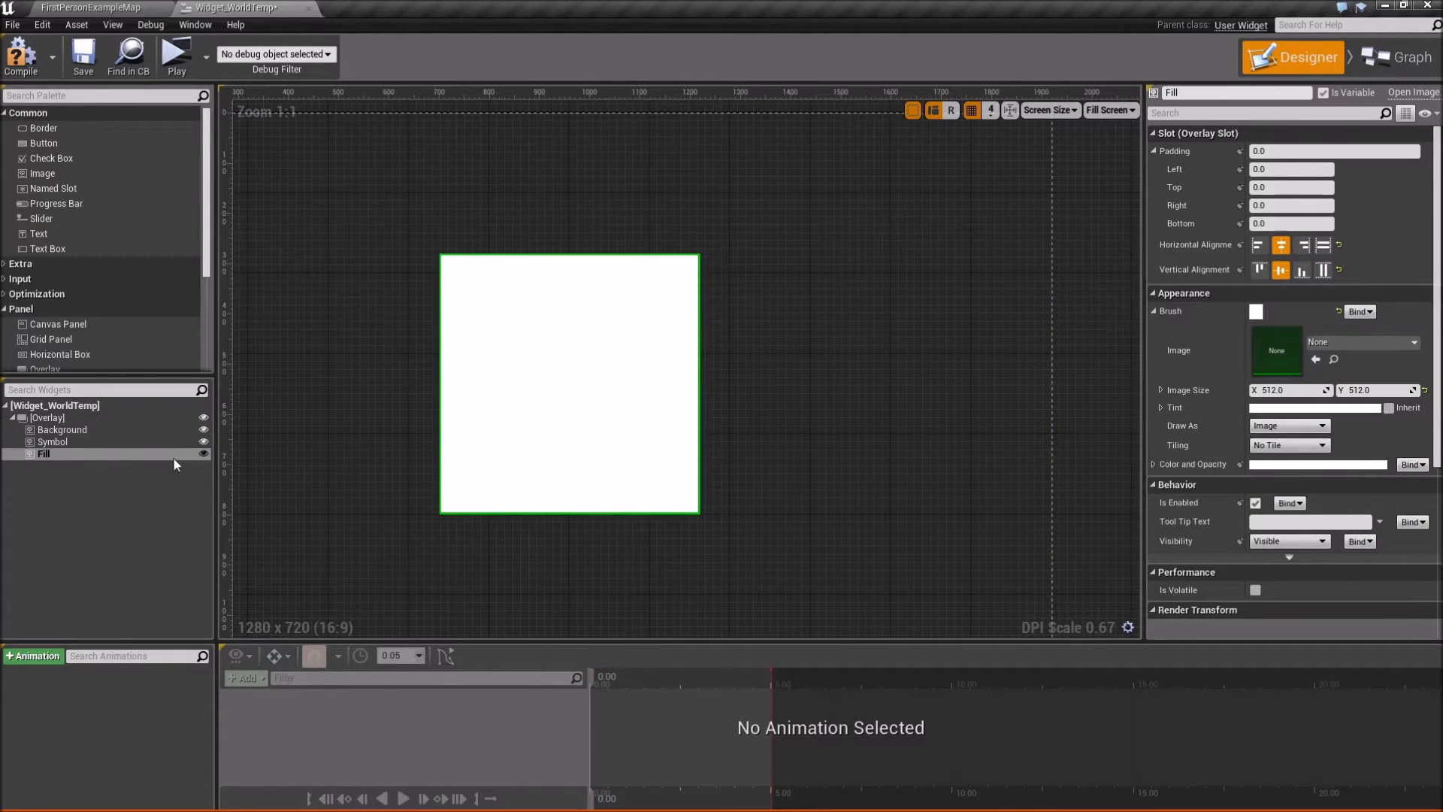
- Hide the Fill image in the designer and check the ringless background behind the Symbol
click(203, 454)
scroll(566, 384, up, 1)
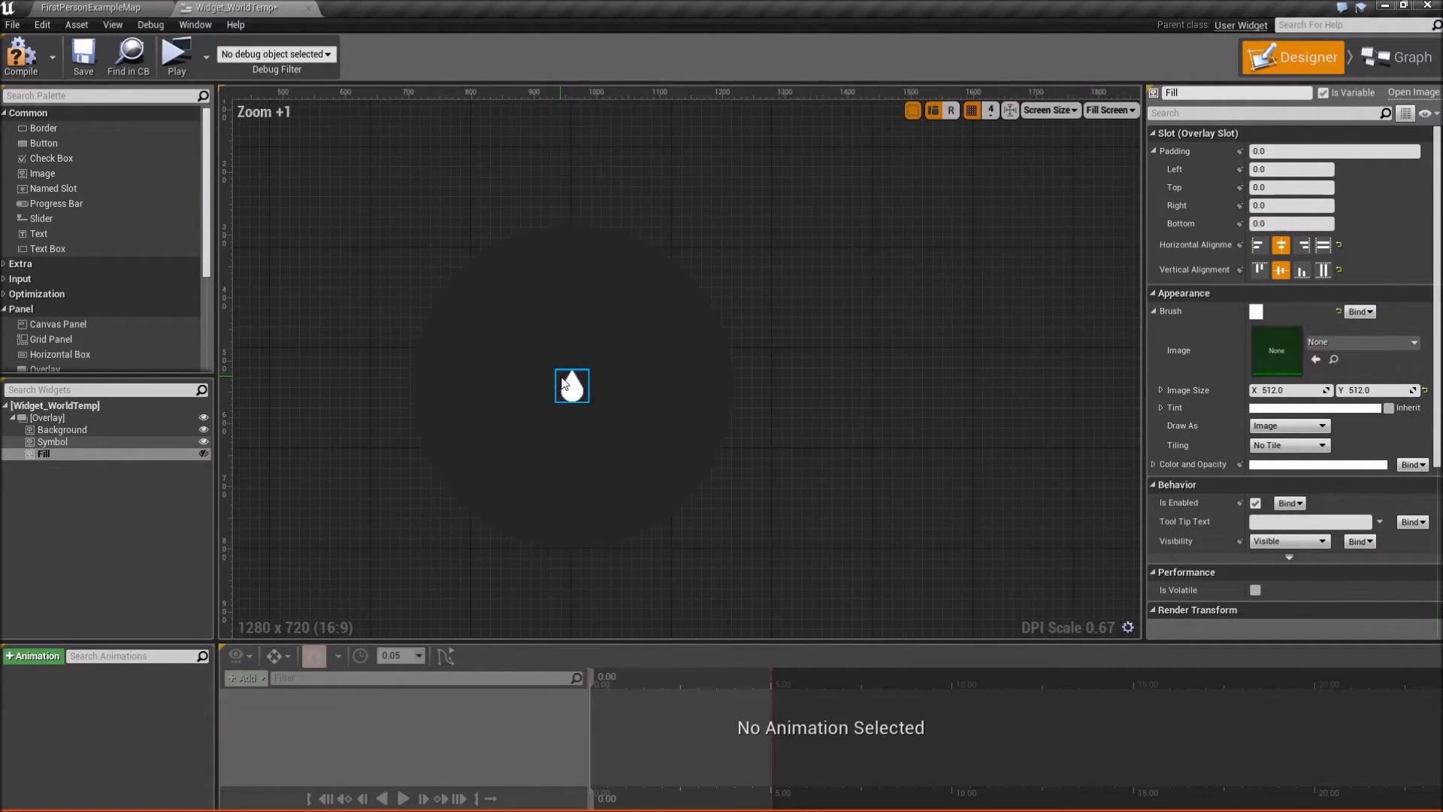
scroll(517, 314, up, 3)
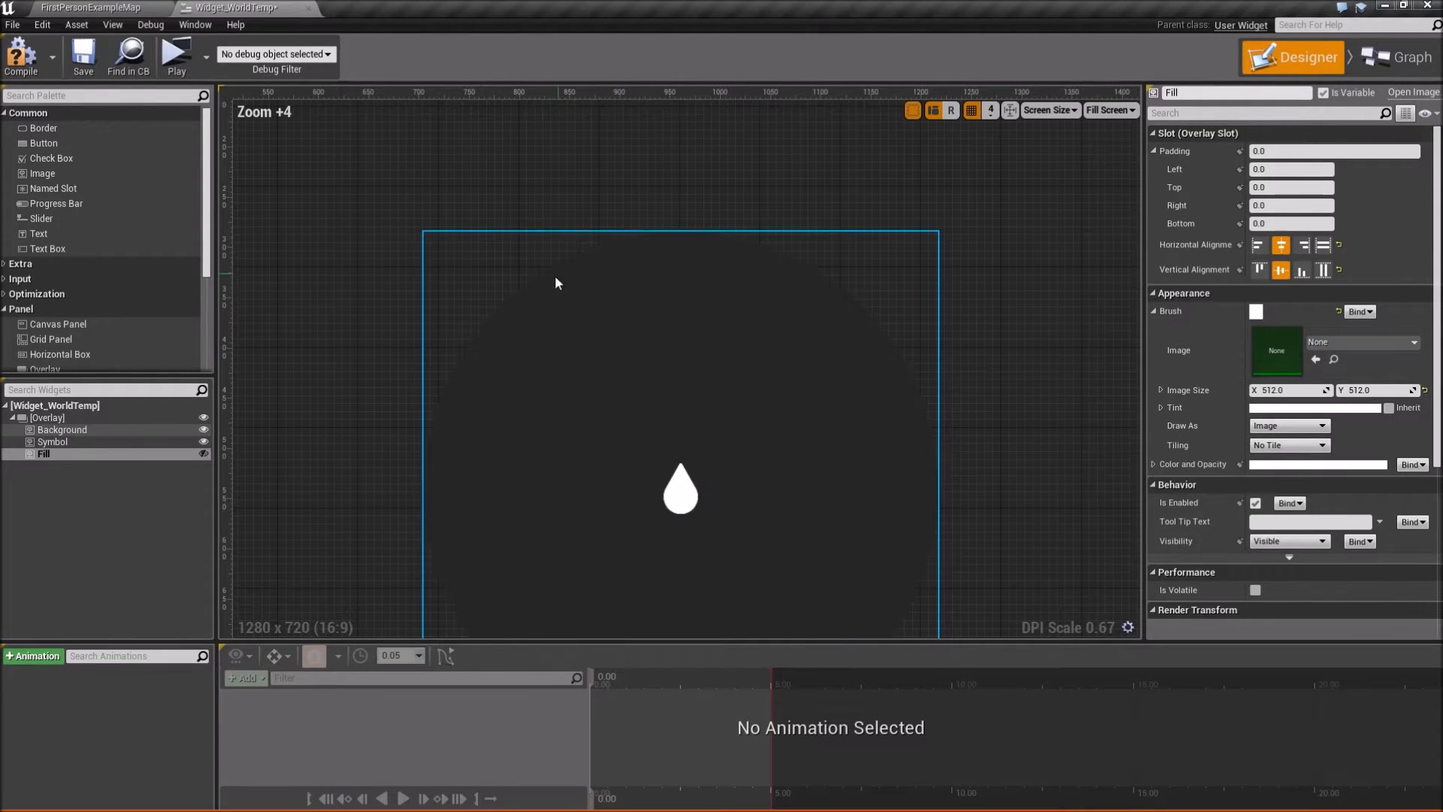
right_drag(796, 367, 651, 220)
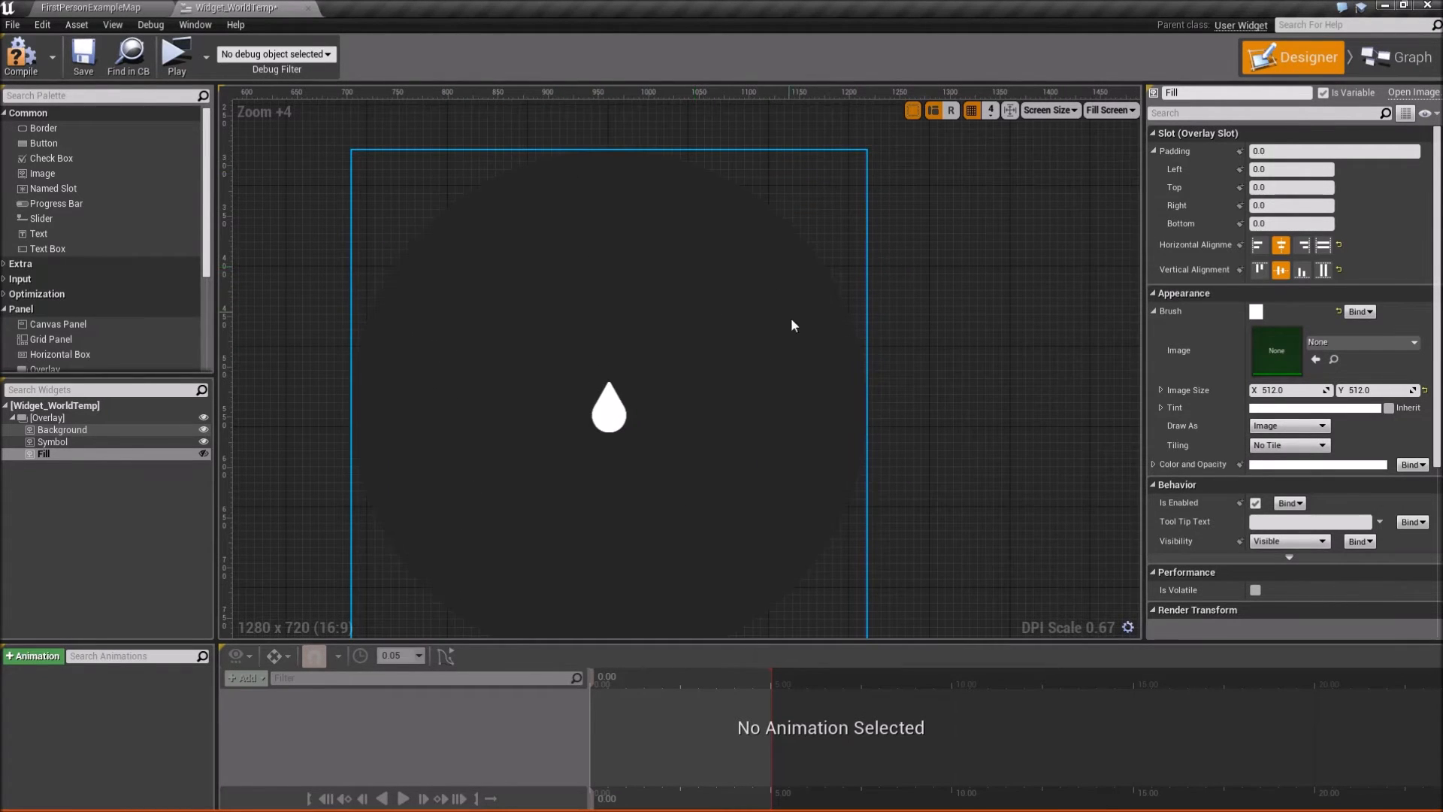
right_drag(746, 463, 681, 192)
scroll(648, 282, down, 2)
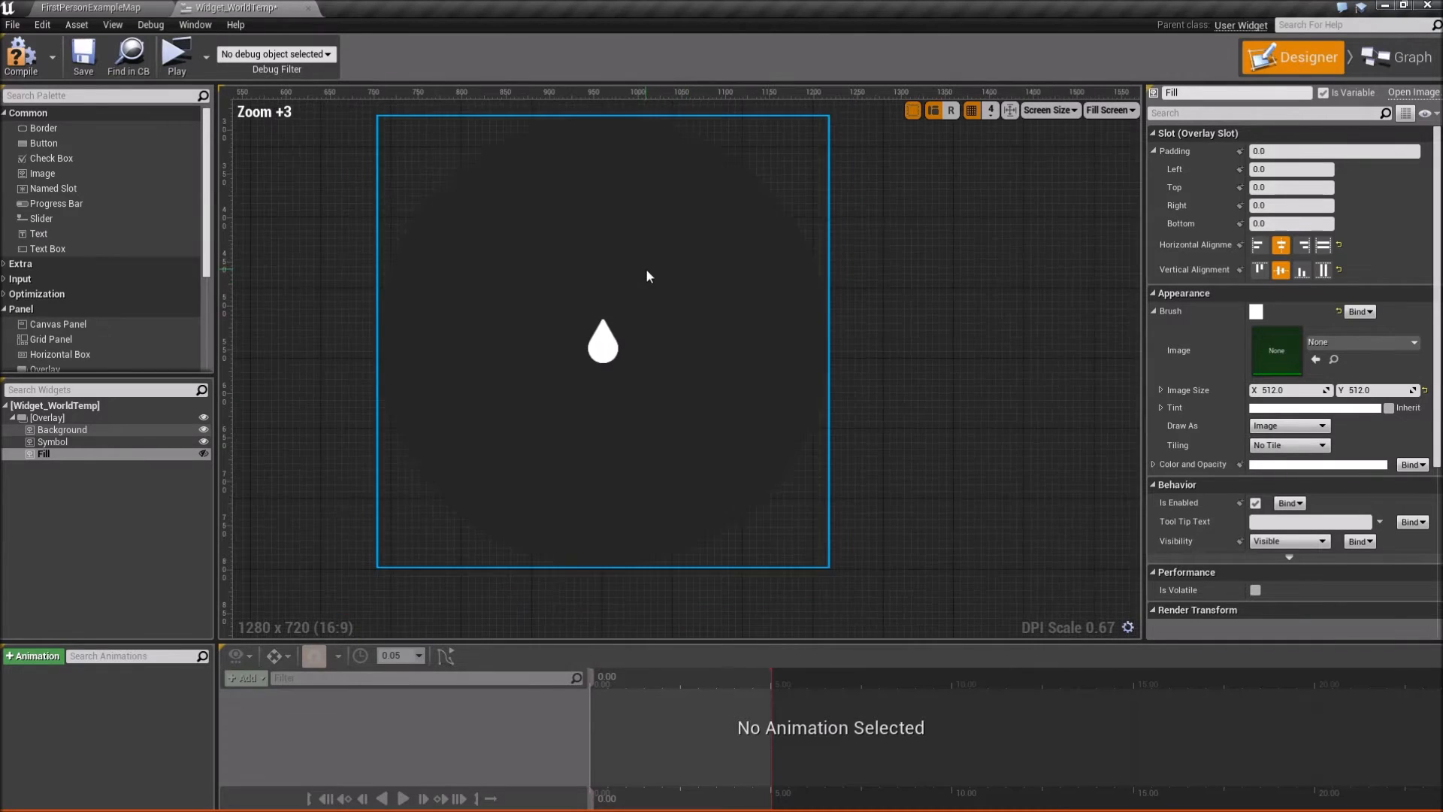
click(204, 453)
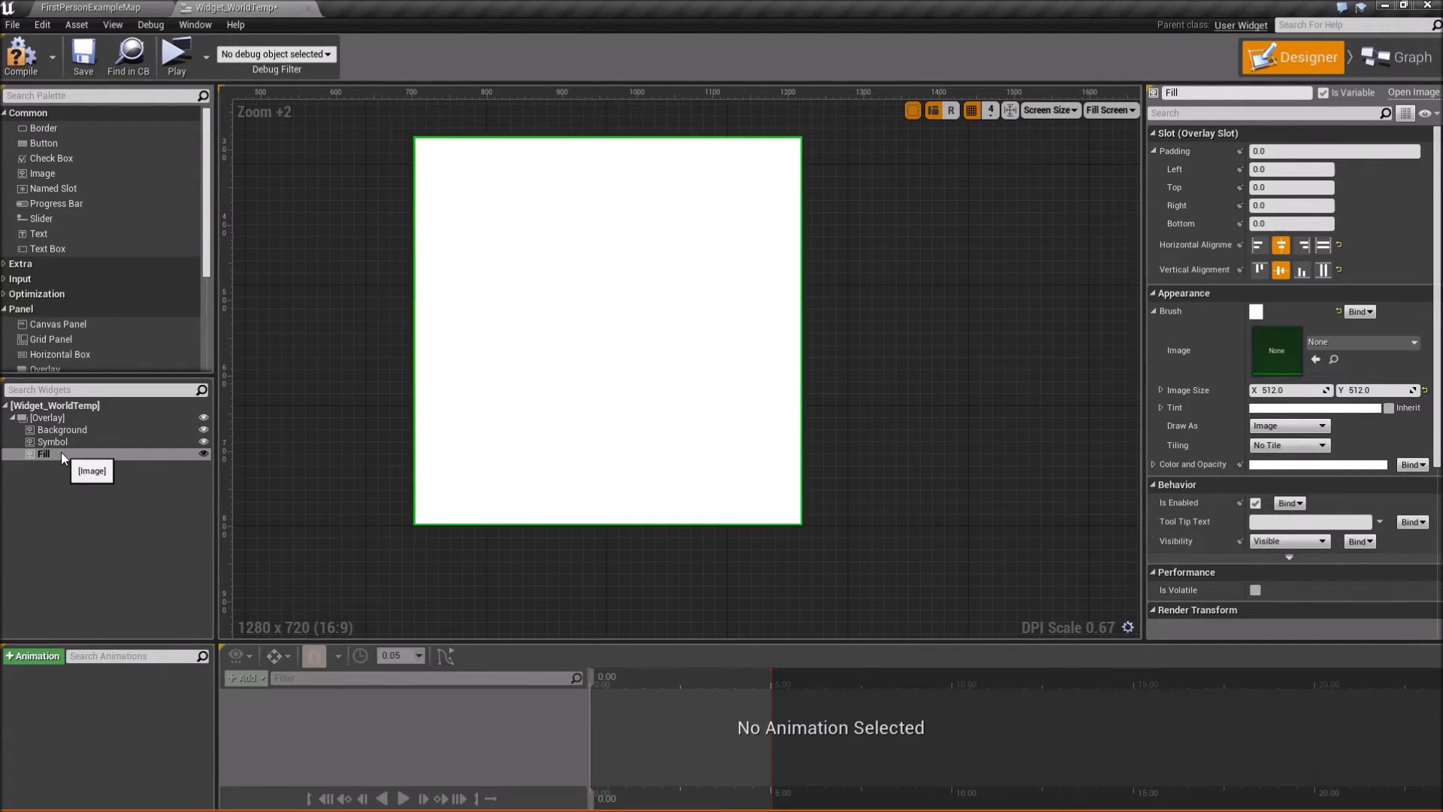
click(204, 453)
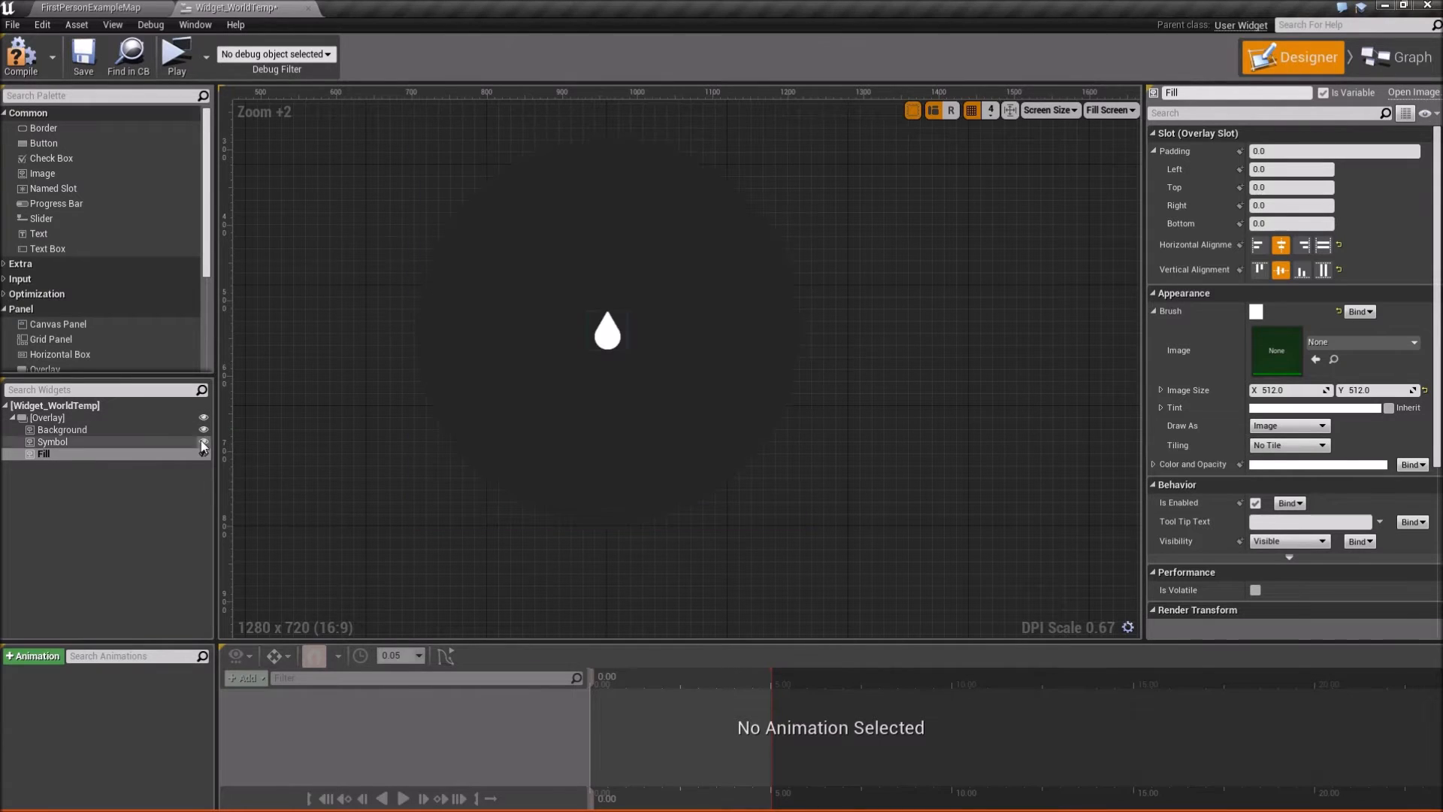
- Set the Symbol image's brush to the T_Thermometer_Background_Styled texture
click(90, 442)
click(1367, 344)
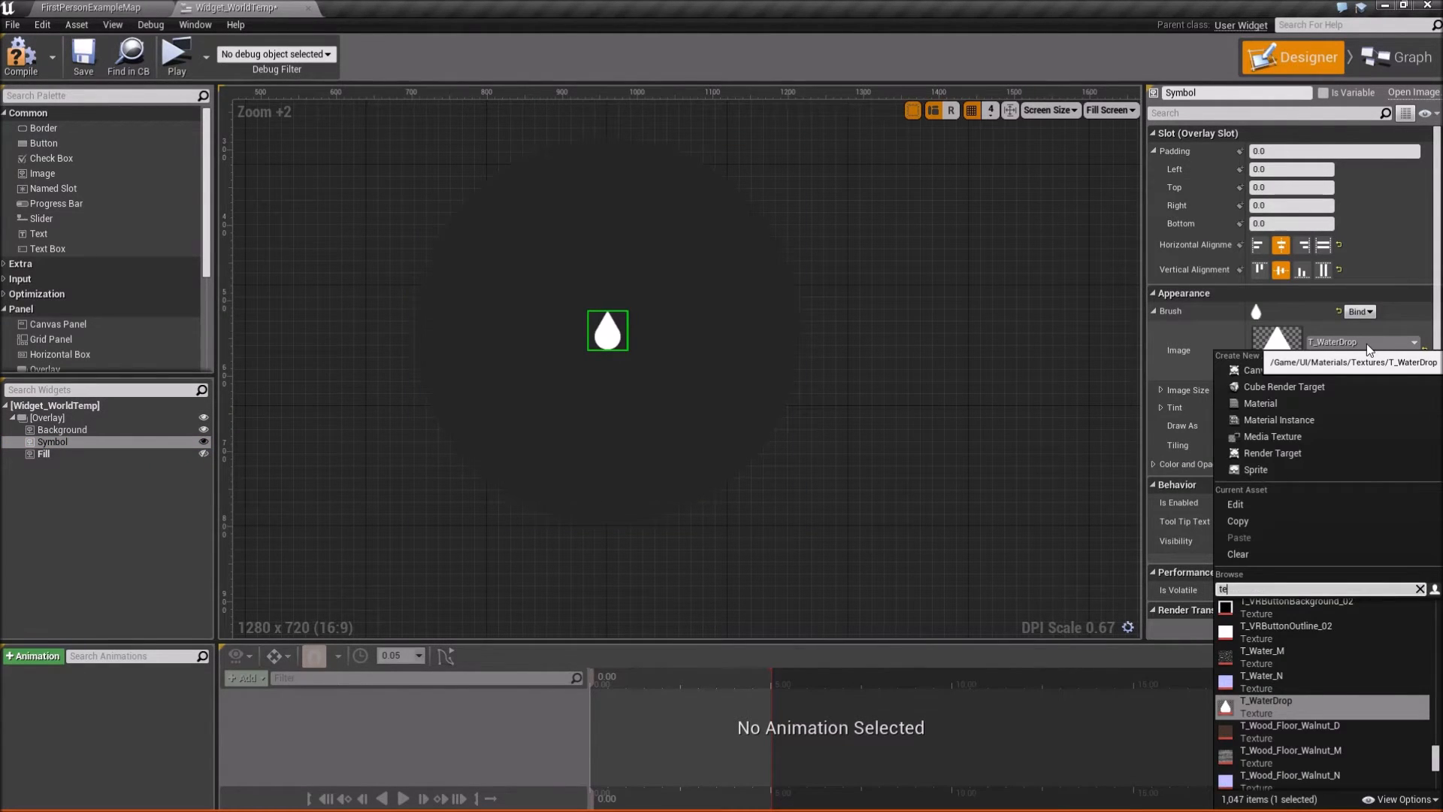
text(thermometer)
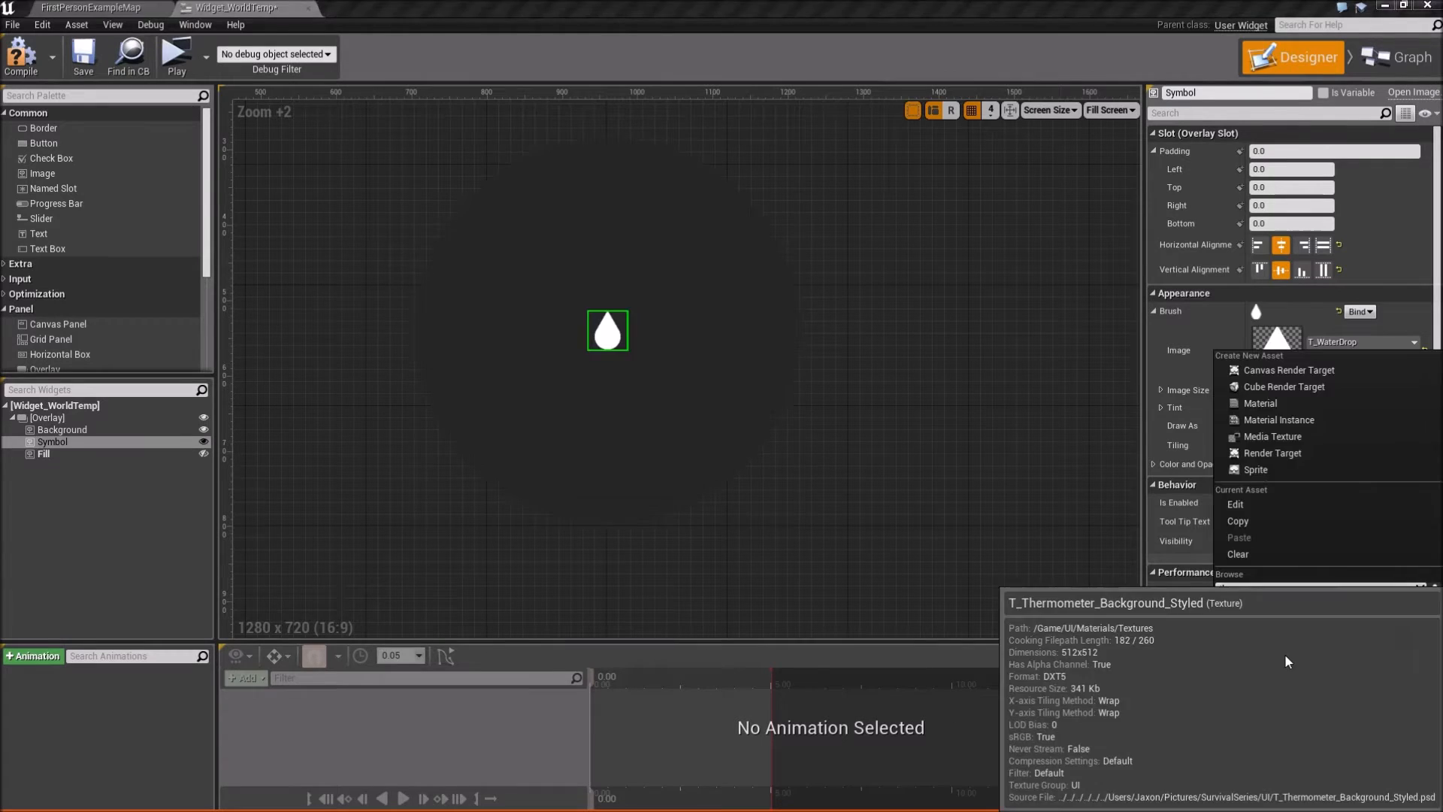
click(1285, 657)
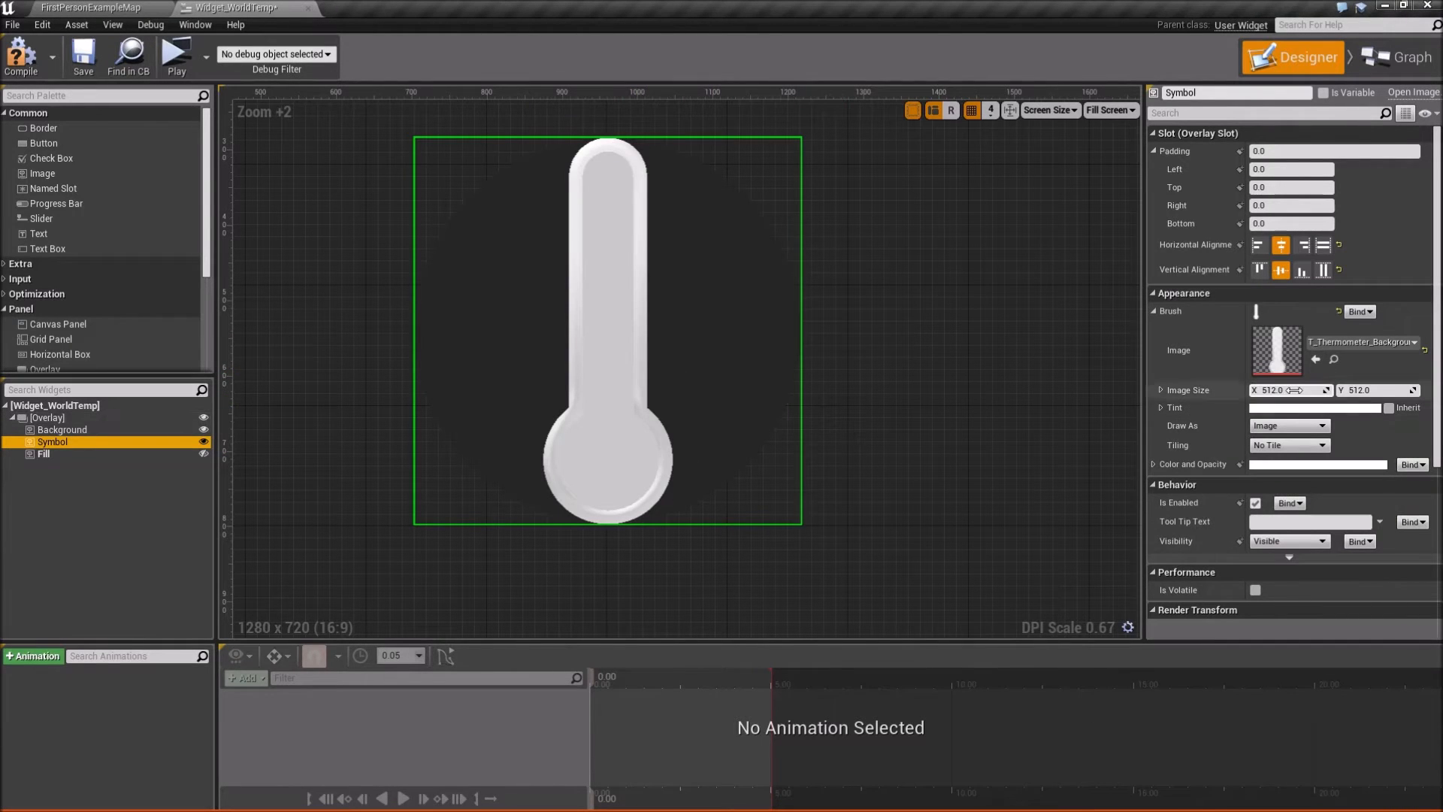
- Set the Symbol image's size to 70 by 70
click(1299, 391)
text(70)
key(Return)
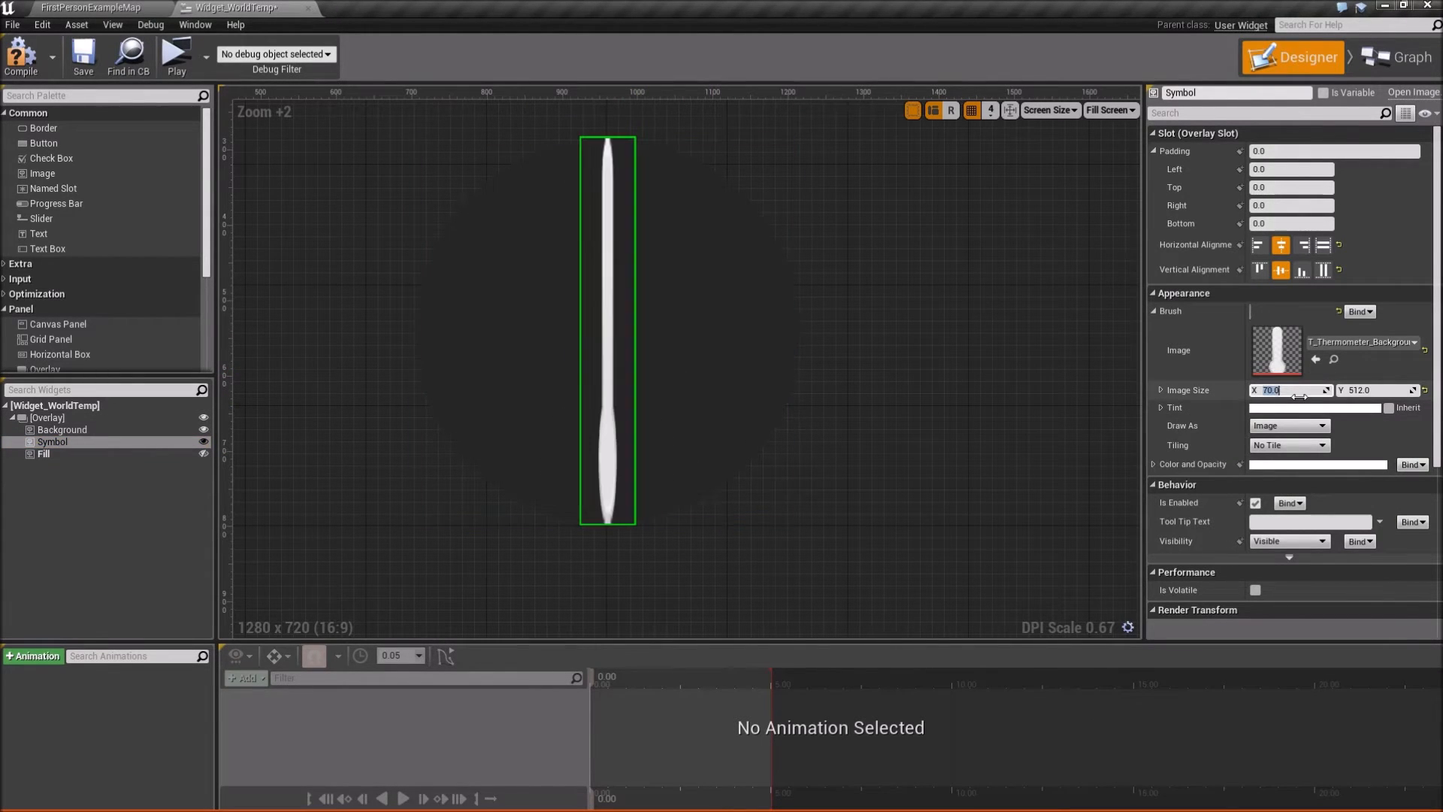
click(1376, 391)
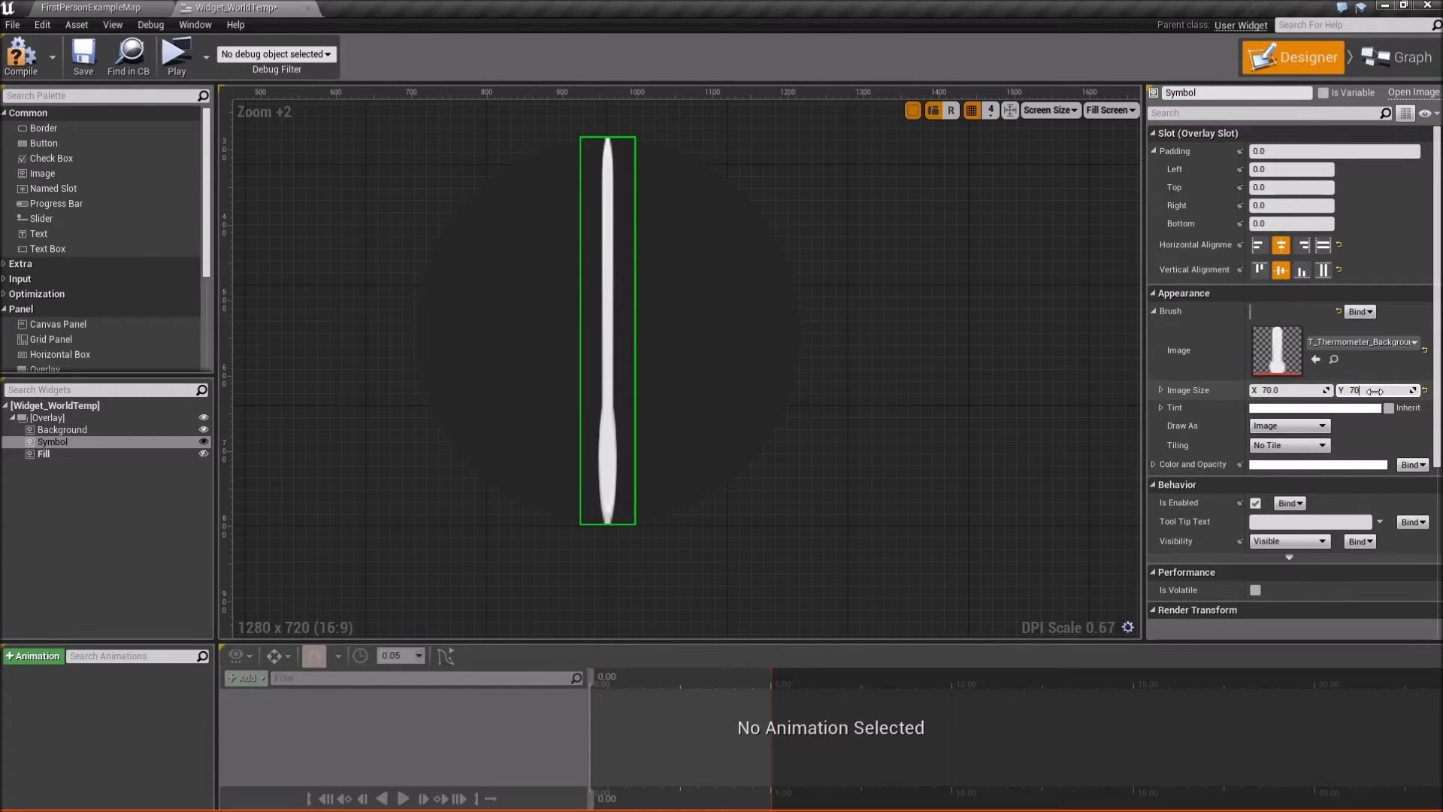
text(70)
key(Return)
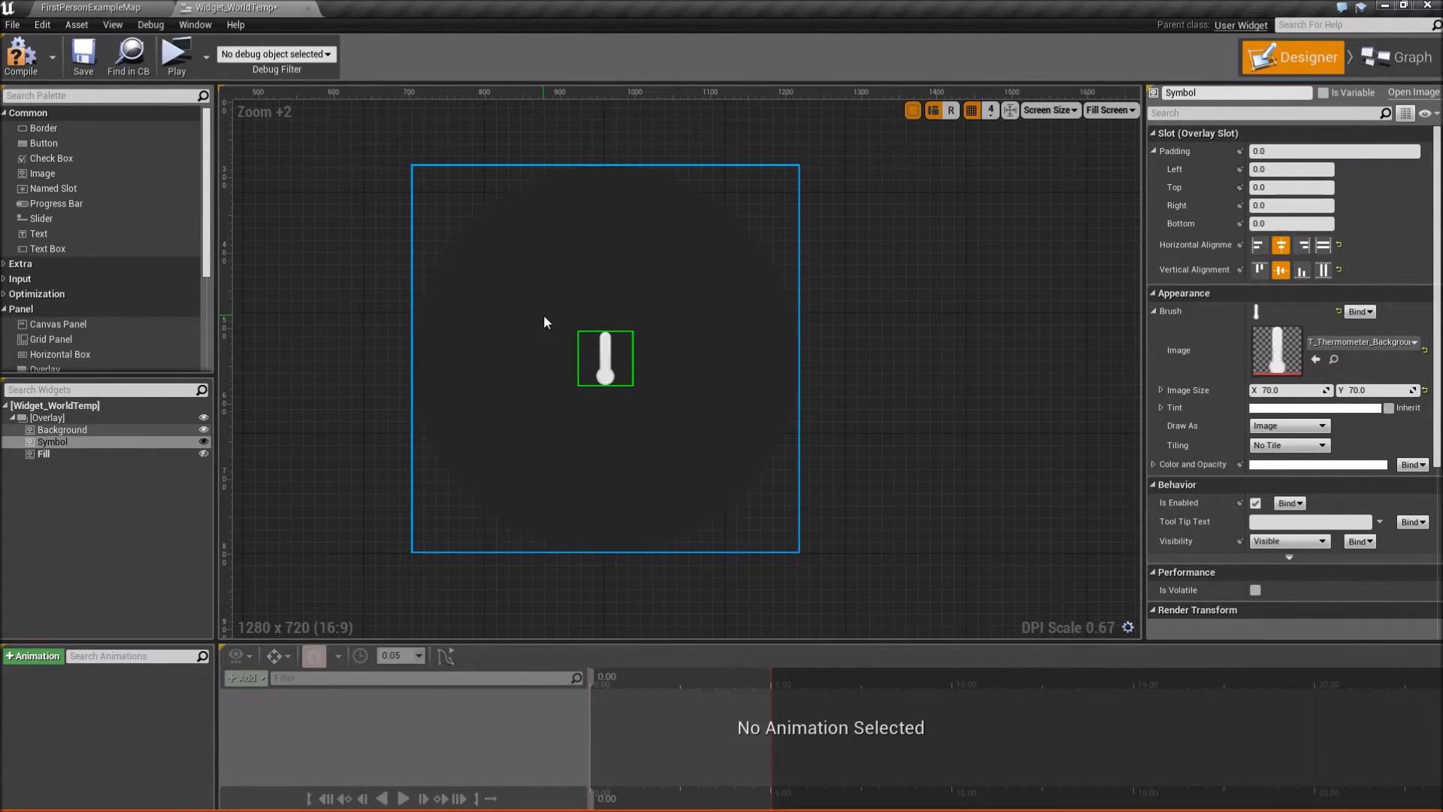
- Set the Fill image's brush to the MI_Thermometer_Red material instance and make Fill visible in the designer
click(93, 454)
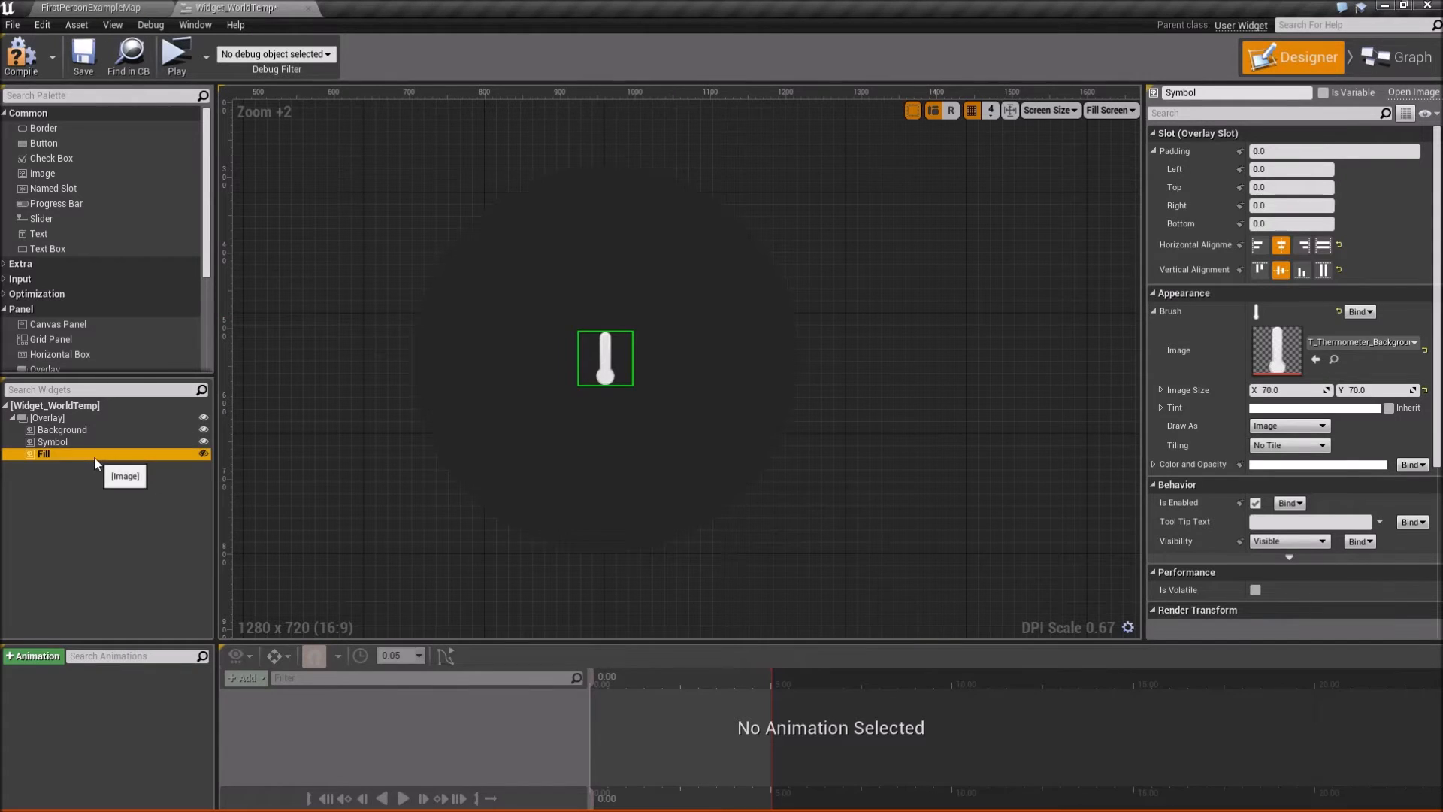
click(1382, 341)
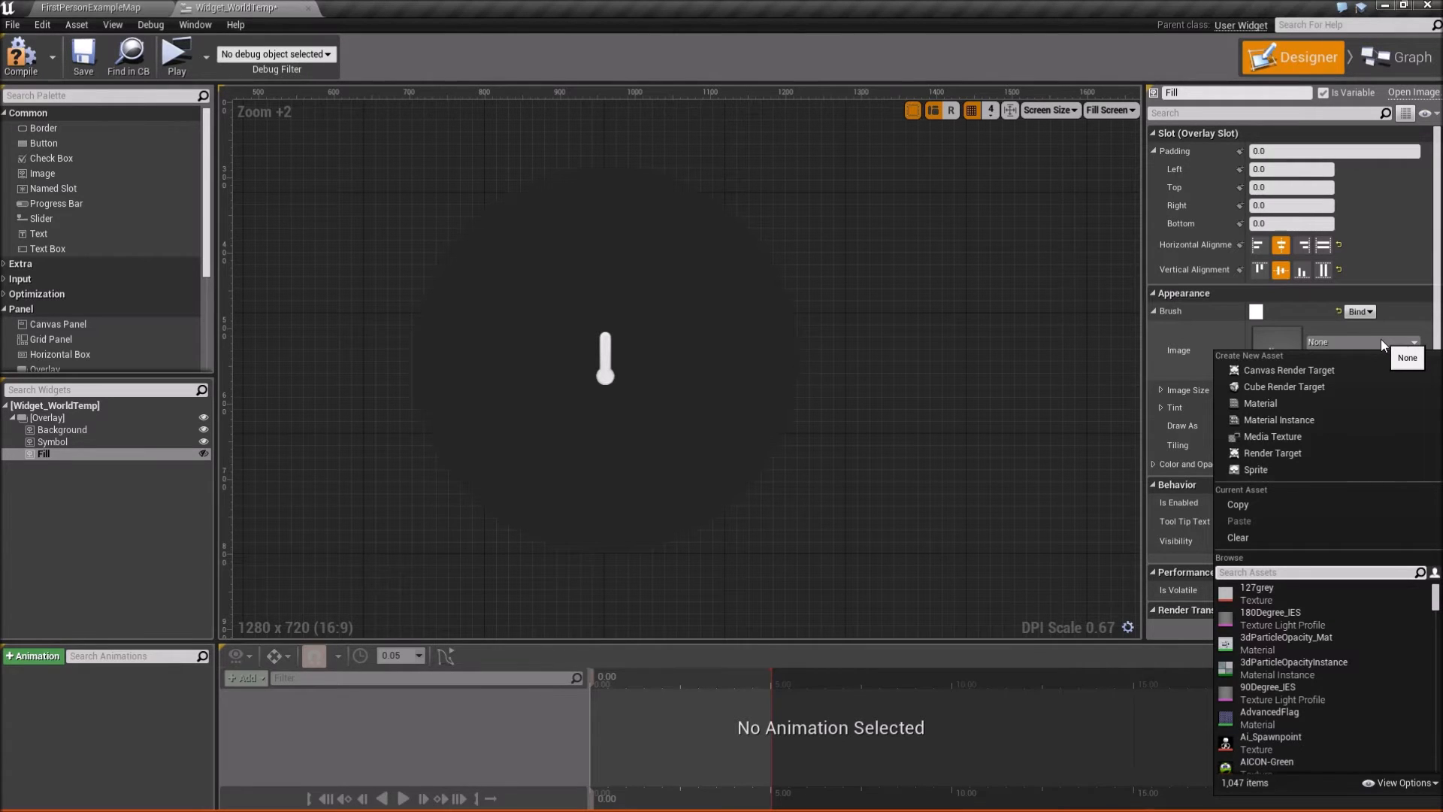
text(red)
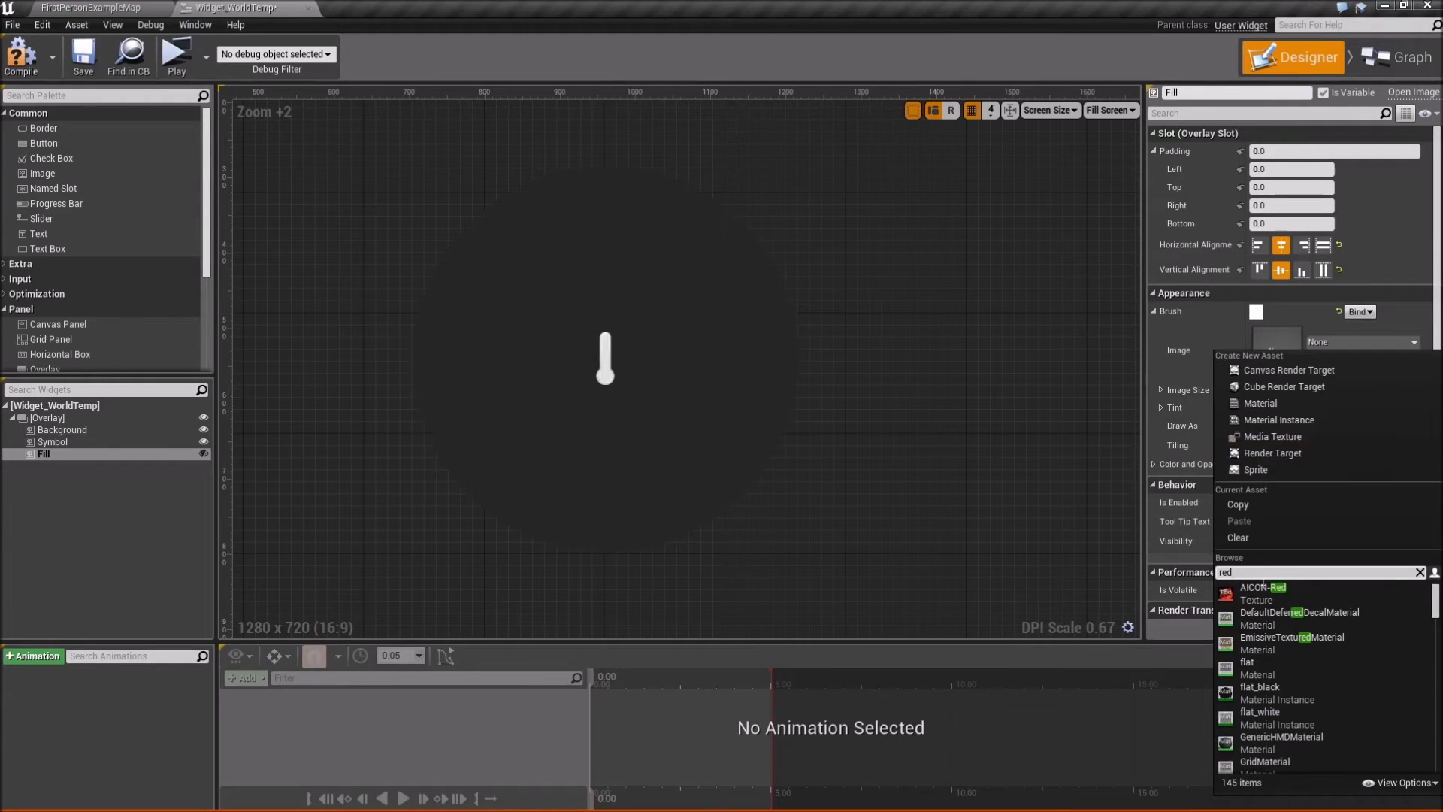
text(thermometer)
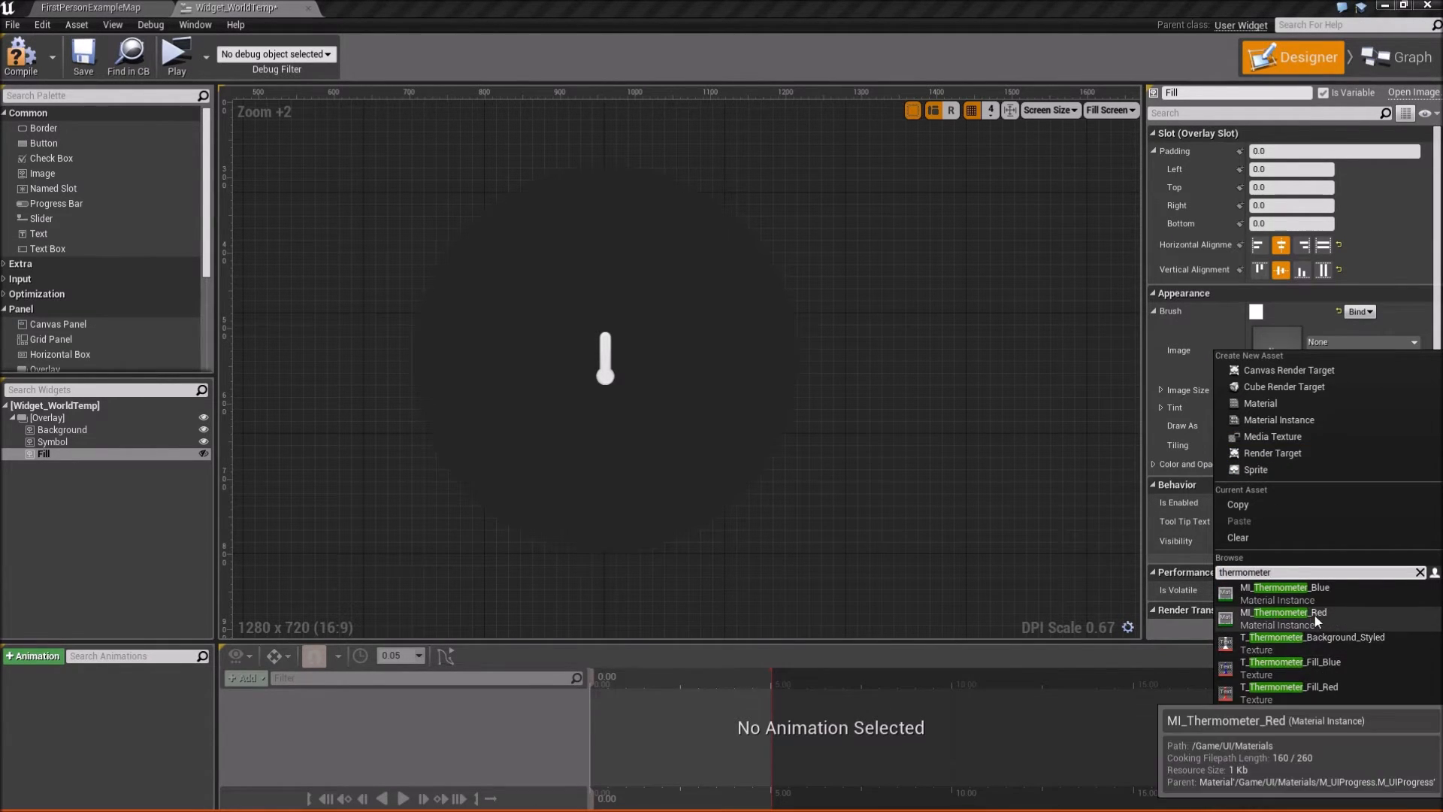
click(1298, 618)
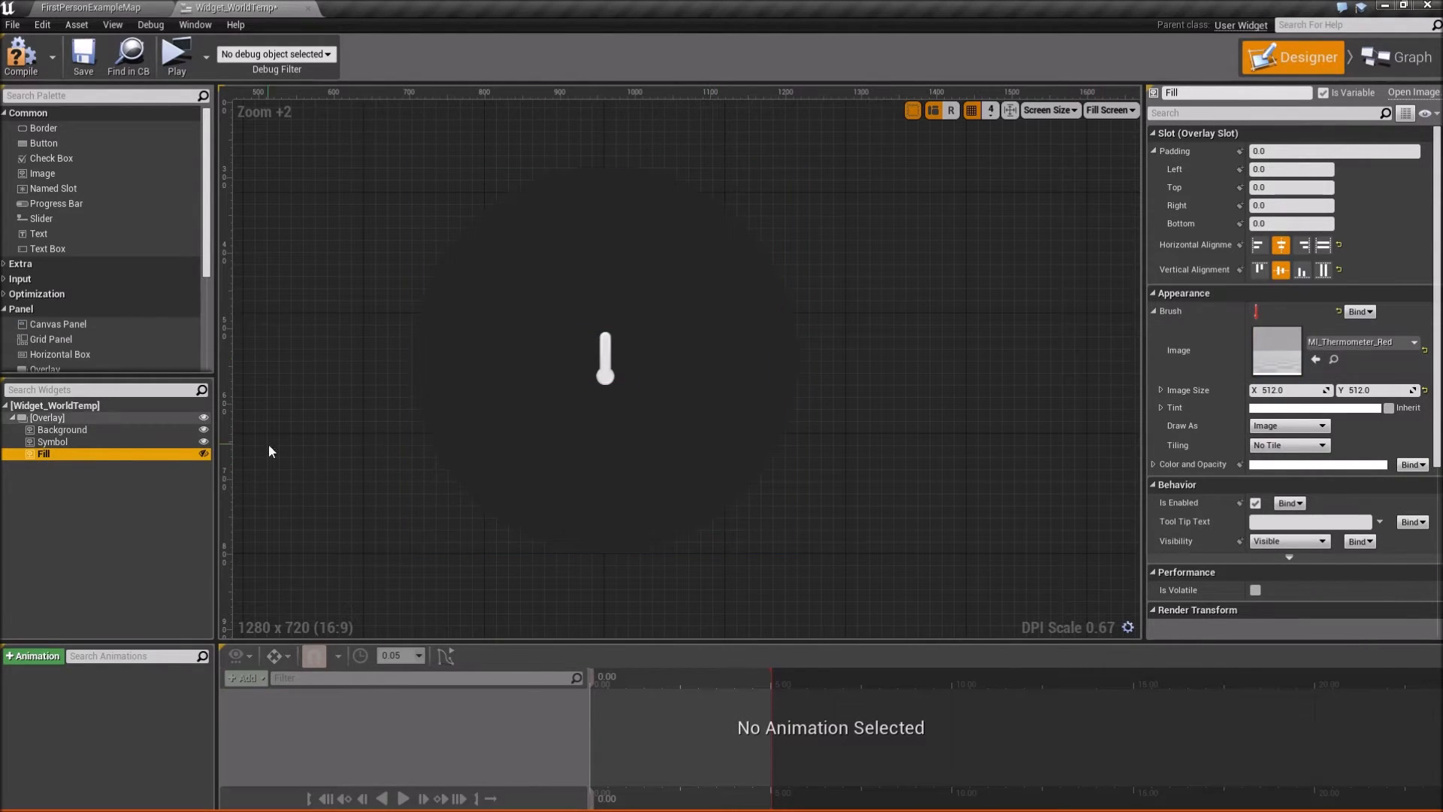
click(204, 454)
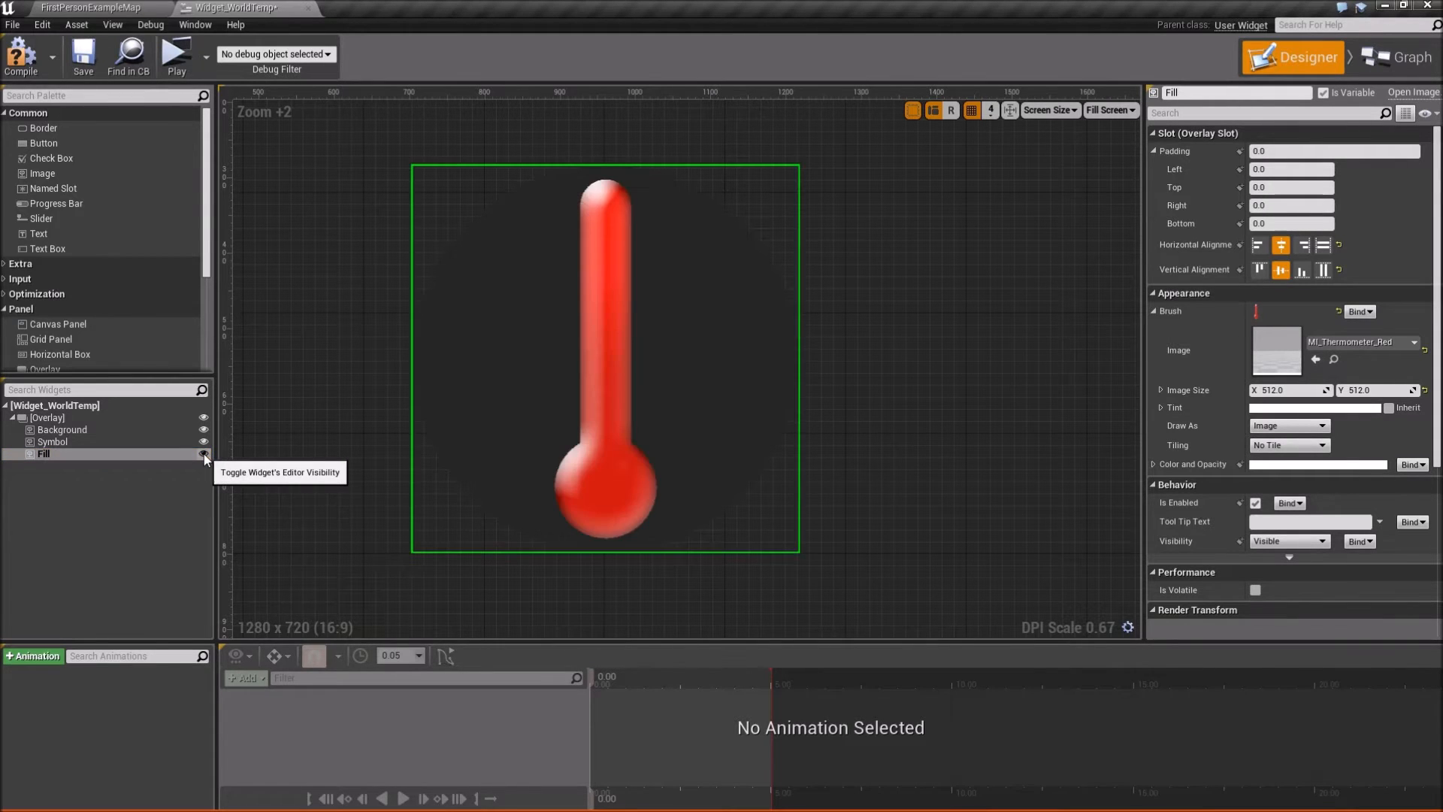
- Set the Fill image's size to 70 by 70 and check how it fits the thermometer symbol
scroll(706, 366, up, 5)
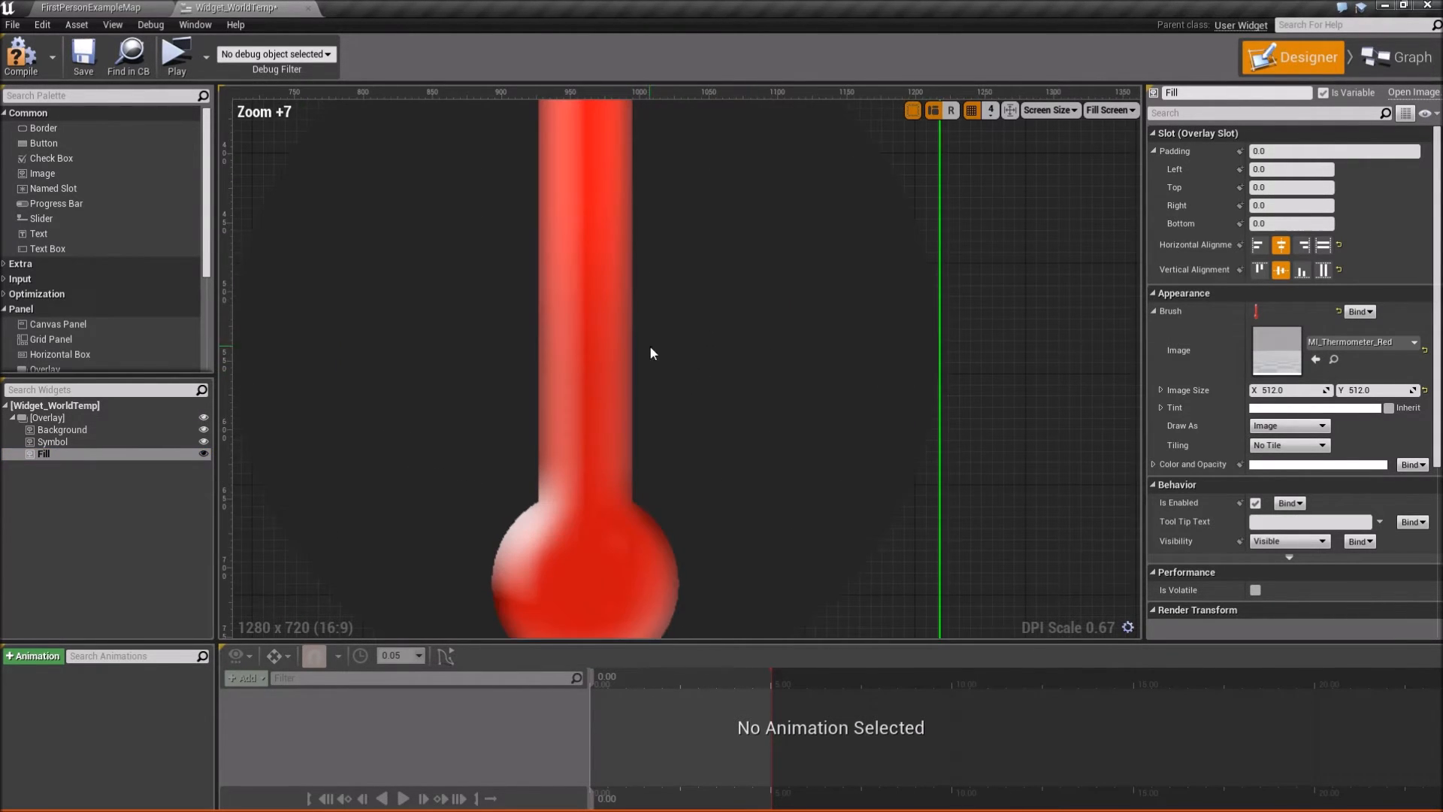
text(70)
key(Return)
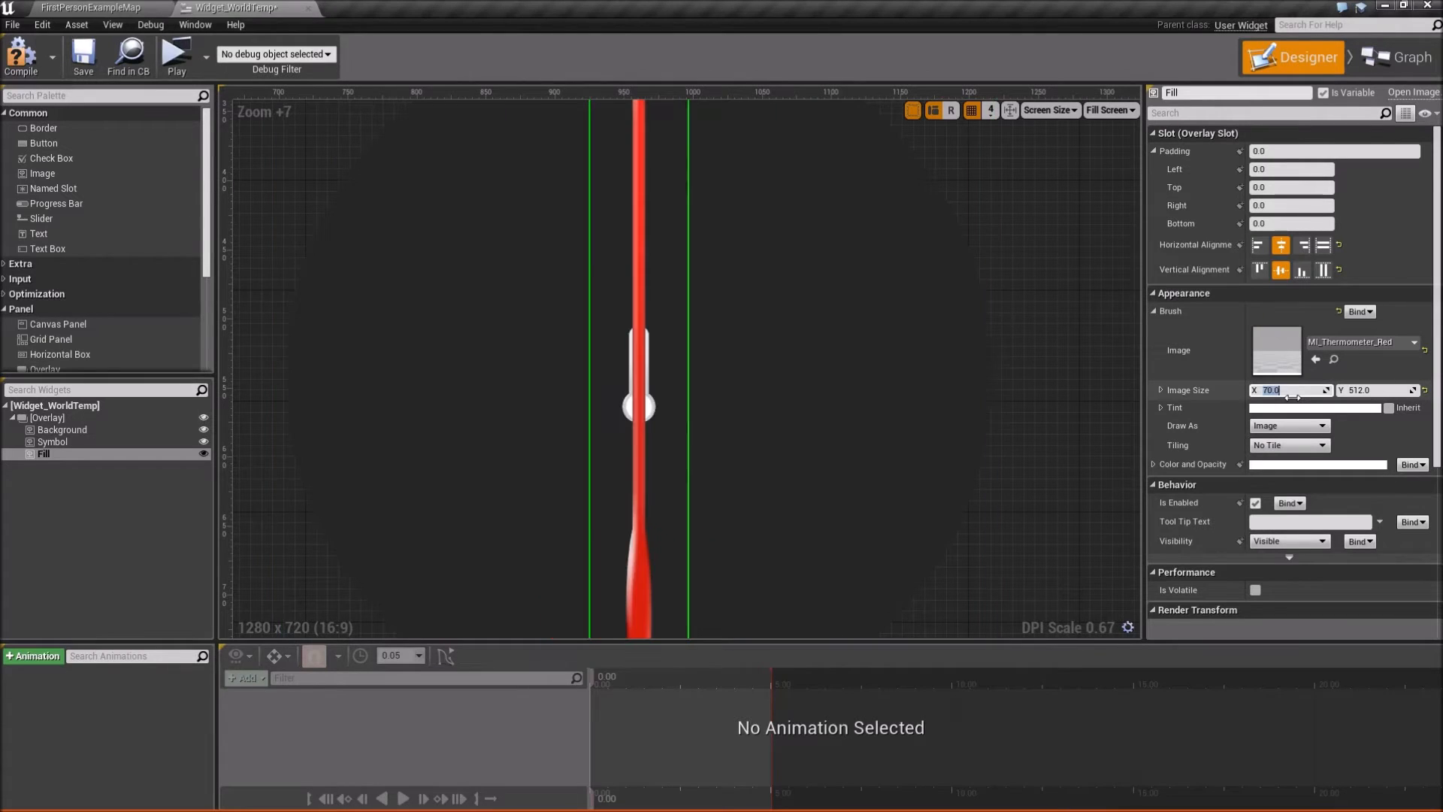
click(1350, 389)
text(70)
key(Return)
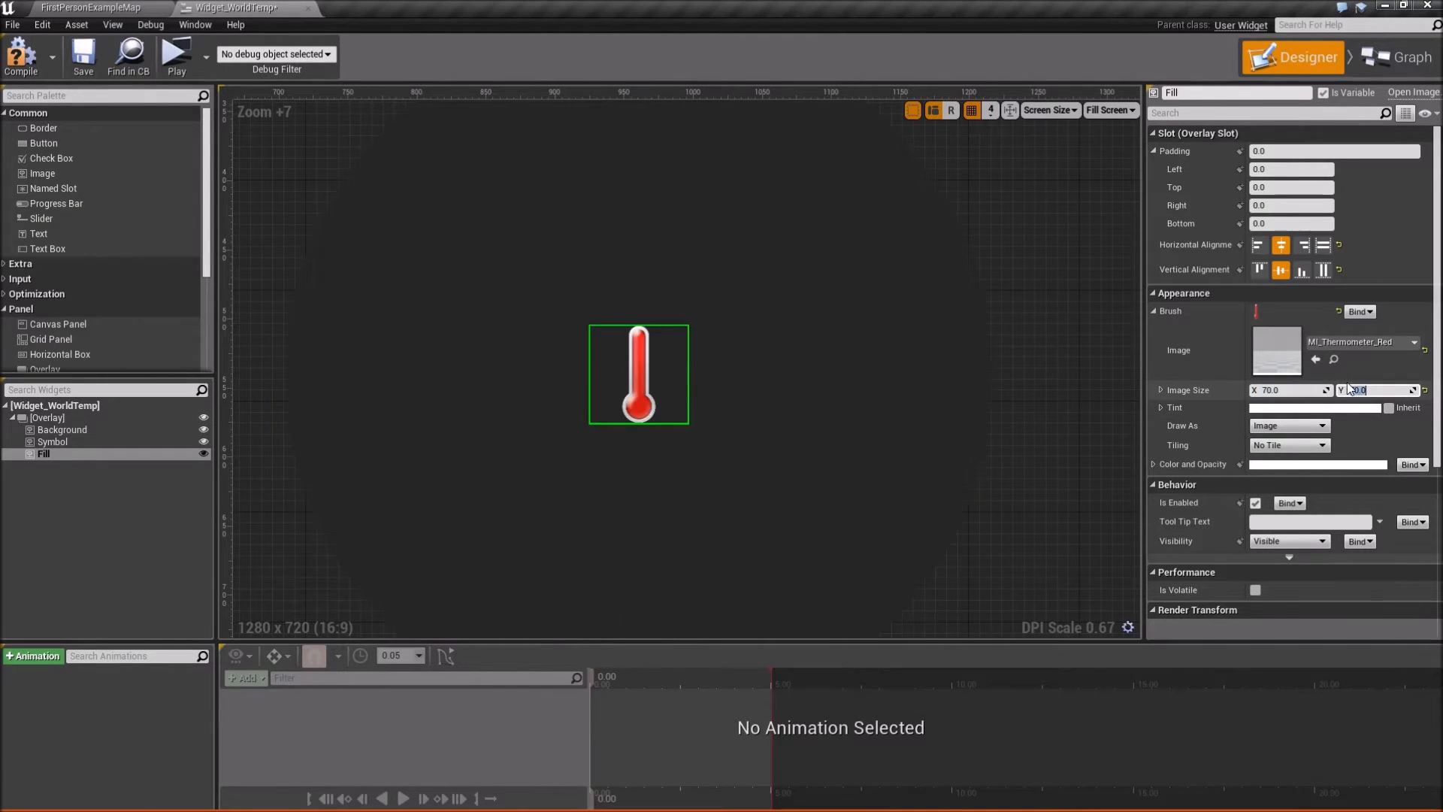
scroll(563, 390, up, 8)
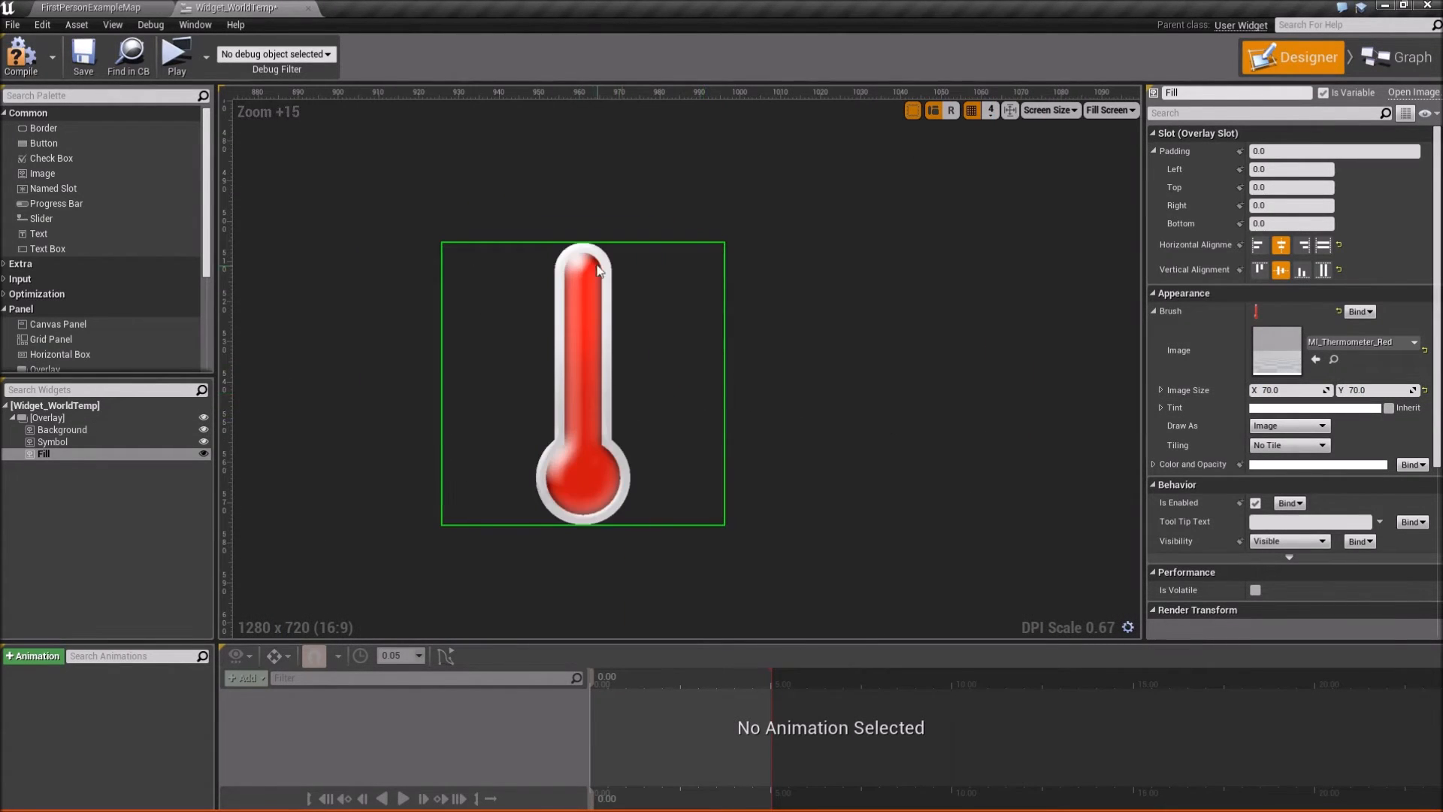
click(837, 398)
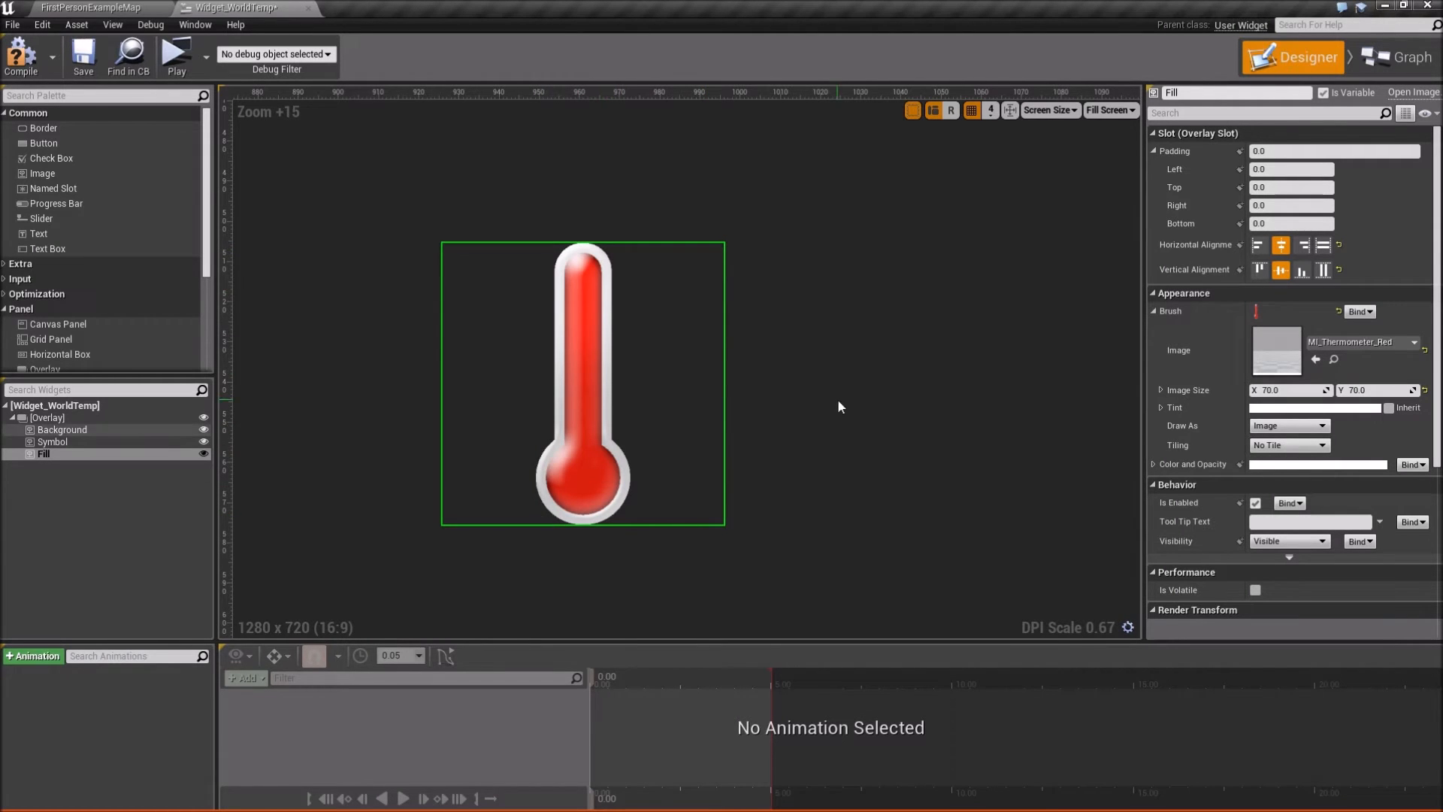
scroll(831, 360, down, 5)
scroll(806, 334, down, 3)
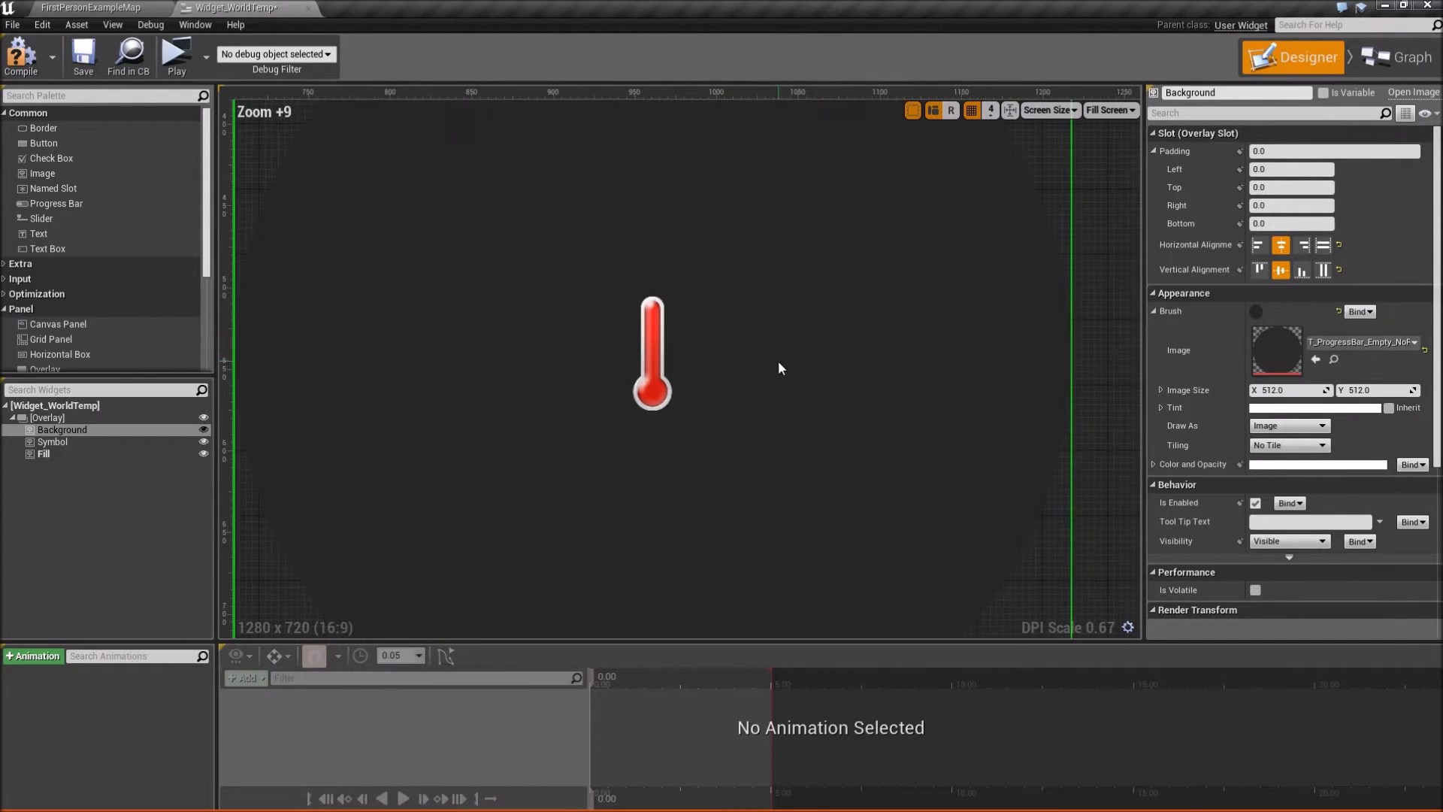
- Locate Widget_WorldTemp among the project assets and duplicate it as Widget_BodyTemp
click(128, 58)
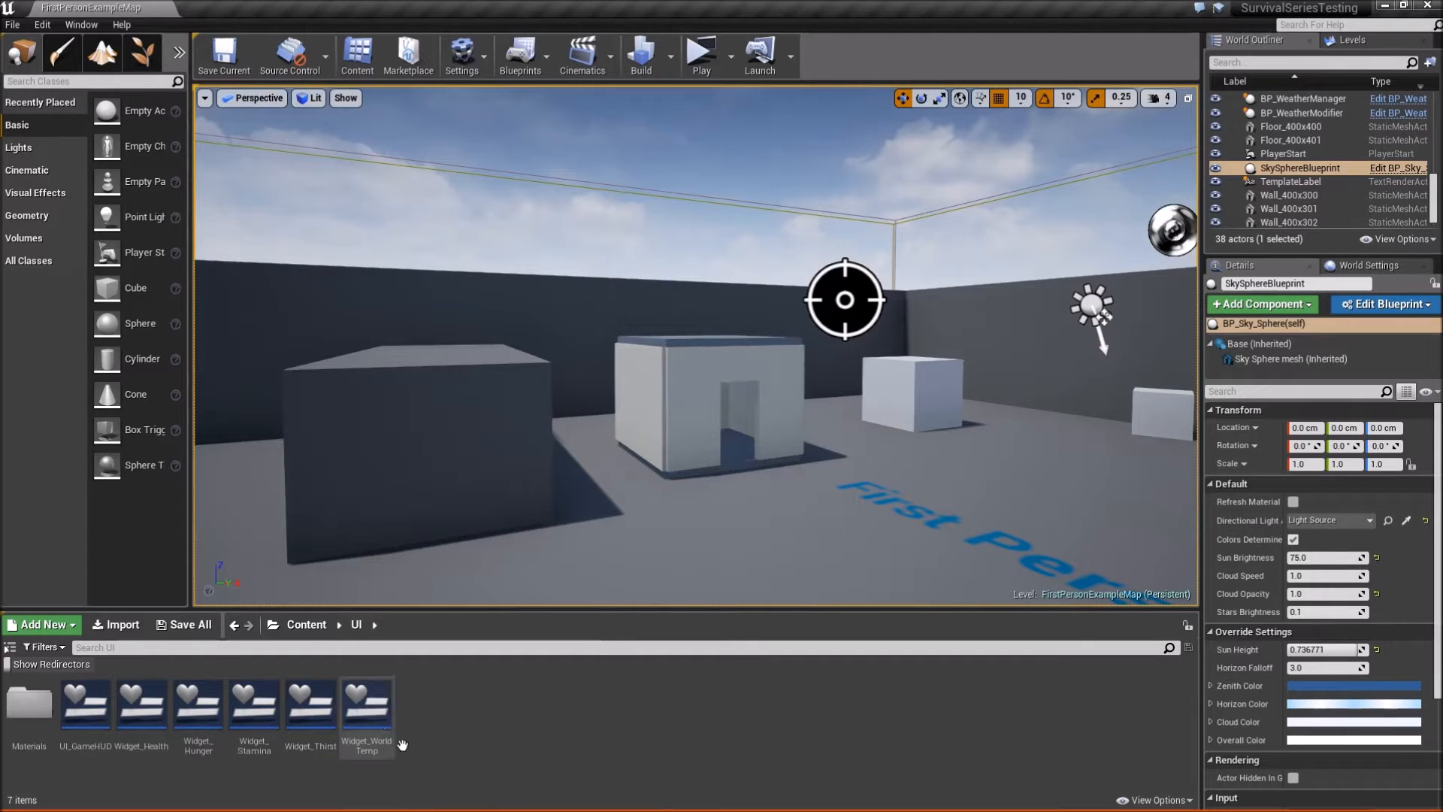
right_click(402, 744)
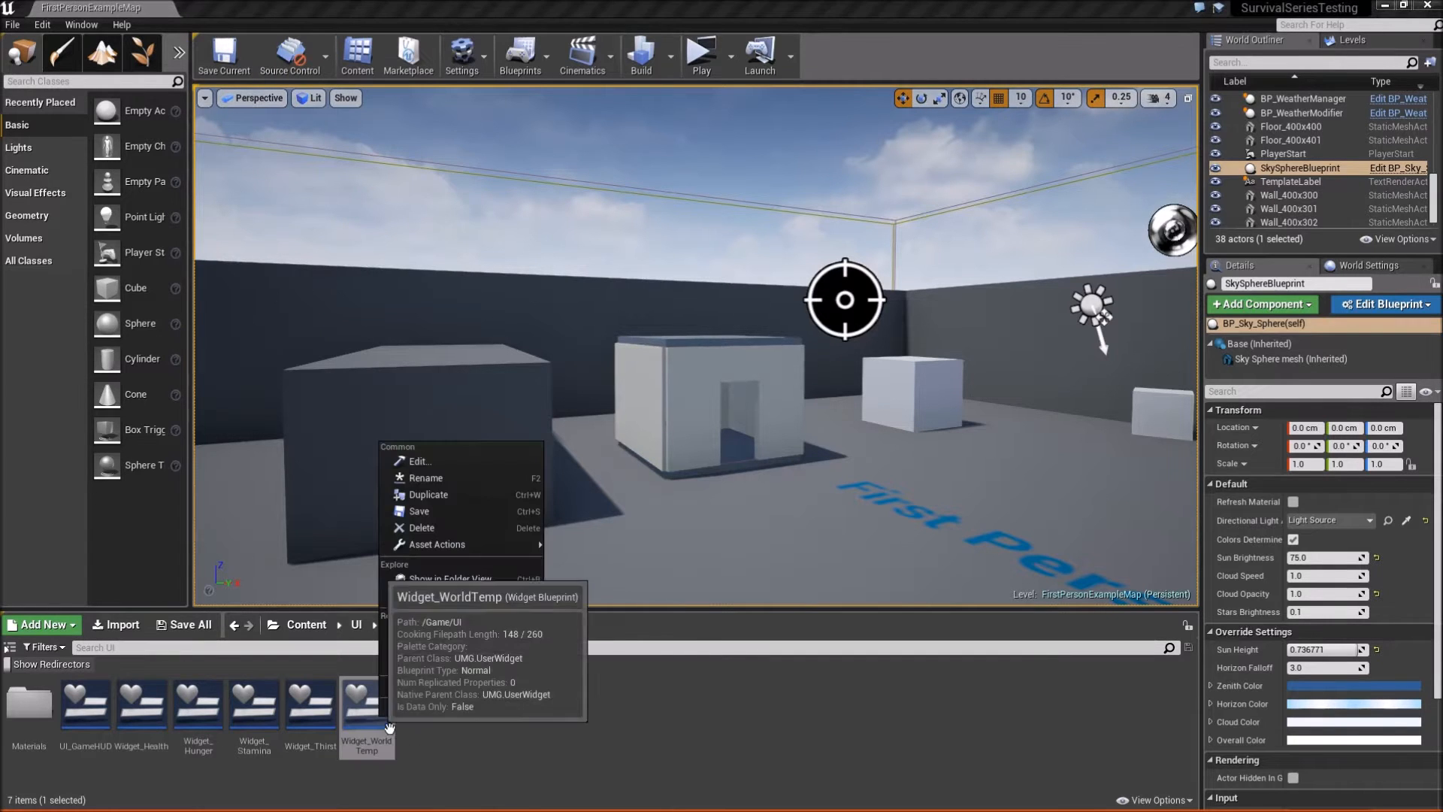
click(454, 506)
text(Widget_)
text(BodyTemp)
key(Return)
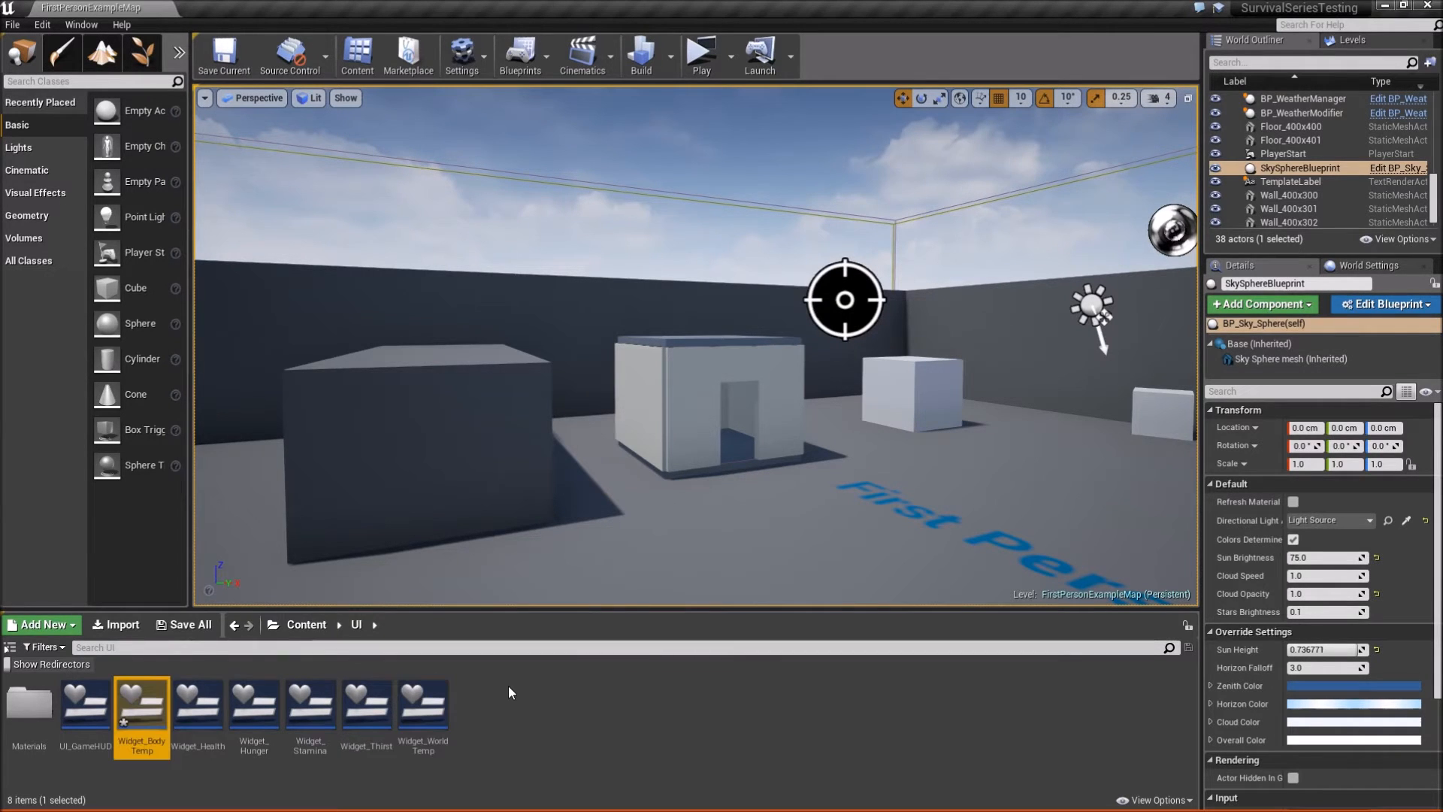
- Open Widget_BodyTemp and set its Fill image's brush to MI_Thermometer_Blue
double_click(142, 705)
scroll(683, 391, up, 9)
click(748, 412)
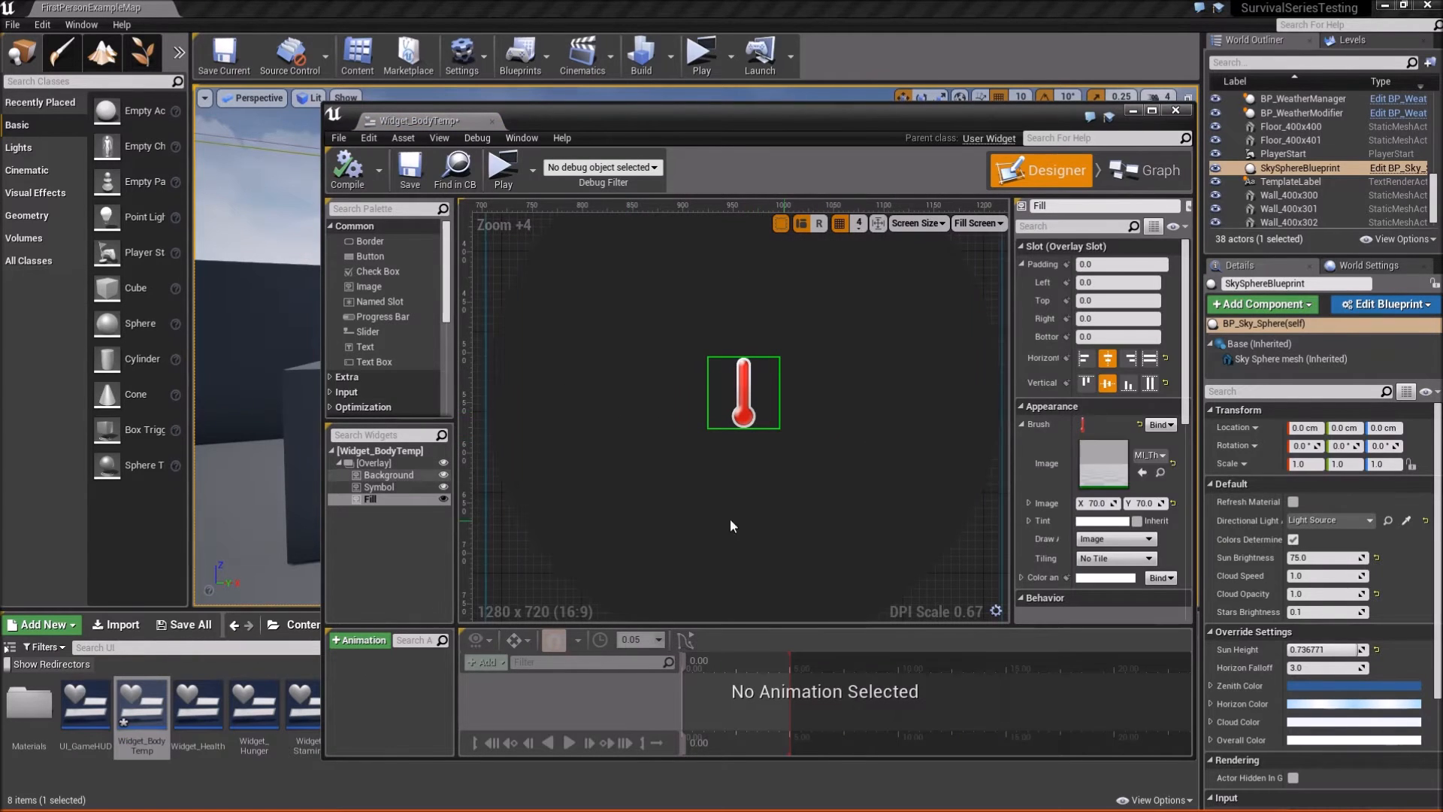
click(1149, 455)
click(1287, 680)
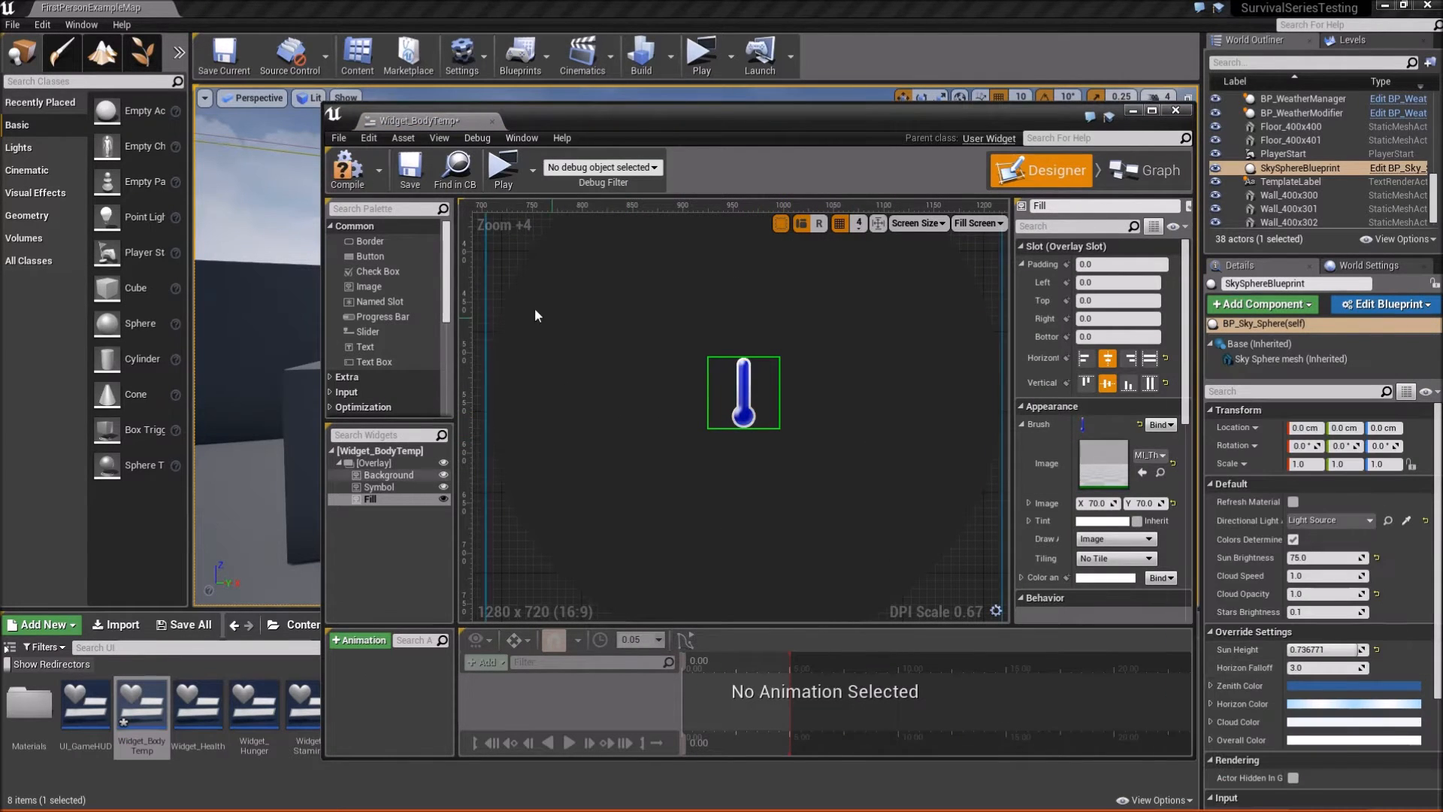
- Save and close the Widget_BodyTemp blueprint, and save the current level
click(410, 167)
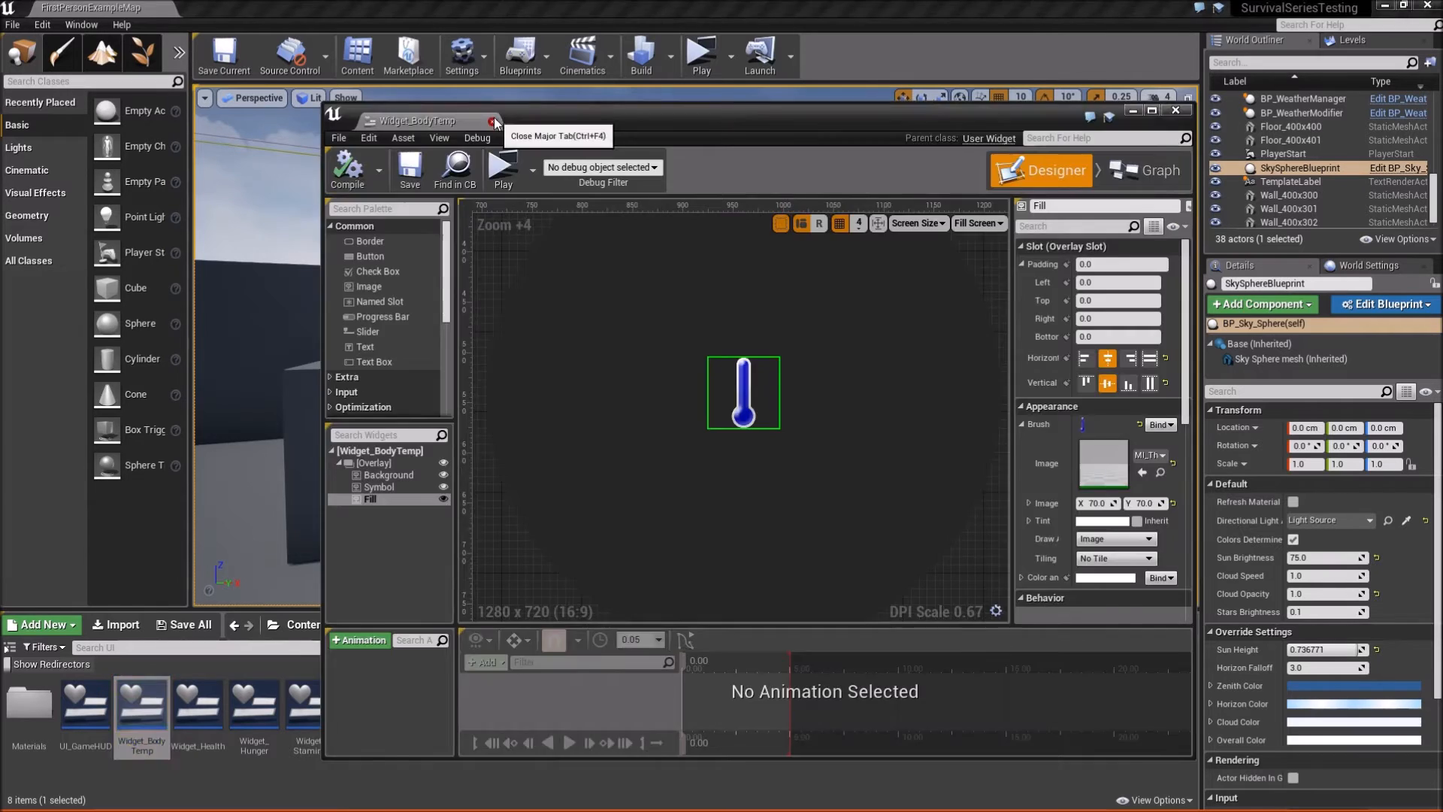
click(493, 121)
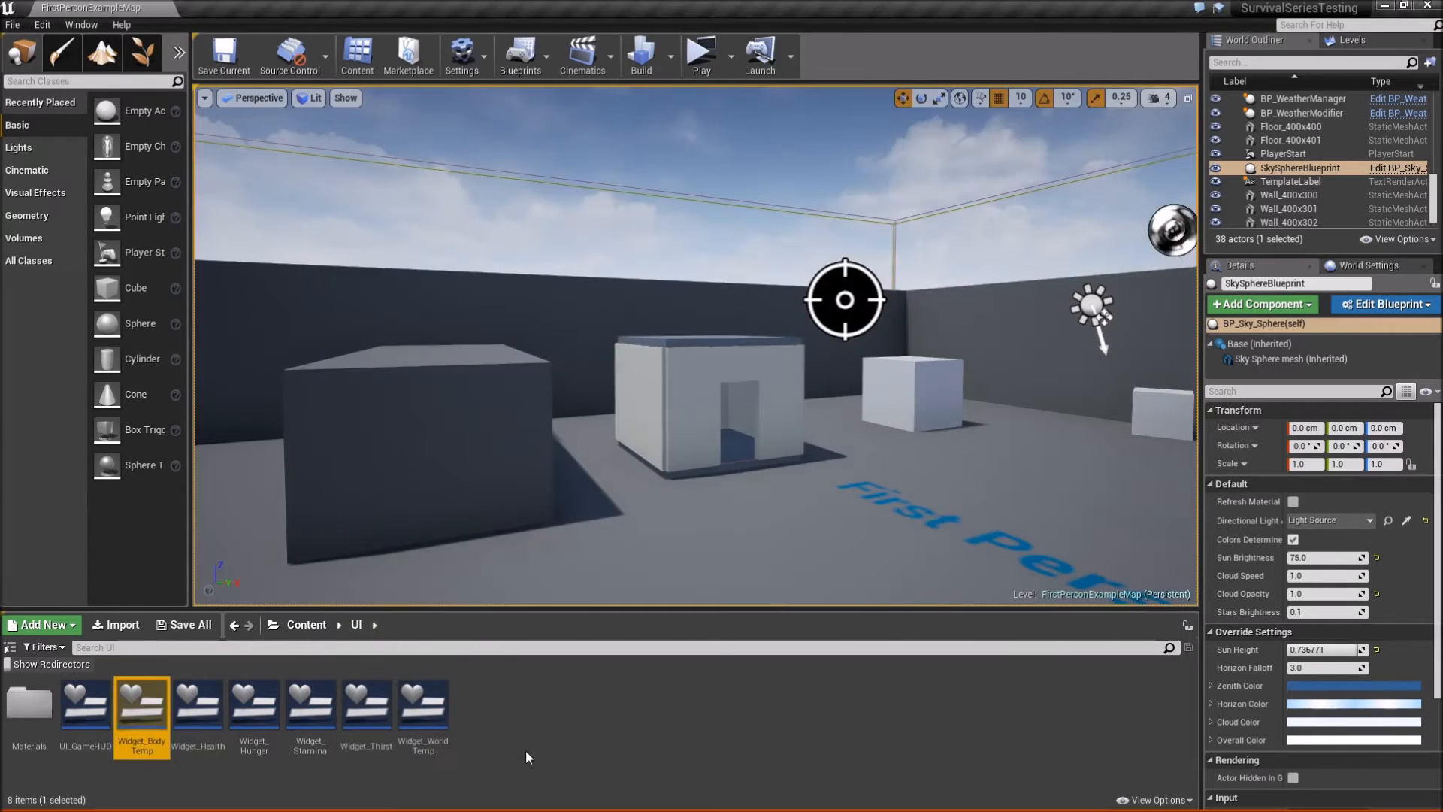
click(237, 66)
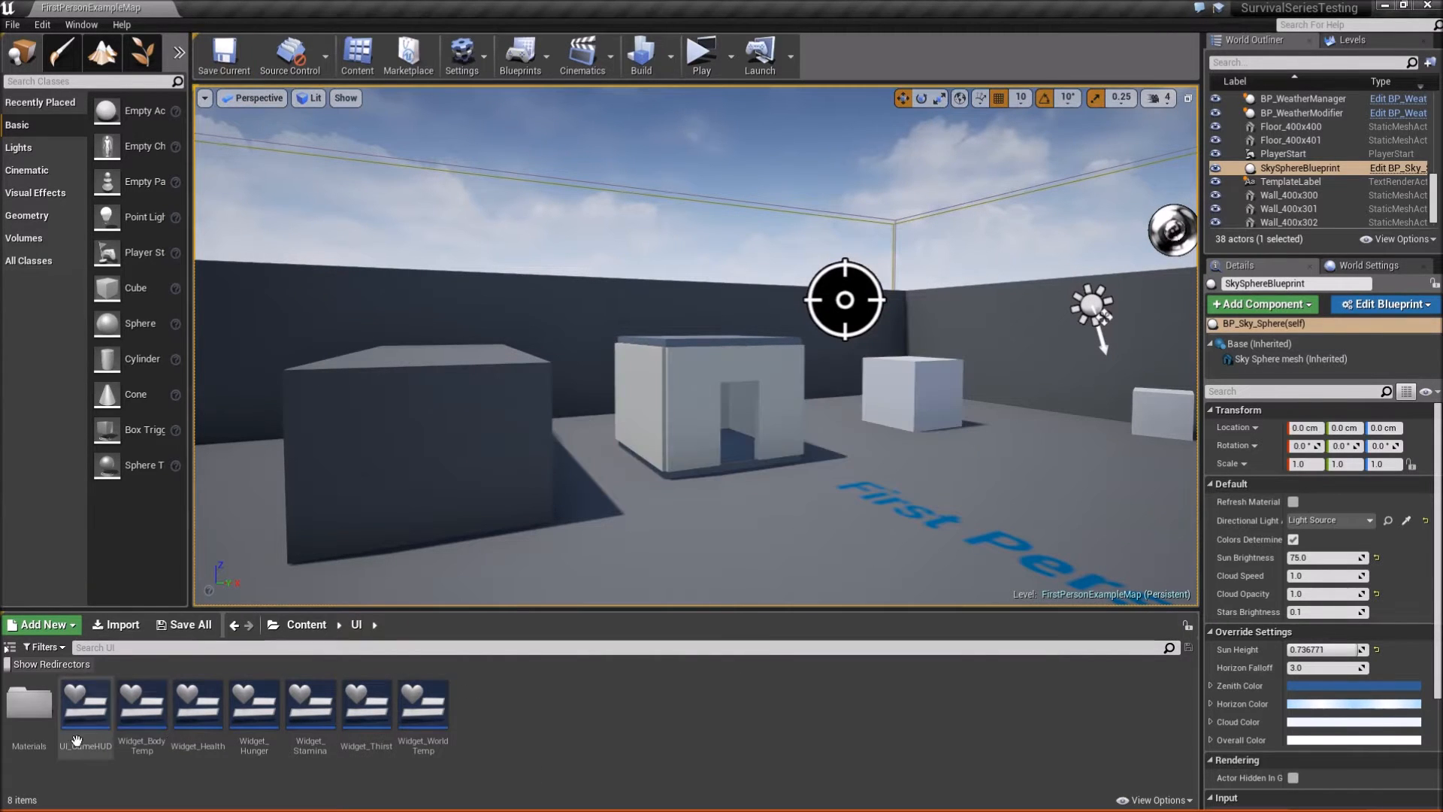
- Open the UI_GameHUD widget and remove the Percent binding from HealthBar
double_click(85, 711)
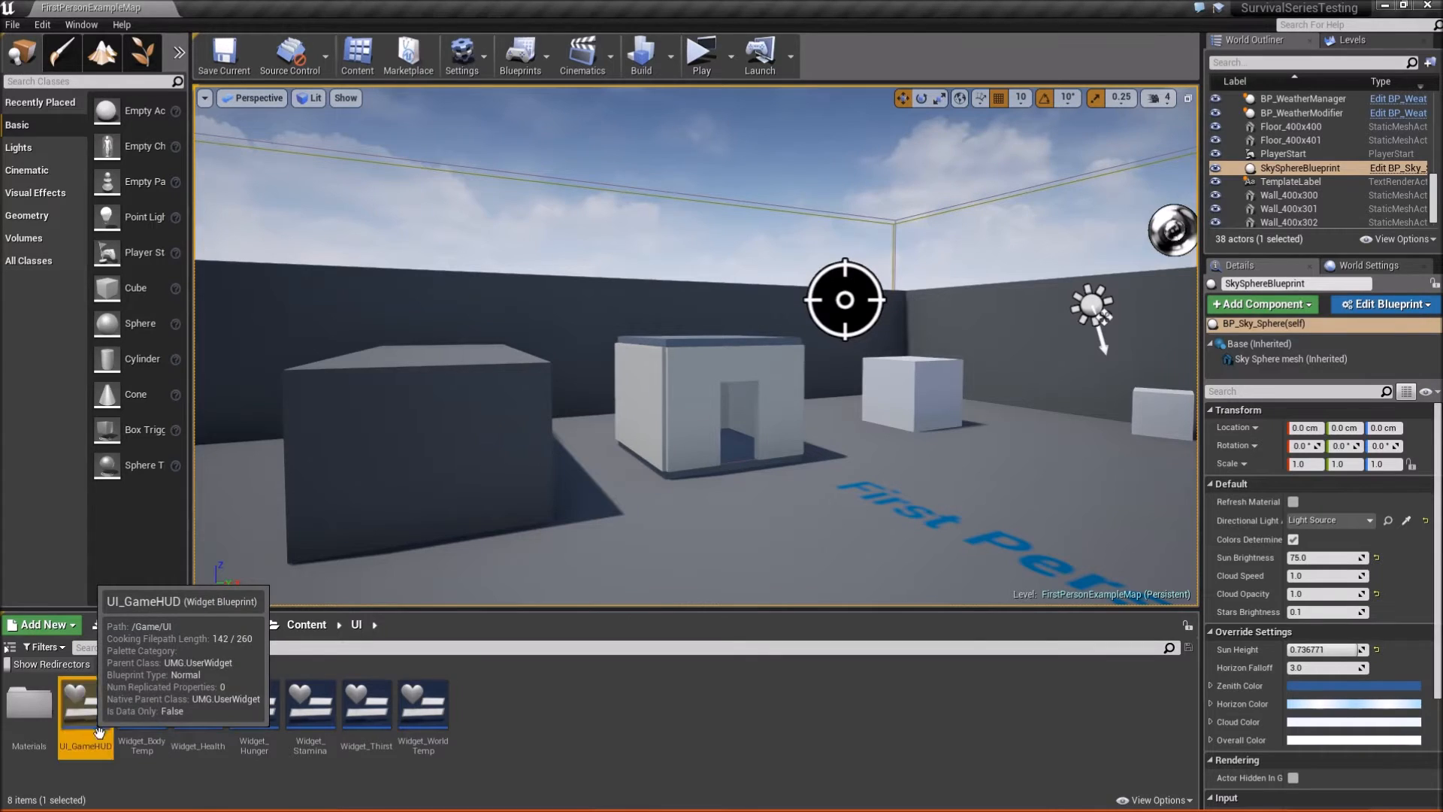
scroll(436, 298, up, 2)
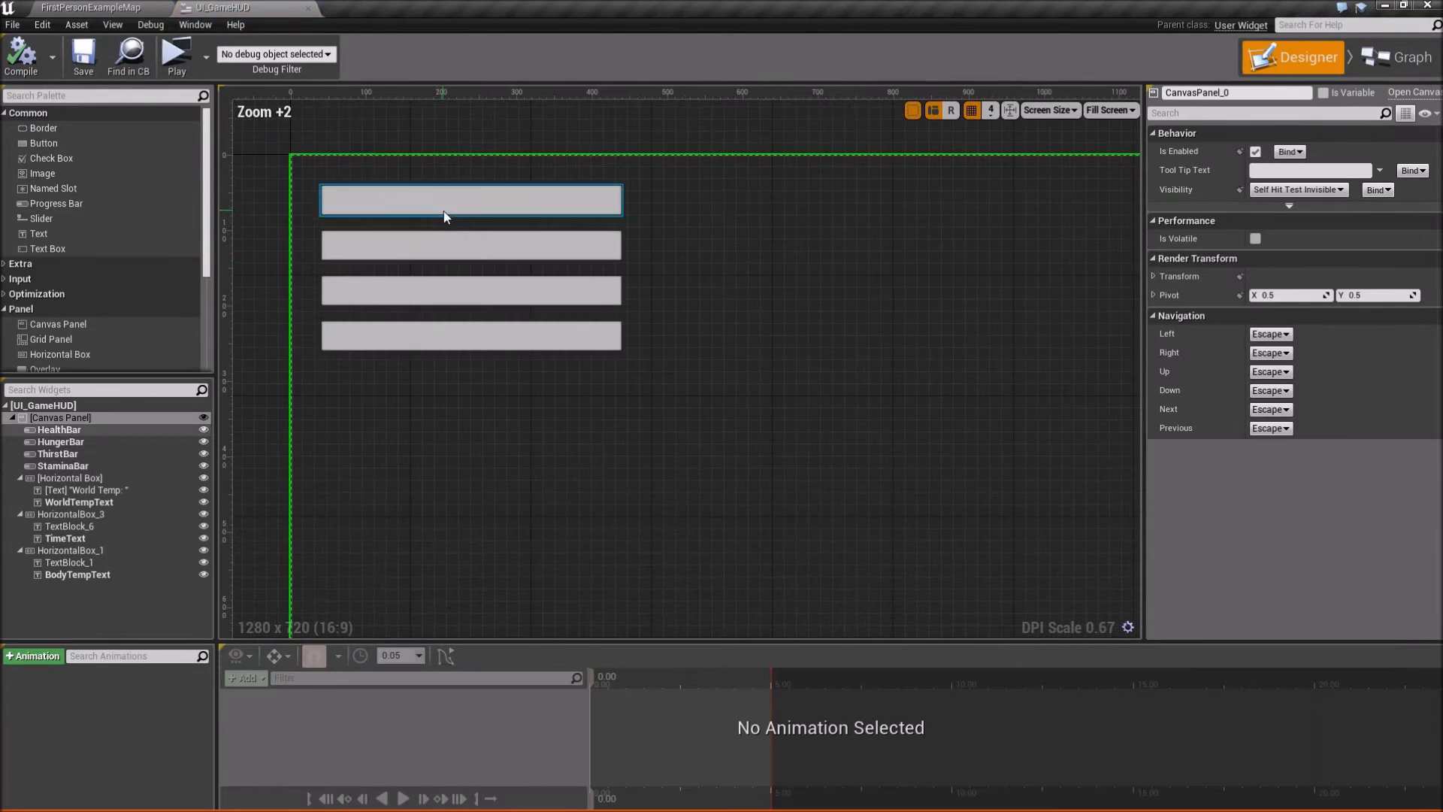
click(443, 209)
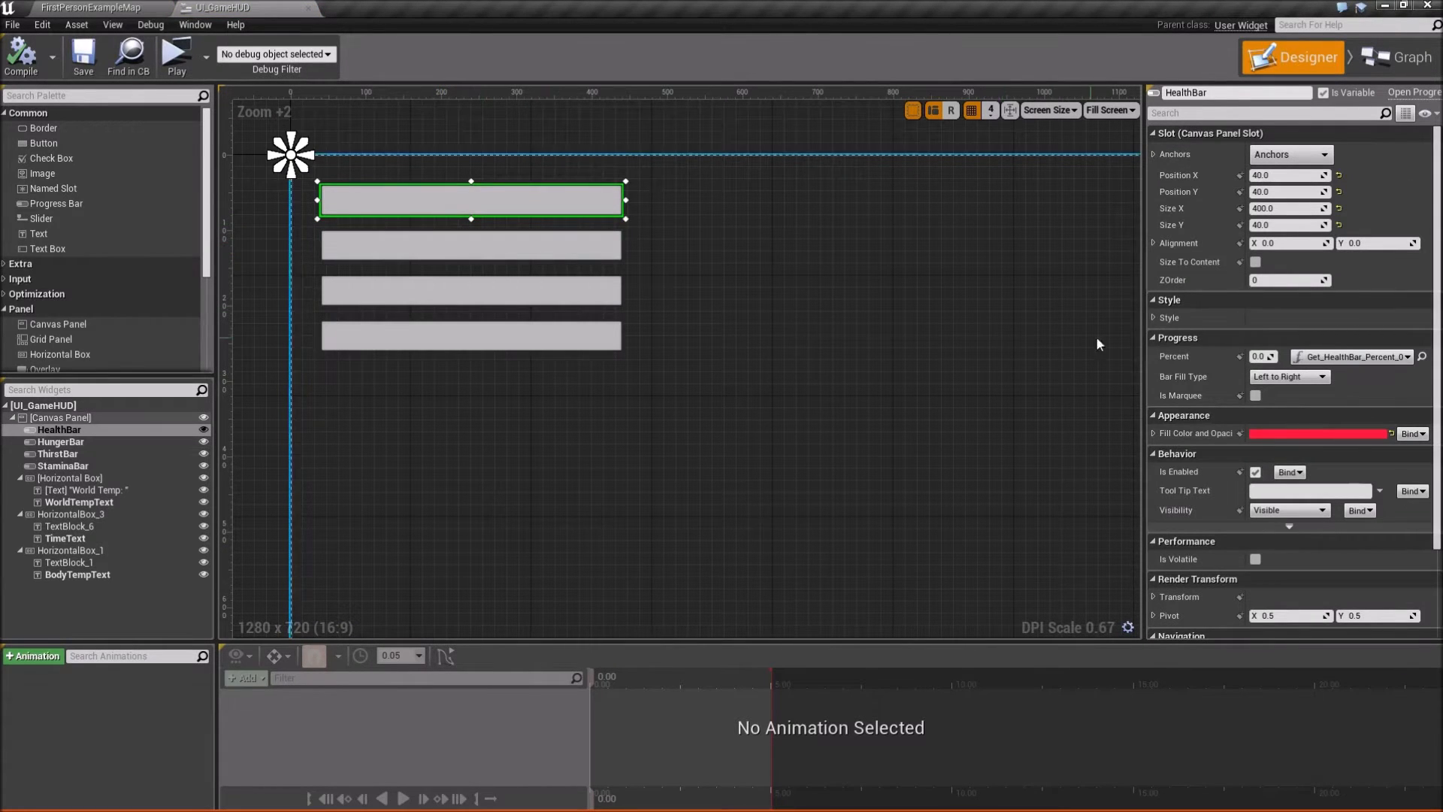
click(1356, 359)
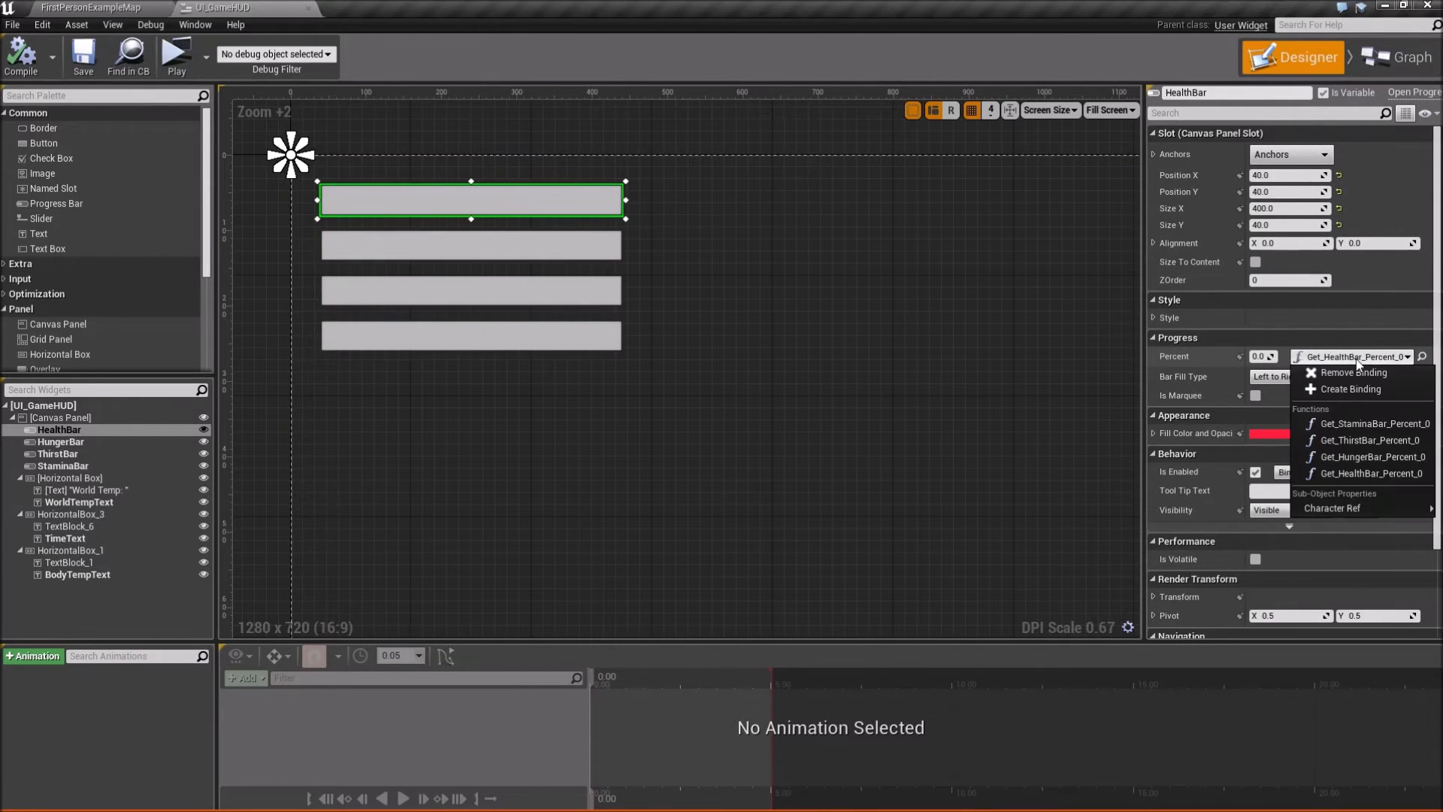
click(1353, 373)
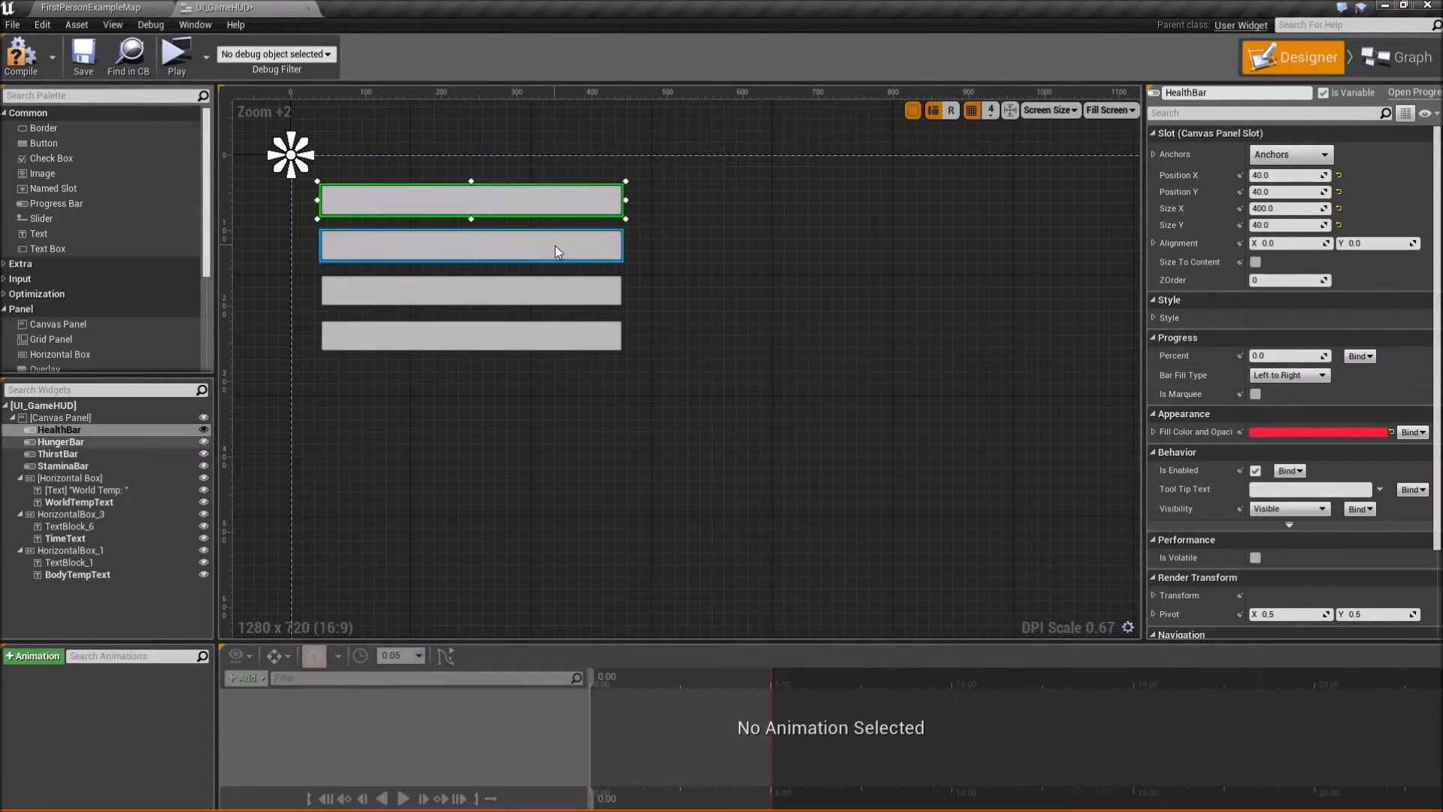
- Remove the Percent bindings from HungerBar, ThirstBar and StaminaBar
click(471, 245)
click(1357, 357)
click(1357, 372)
click(472, 290)
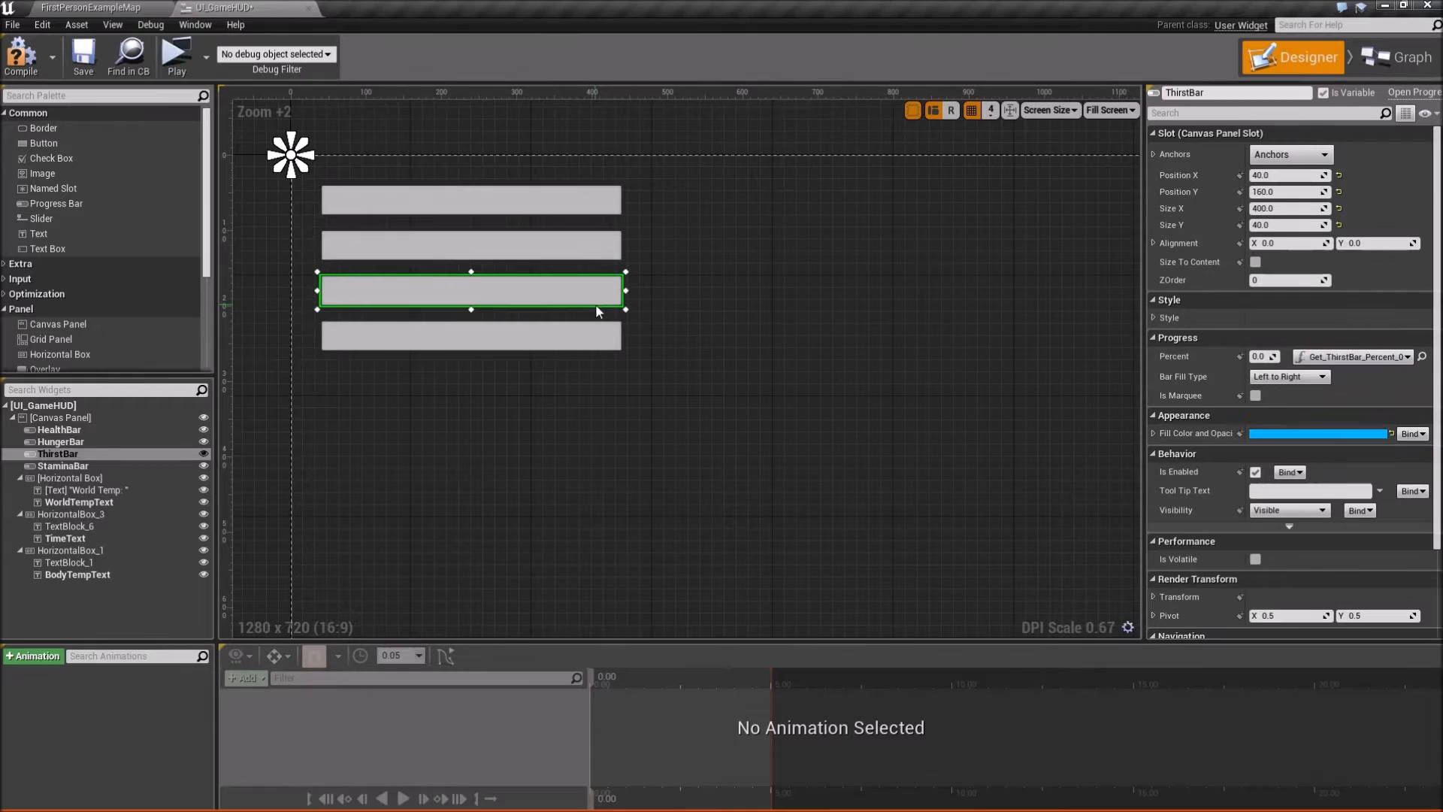
click(1357, 357)
click(1362, 373)
click(472, 335)
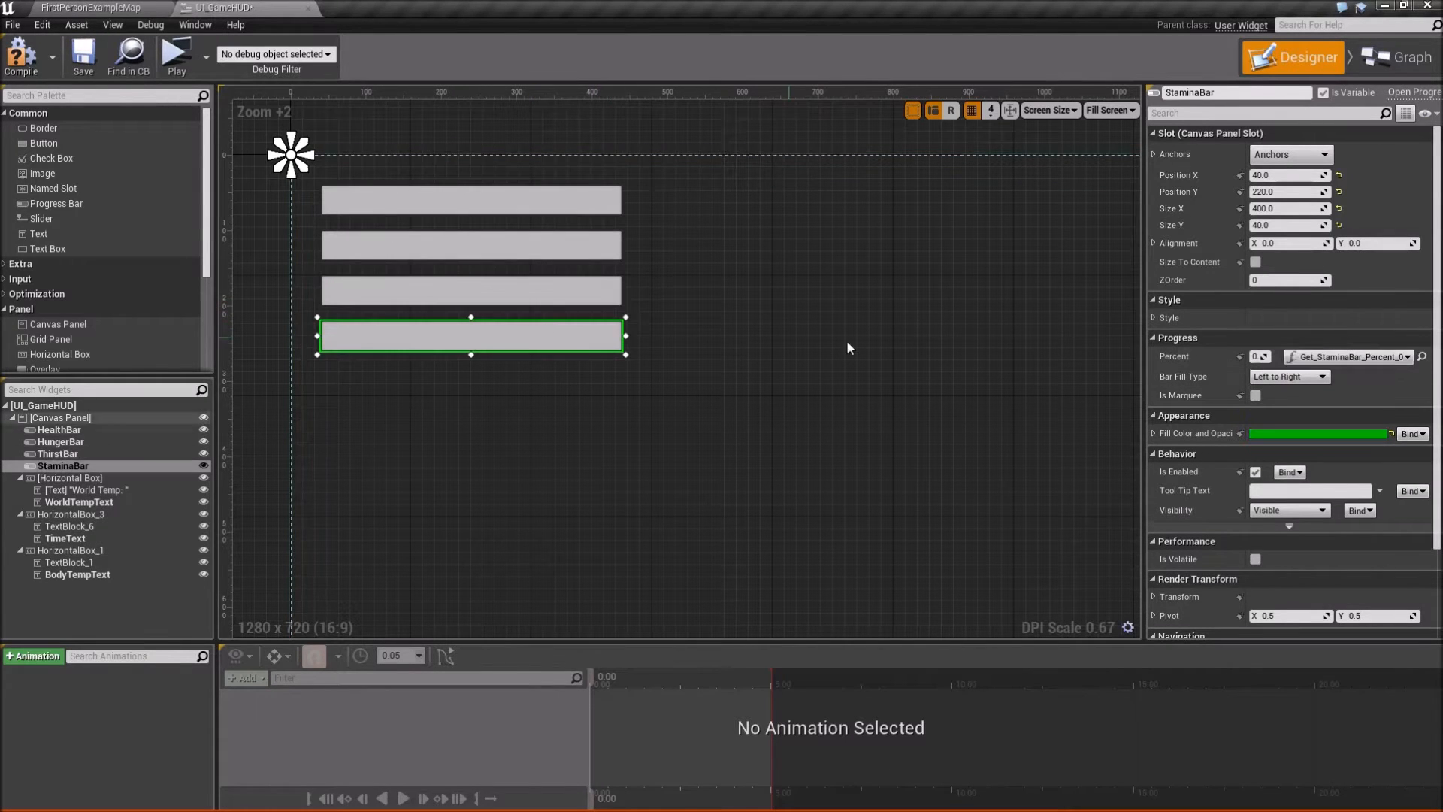
click(1349, 357)
click(1320, 376)
- Delete HealthBar, HungerBar, ThirstBar and StaminaBar from the canvas panel and save UI_GameHUD
click(59, 429)
shift+click(60, 466)
key(Delete)
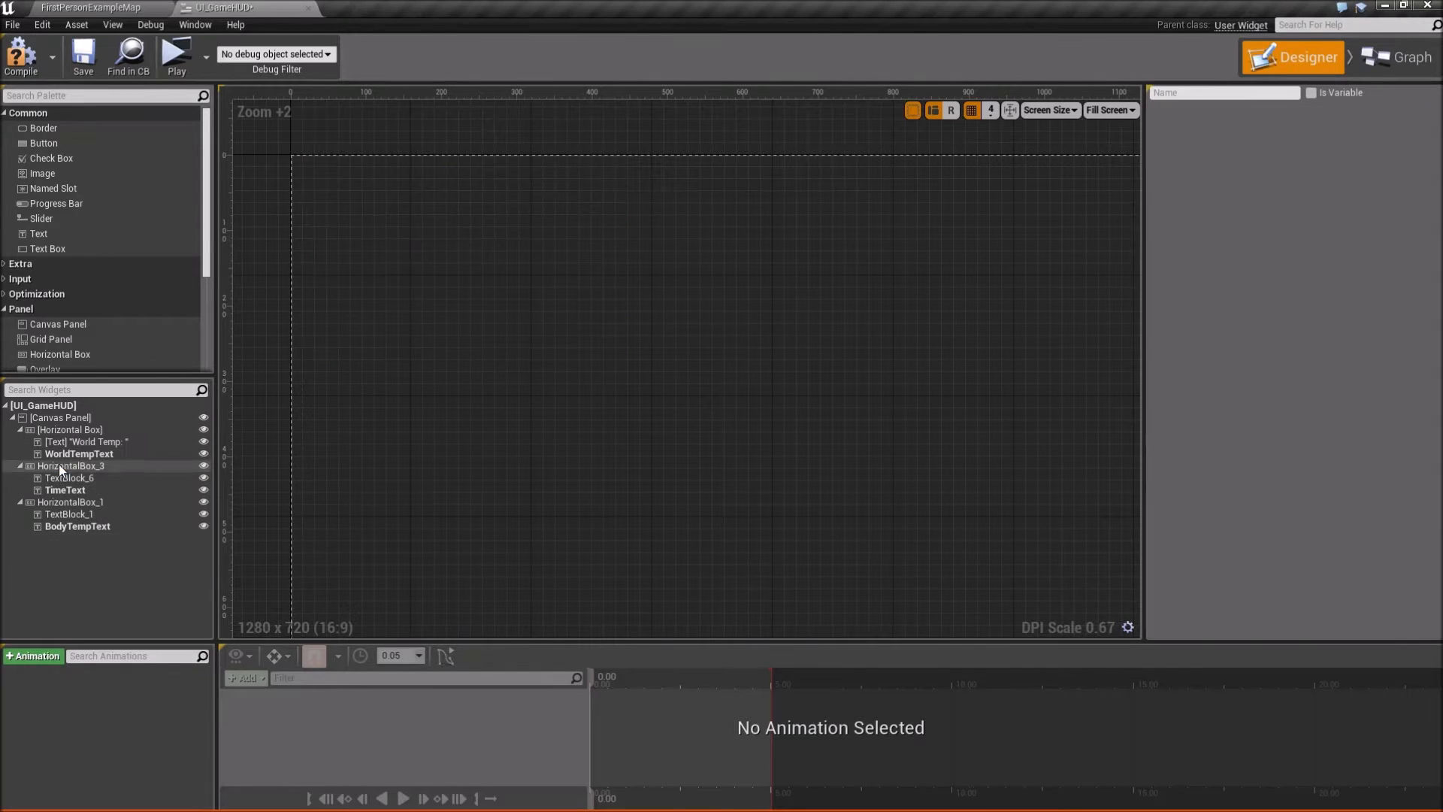
click(76, 65)
- Reorder the hierarchy so the Body Temp row's HorizontalBox_1 sits above the Time row's HorizontalBox_3
scroll(792, 403, down, 2)
scroll(682, 378, up, 2)
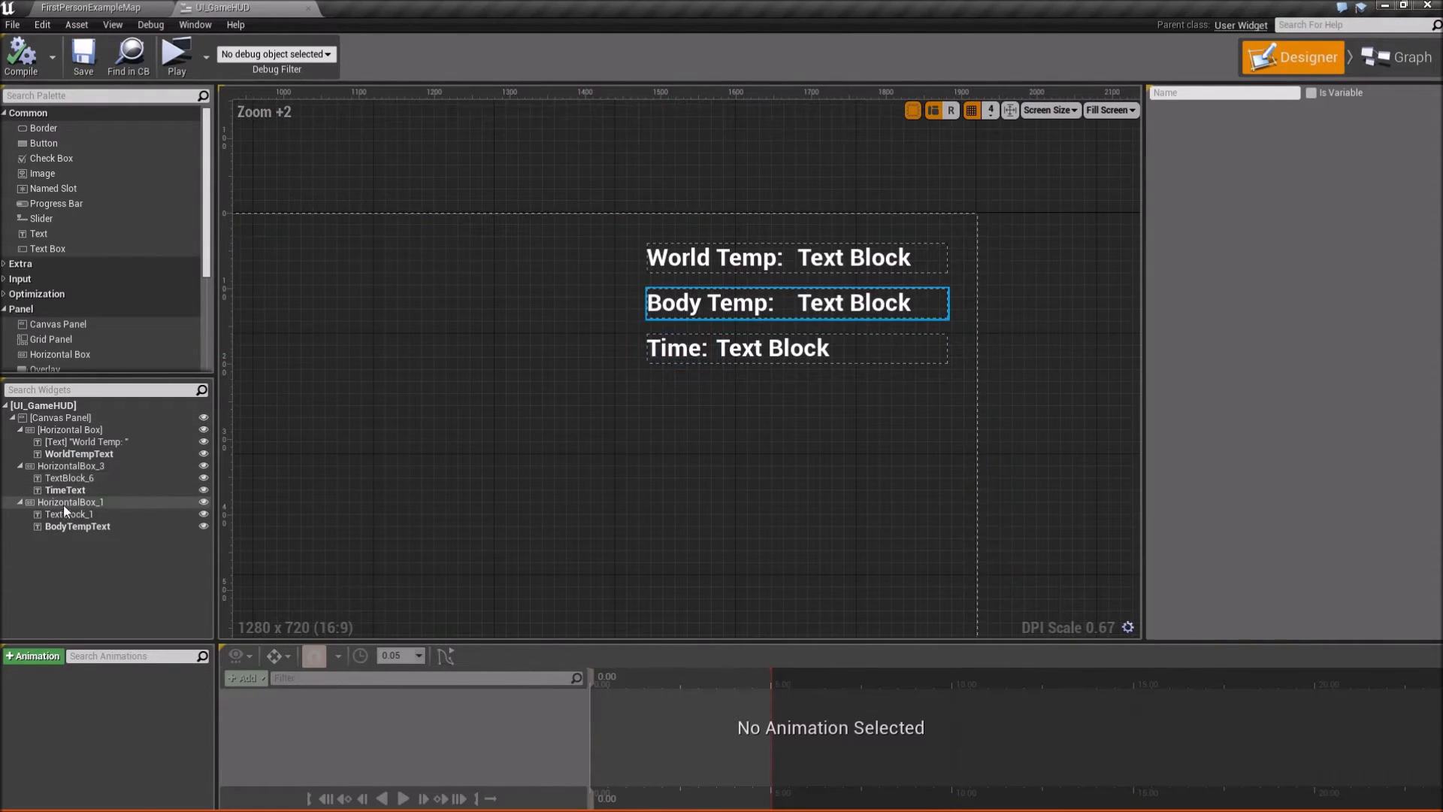
drag(70, 499, 52, 466)
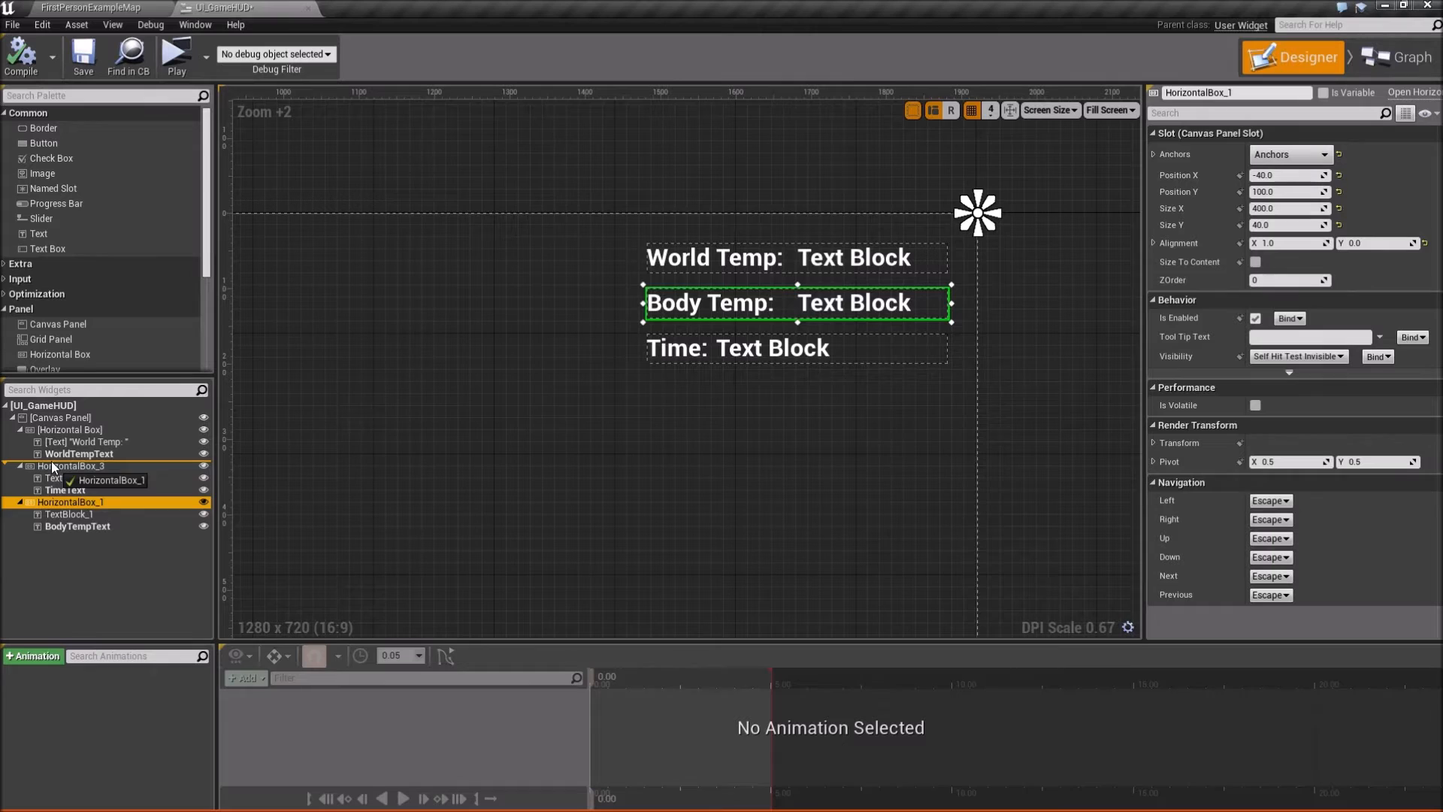
drag(52, 466, 53, 466)
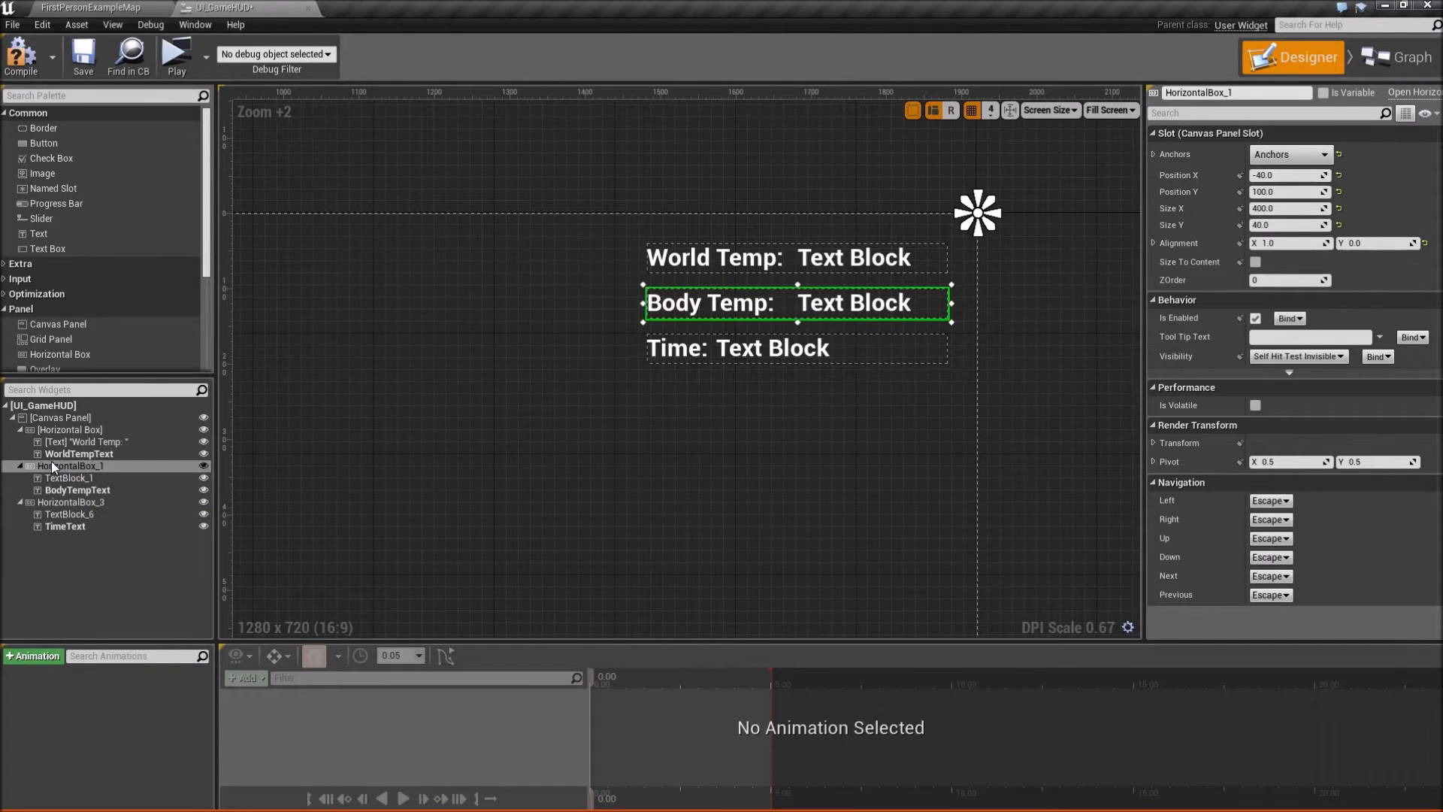
click(72, 503)
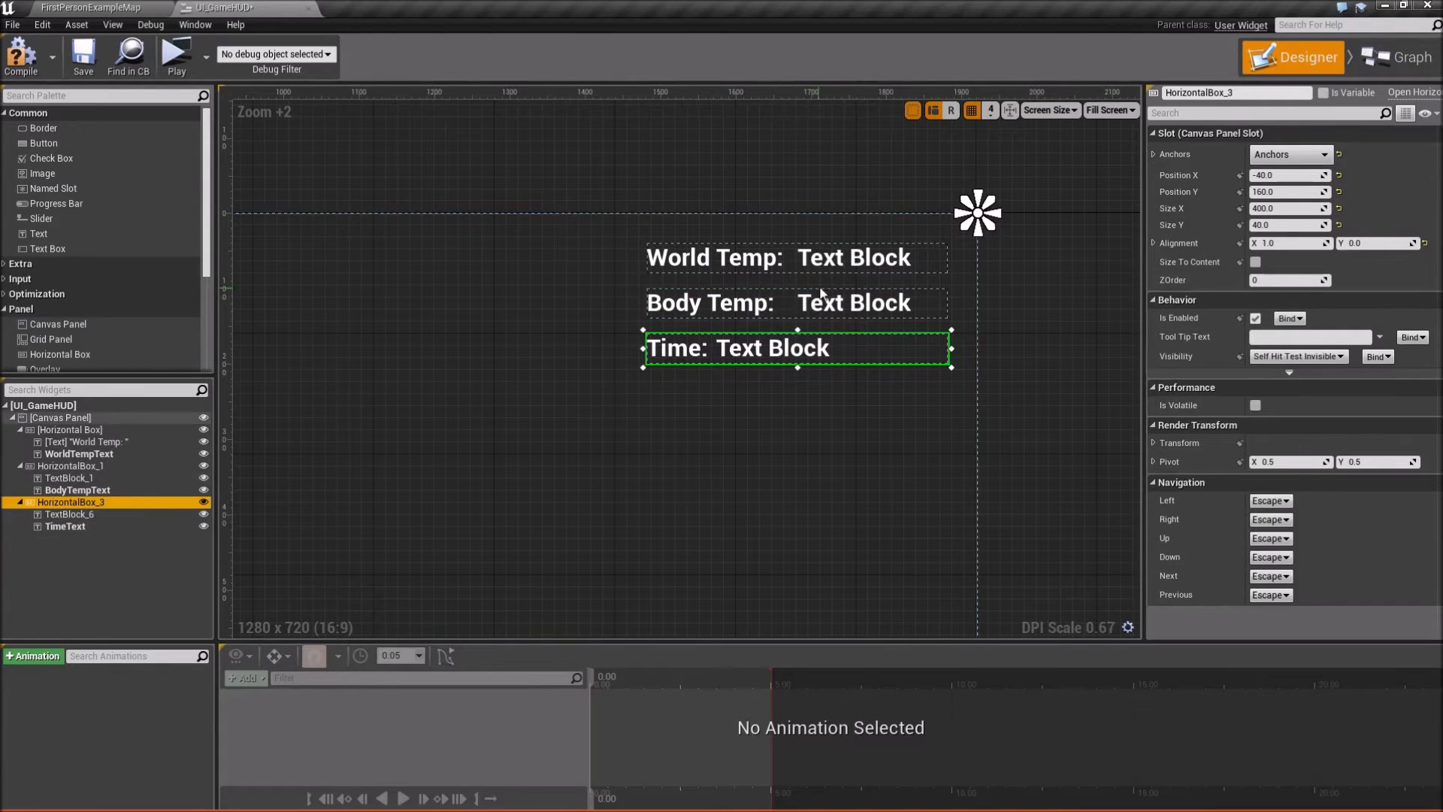
- Compile and save the UI_GameHUD widget with its reordered text rows
right_drag(473, 344, 753, 310)
scroll(837, 290, down, 2)
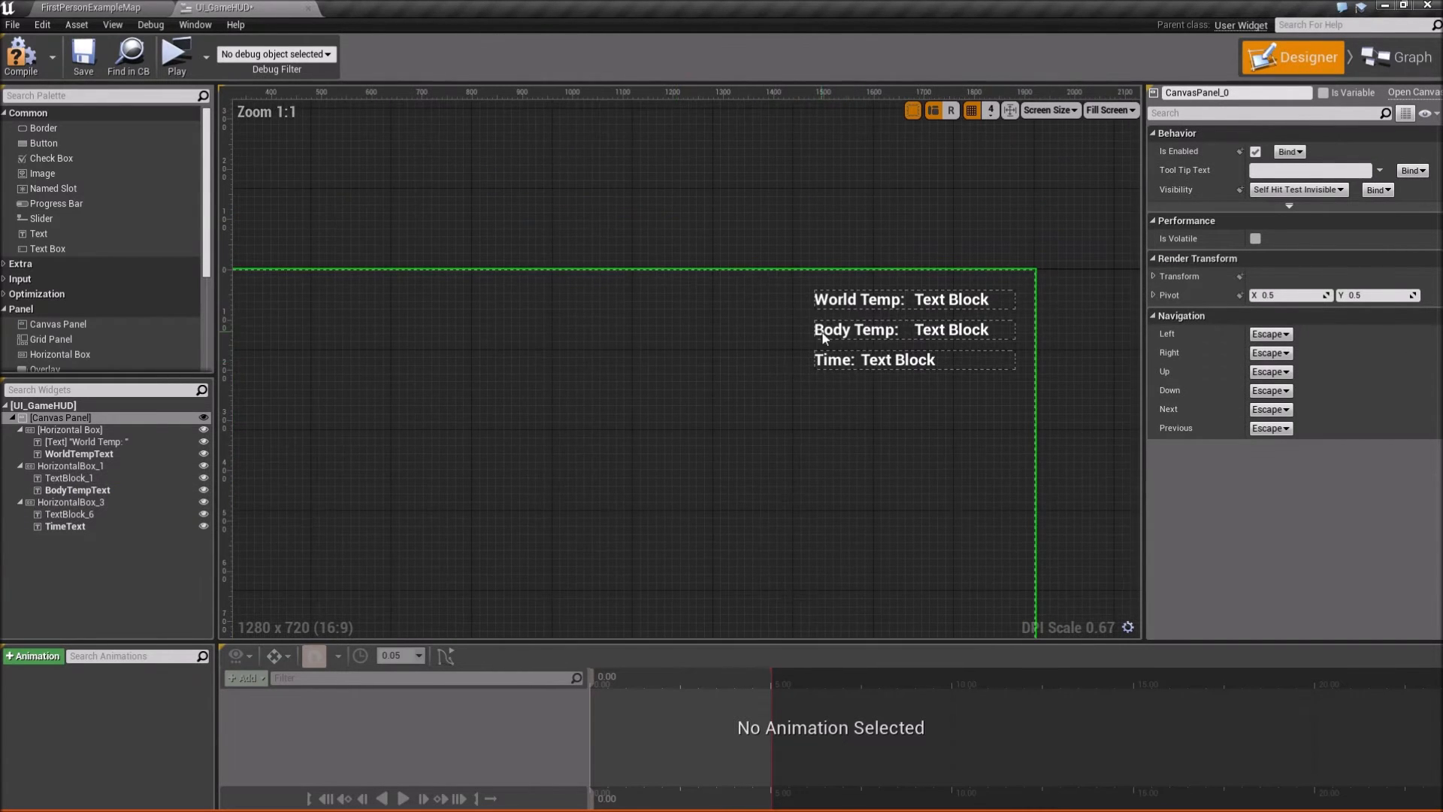
right_drag(592, 346, 1051, 328)
right_drag(885, 328, 687, 326)
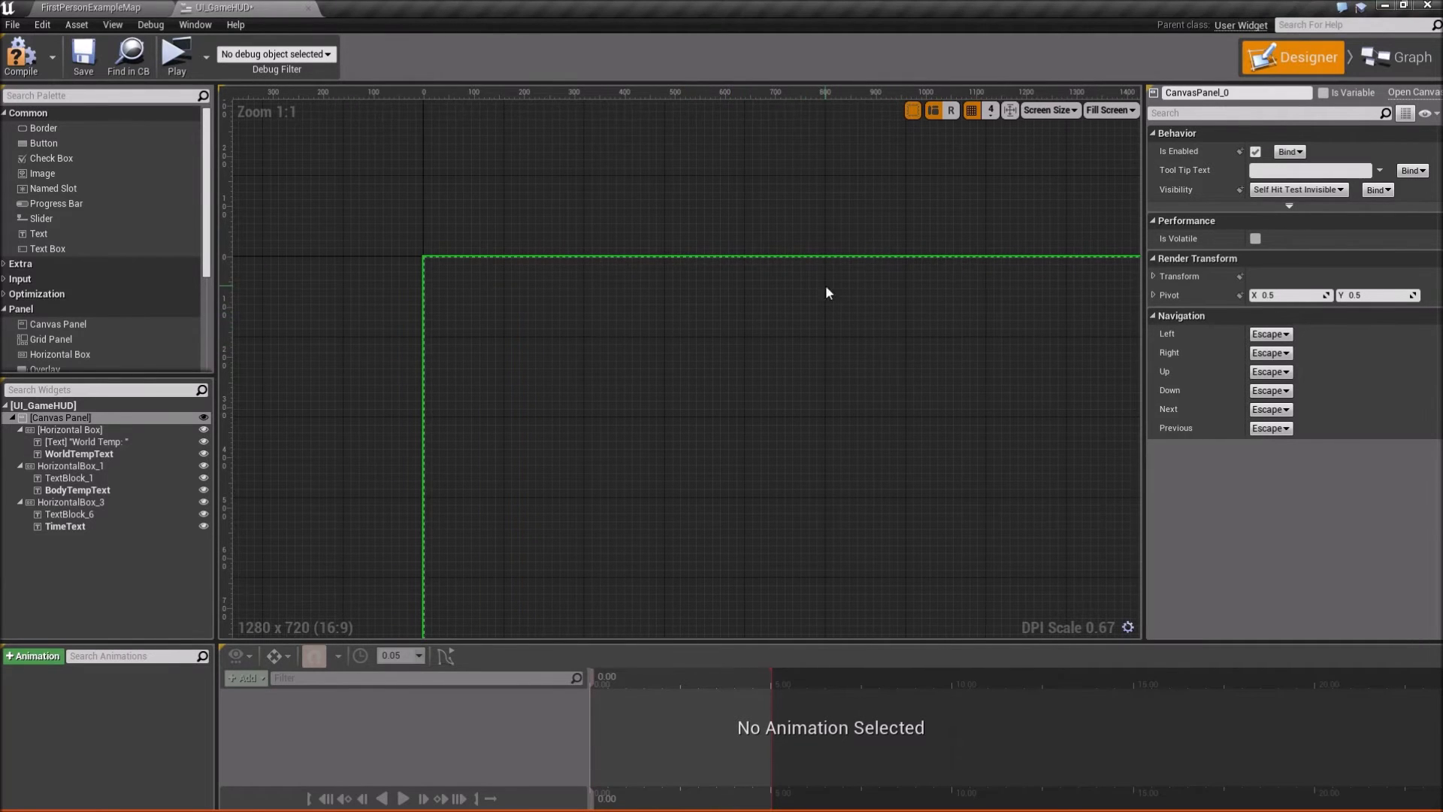
right_drag(806, 351, 609, 370)
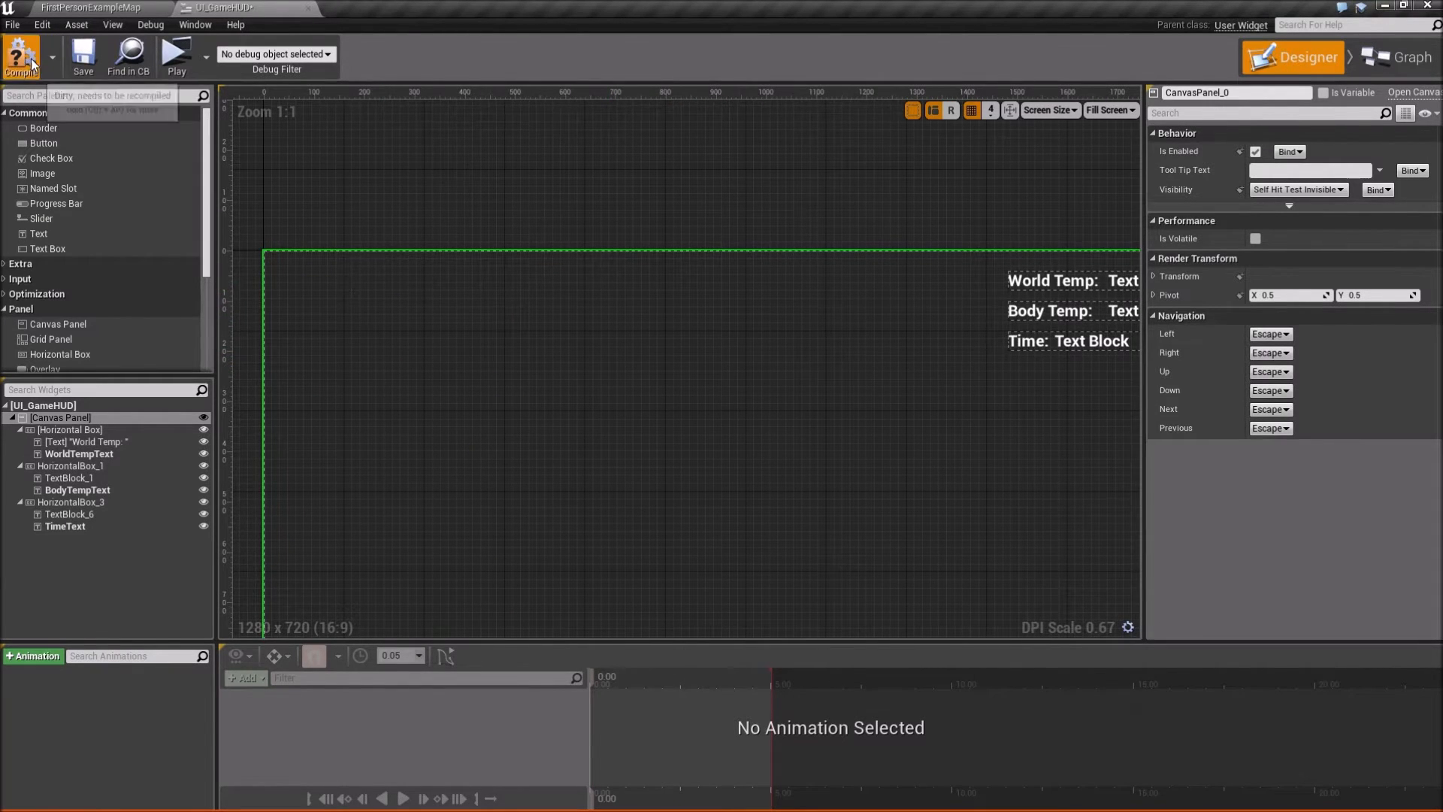
click(87, 64)
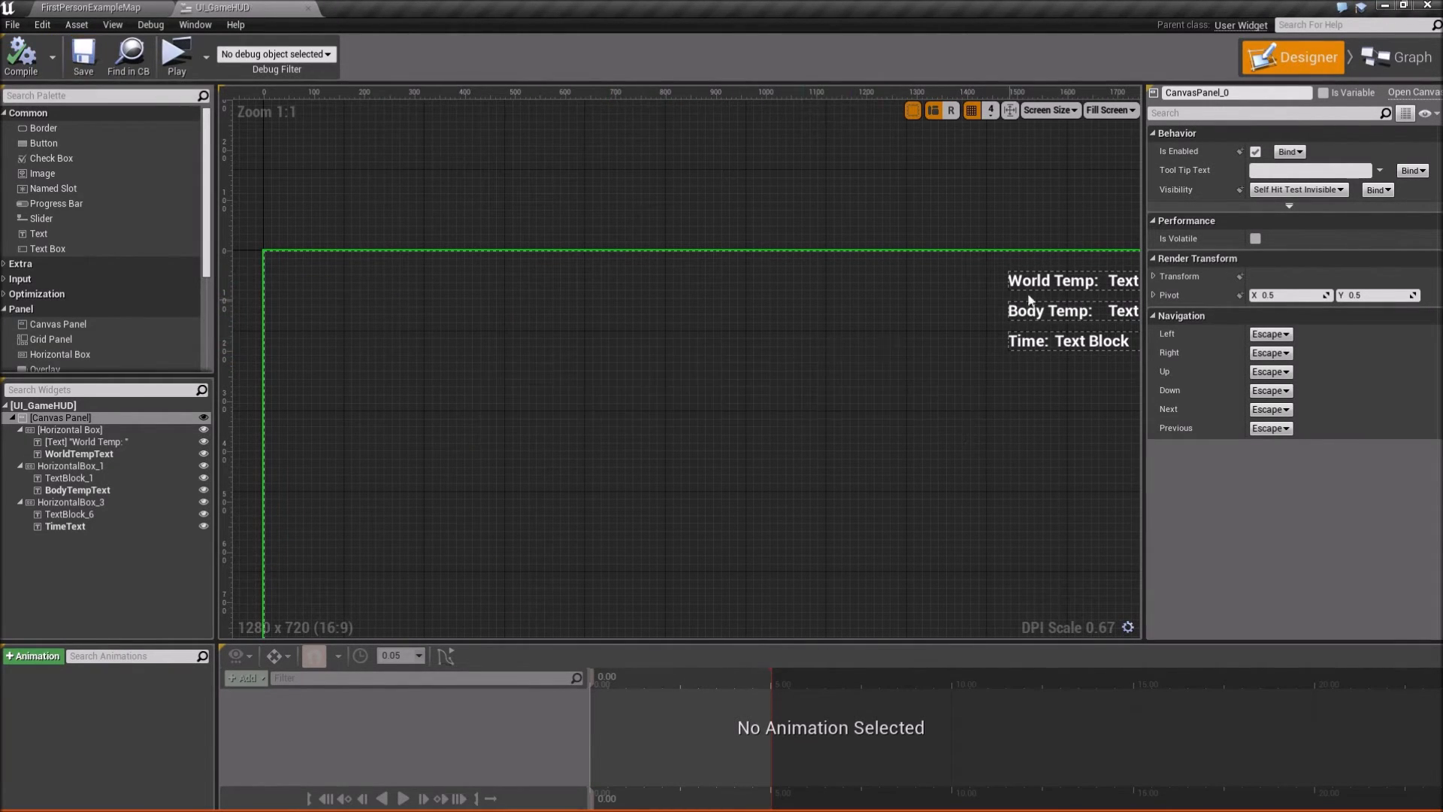
- Delete the Percent binding functions for StaminaBar, ThirstBar, HungerBar and HealthBar from the widget's graph, and save UI_GameHUD
click(1370, 56)
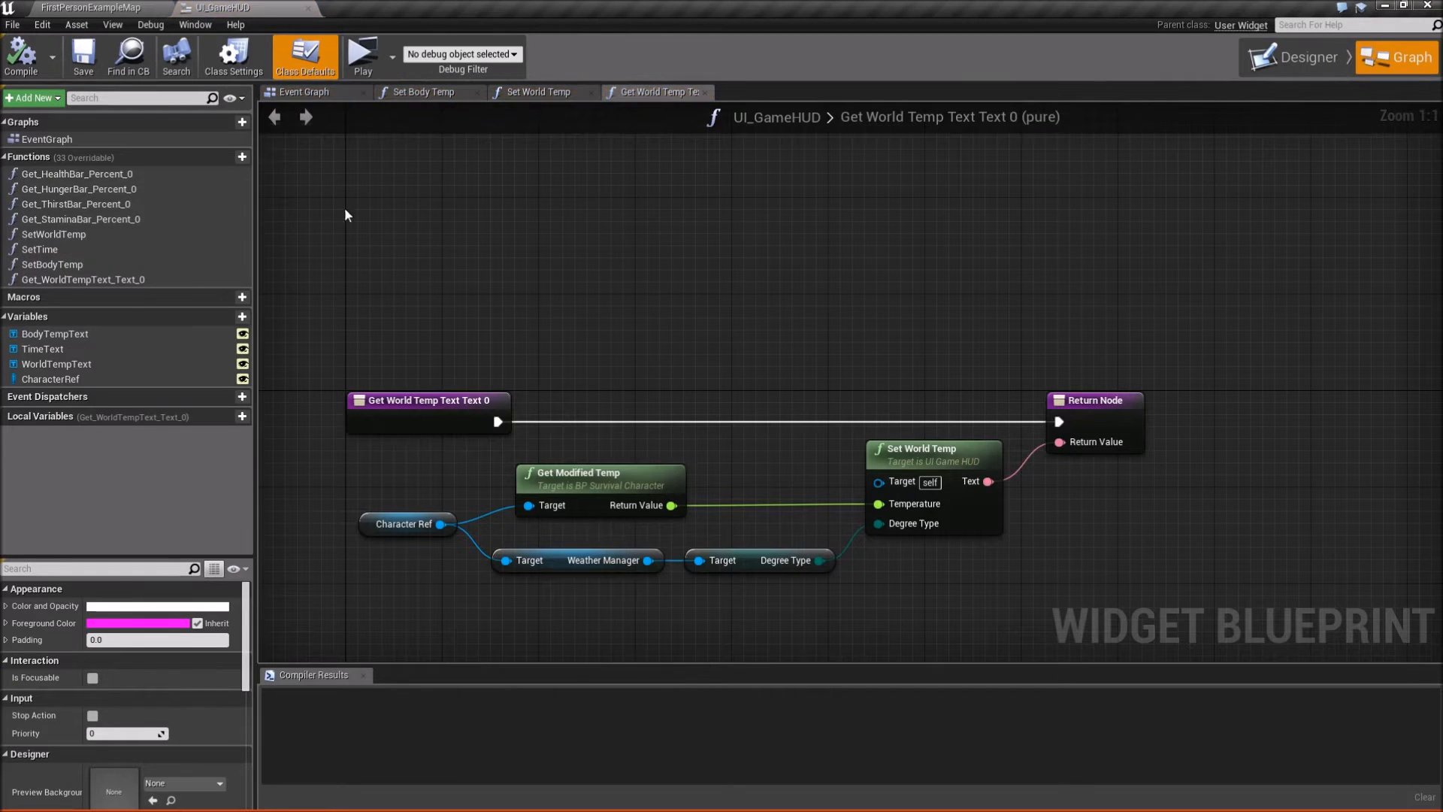
click(108, 219)
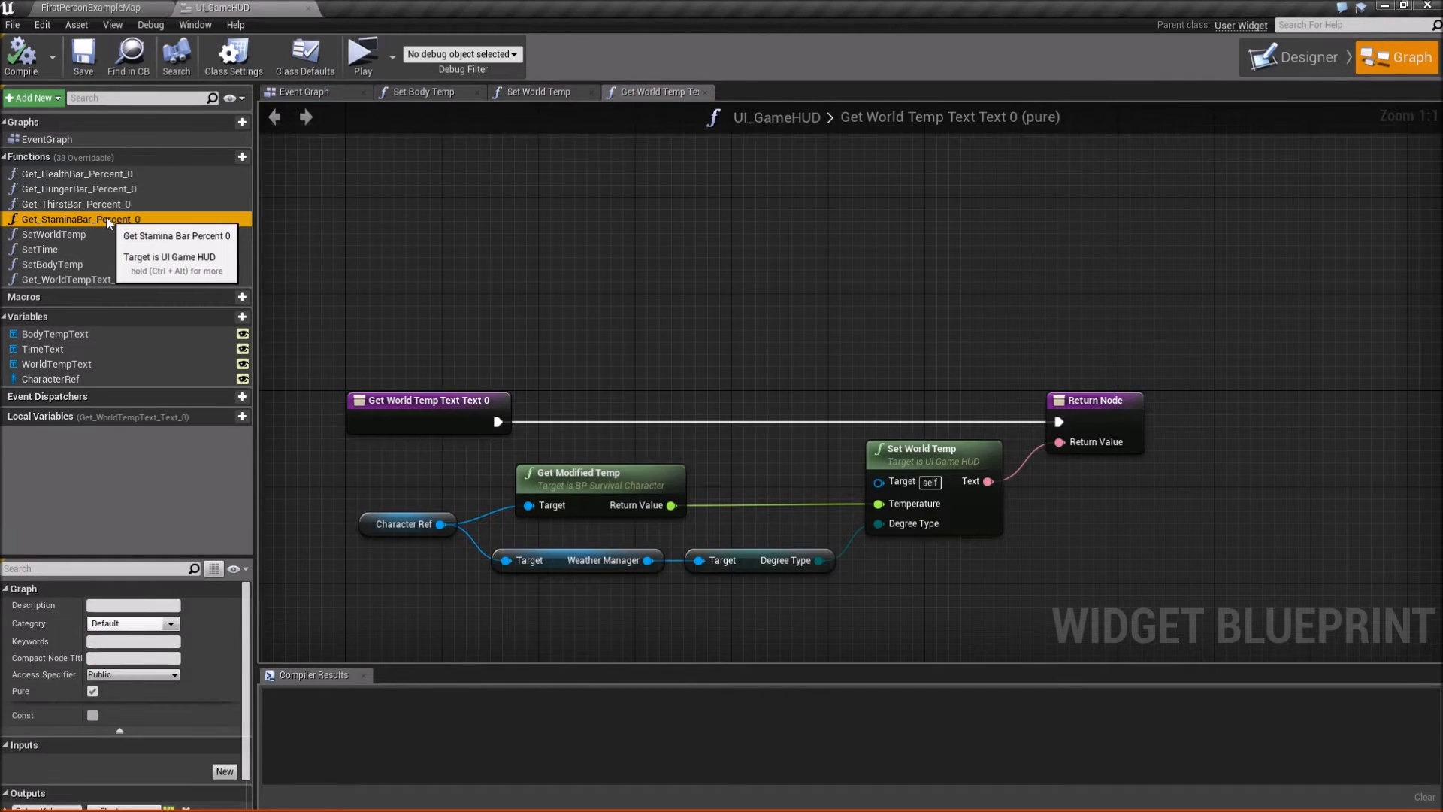
key(Delete)
click(101, 206)
key(Delete)
click(100, 191)
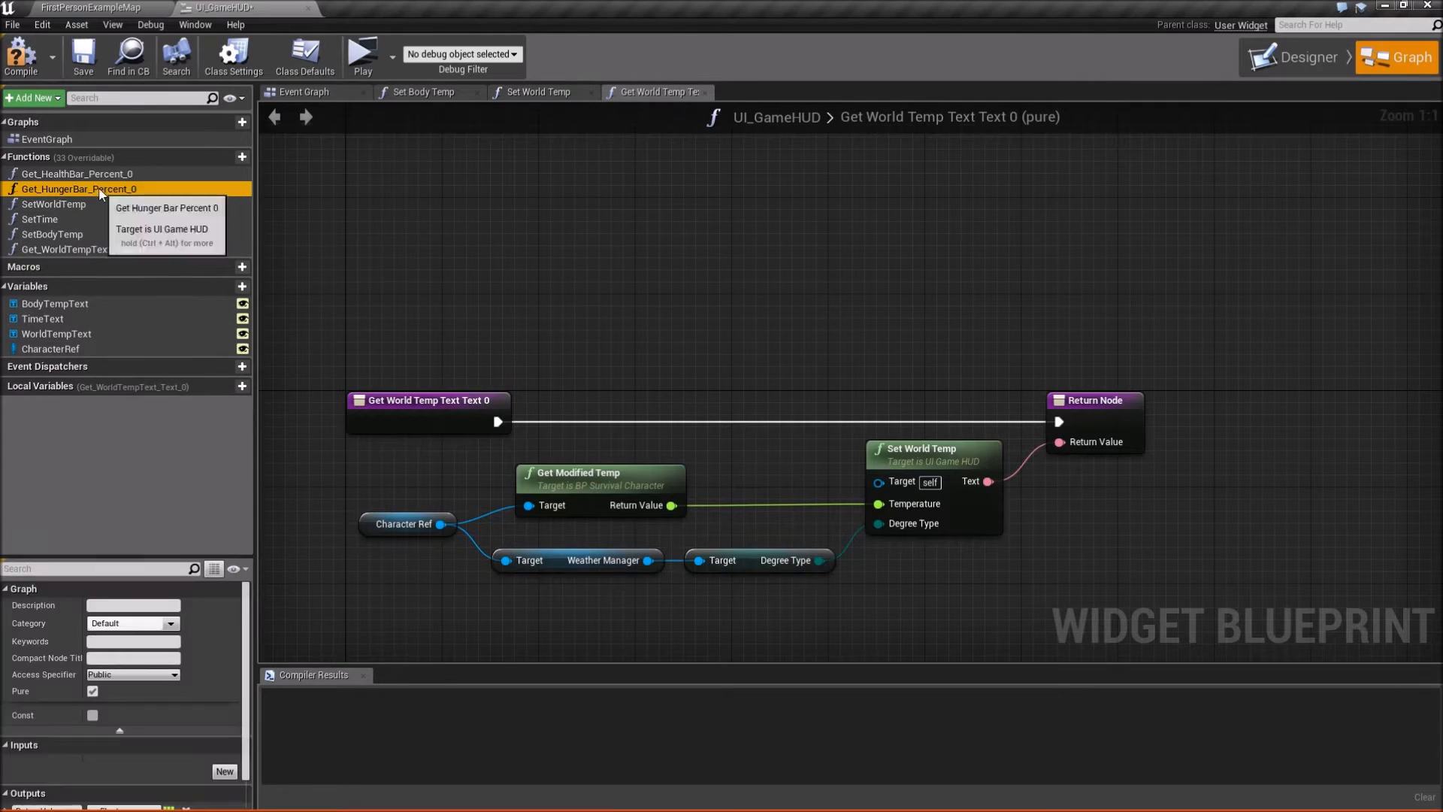
key(Delete)
click(98, 176)
key(Delete)
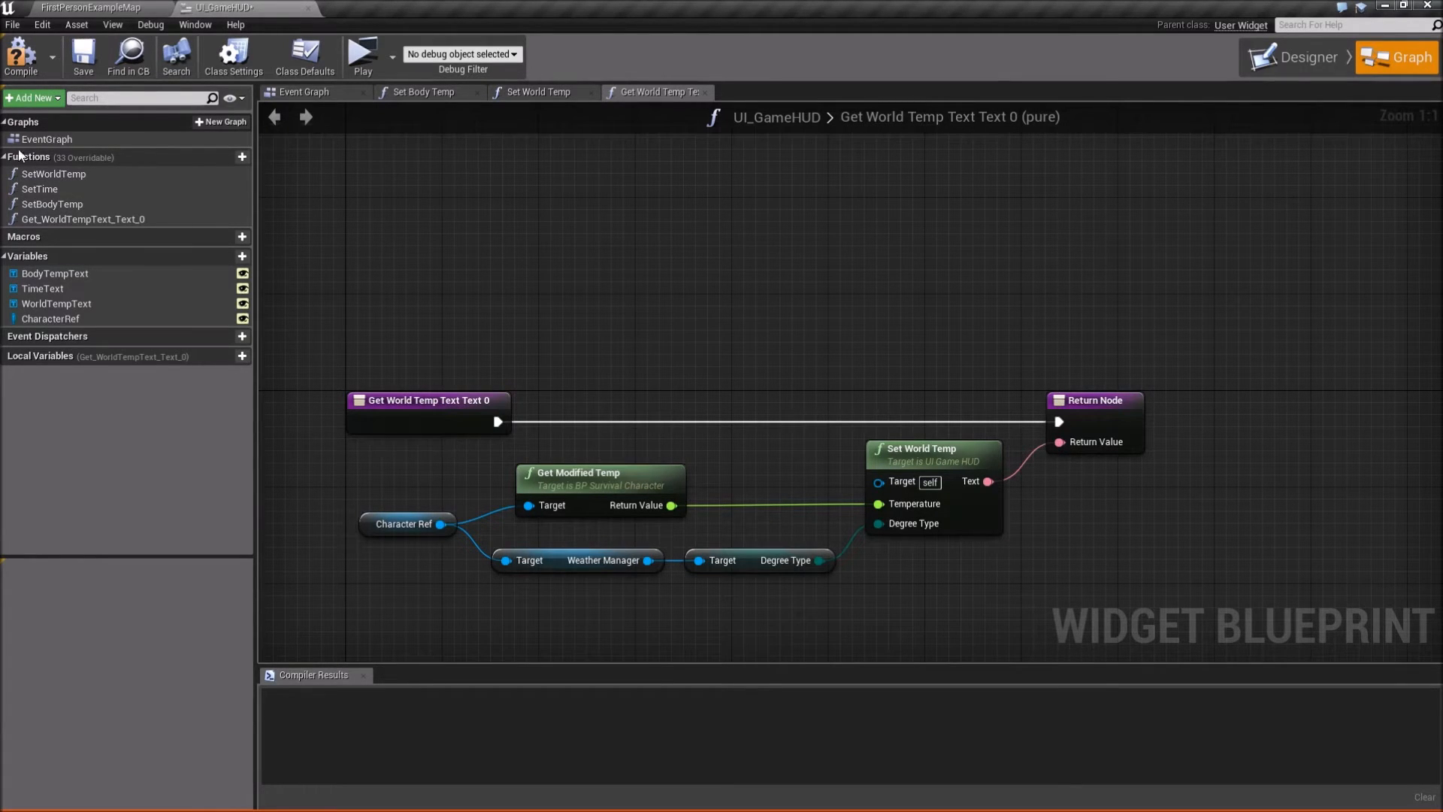
click(83, 56)
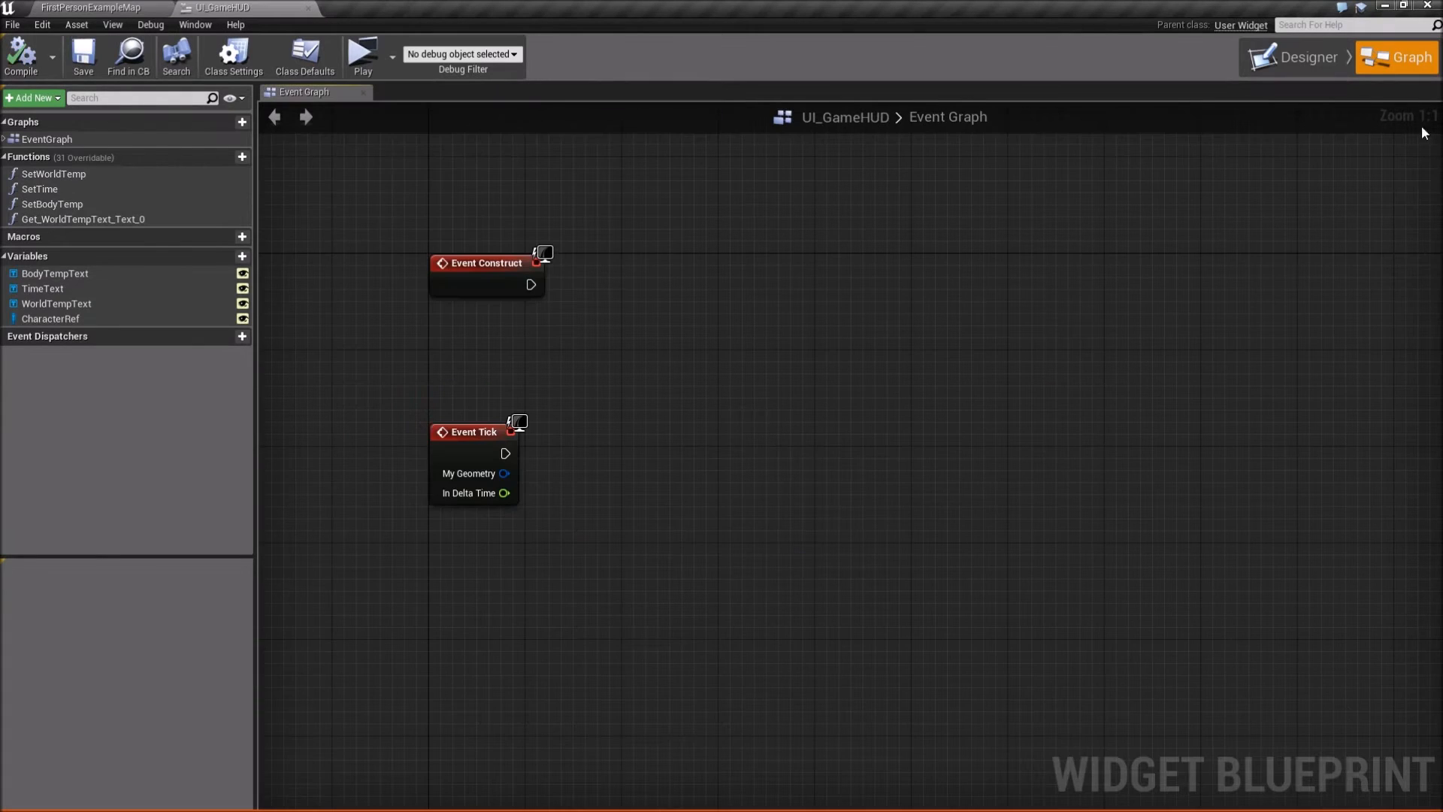
- Place the user-created Widget Health near the canvas panel's upper-left corner, at about position 48, 40
click(1278, 68)
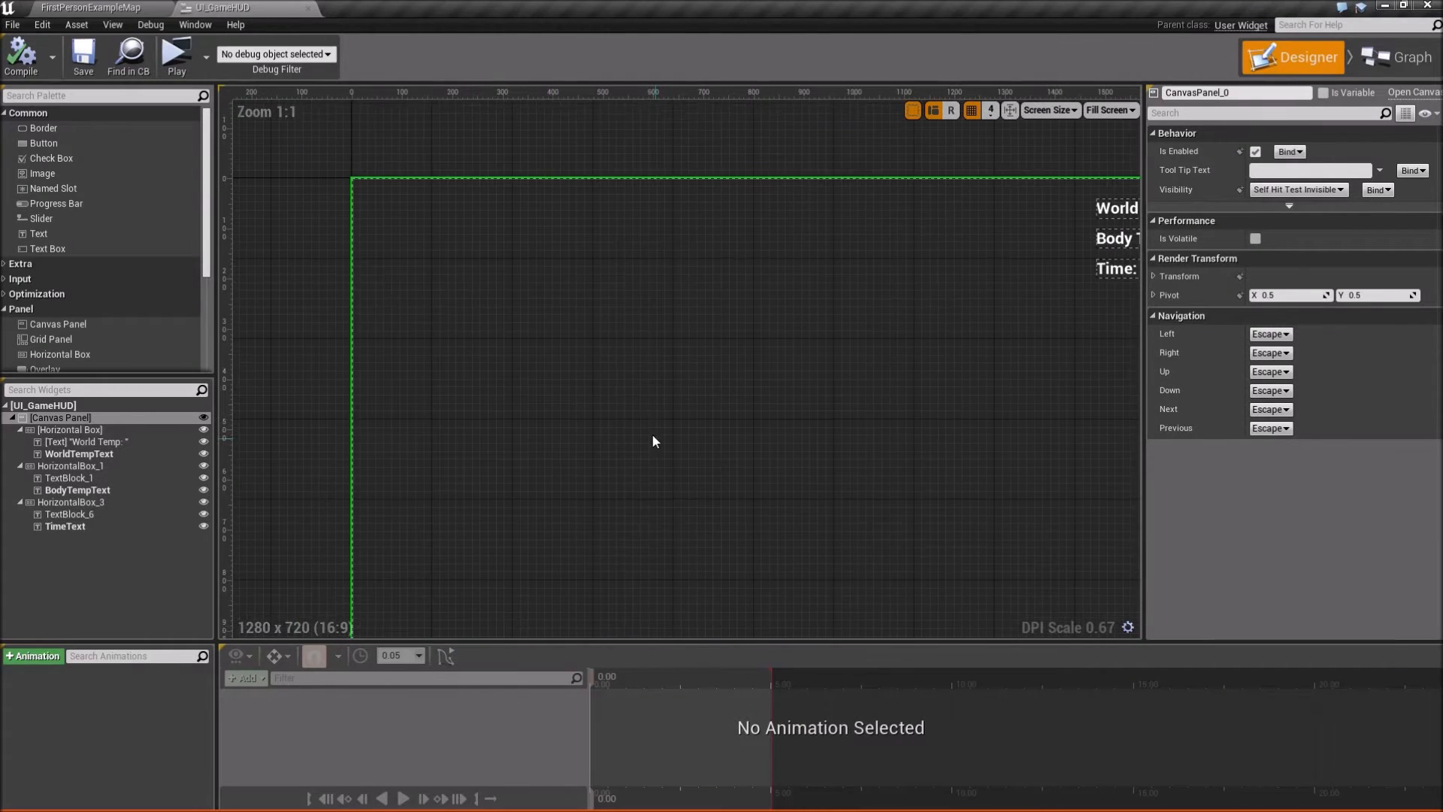
scroll(654, 441, down, 1)
scroll(83, 263, down, 5)
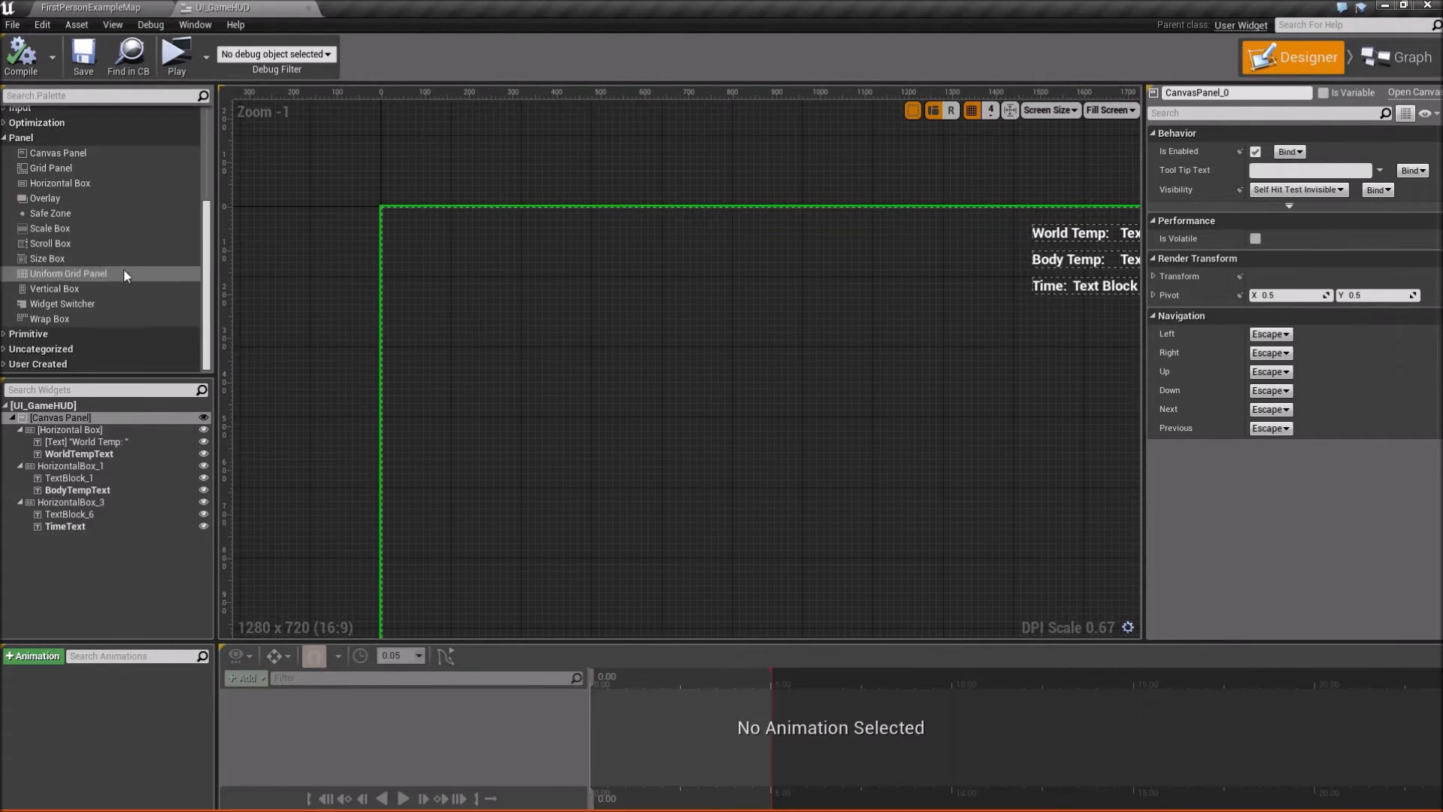
click(4, 366)
scroll(77, 310, down, 3)
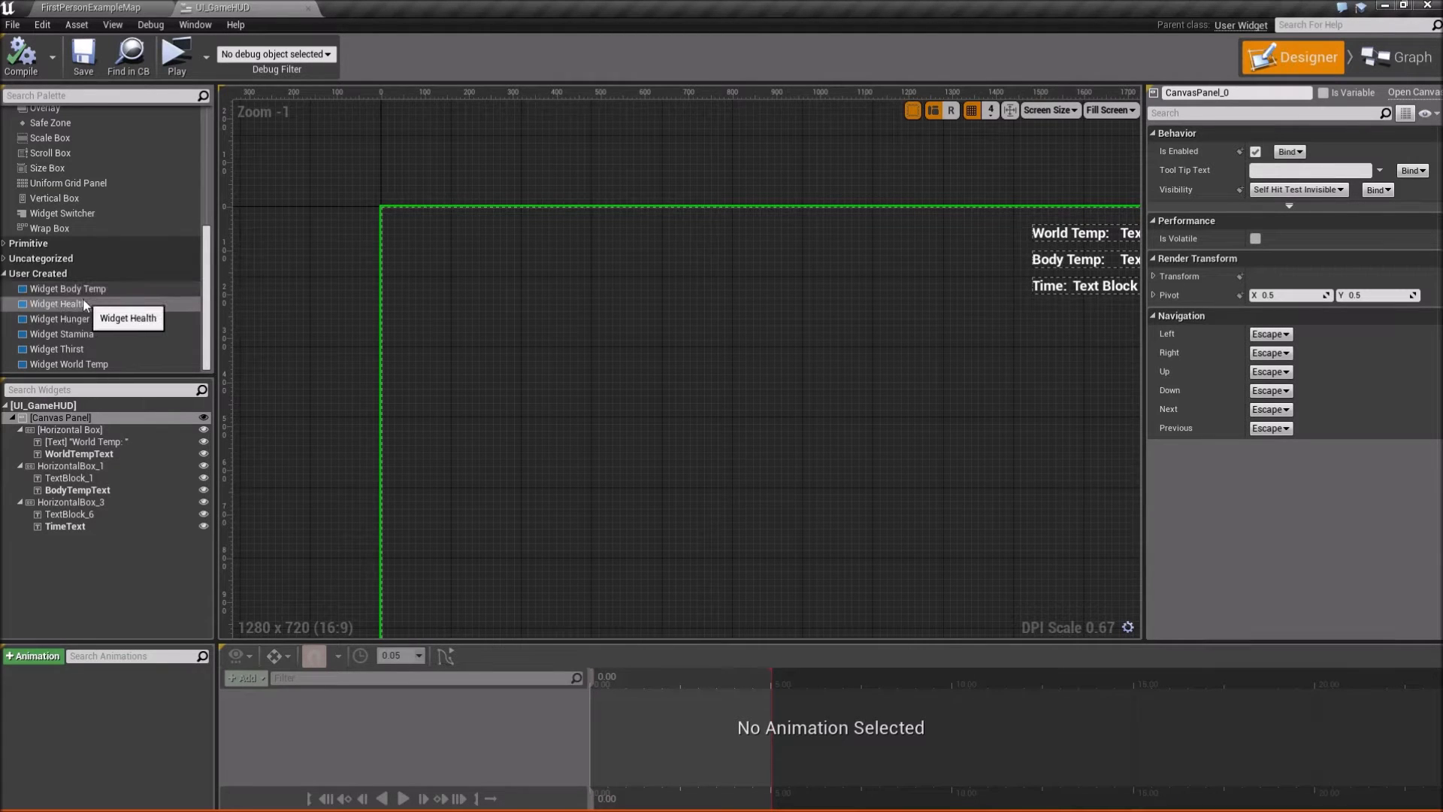
mouse_move(84, 304)
mouse_down()
mouse_move(185, 380)
mouse_move(417, 229)
mouse_move(403, 224)
mouse_up()
scroll(489, 350, up, 3)
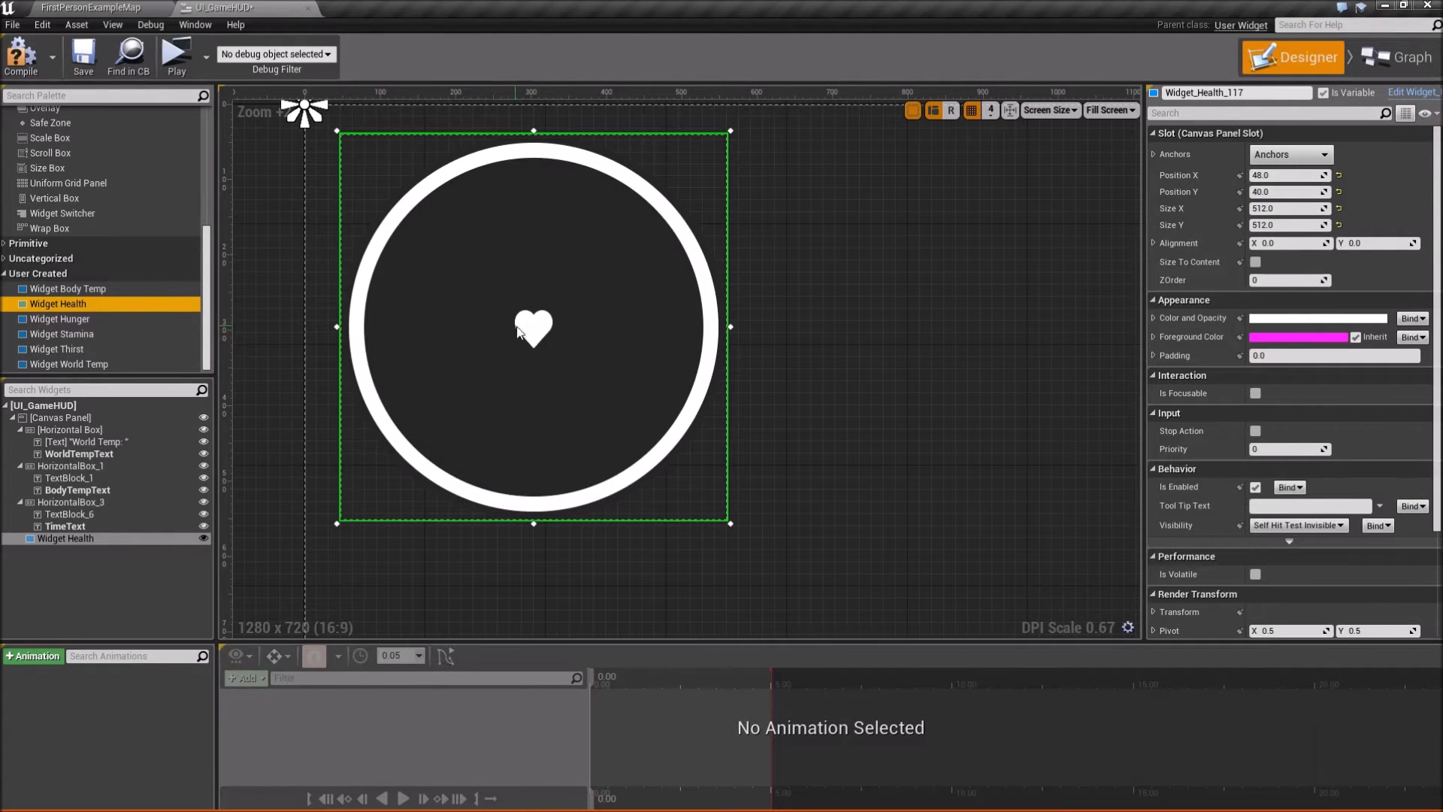
click(544, 332)
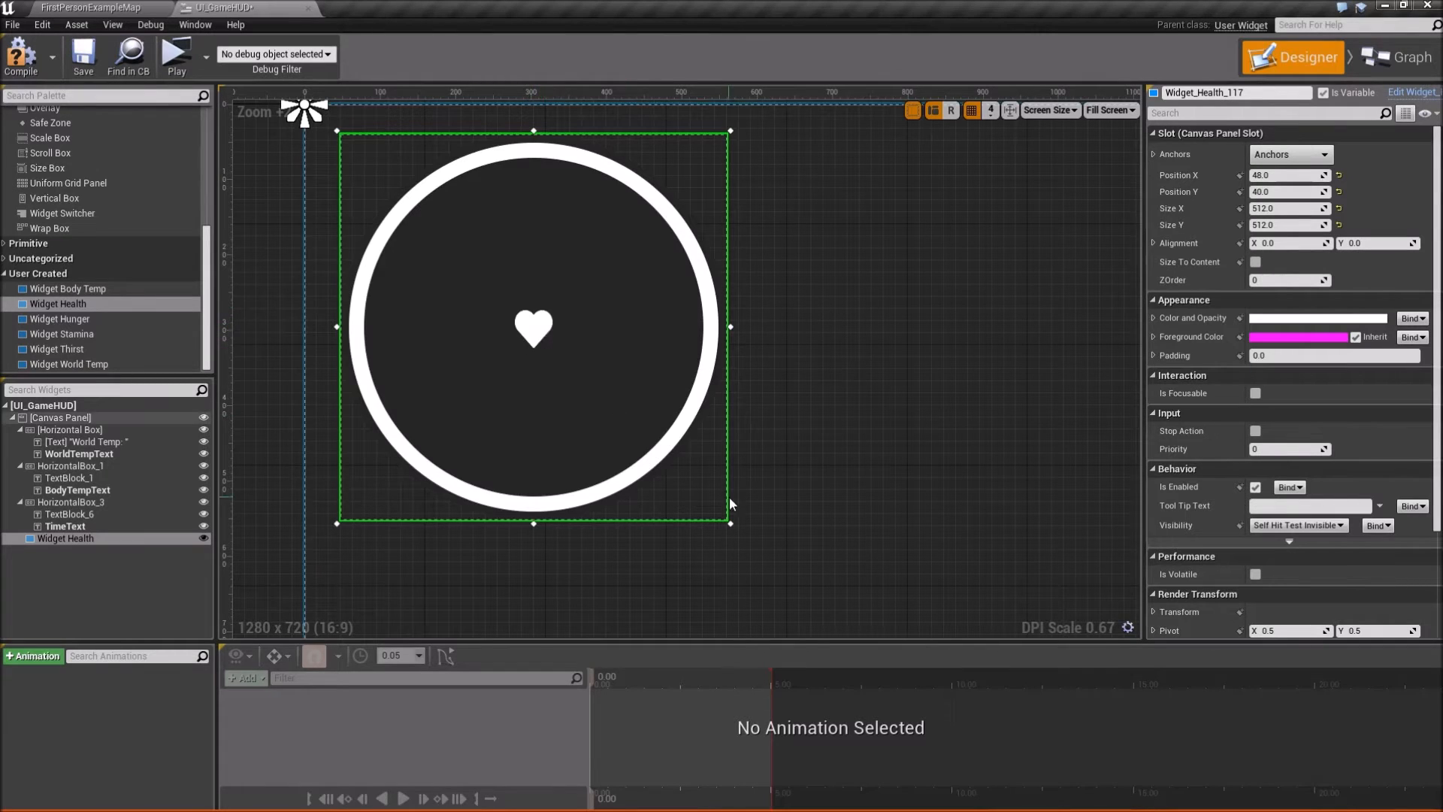
- Resize the health widget to 80 by 80 and set its Position X to 40
mouse_move(733, 527)
mouse_down()
mouse_move(475, 300)
mouse_move(376, 171)
mouse_move(517, 286)
mouse_move(519, 183)
mouse_move(434, 203)
mouse_up()
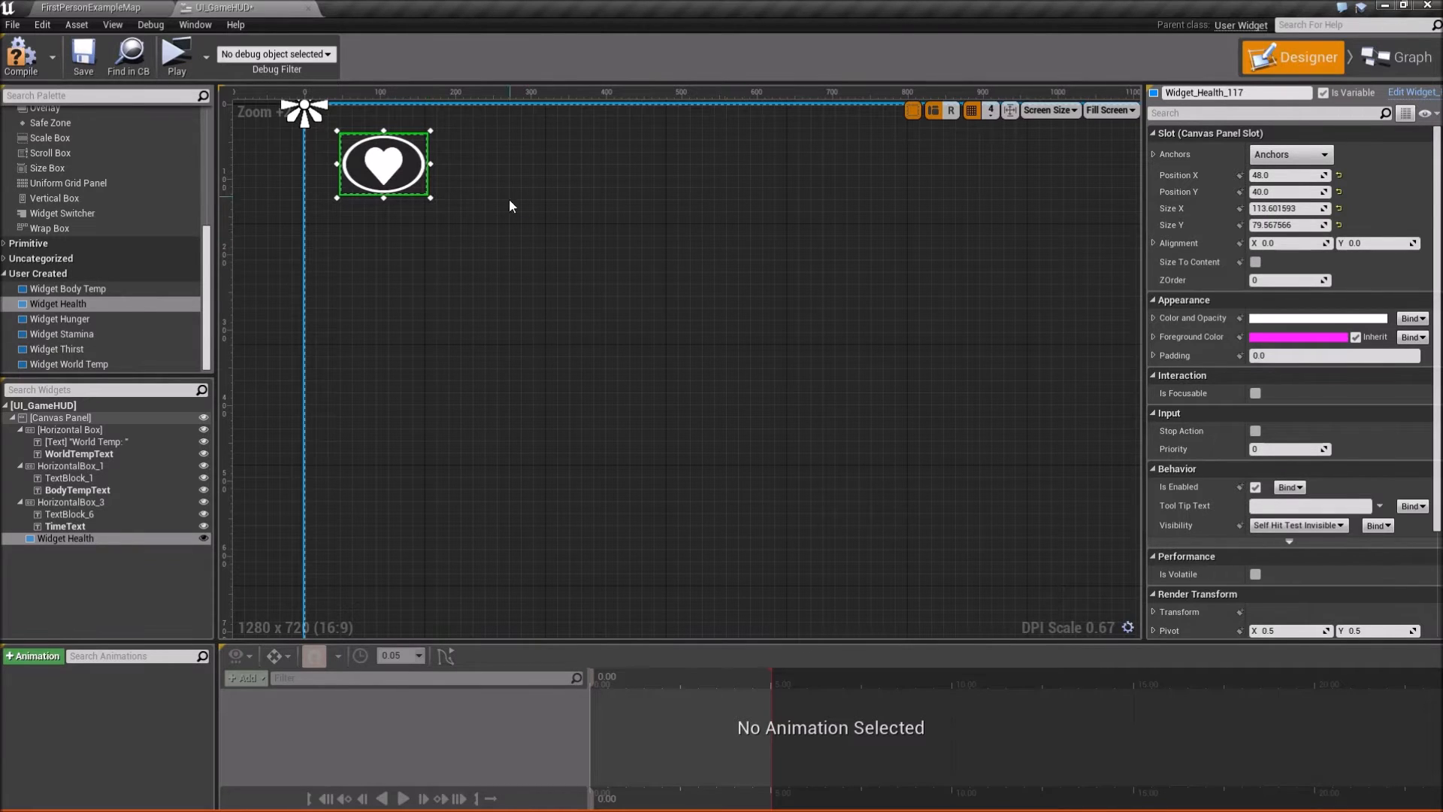
click(1295, 210)
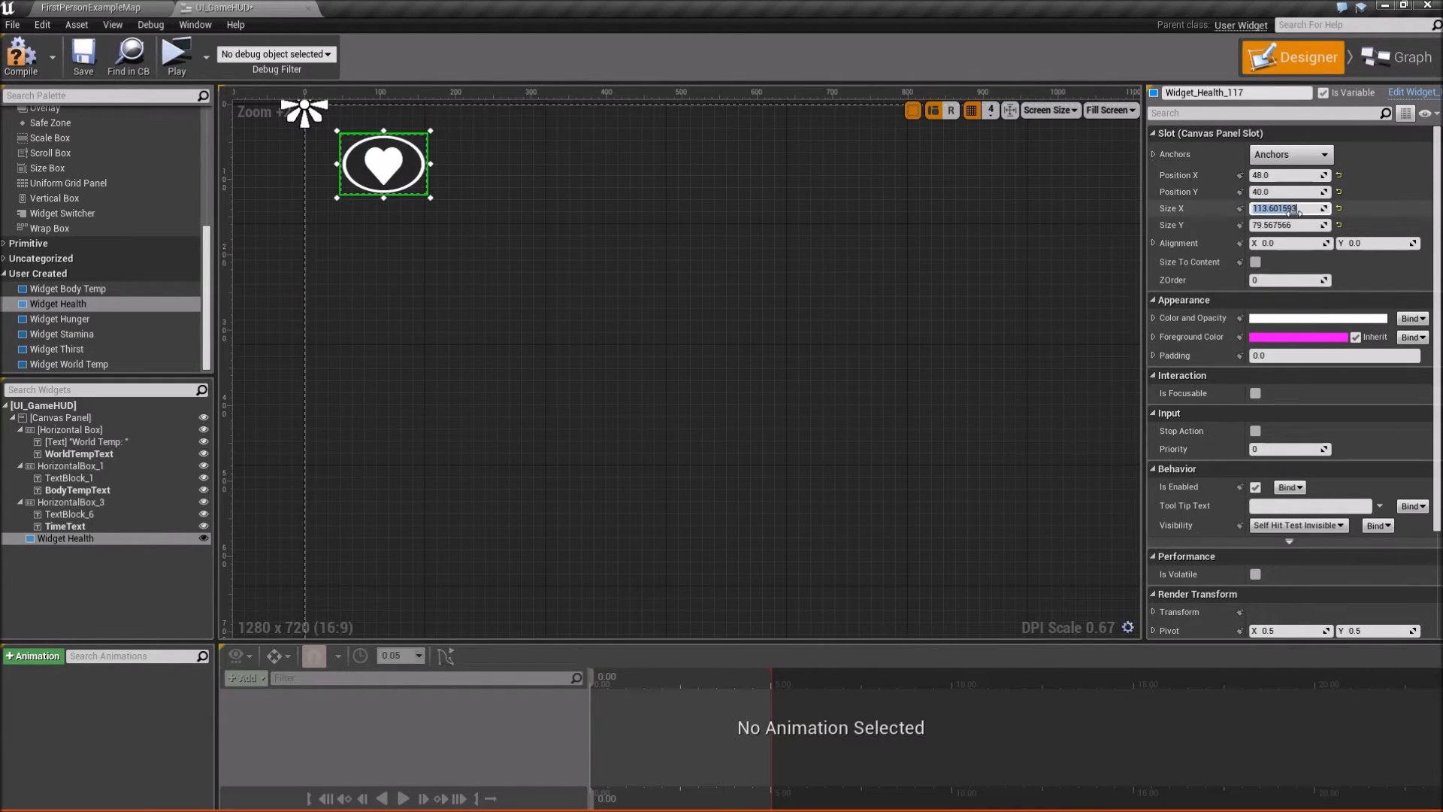
text(80)
key(Return)
click(1297, 225)
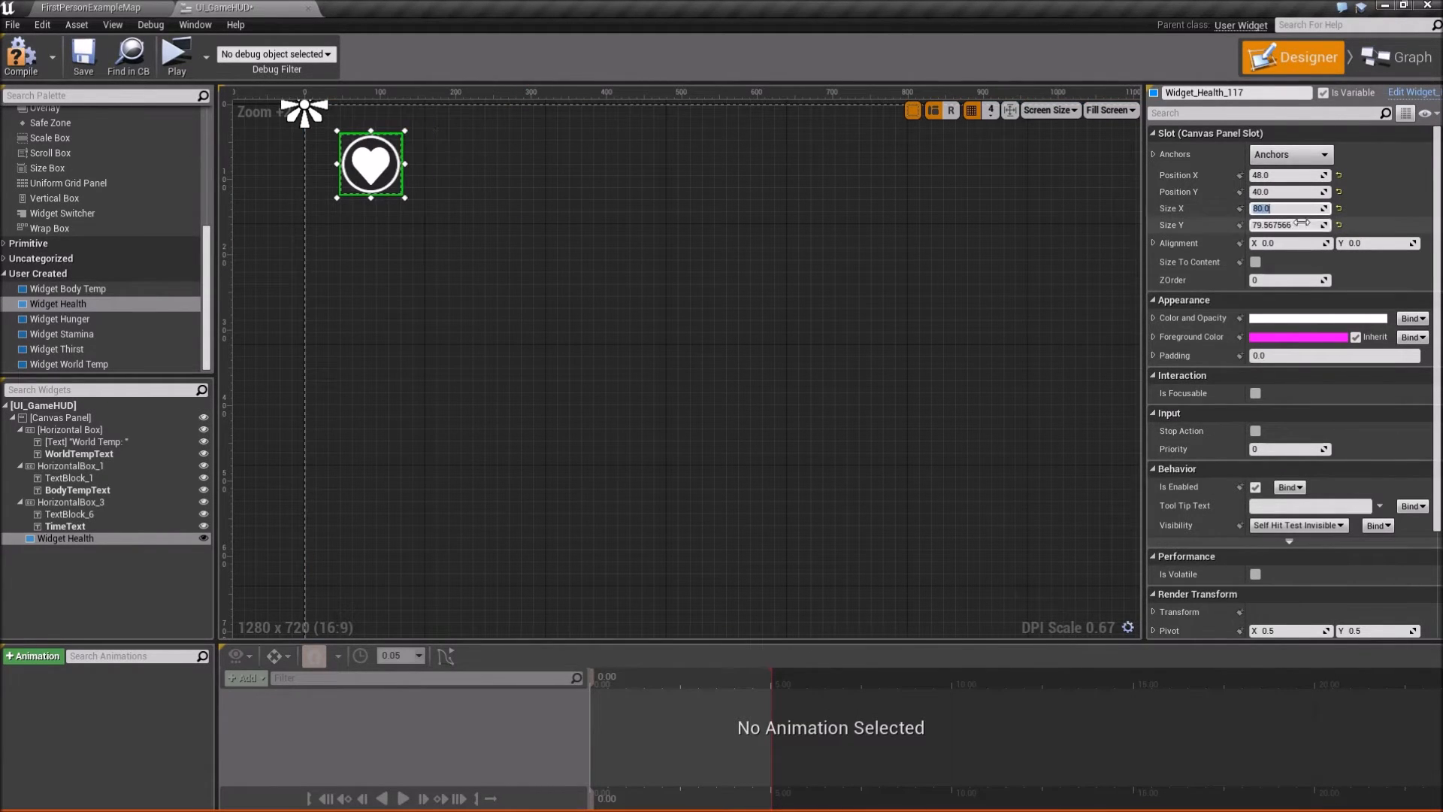
text(80)
key(Return)
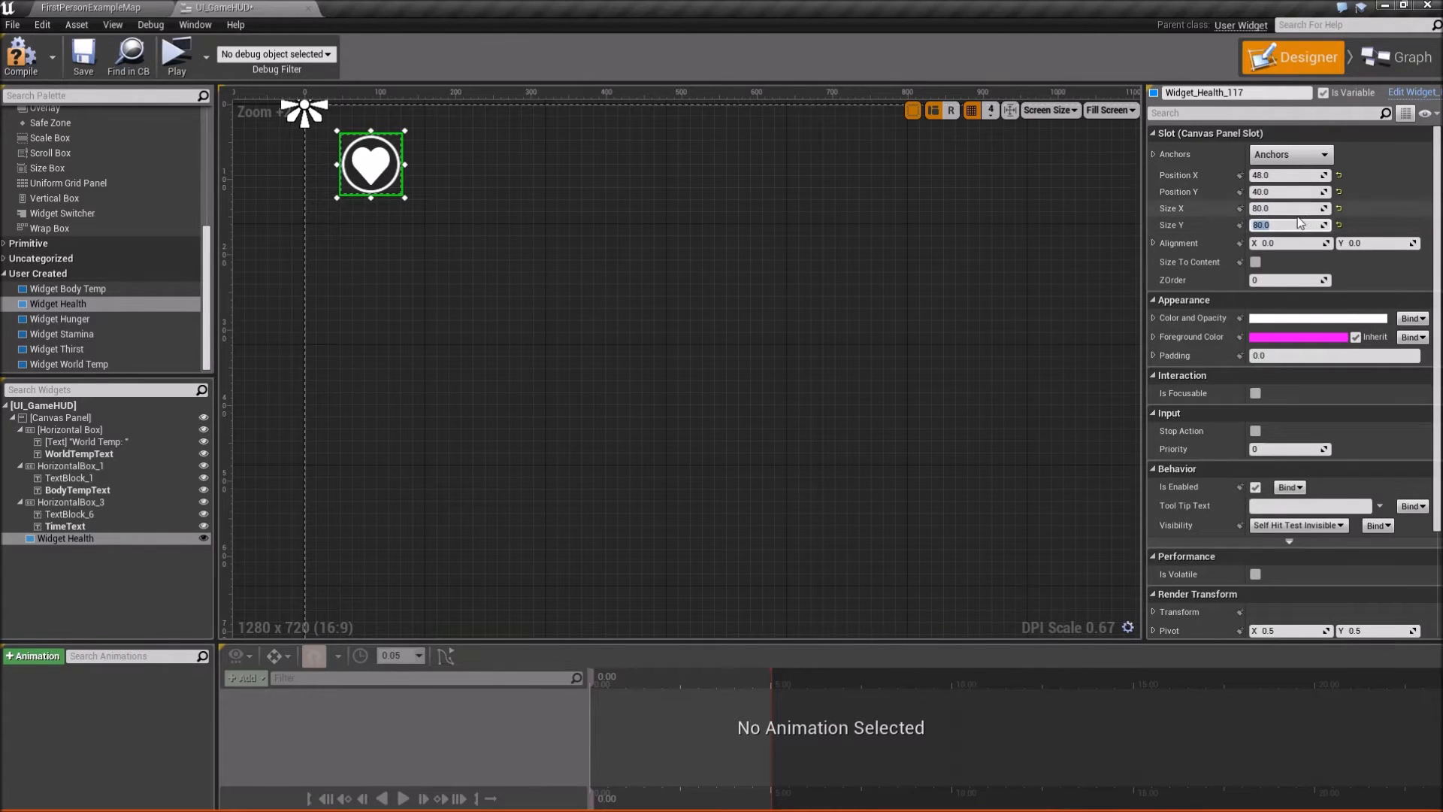
click(1290, 181)
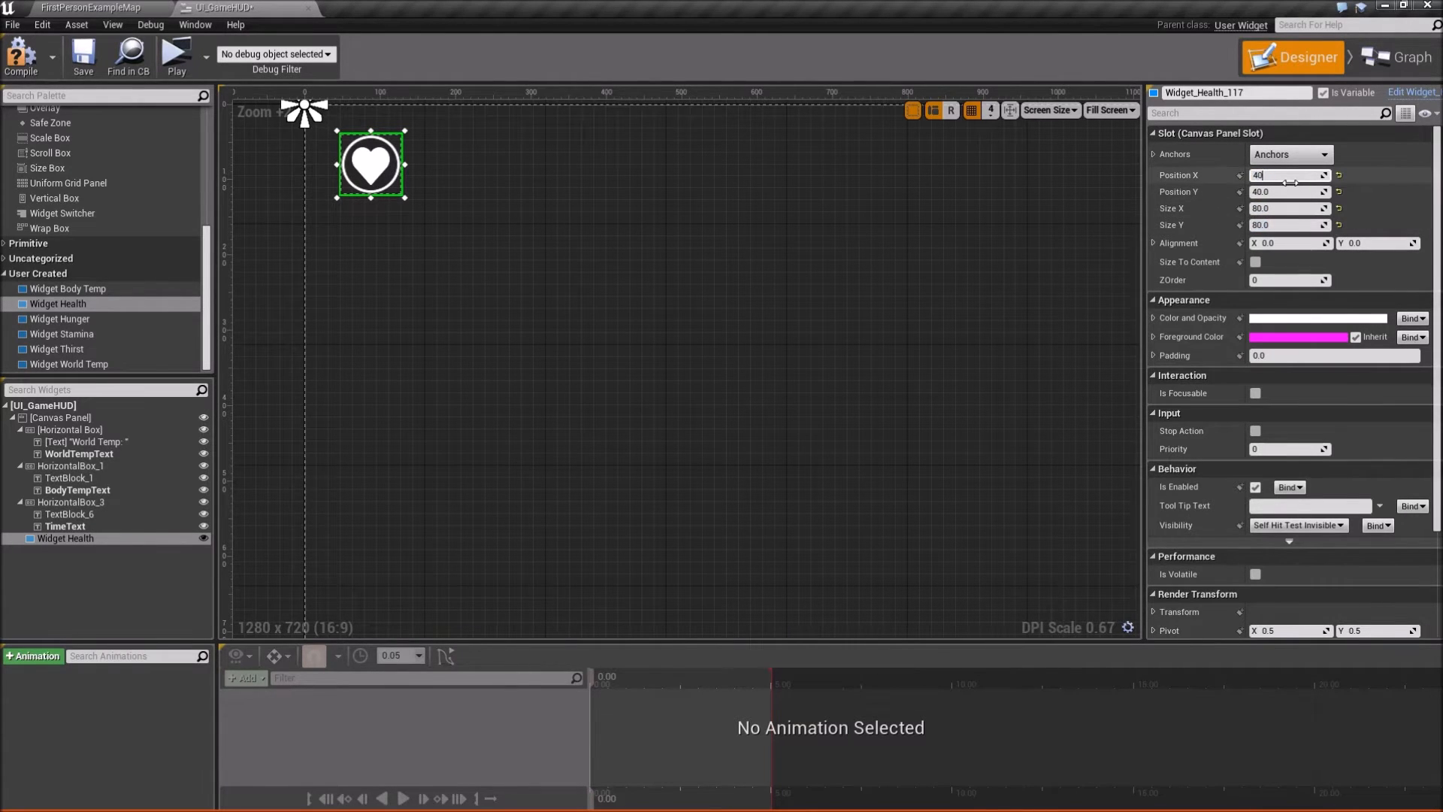
text(40)
key(Return)
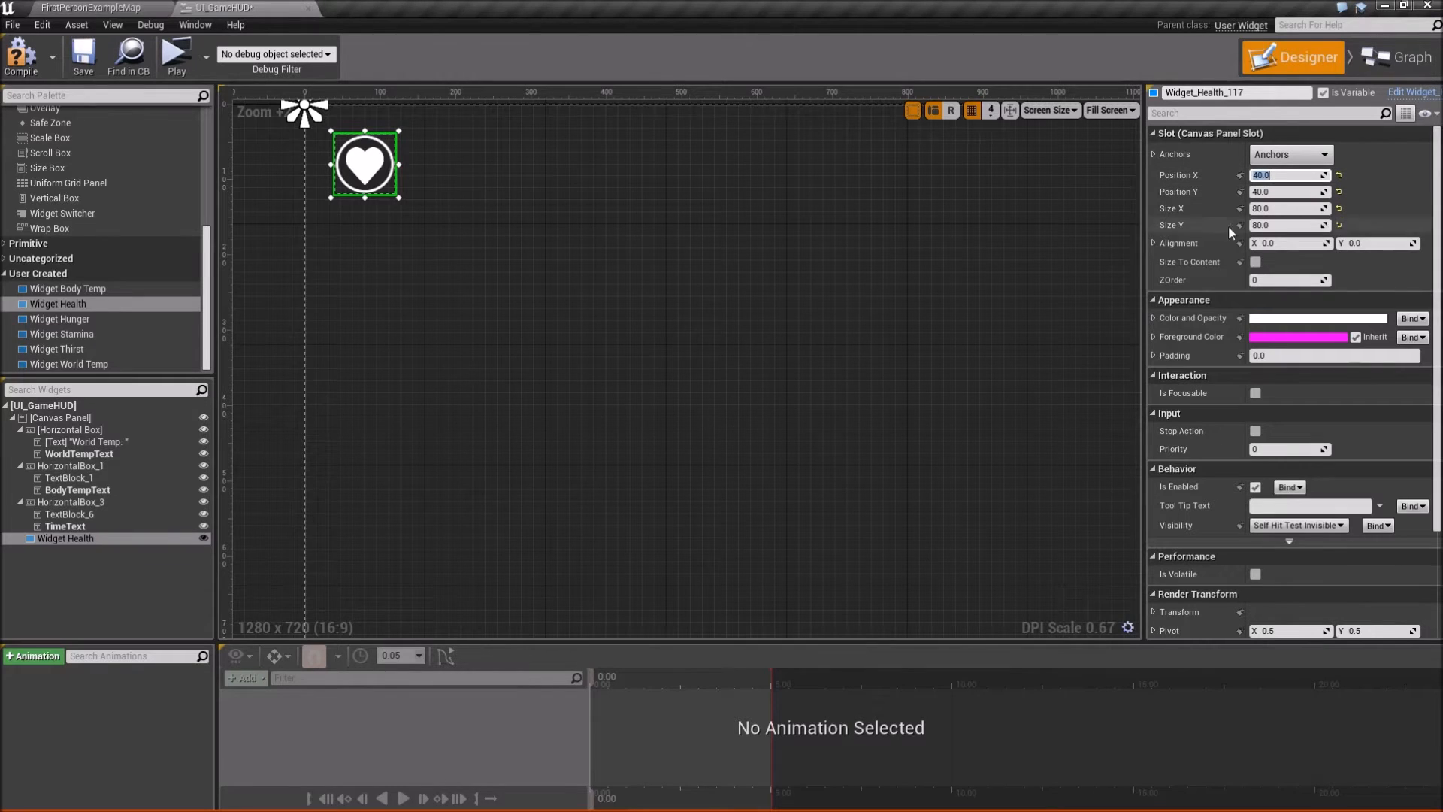
- Add Widget Stamina to the canvas beside the health widget and set its position to X 140, Y 40
right_drag(462, 168, 459, 277)
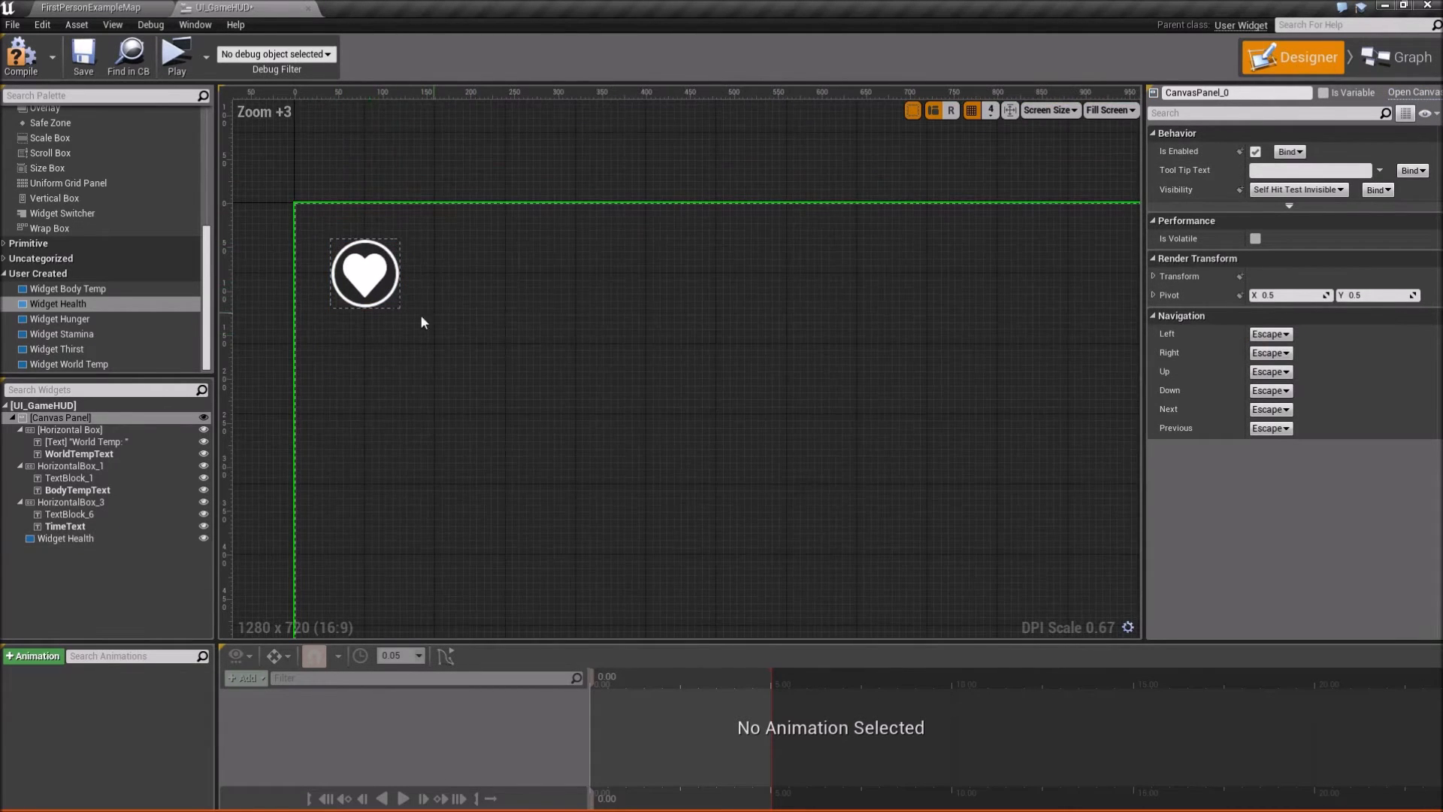
click(97, 320)
drag(87, 334, 415, 242)
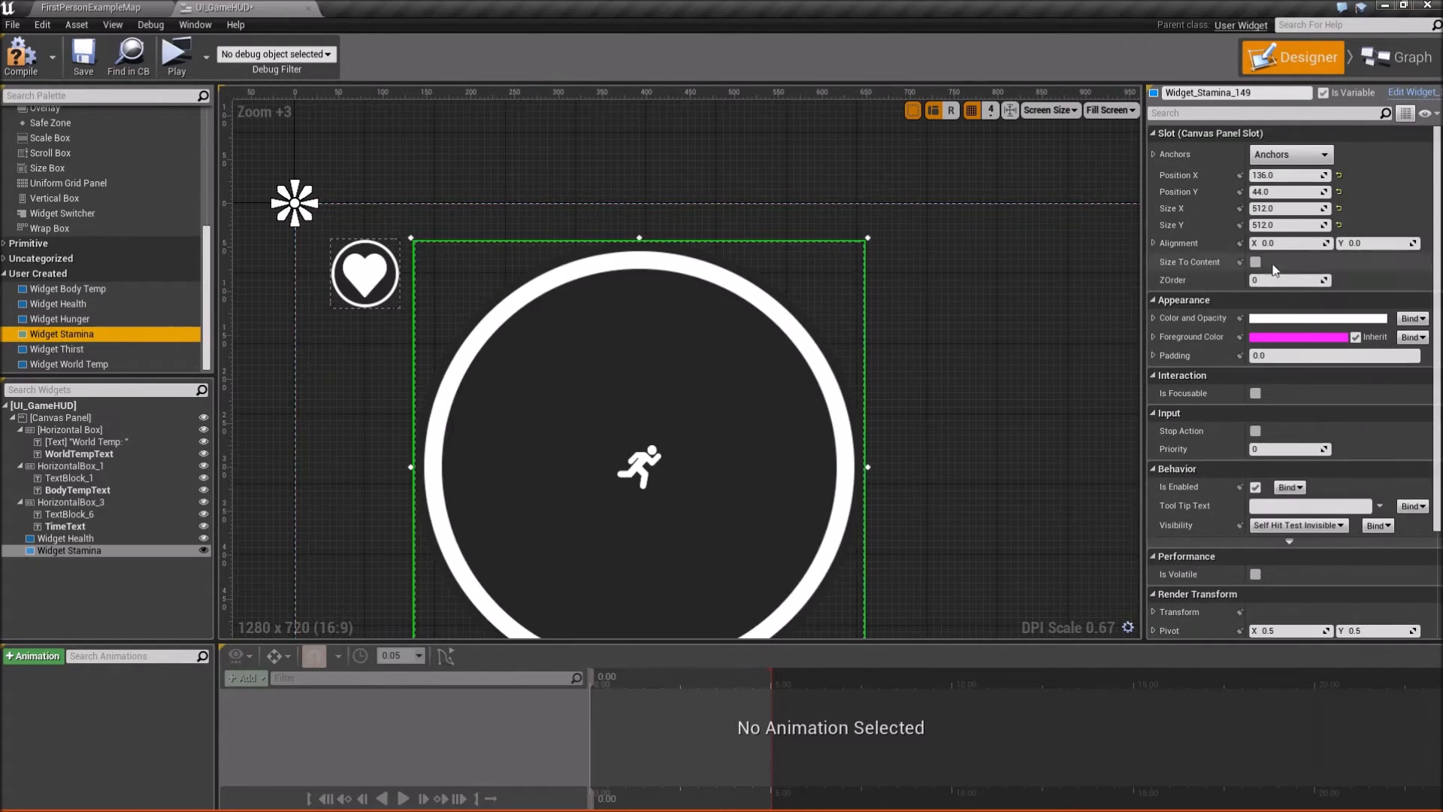
click(1292, 181)
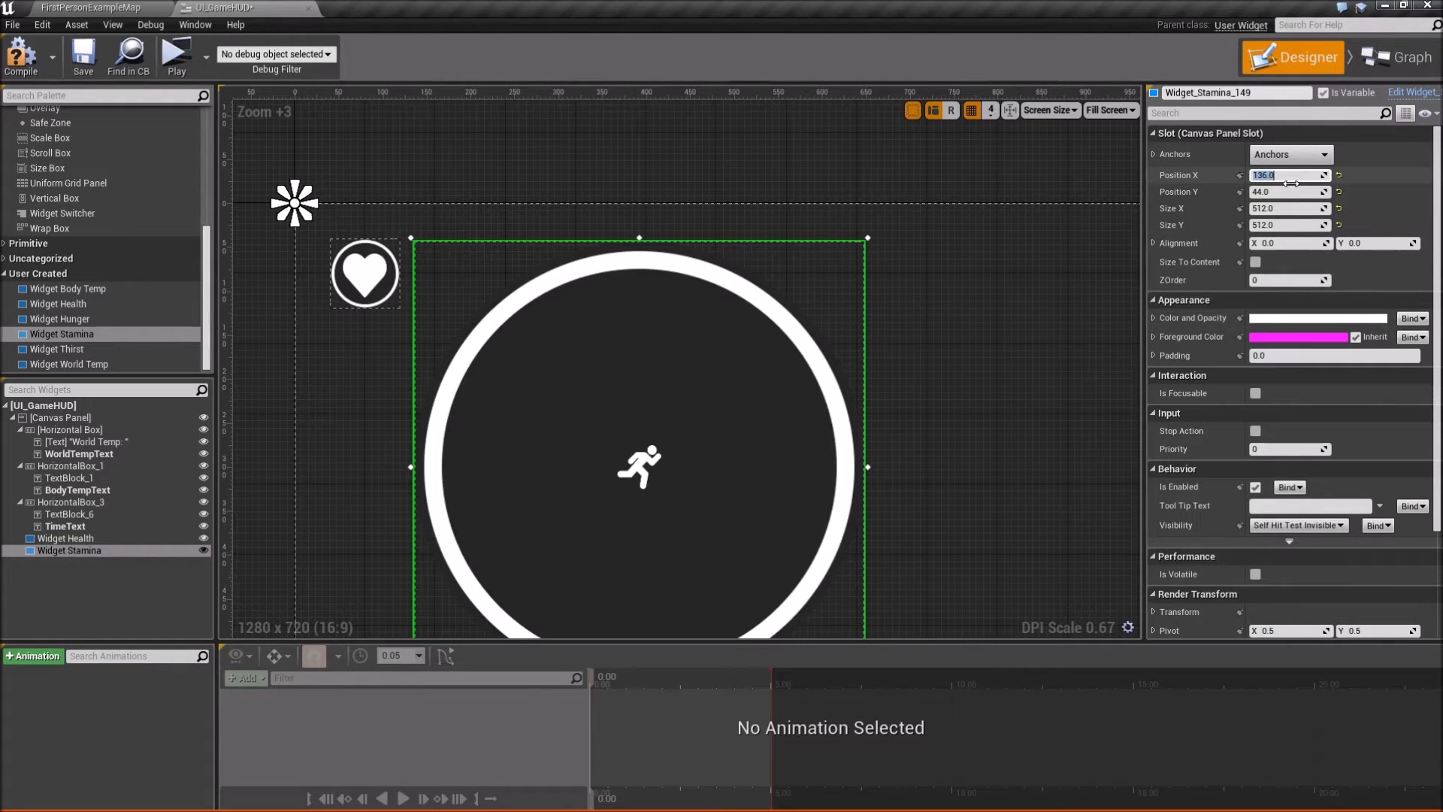
text(140)
key(Return)
click(1287, 192)
text(40)
key(Return)
- Set the stamina widget's size to 80 by 80
click(1288, 209)
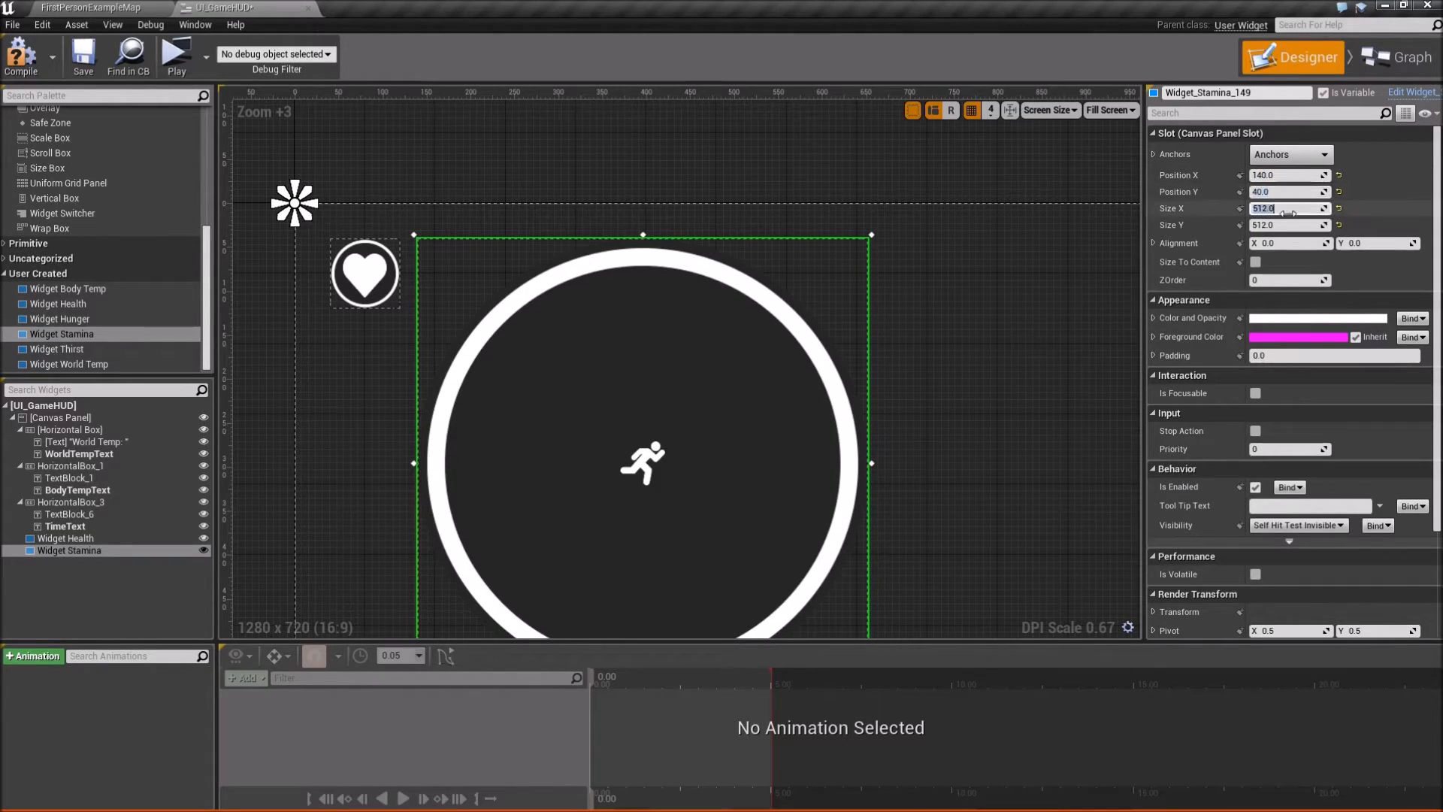
text(80)
key(Return)
click(1287, 226)
text(80)
key(Return)
click(641, 332)
- Add Widget Hunger beside the stamina widget at position 240, 40 and set its Size X to 80
right_drag(511, 289, 586, 384)
scroll(529, 328, up, 4)
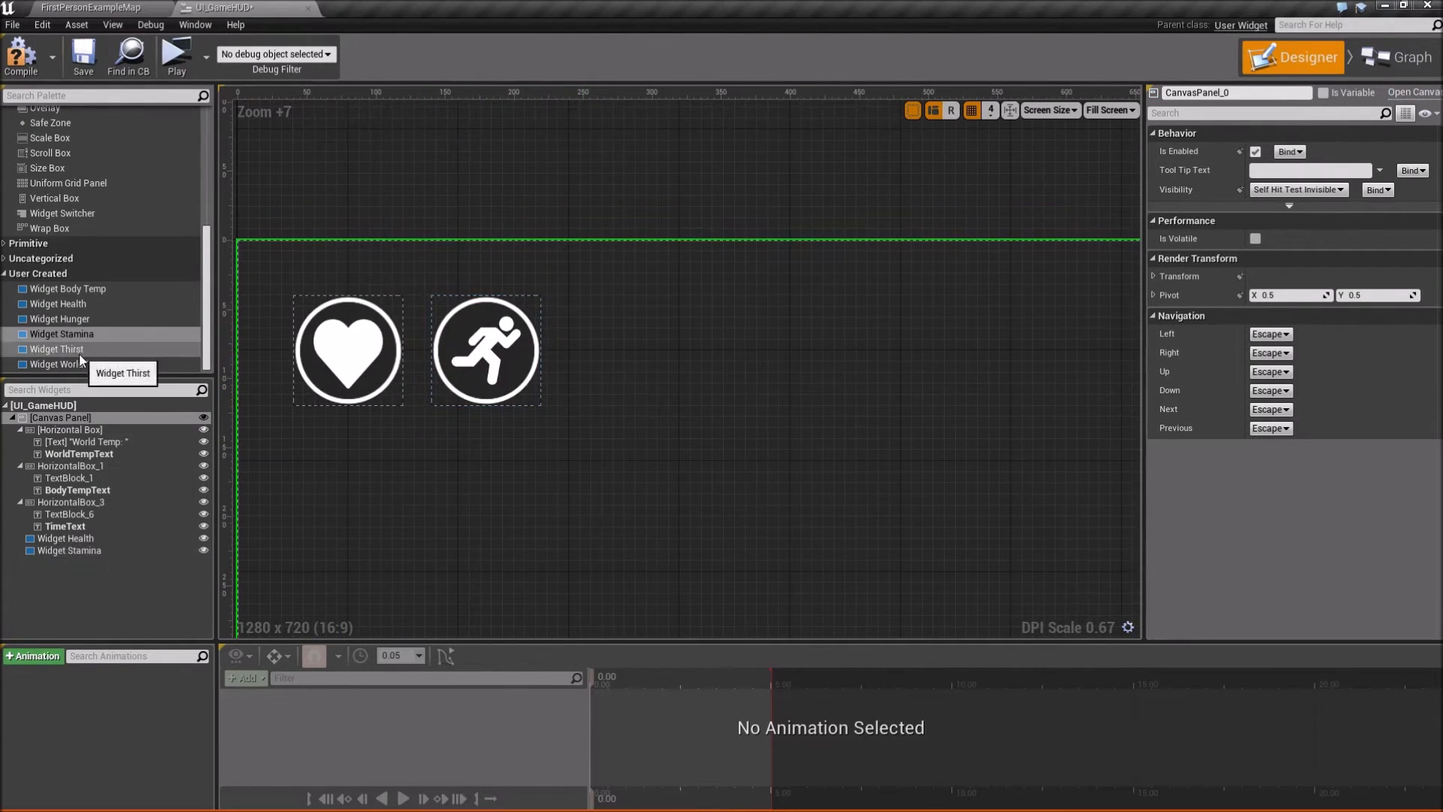
drag(75, 319, 577, 295)
click(1288, 177)
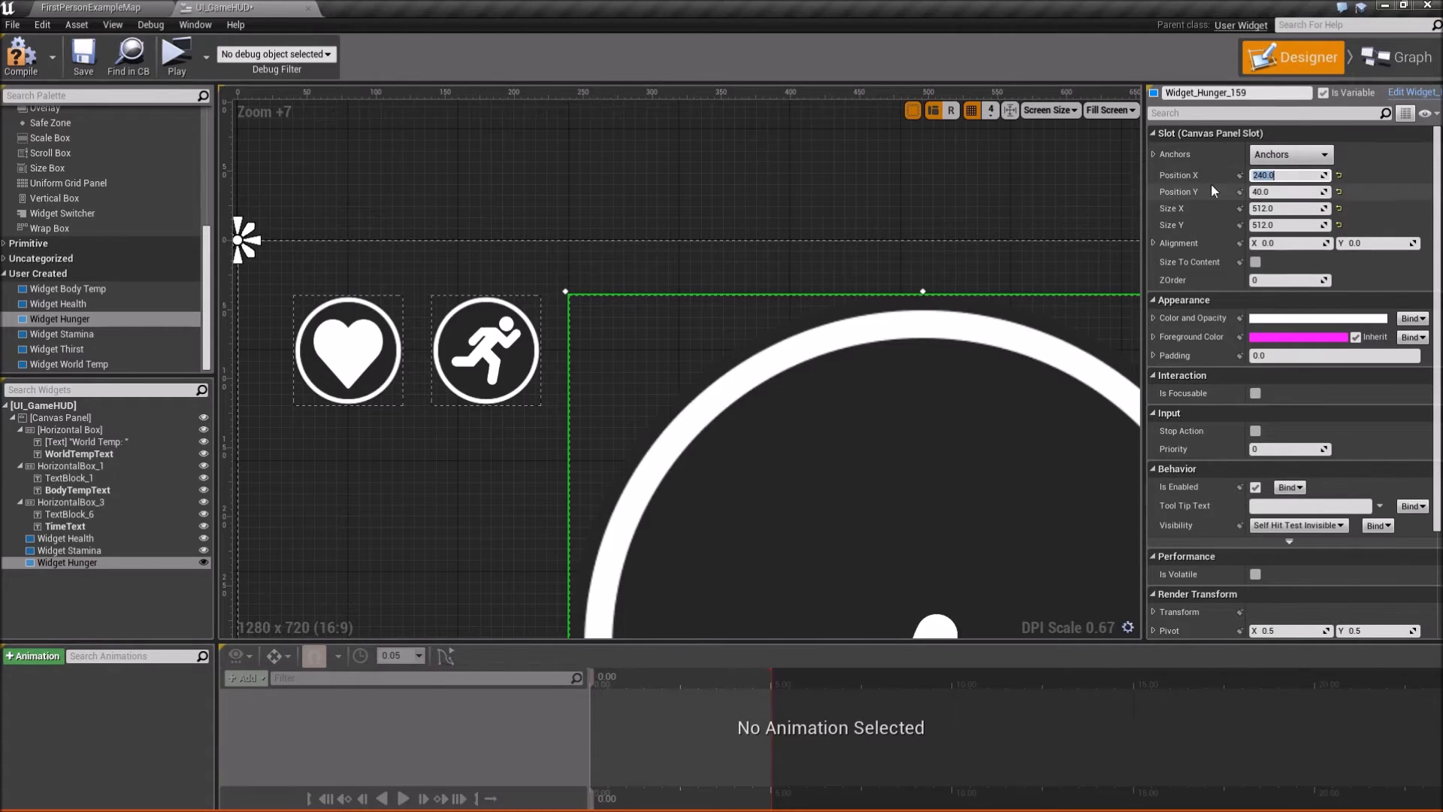
click(1289, 210)
text(8)
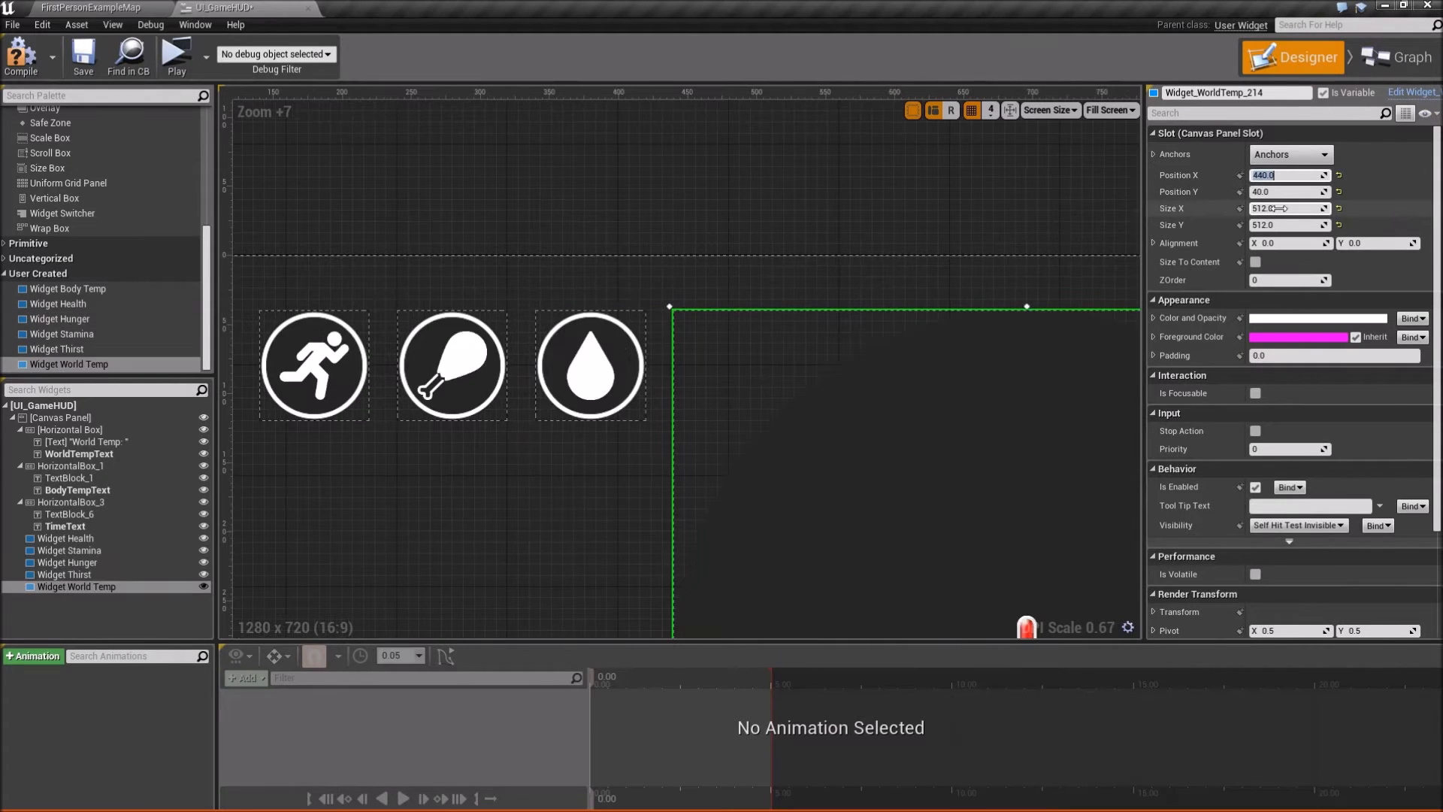
- Set the world temperature widget's size to 80 by 80
click(1278, 210)
text(80)
key(Tab)
text(80)
key(Return)
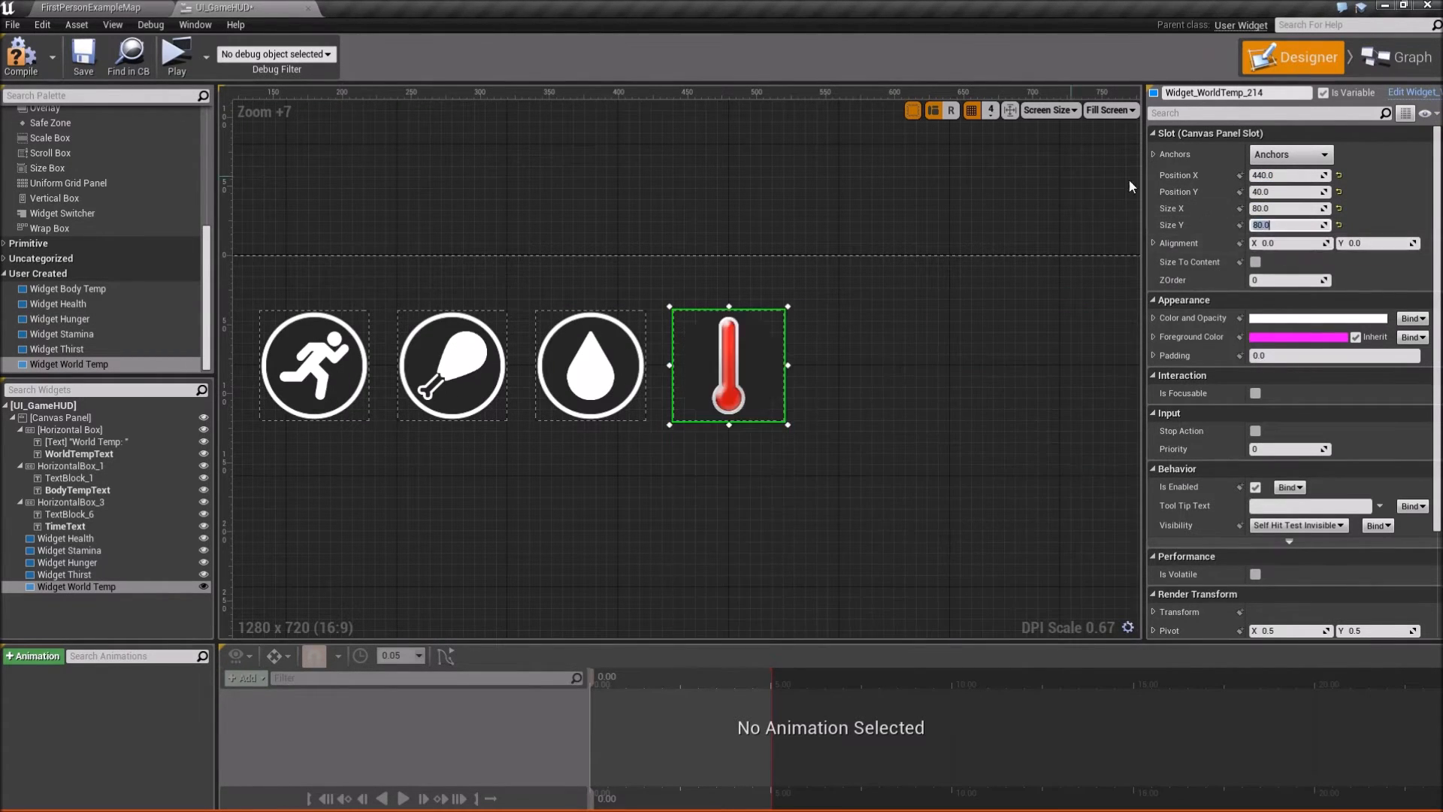
- Add Widget Body Temp beside the world temperature widget and set its Position X to 540
drag(75, 289, 817, 309)
click(1293, 178)
text(540)
key(Return)
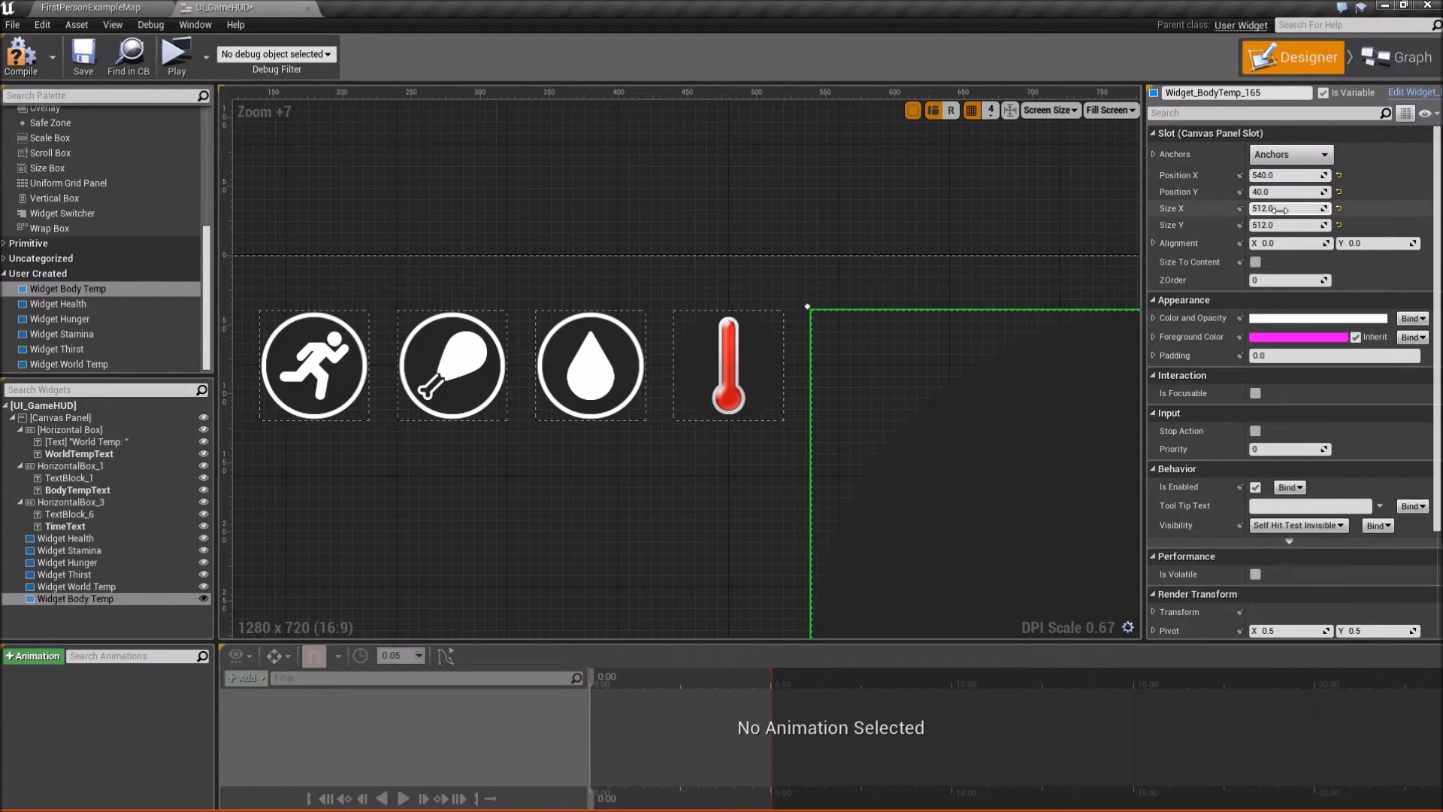
- Set the body temperature widget's size to 80 by 80
click(1282, 210)
text(80)
key(Return)
key(Tab)
text(80)
key(Return)
click(657, 519)
- Compile UI_GameHUD, preview the game to check the six new HUD widgets, and save the widget
scroll(791, 451, down, 2)
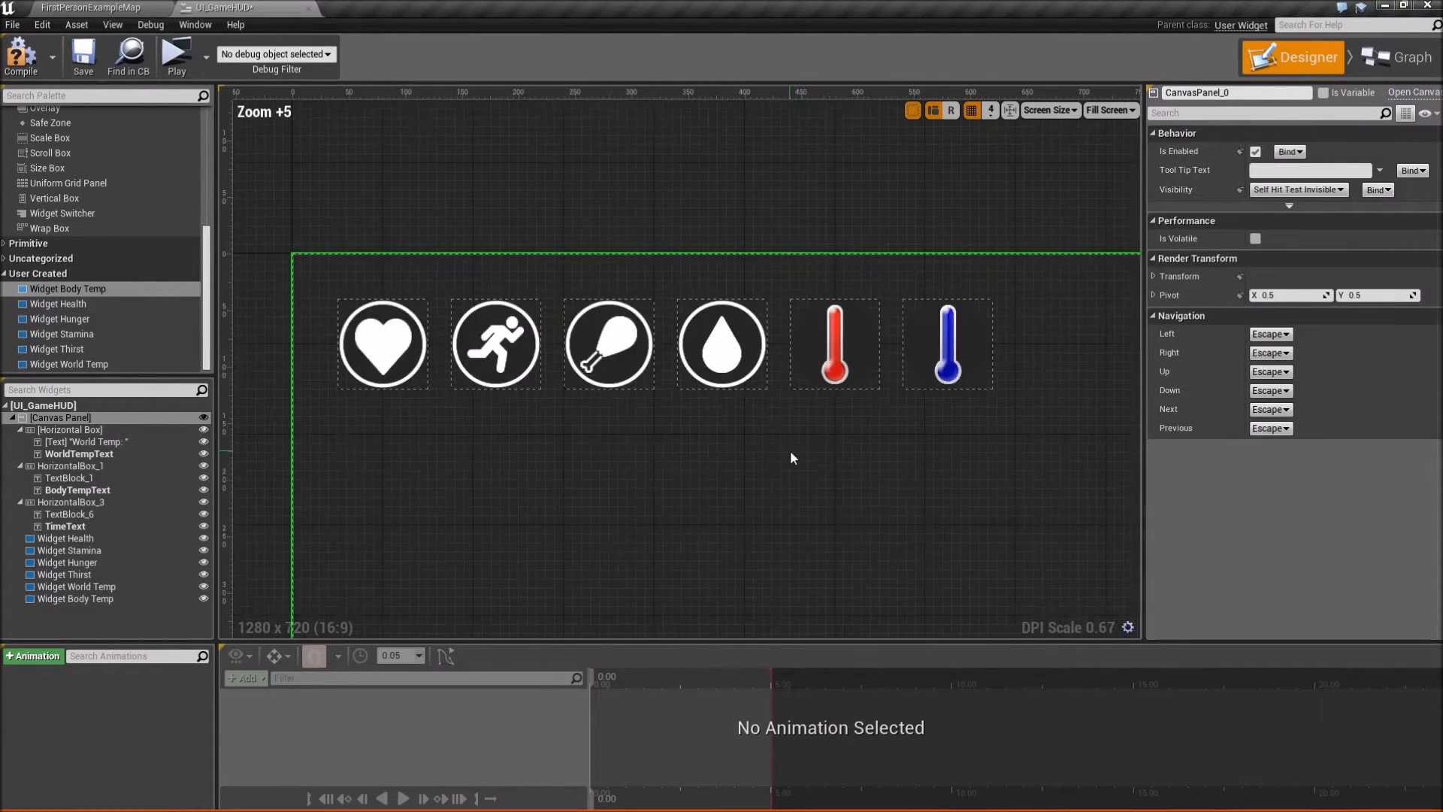
right_drag(790, 449, 695, 458)
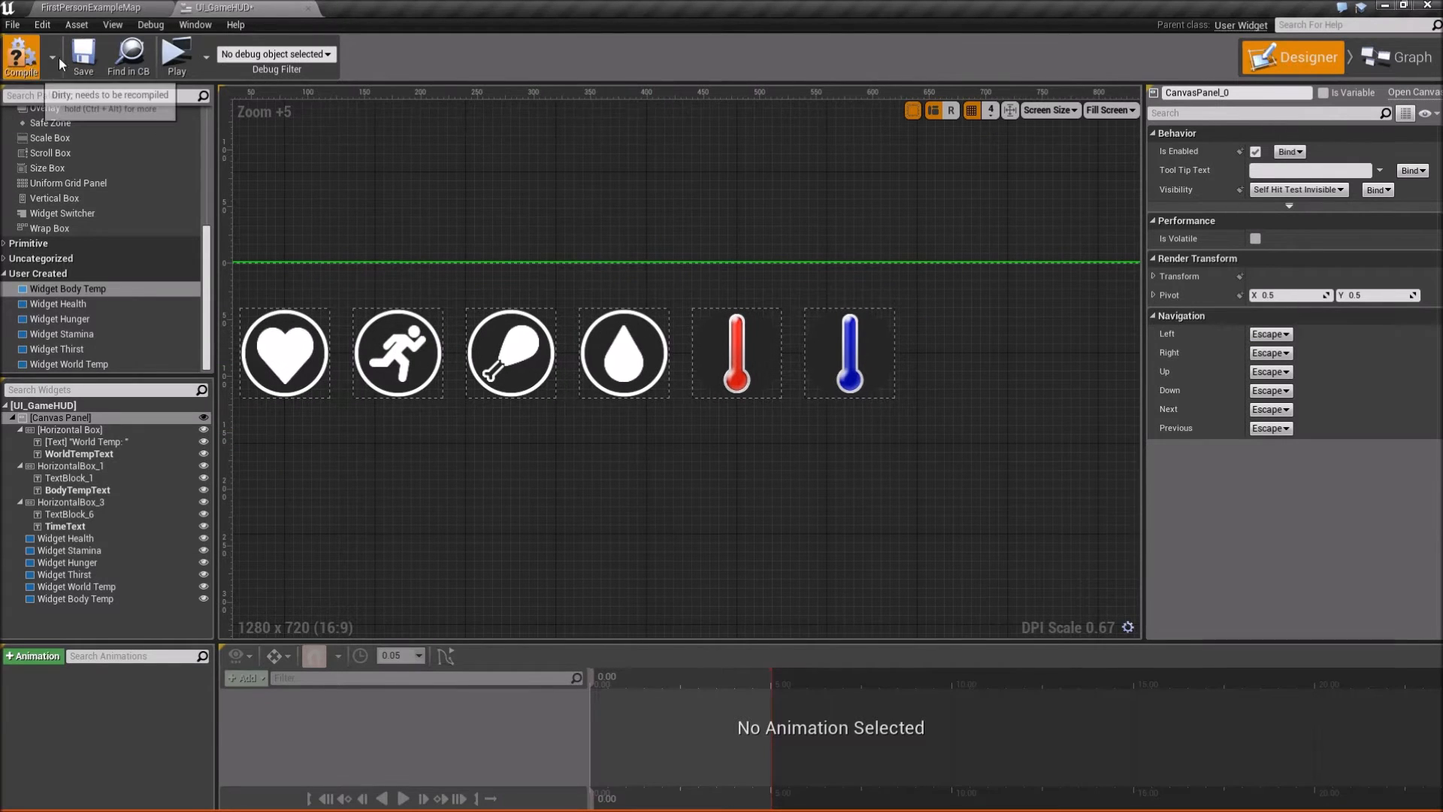
click(176, 56)
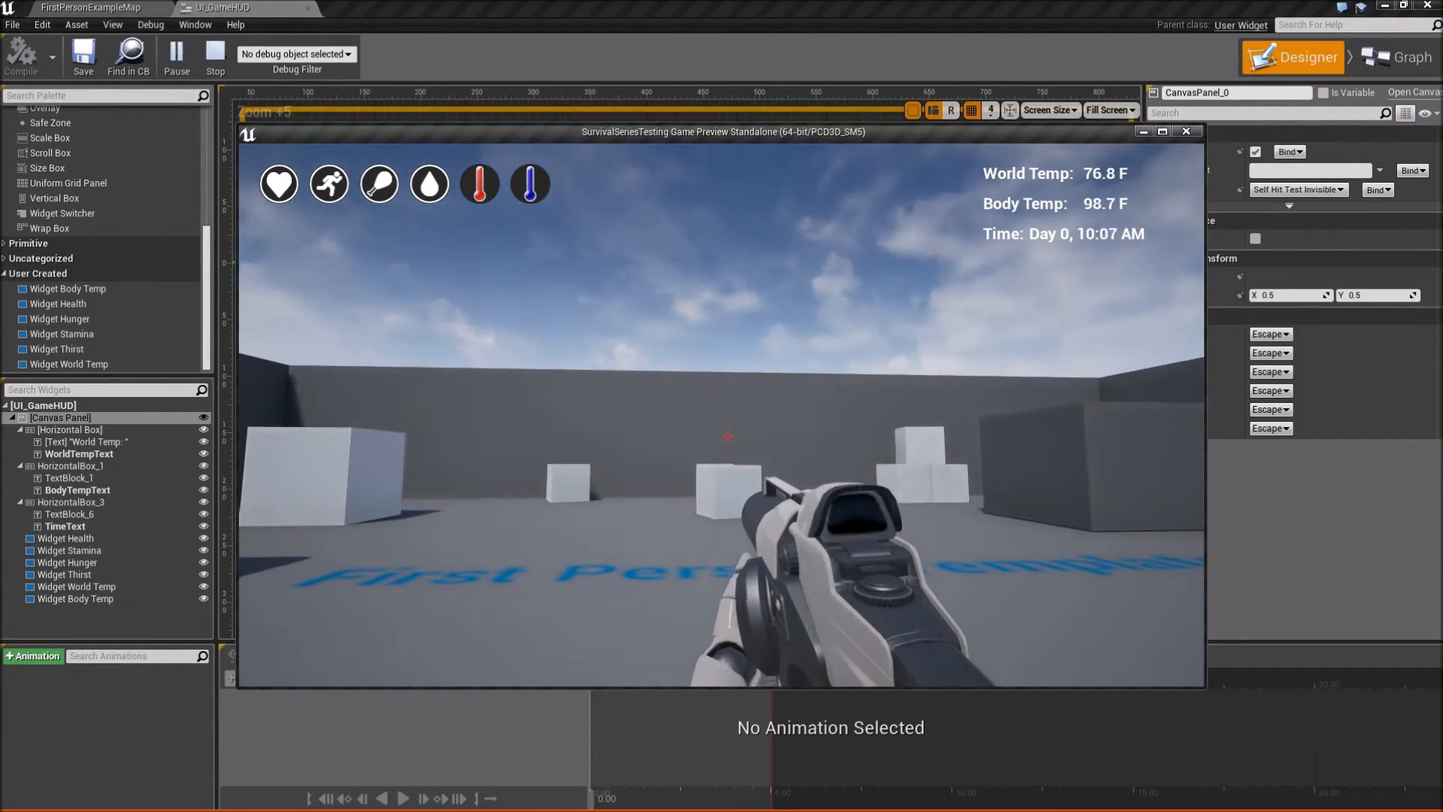
key(Escape)
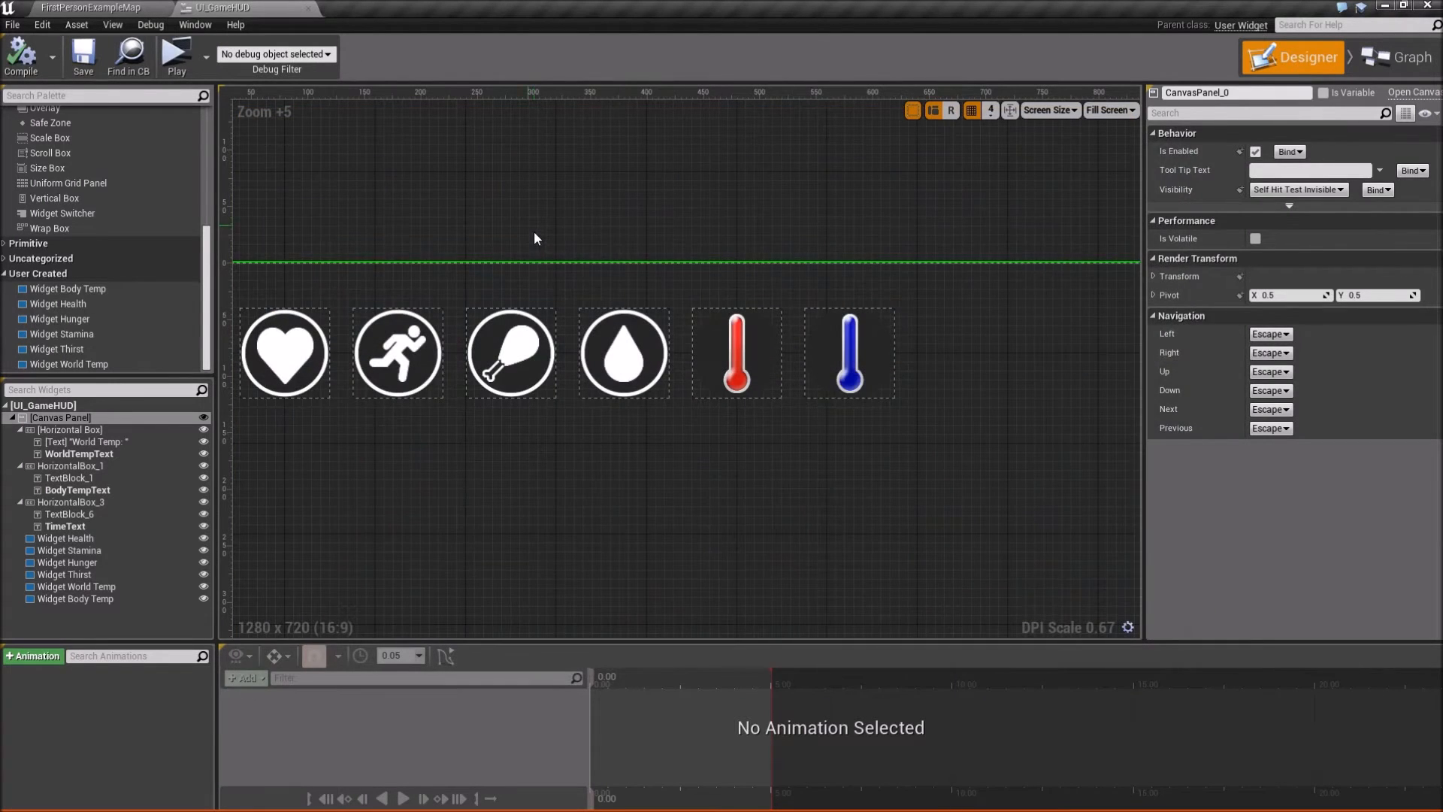
right_drag(535, 232, 603, 211)
click(83, 57)
- Rename the Widget Health instance in the widget hierarchy as HealthWidget
right_drag(507, 215, 488, 223)
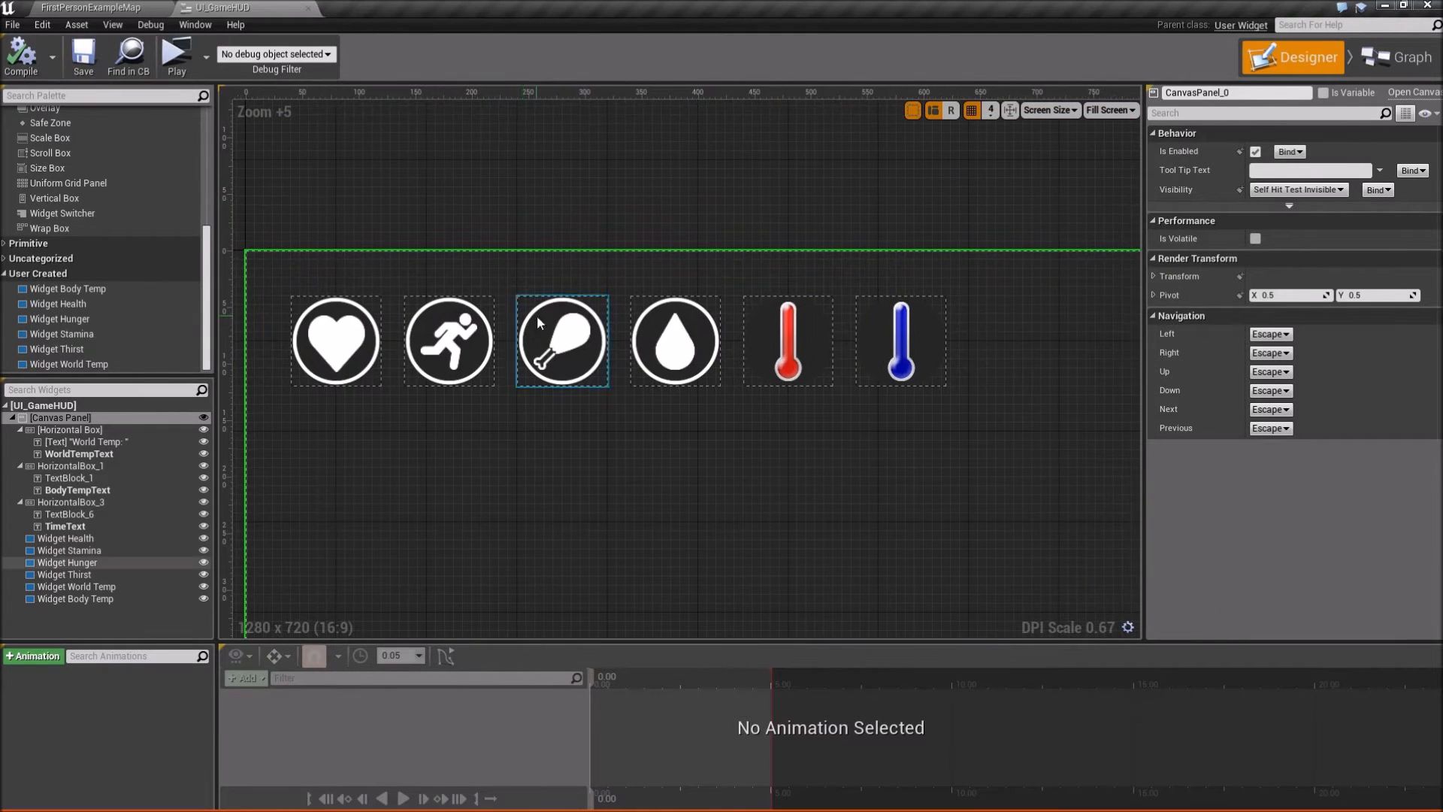
right_drag(414, 459, 390, 462)
click(573, 367)
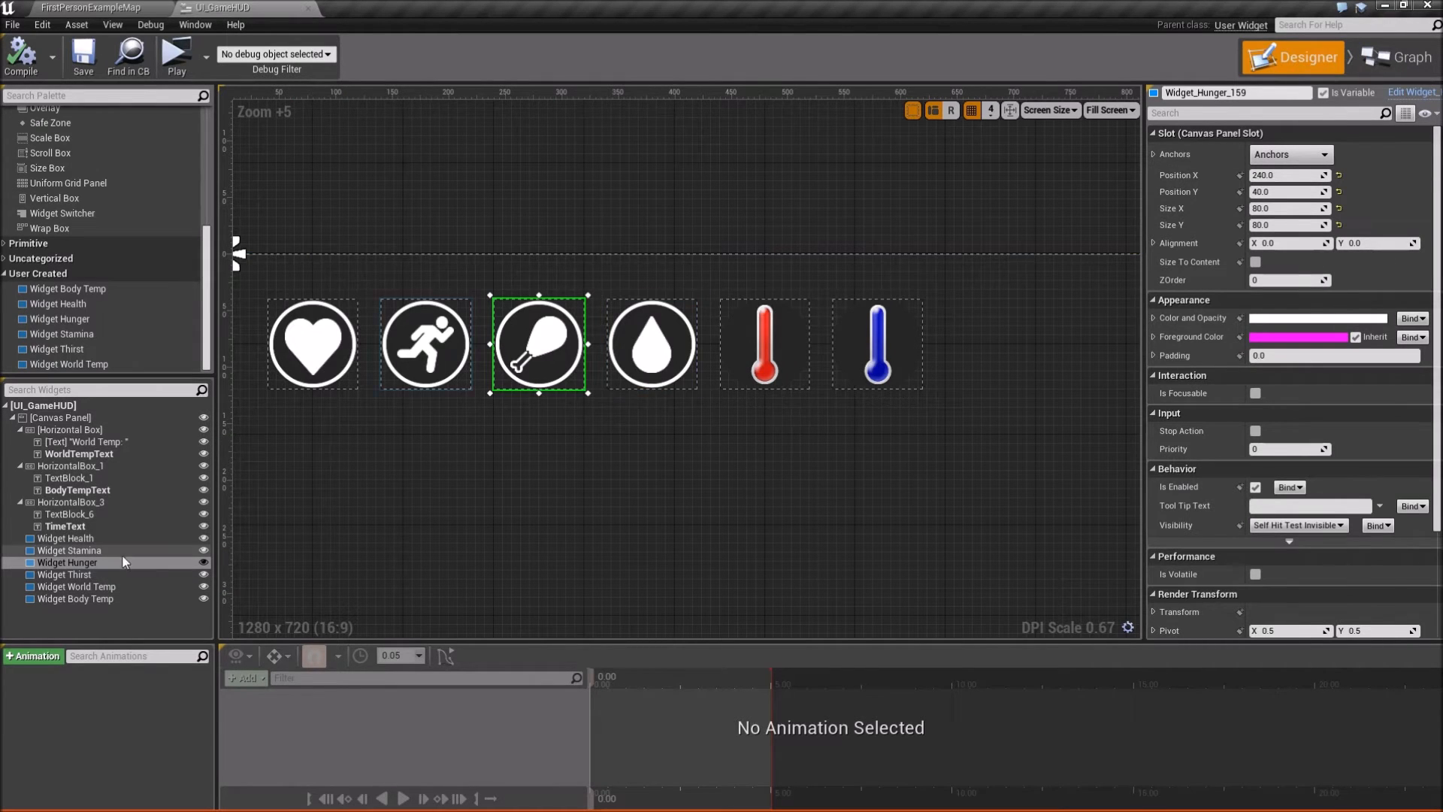
click(87, 551)
click(100, 540)
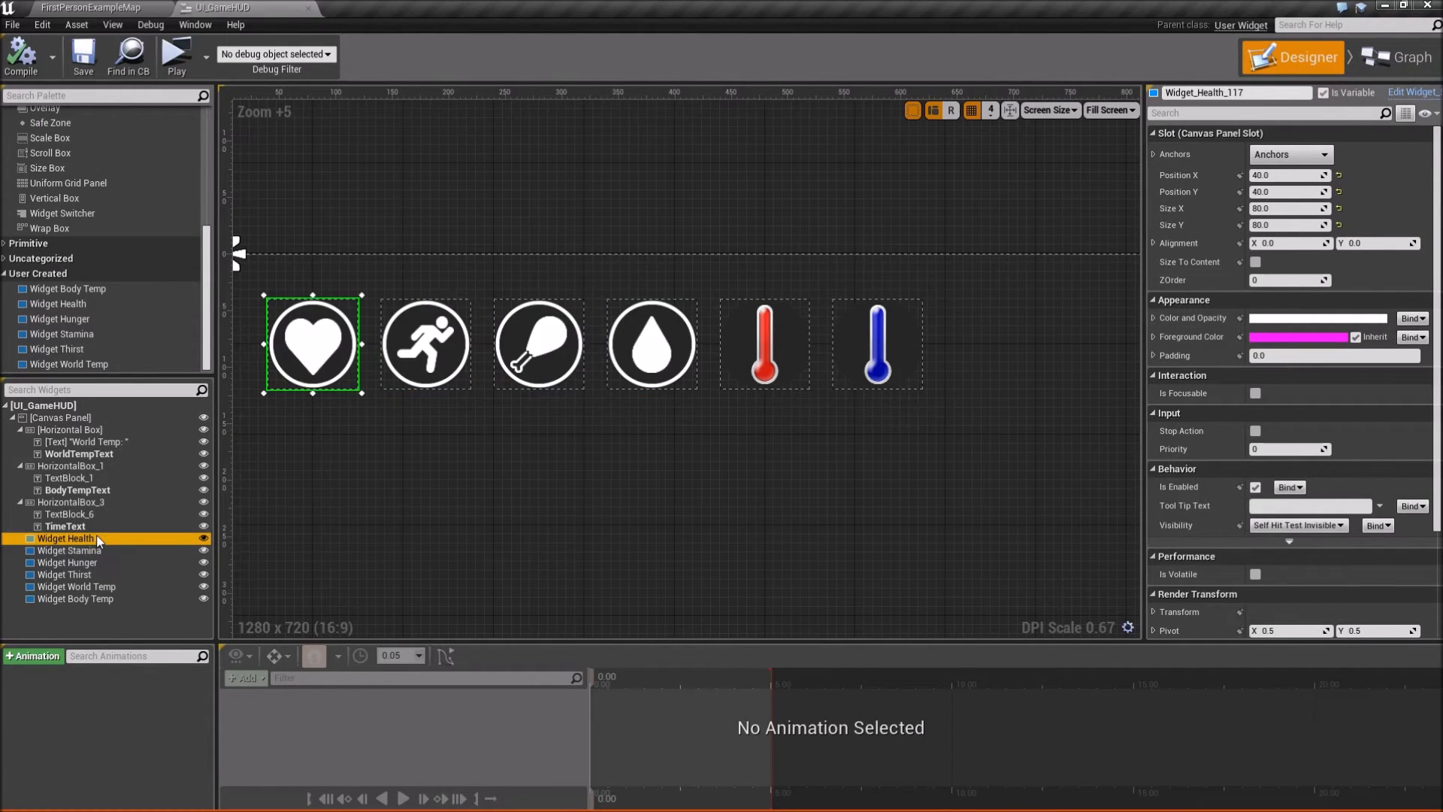
click(99, 540)
text(H)
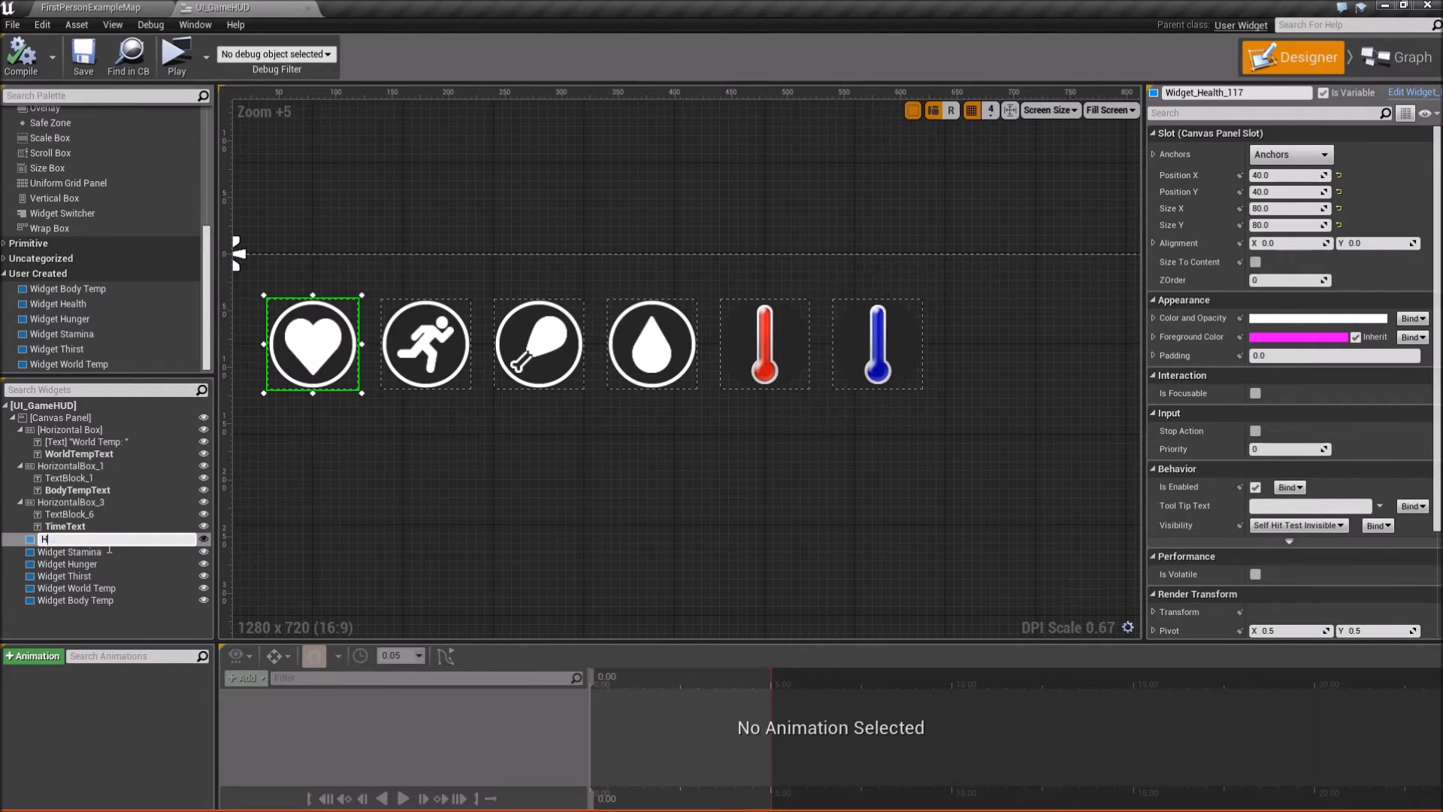
text(ealthWidget)
key(Return)
- Rename the remaining five widgets in the hierarchy "StaminaWidget.", HungerWidget, ThirstWidget, WorldTempWidget and BodyTempWidget
click(117, 550)
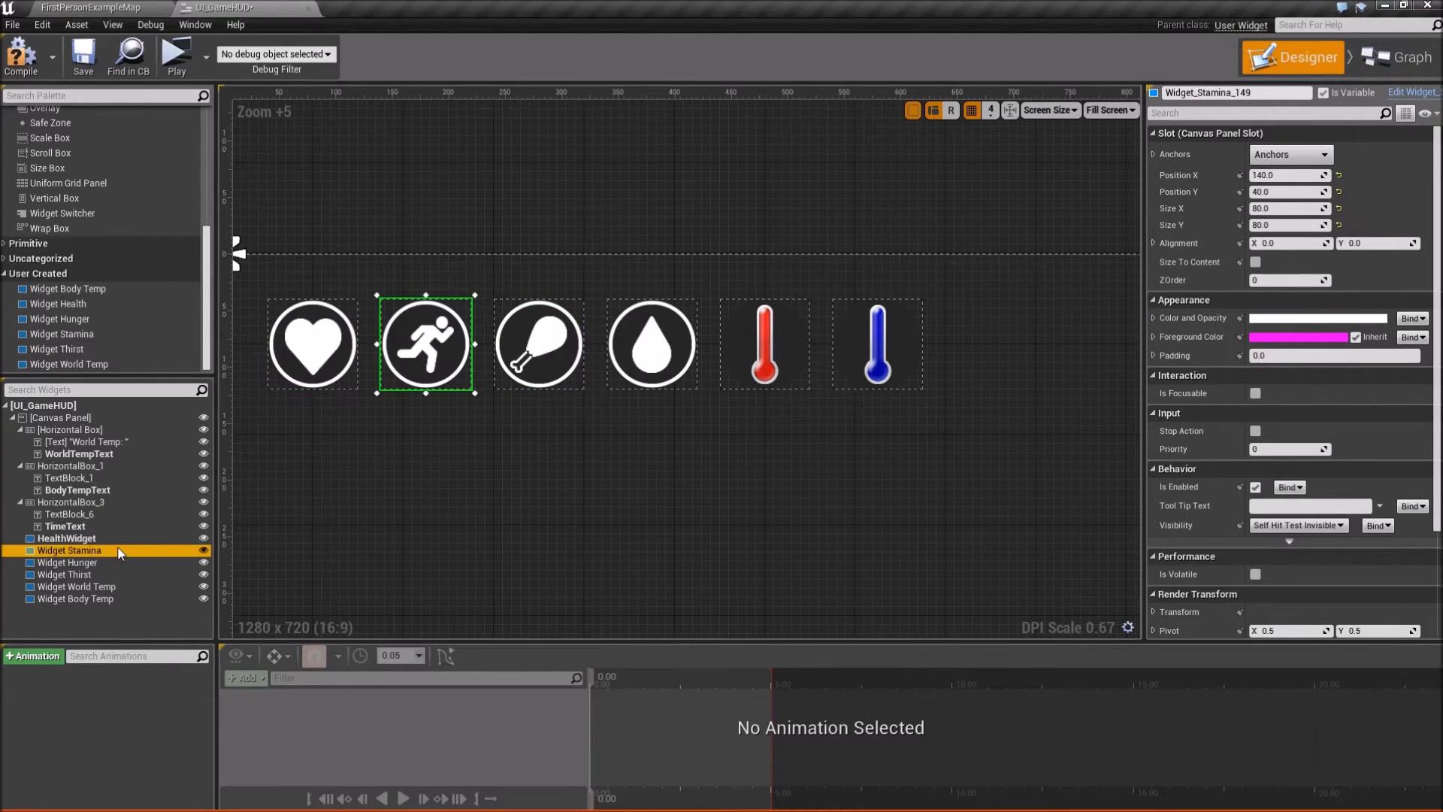
click(118, 551)
text(StaminaWidg)
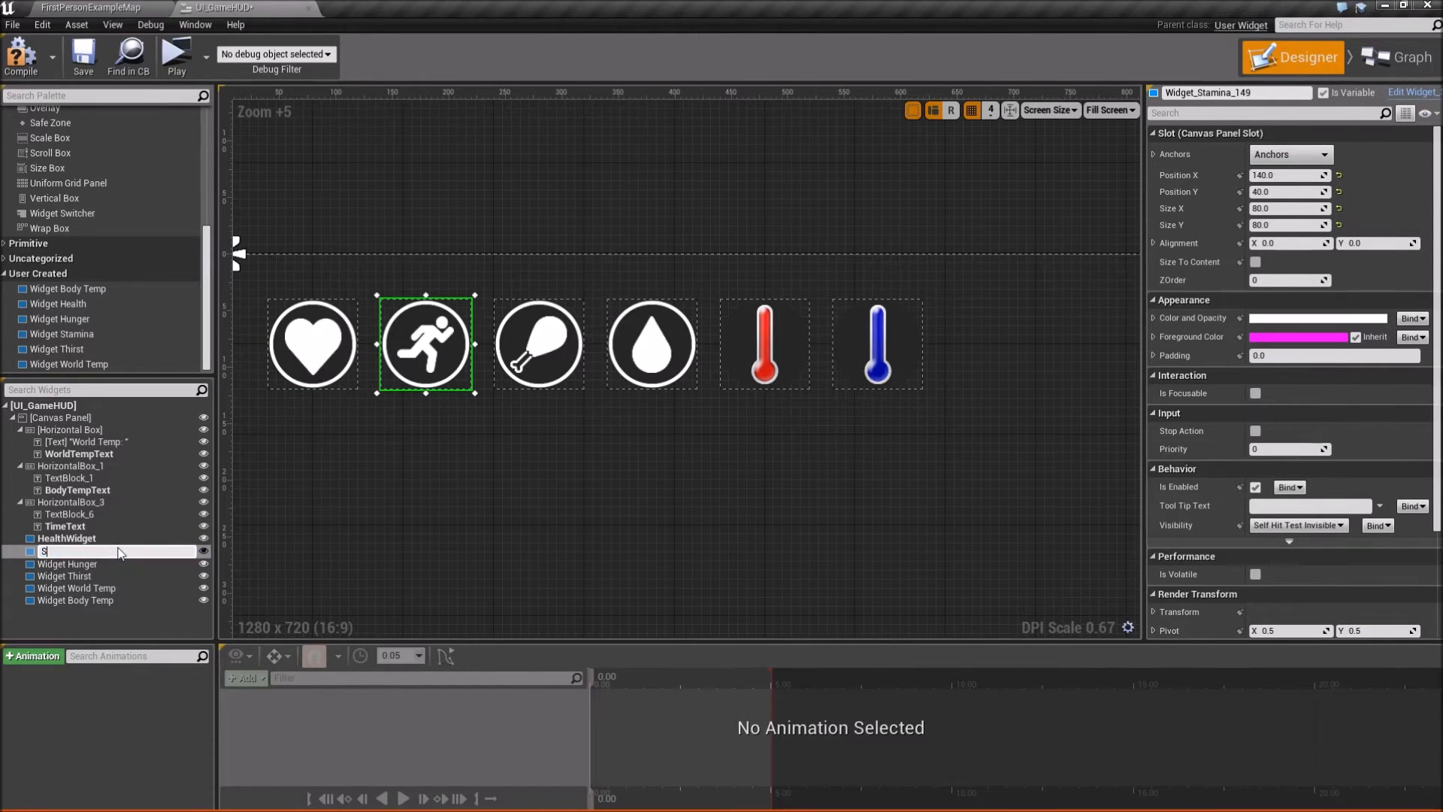
text(et.)
key(Return)
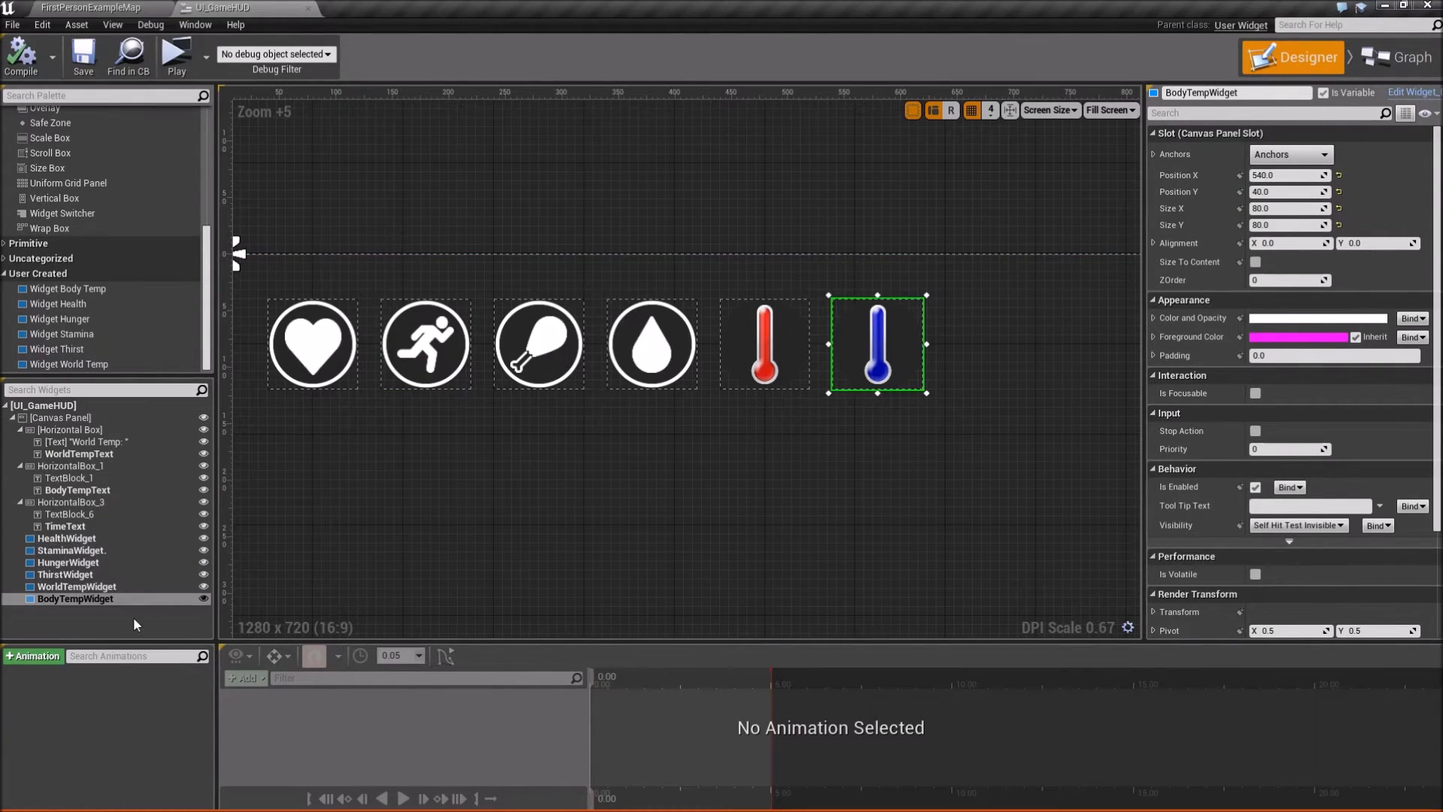
- Correct the stamina widget's name to StaminaWidget without the trailing period and save UI_GameHUD
click(105, 540)
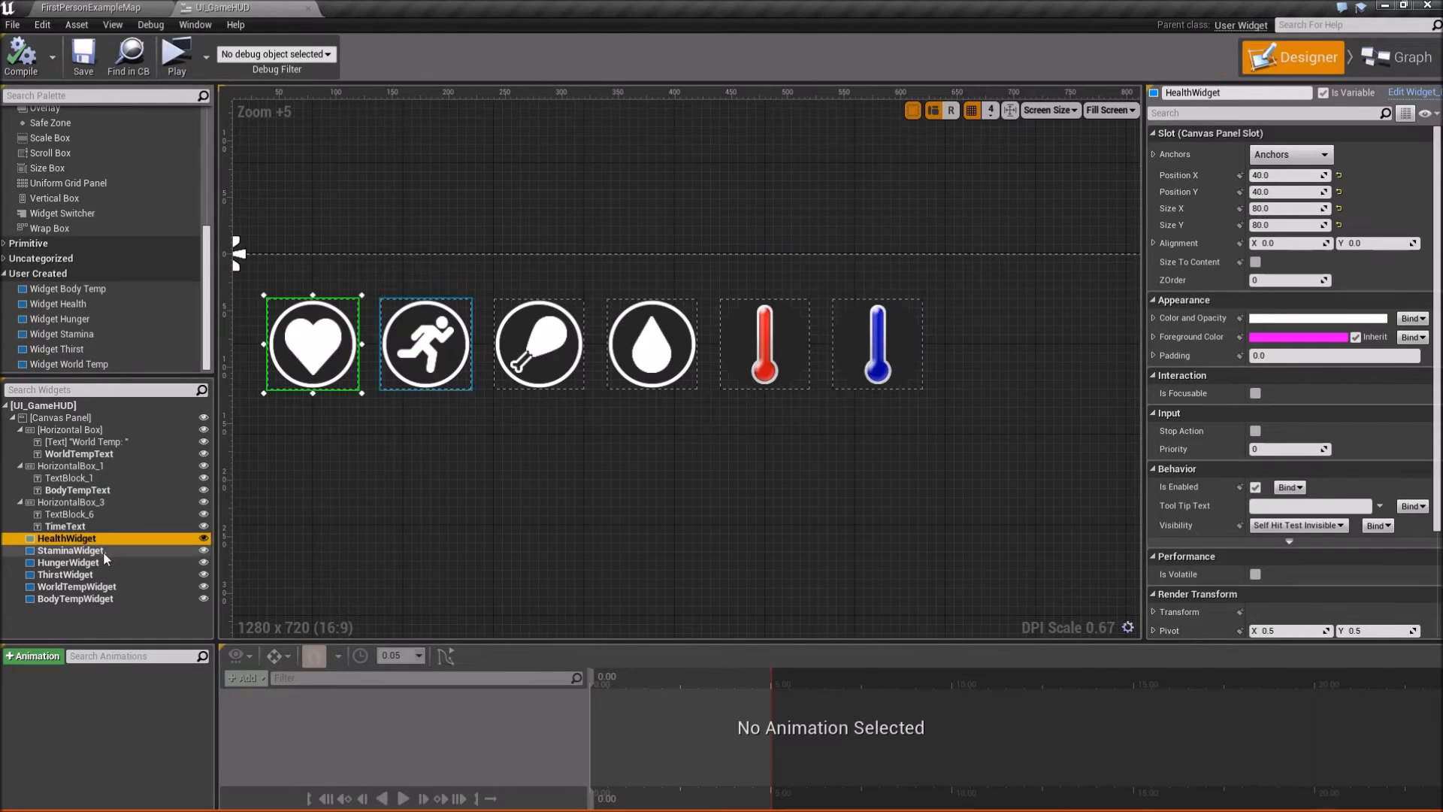
click(110, 554)
click(113, 556)
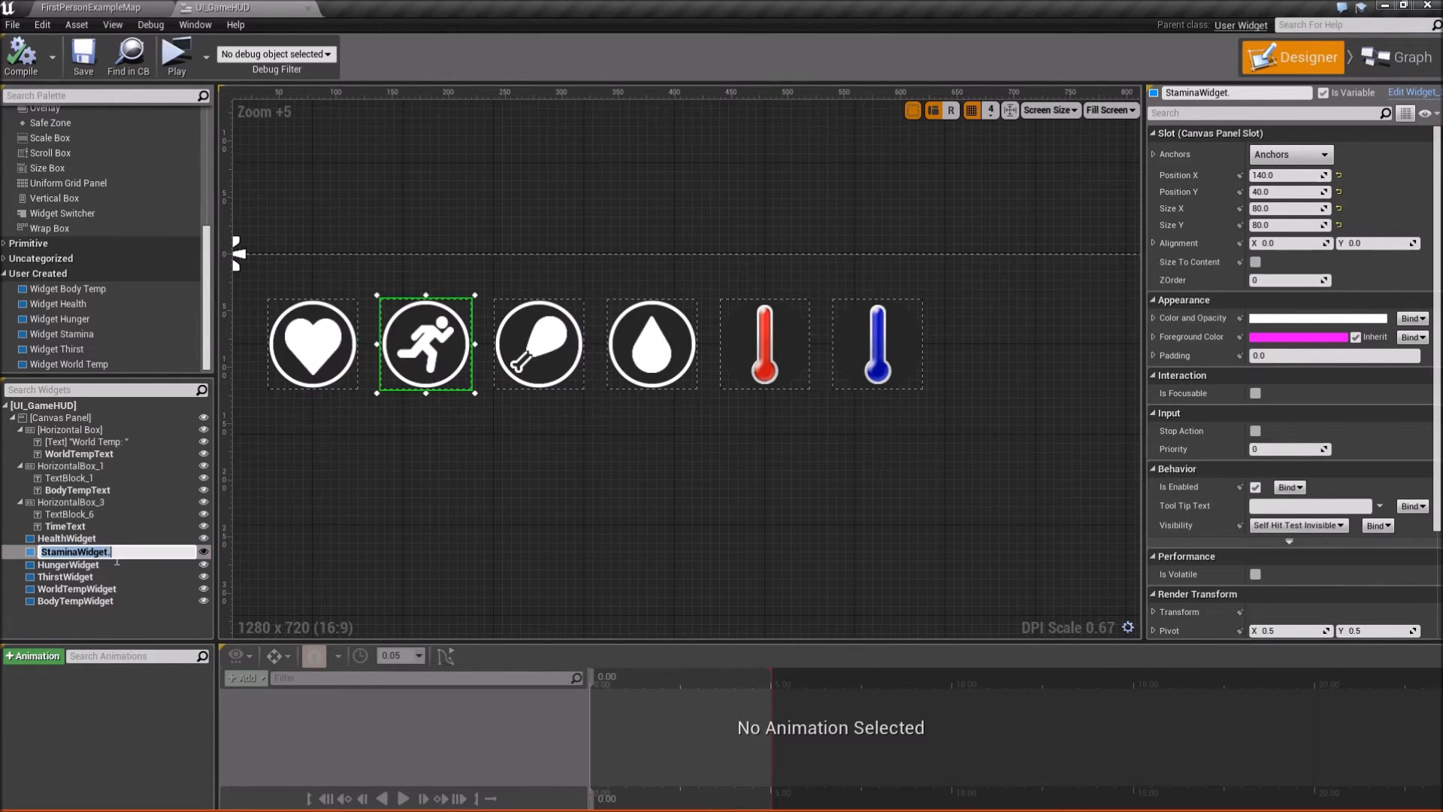
key(Return)
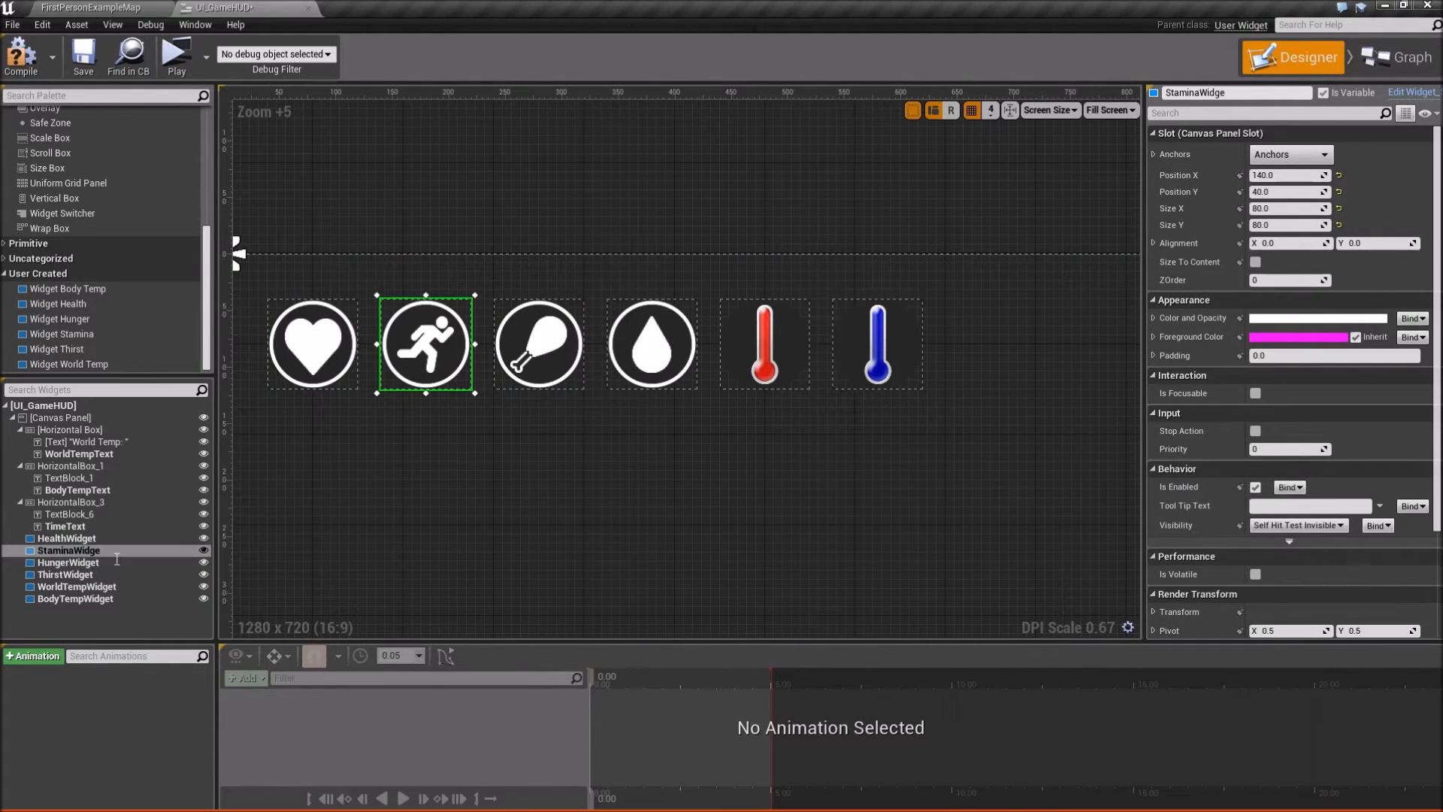
click(111, 553)
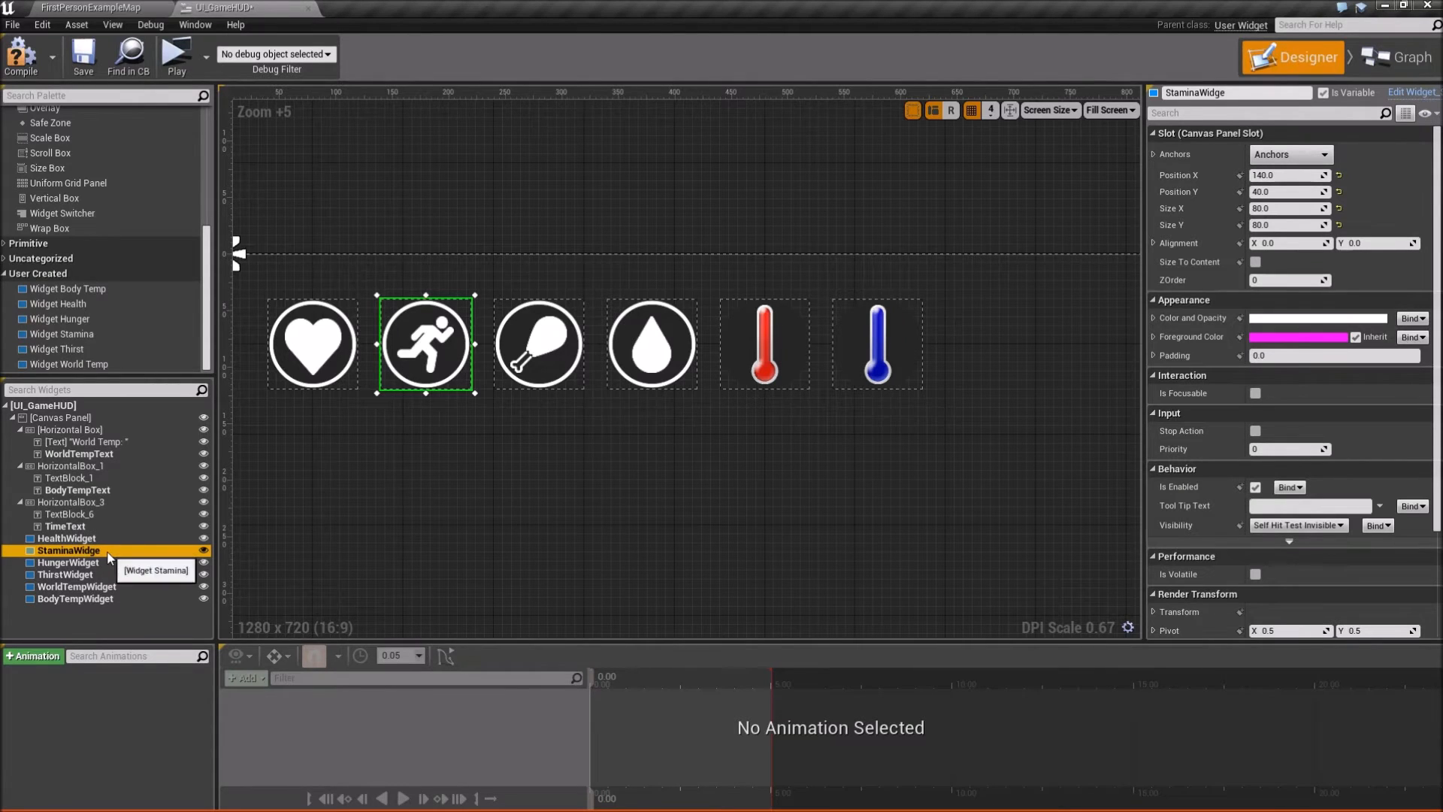
click(114, 560)
text(t)
key(Return)
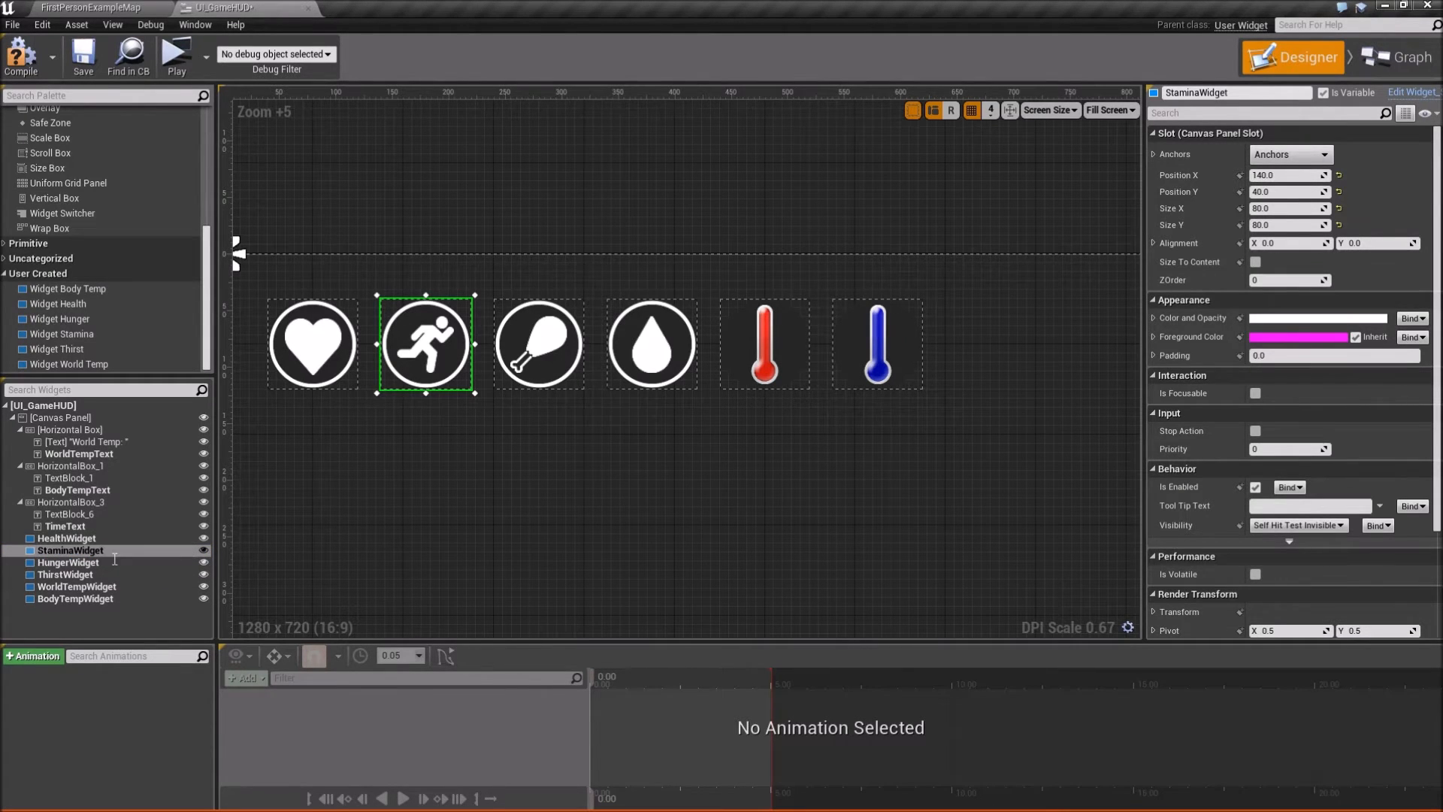
click(83, 54)
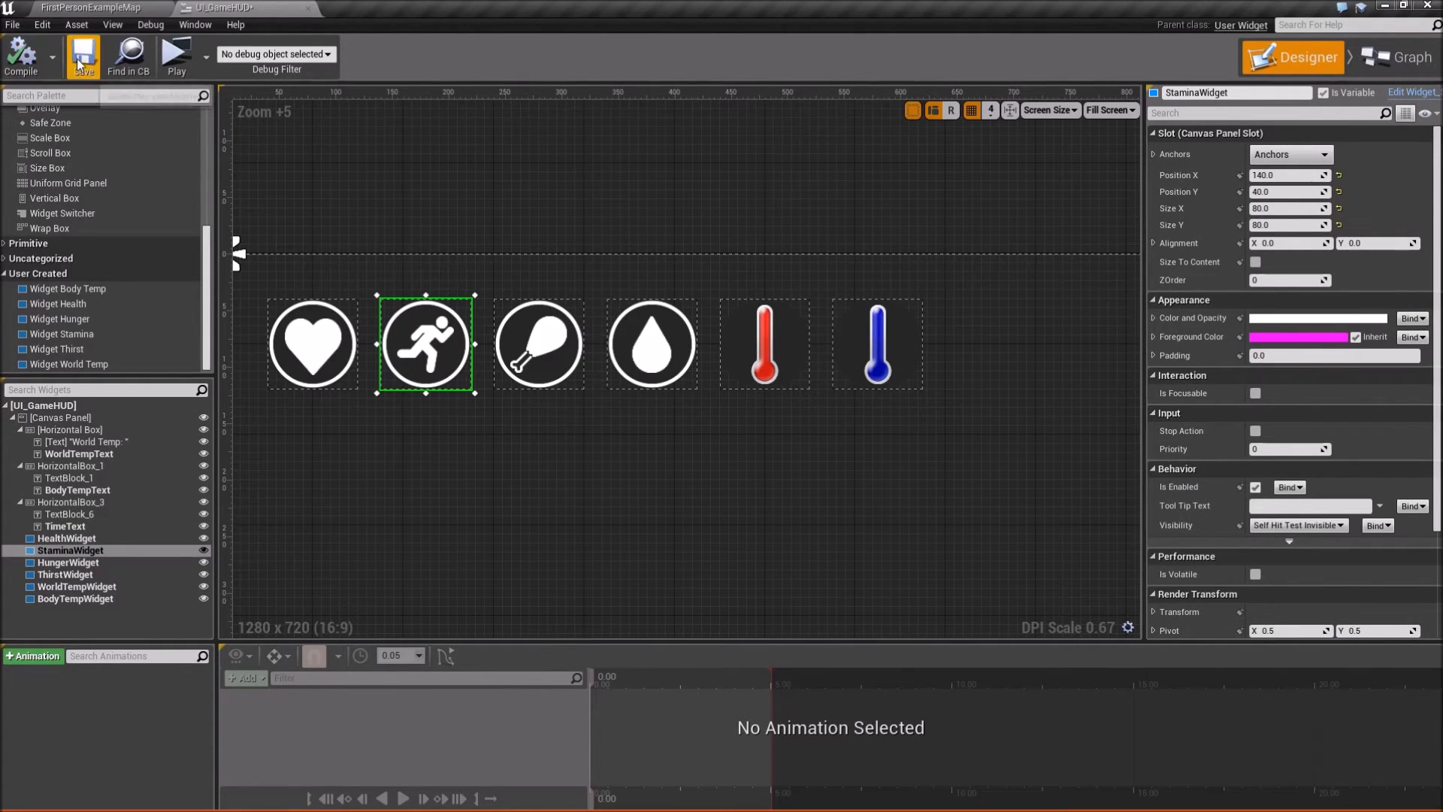
- Move Event Tick farther below Event Construct in the UI_GameHUD event graph, save, and return to the widget design view
click(451, 496)
scroll(566, 504, down, 2)
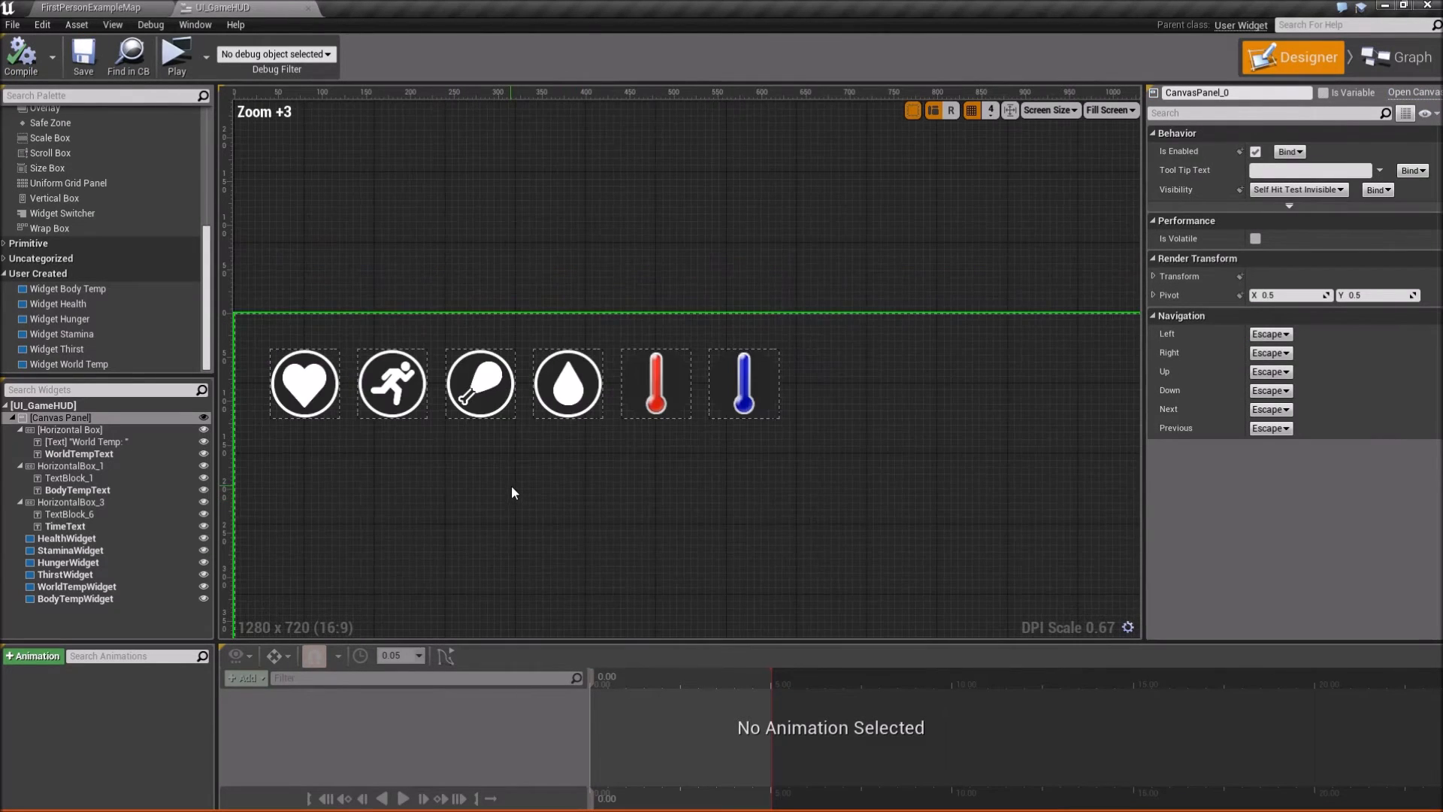
click(1397, 57)
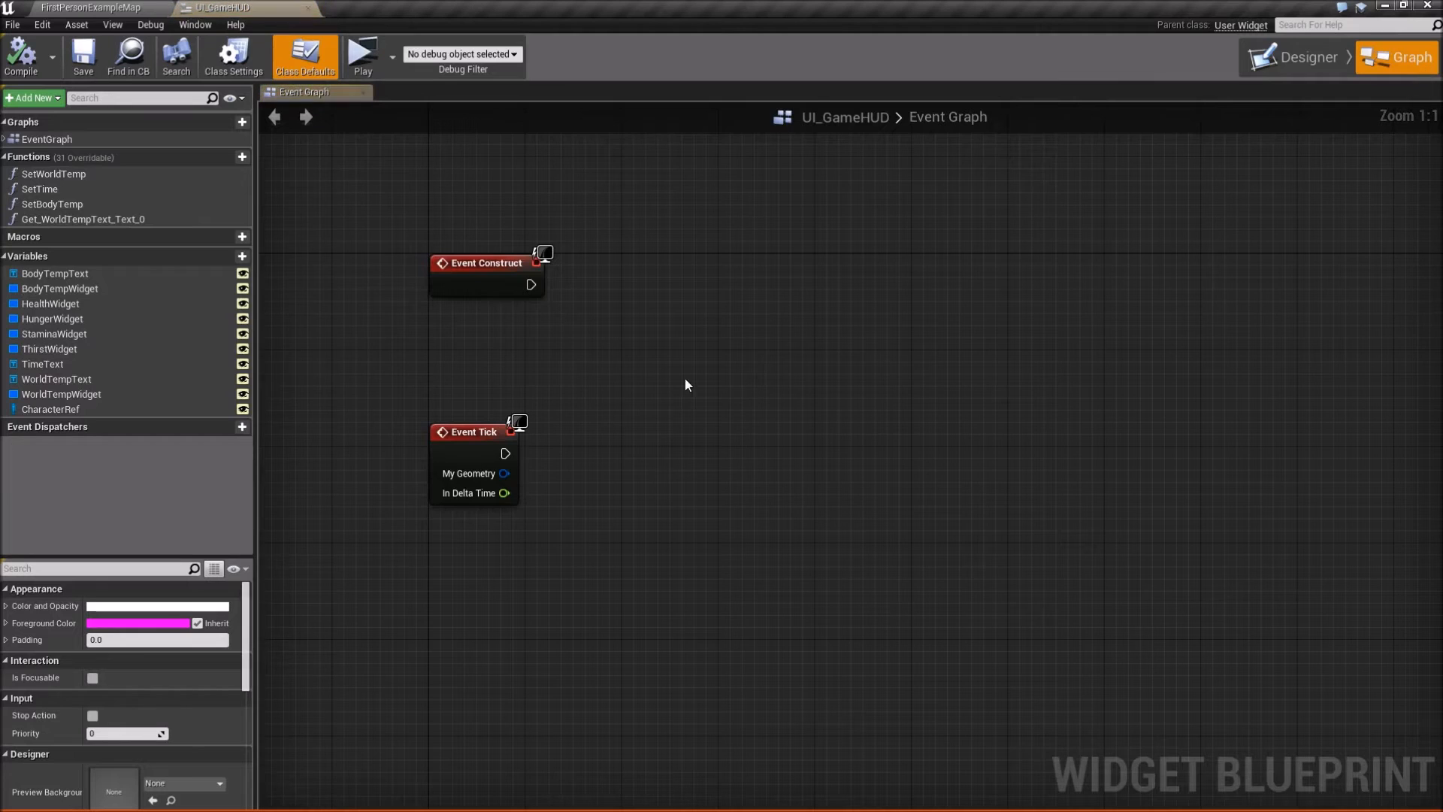
right_drag(591, 429, 588, 439)
drag(430, 491, 430, 558)
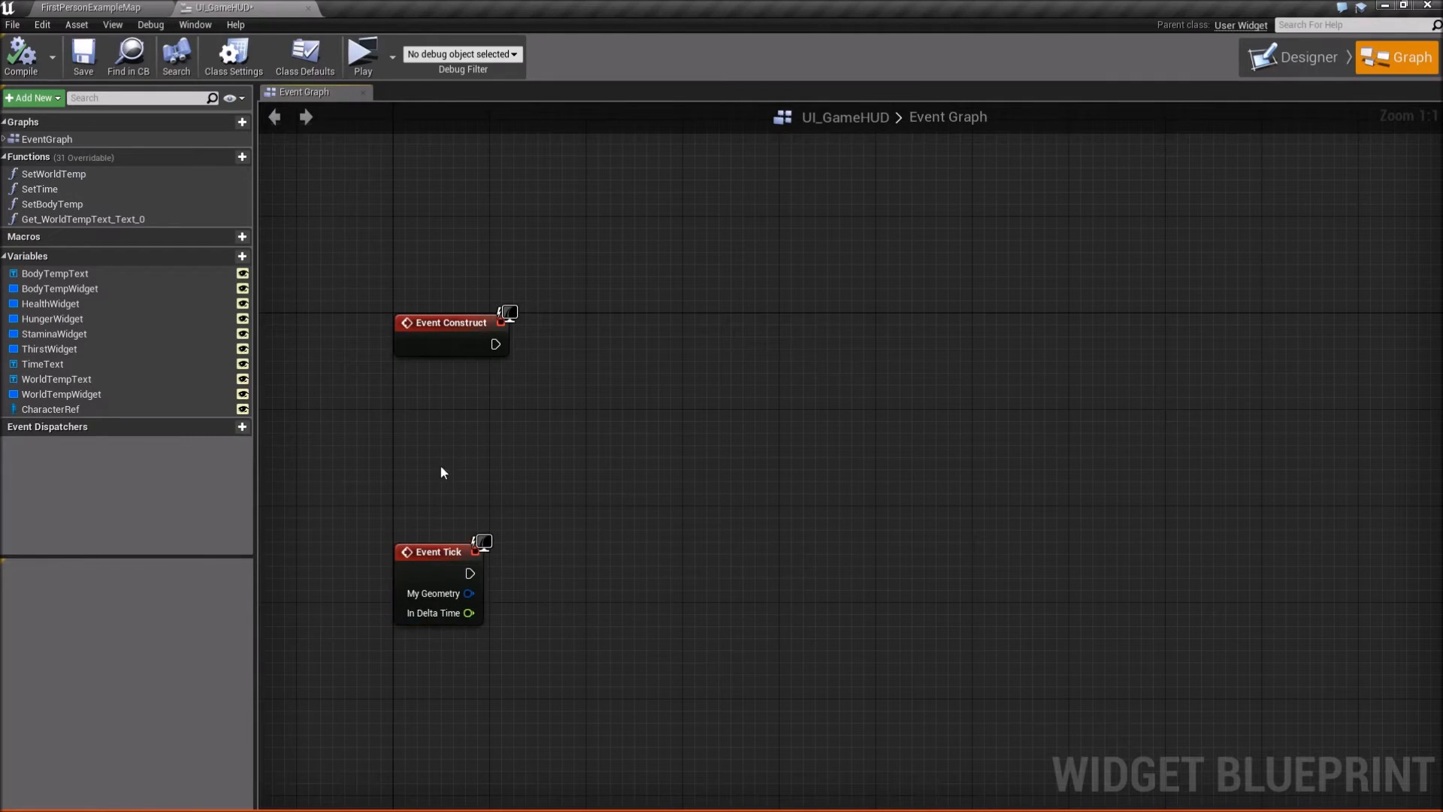
right_drag(490, 426, 469, 482)
click(75, 53)
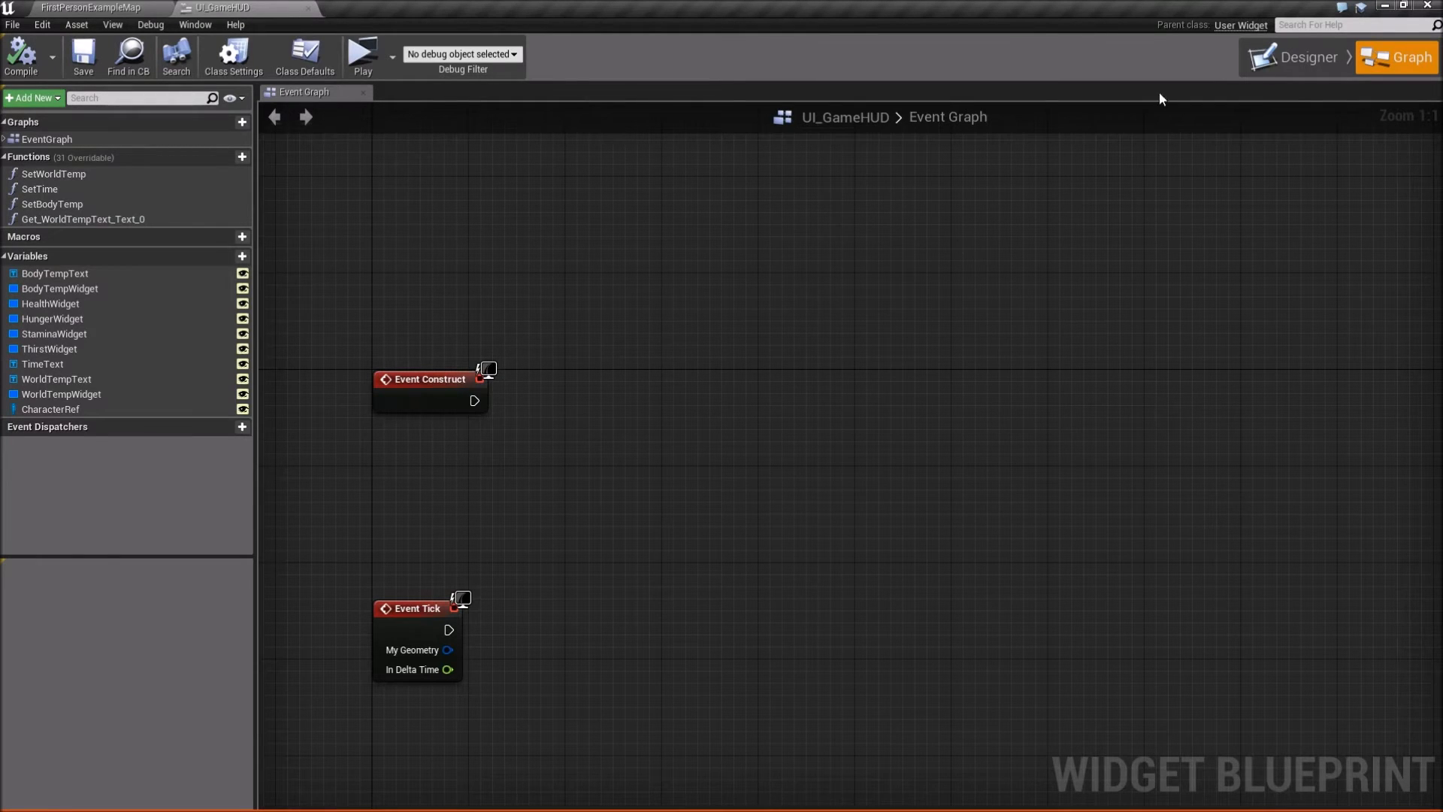
click(1275, 56)
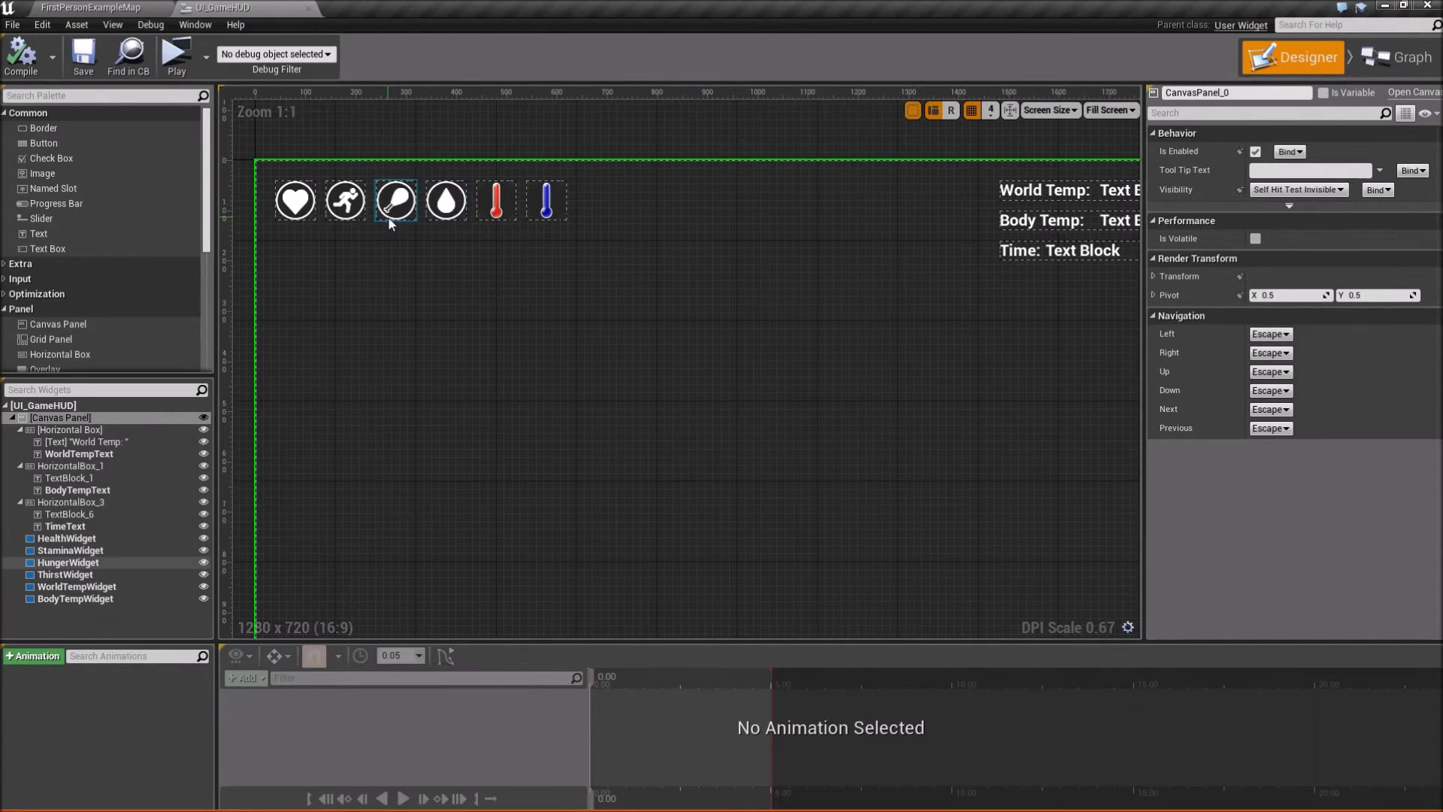